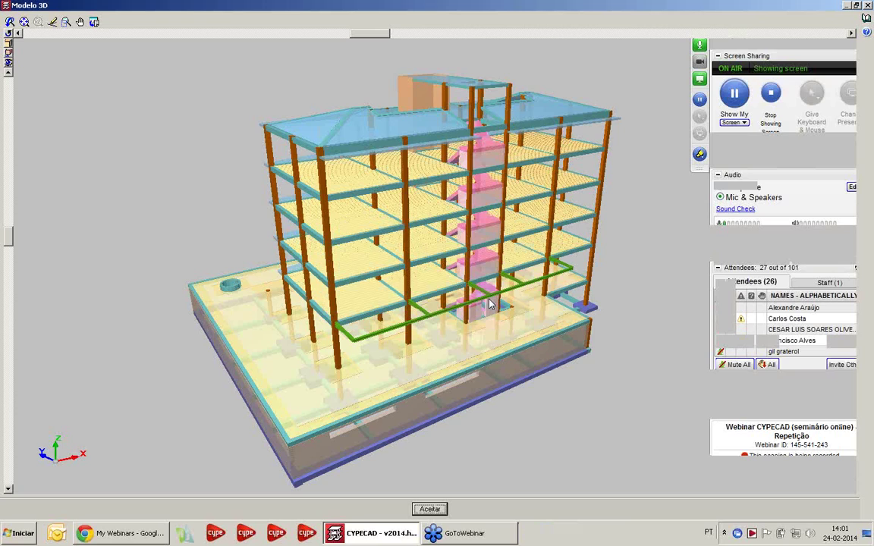
# Inspect the building's 3D model from several angles, including the basement walls and floors, and close the 3D view
pyautogui.moveTo(489, 303); pyautogui.dragTo(439, 284)
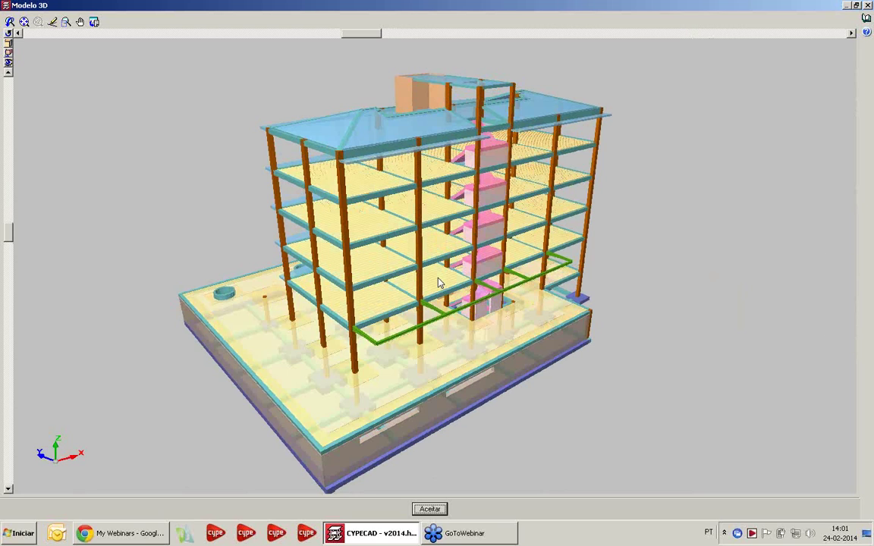
pyautogui.moveTo(439, 282); pyautogui.dragTo(430, 323)
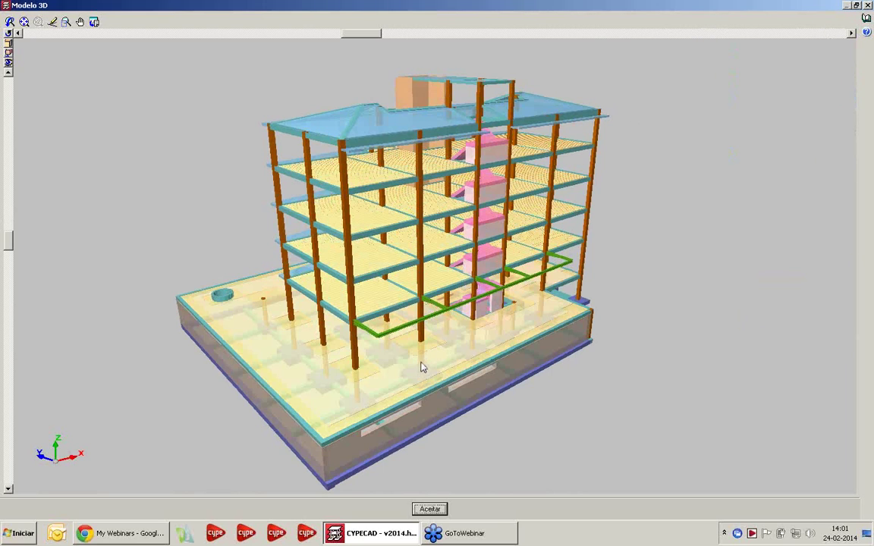
pyautogui.moveTo(420, 361); pyautogui.dragTo(430, 356)
pyautogui.click(868, 5)
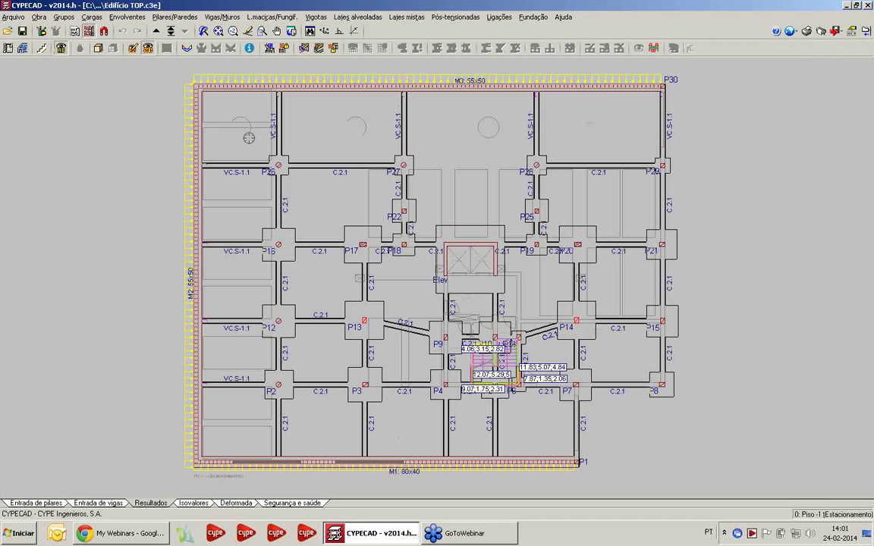
# Open the job "Edifício TOP Colocação de pilares" and switch to column entry (Entrada de pilares)
pyautogui.click(12, 17)
pyautogui.click(45, 44)
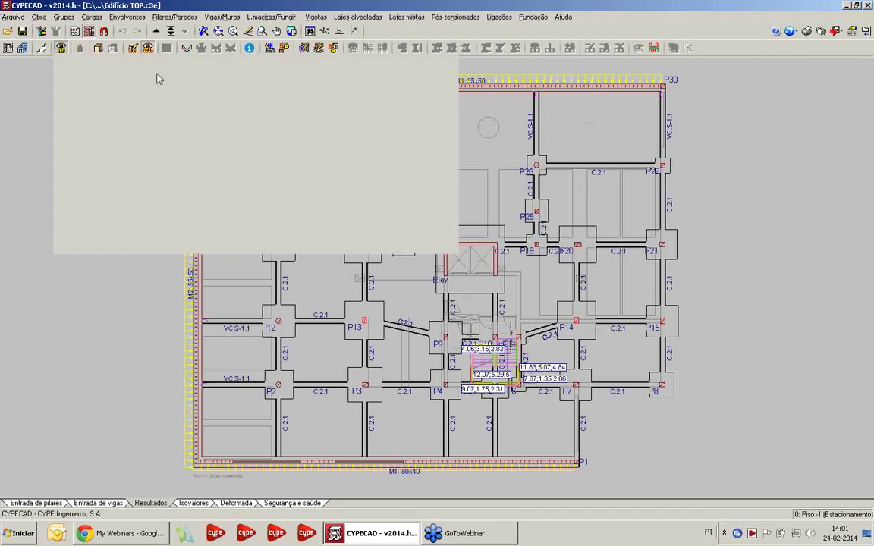
pyautogui.doubleClick(349, 134)
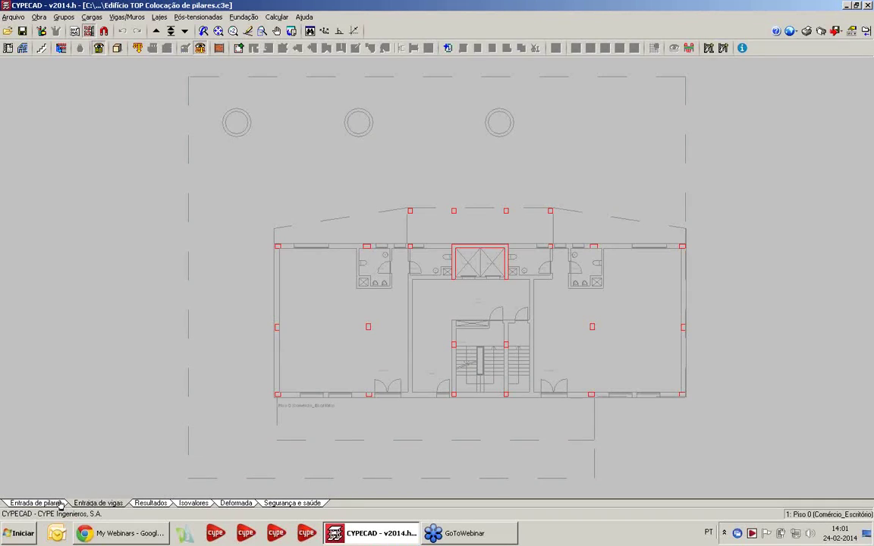
pyautogui.click(36, 503)
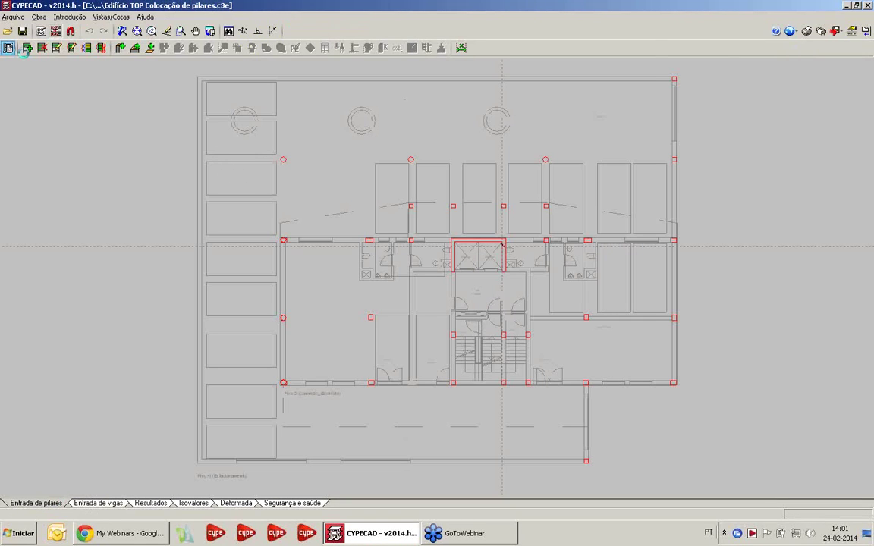
# Open the job's general data and review the available concrete design standards, keeping REBAP (Portugal)
pyautogui.click(7, 48)
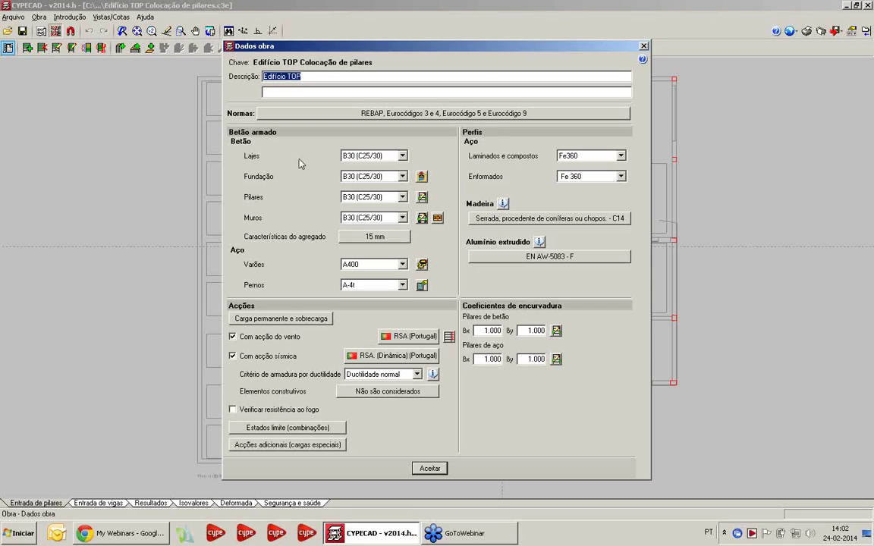
pyautogui.click(392, 118)
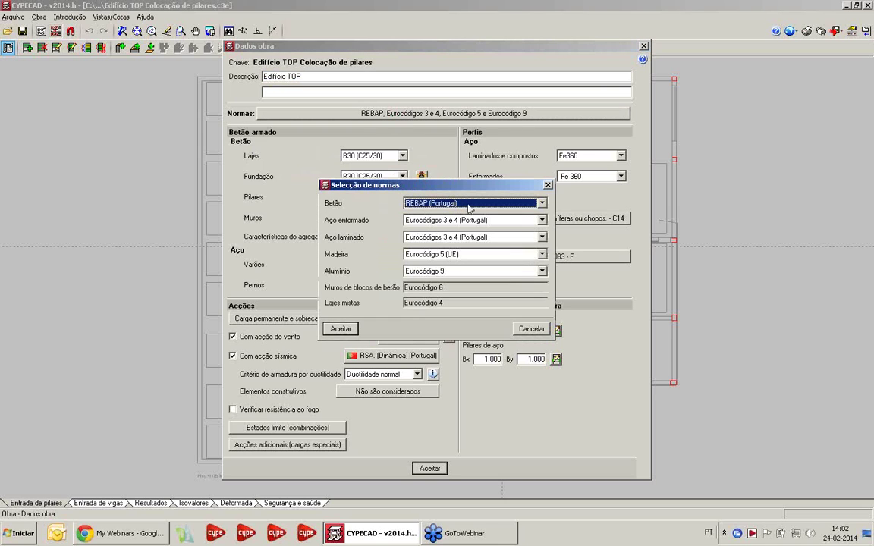
pyautogui.click(469, 205)
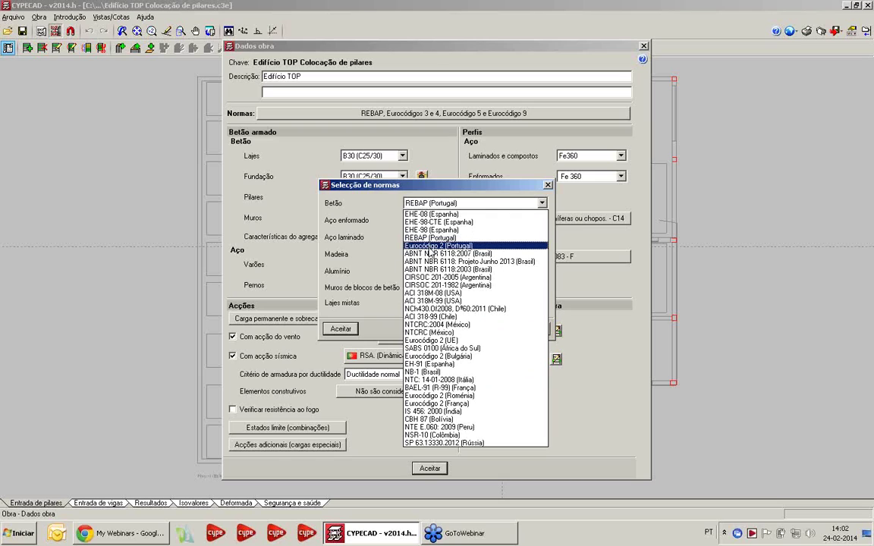
pyautogui.click(385, 232)
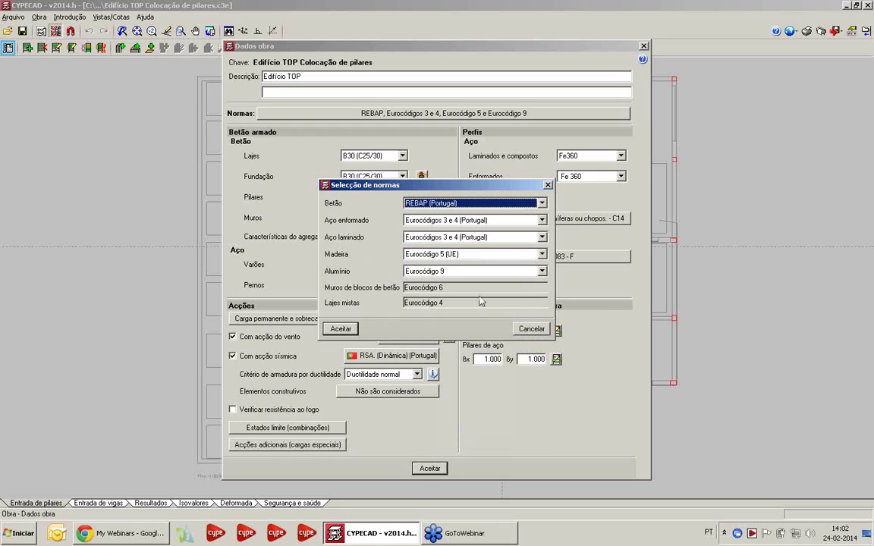
pyautogui.press('Return')
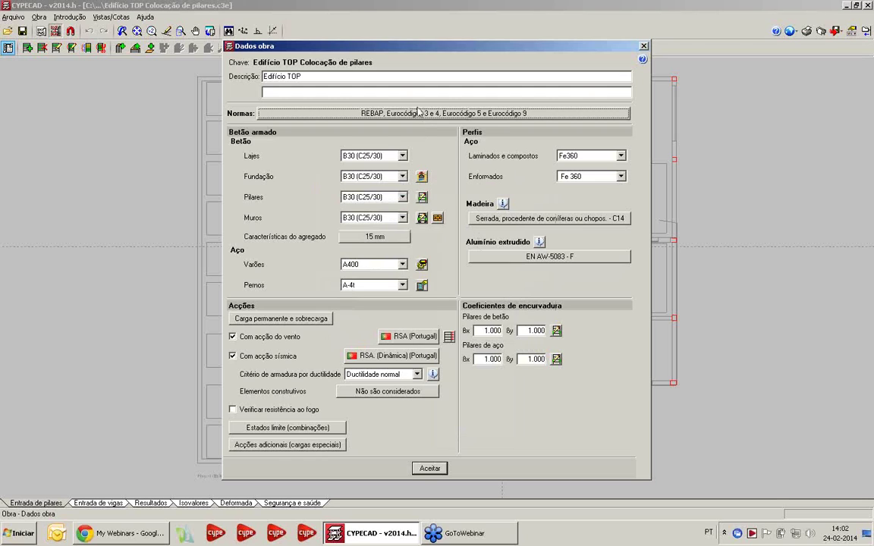
# Review the concrete grades available for the slabs and the foundation soil settings in the general data
pyautogui.click(403, 156)
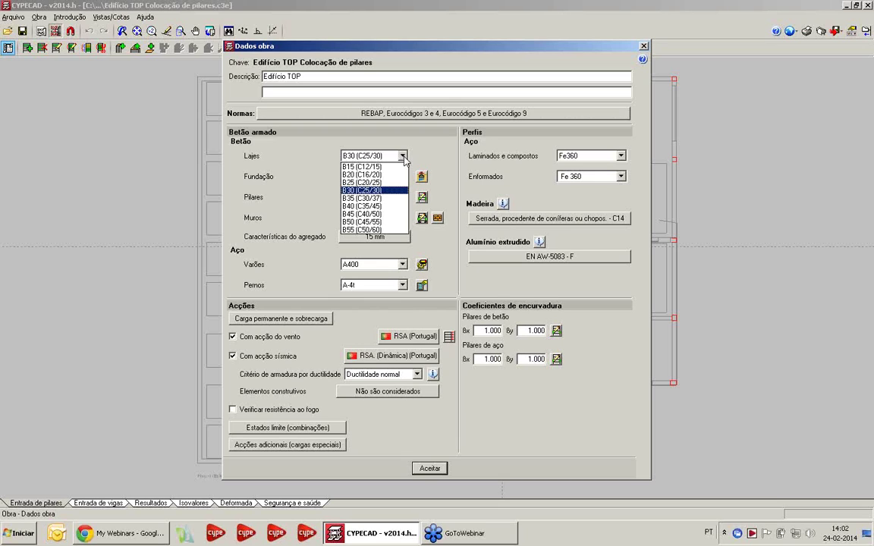
pyautogui.click(403, 156)
pyautogui.click(403, 157)
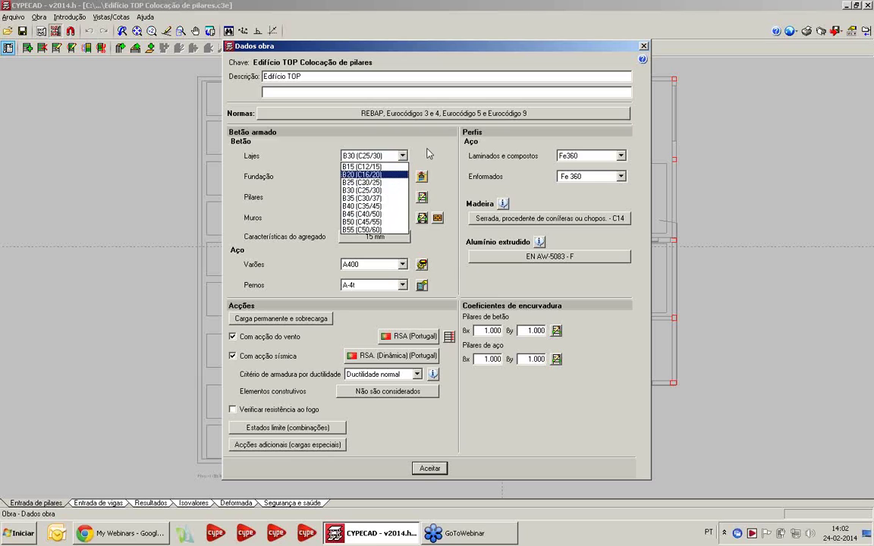
pyautogui.click(428, 150)
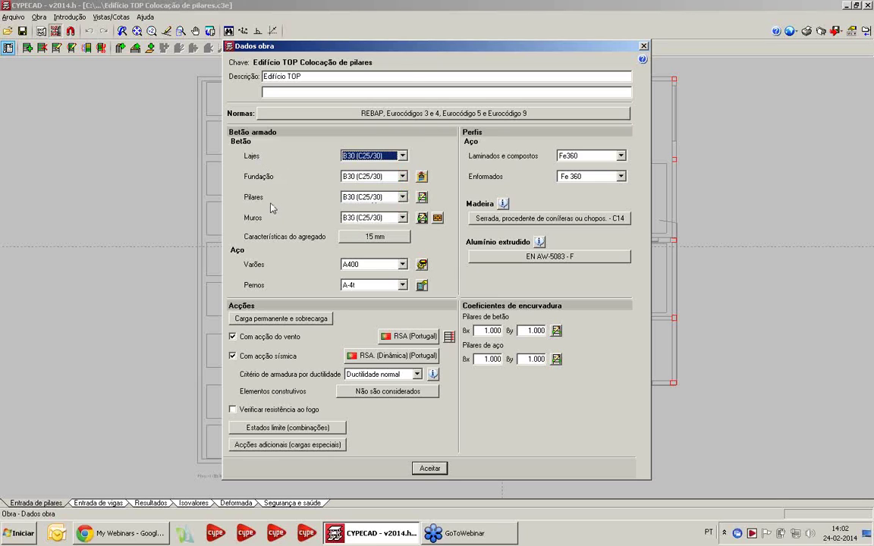
pyautogui.click(422, 177)
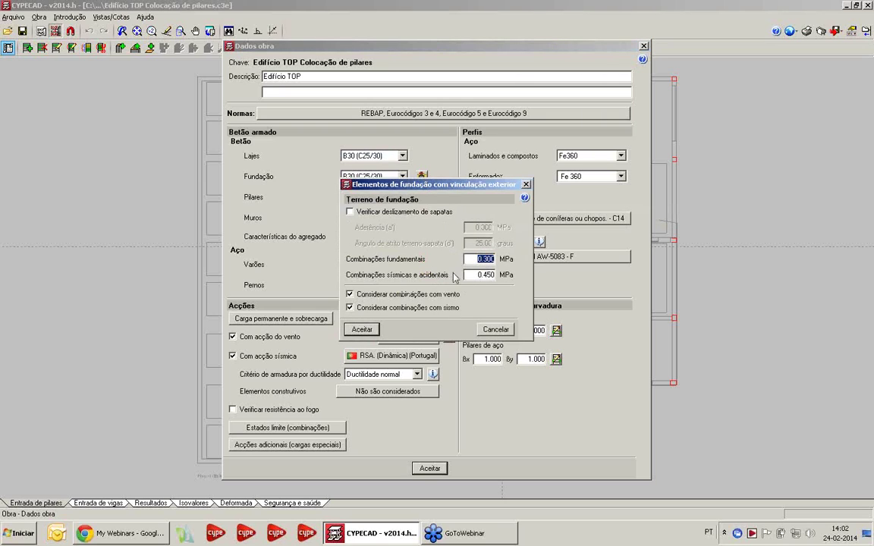
pyautogui.press('Escape')
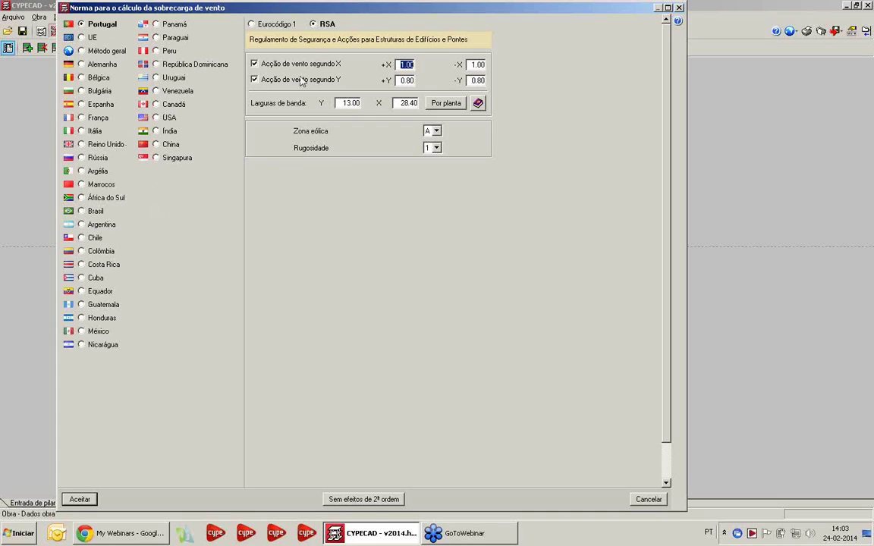
# Compare the Eurocódigo 1 and RSA wind load options, and read the help on wind action, wind zone and roughness
pyautogui.click(272, 27)
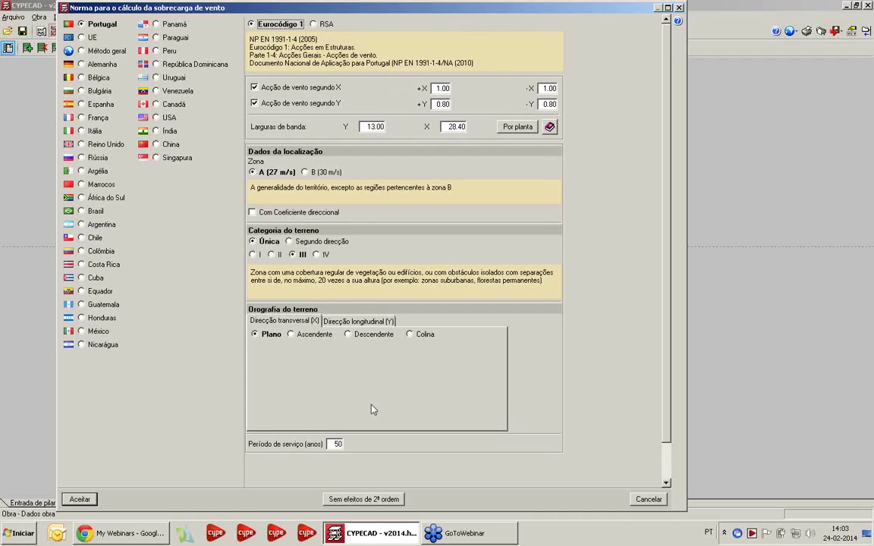
pyautogui.click(326, 25)
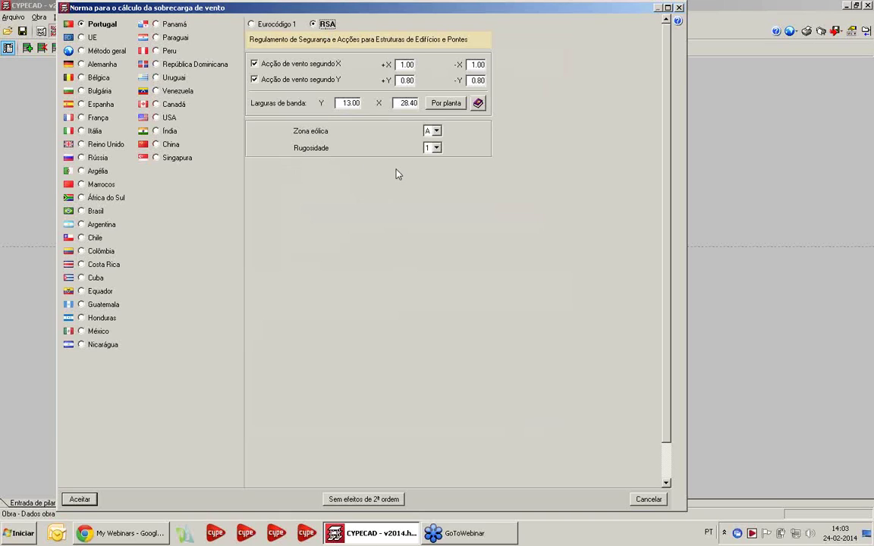
pyautogui.click(677, 22)
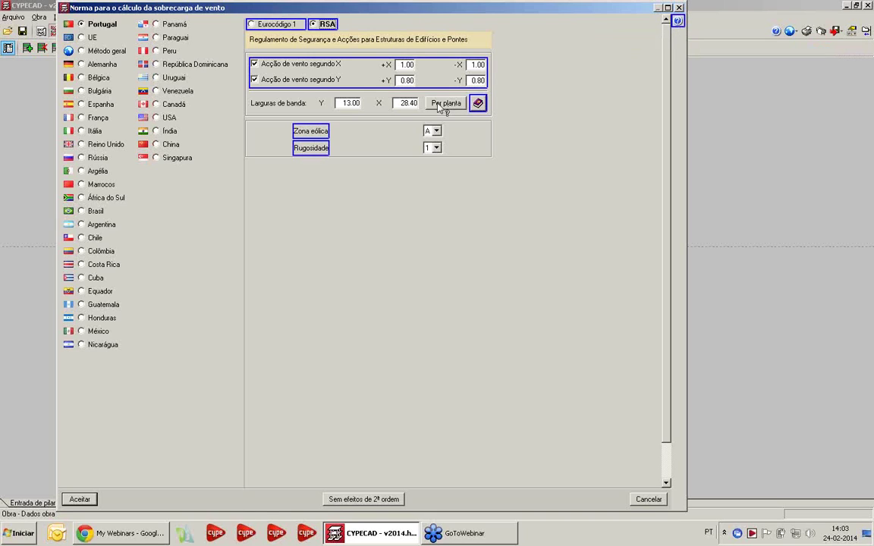
pyautogui.click(339, 80)
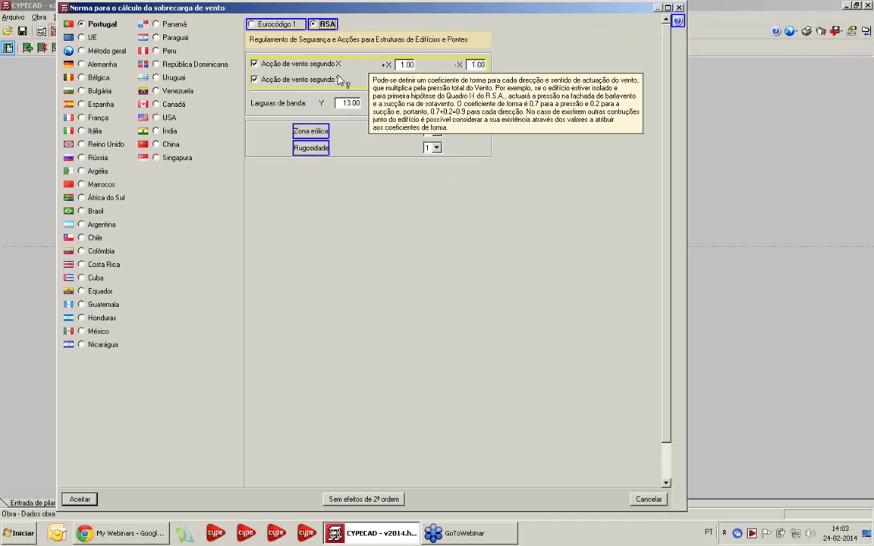
pyautogui.click(298, 131)
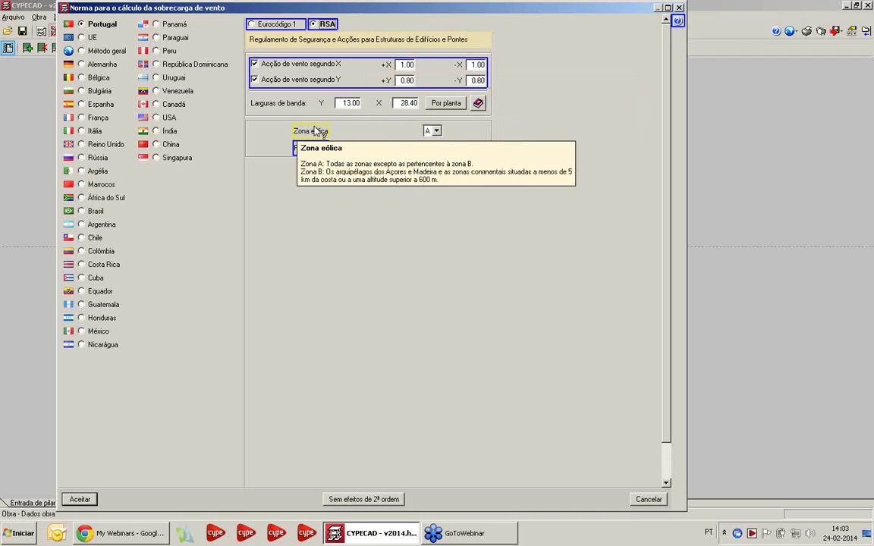
pyautogui.click(298, 149)
pyautogui.click(396, 207)
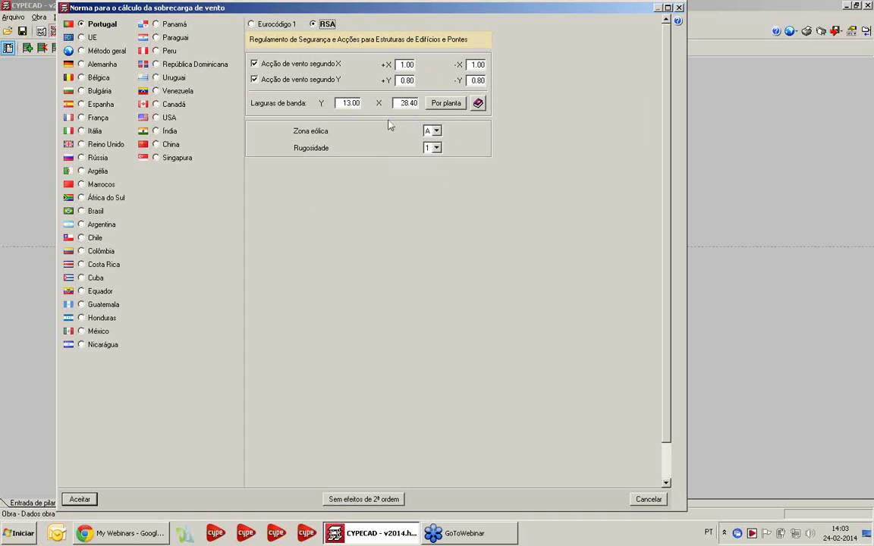
# Read the explanation of the wind band widths (Larguras de banda) and leave the wind load settings
pyautogui.click(419, 99)
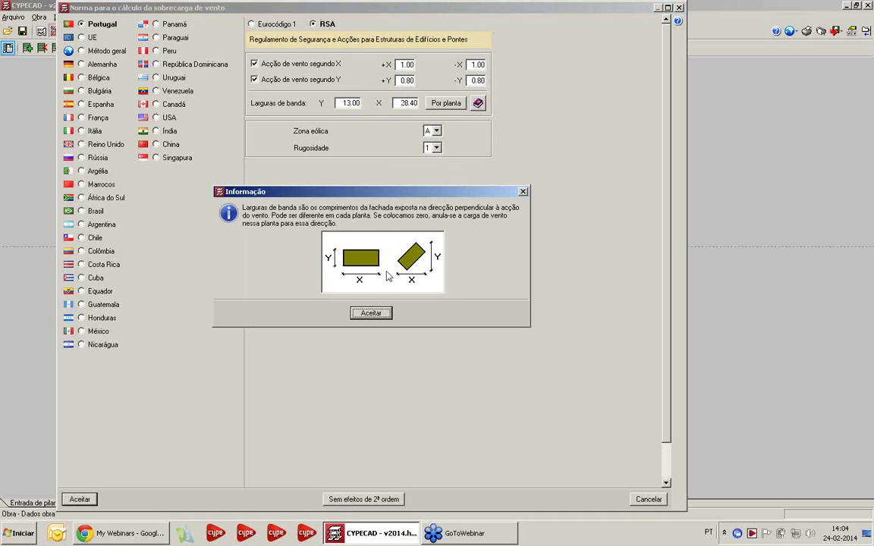
pyautogui.click(524, 192)
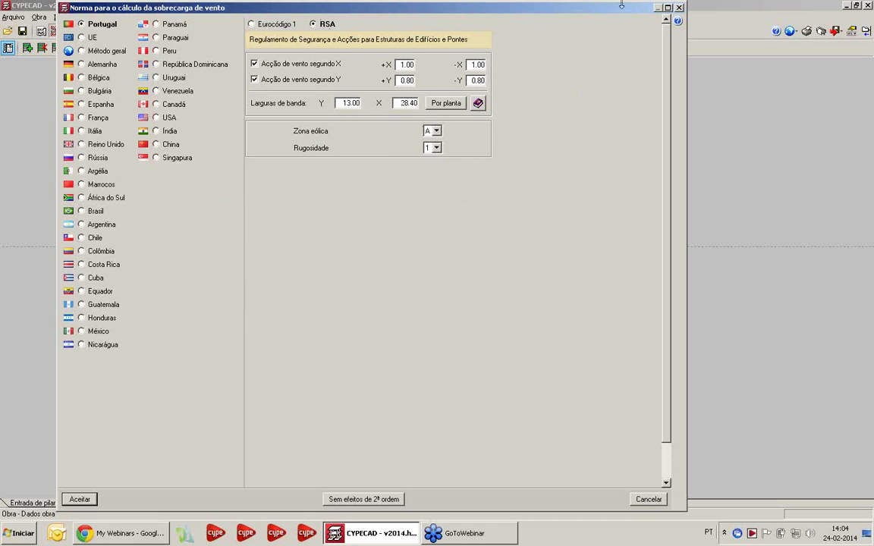
pyautogui.click(679, 8)
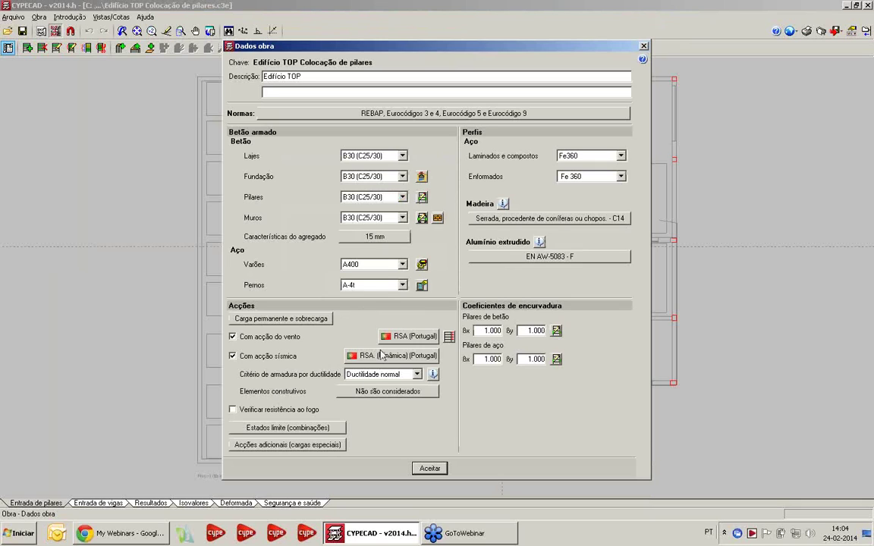
# Review the RSA (Dinâmica) seismic action settings, including the user-specified number of vibration modes, and cancel out of them
pyautogui.click(383, 355)
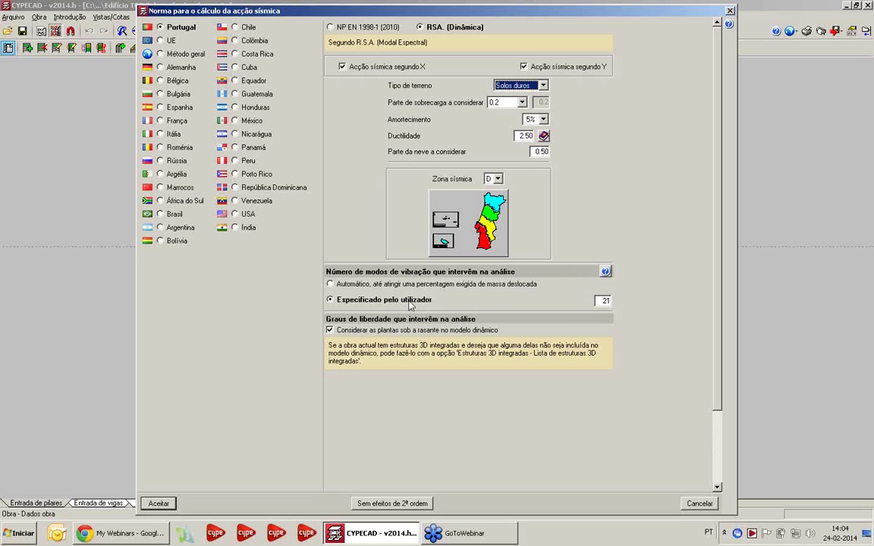
pyautogui.click(606, 301)
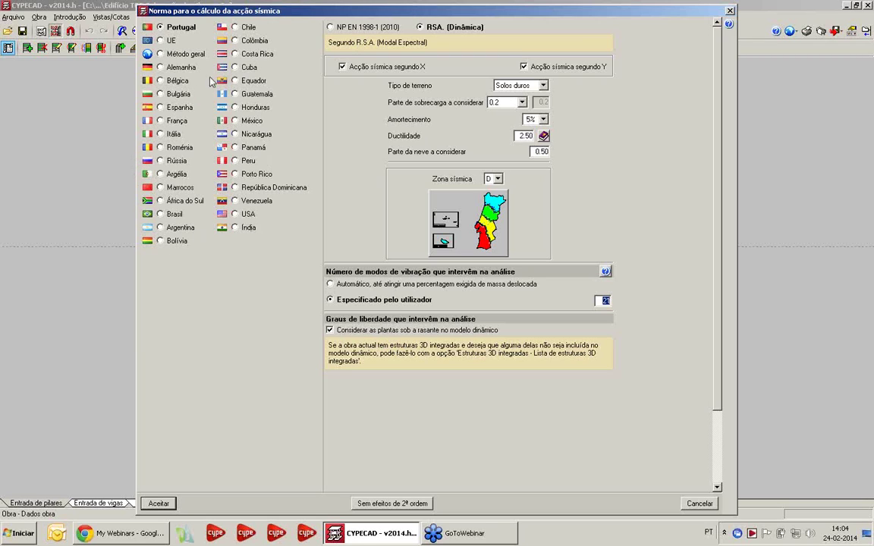
pyautogui.click(695, 507)
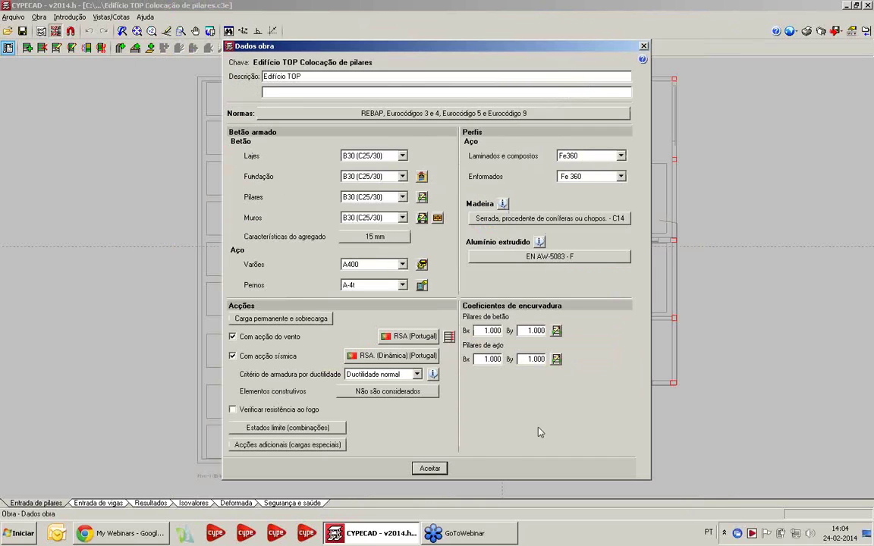
# Check the use categories under the additional actions (cargas especiais) and close the job's general data
pyautogui.click(286, 447)
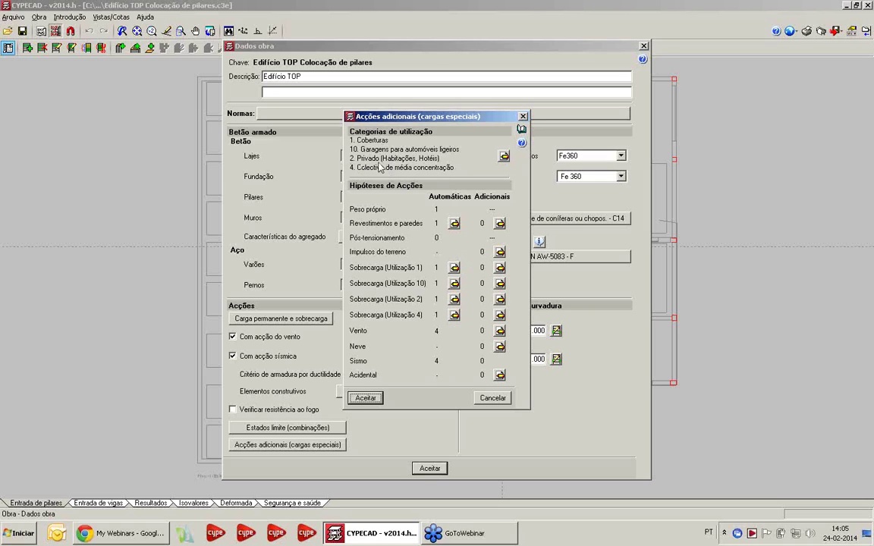
pyautogui.click(504, 157)
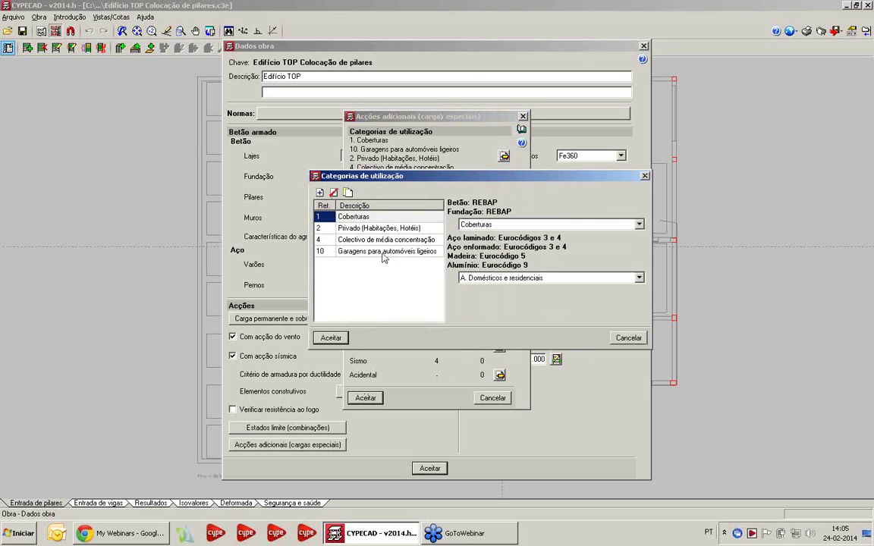
pyautogui.click(645, 176)
pyautogui.click(523, 117)
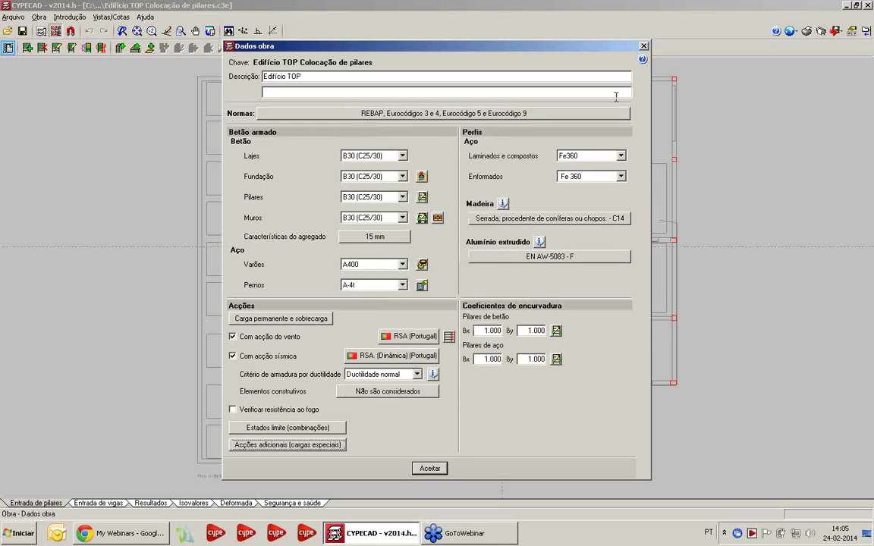
pyautogui.press('Return')
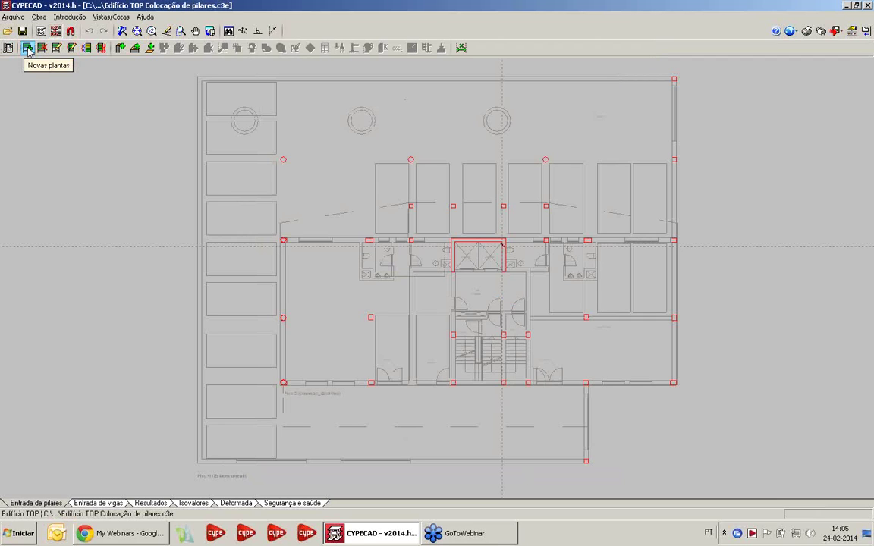
# Review the floor heights and levels (Altura, Cota) from Piso 0 up to Piso 3 in the floor definitions and close them
pyautogui.click(56, 48)
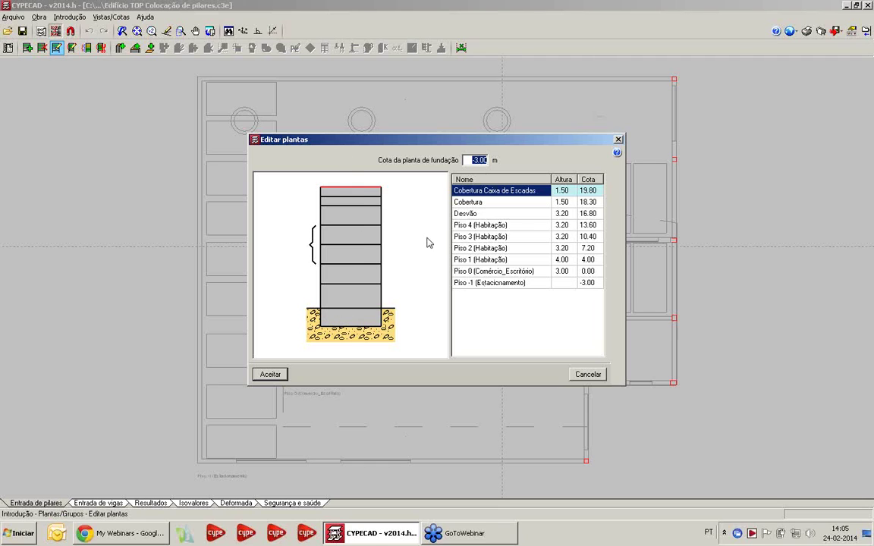
pyautogui.click(559, 272)
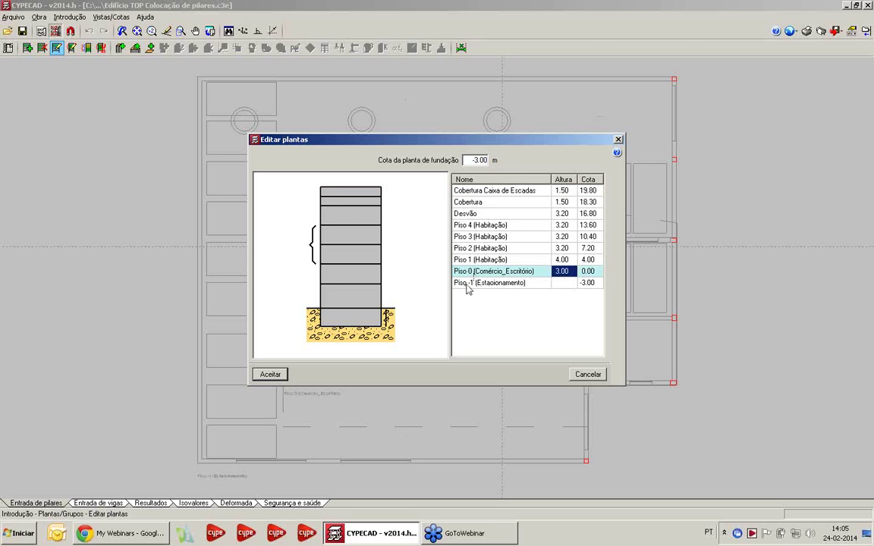
pyautogui.click(563, 261)
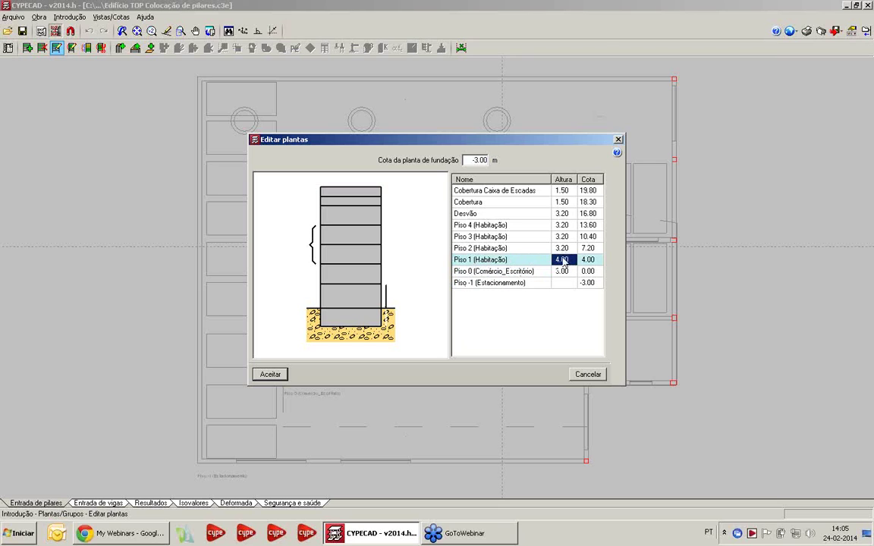
pyautogui.click(563, 249)
pyautogui.click(564, 238)
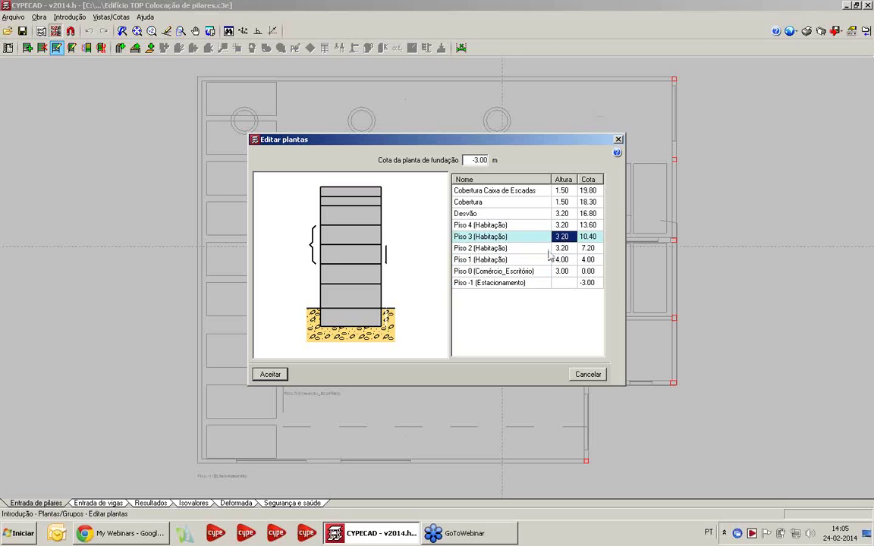
pyautogui.click(618, 141)
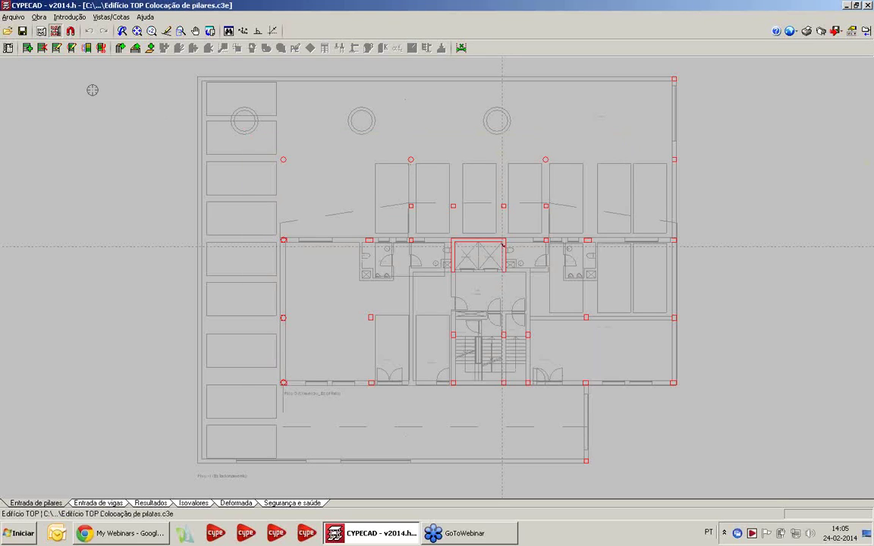
# Examine the live load (SOBRE.) assigned to each floor group from the roofs down to Piso -1
pyautogui.click(72, 49)
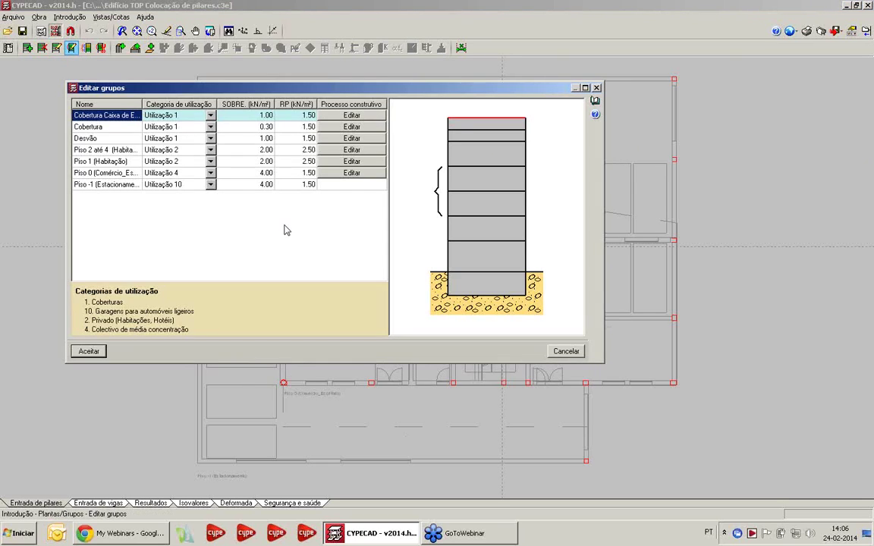
pyautogui.click(261, 126)
pyautogui.click(263, 138)
pyautogui.click(264, 150)
pyautogui.click(264, 161)
pyautogui.click(265, 173)
pyautogui.click(267, 185)
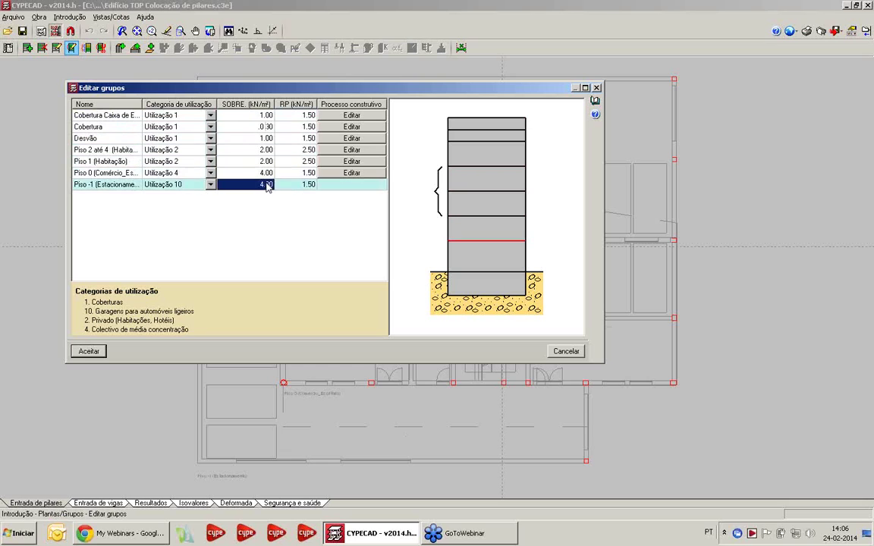
# Examine the remaining permanent load (RP) of every floor group, recheck the Piso 2 até 4 live load, and cancel the group editing
pyautogui.click(302, 115)
pyautogui.click(302, 127)
pyautogui.click(302, 138)
pyautogui.click(304, 149)
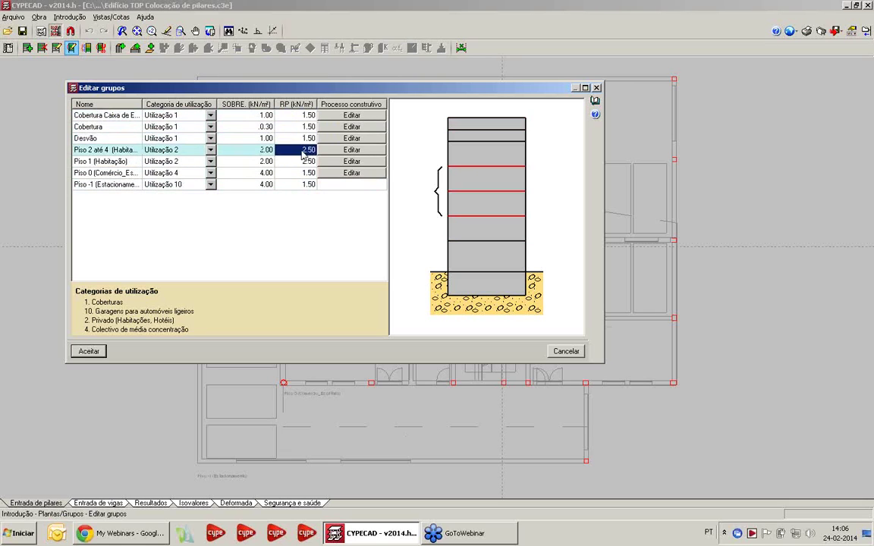
pyautogui.click(303, 161)
pyautogui.click(304, 173)
pyautogui.click(304, 185)
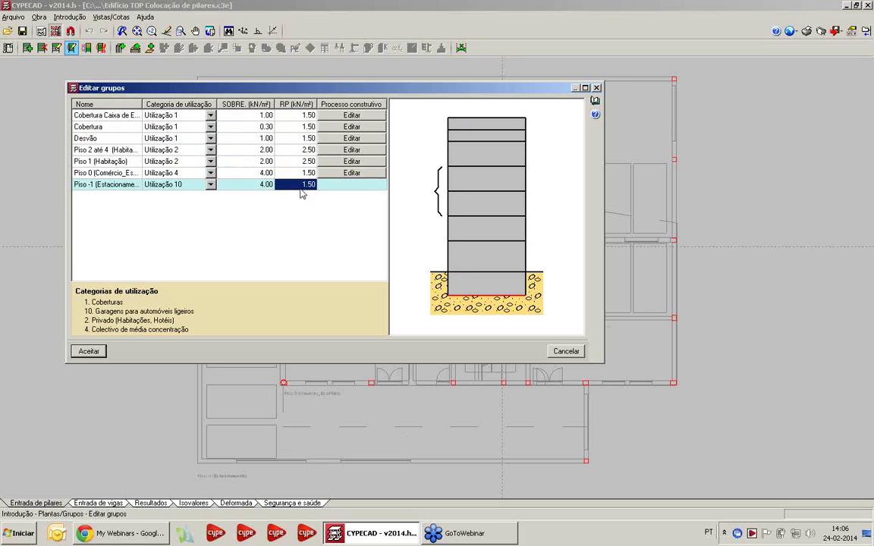
pyautogui.click(258, 151)
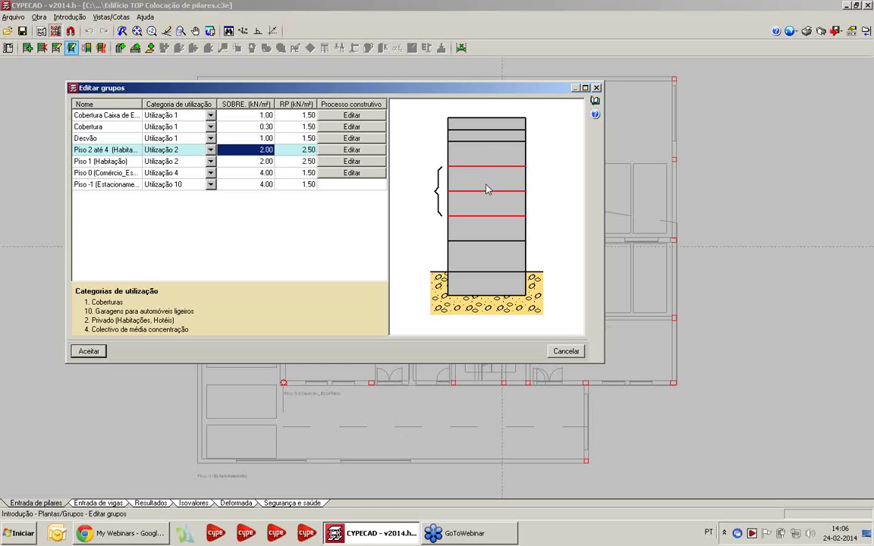
pyautogui.click(566, 351)
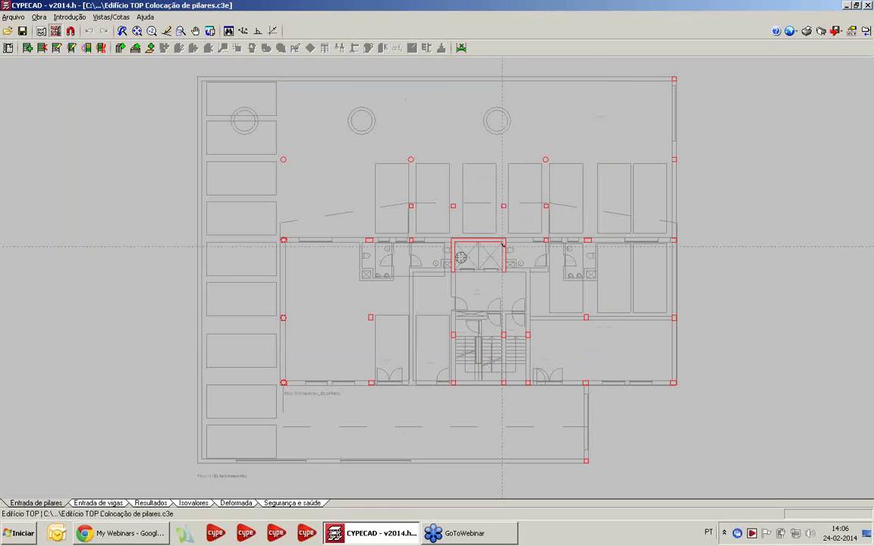
# Check in the DWG mask management which plans are assigned to the groups Cobertura, Piso 2 até 4 and Piso 1
pyautogui.moveTo(457, 253); pyautogui.dragTo(406, 265, button='middle')
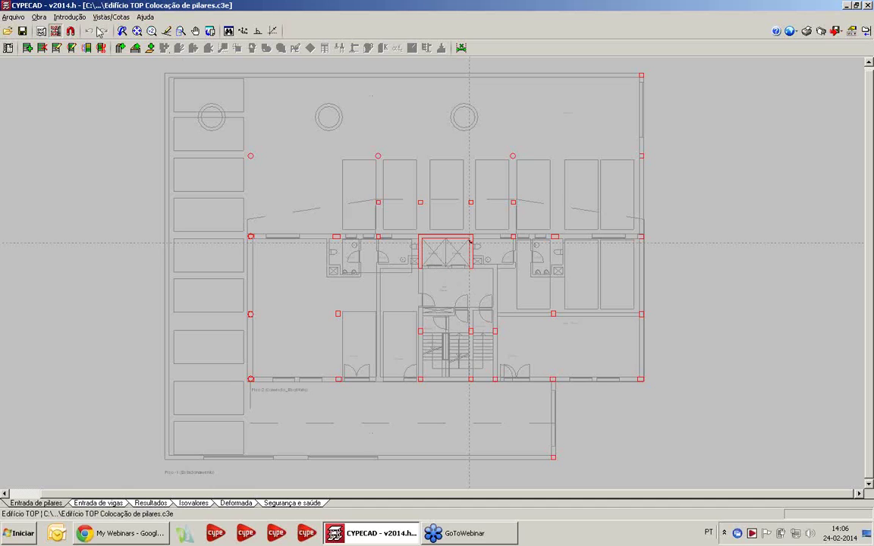
pyautogui.click(41, 33)
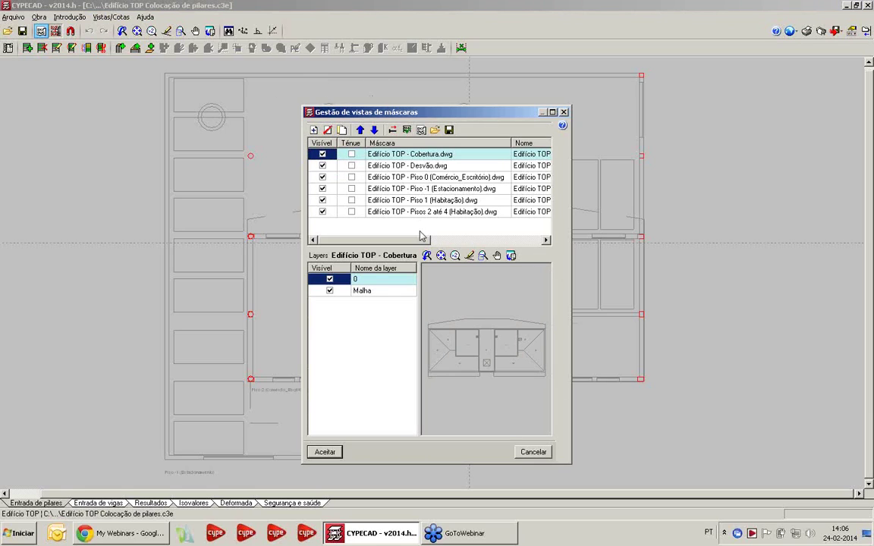
pyautogui.click(406, 130)
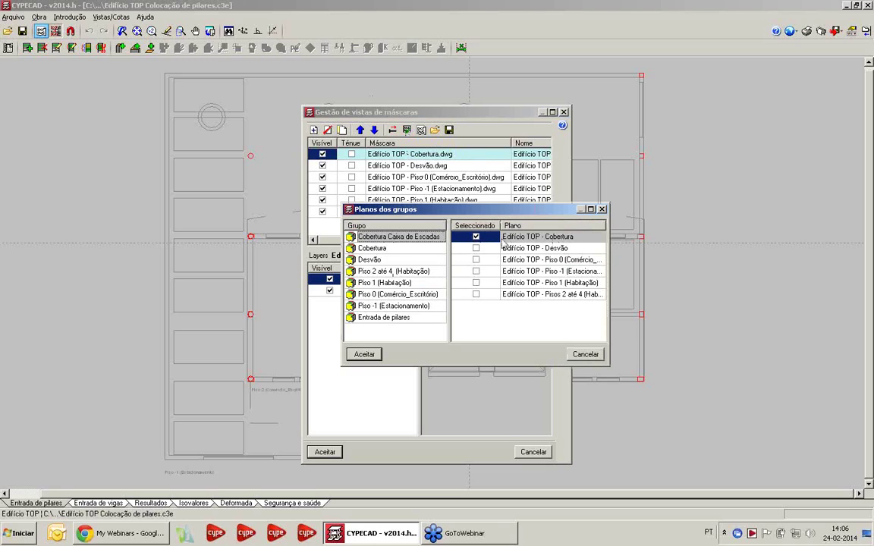
pyautogui.click(372, 248)
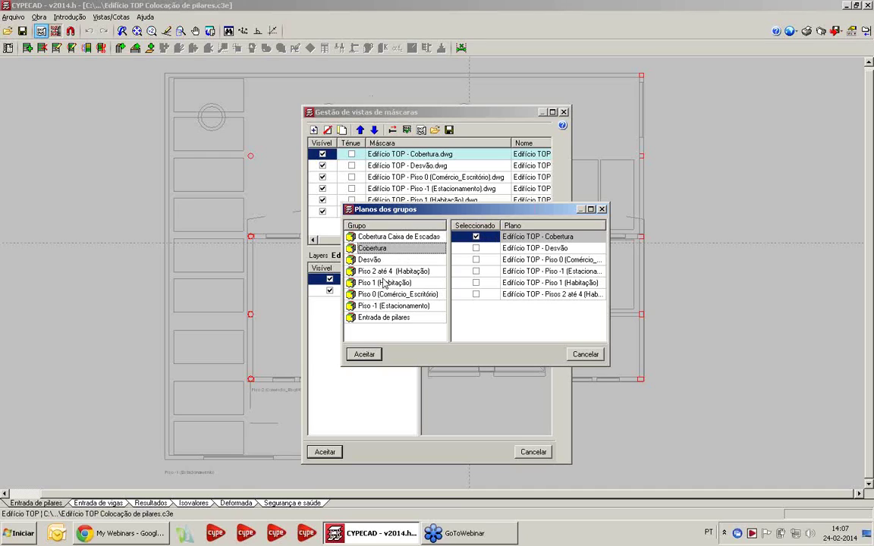
pyautogui.click(414, 271)
pyautogui.click(476, 294)
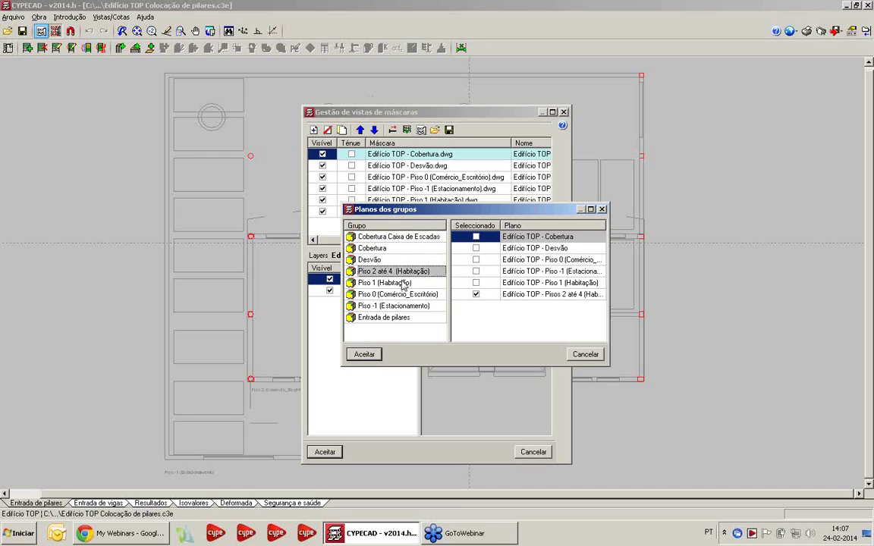
pyautogui.click(400, 282)
pyautogui.click(476, 283)
# Check the plans assigned to Piso 0 and Entrada de pilares, and cancel out of the mask management
pyautogui.click(417, 296)
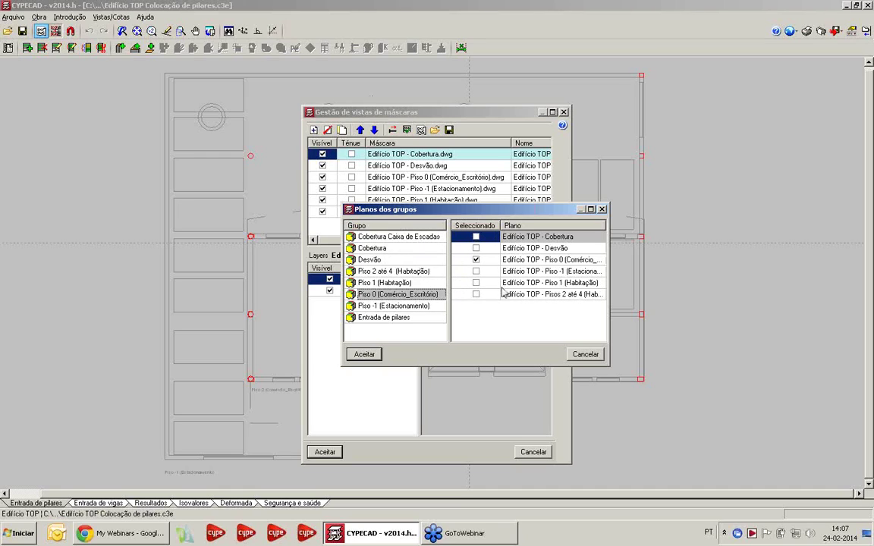
pyautogui.click(476, 260)
pyautogui.click(402, 318)
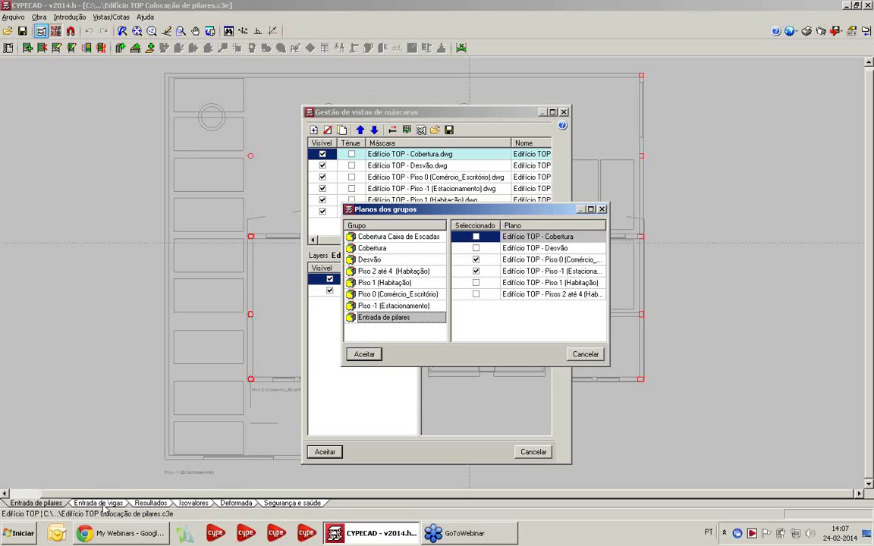
pyautogui.click(595, 356)
pyautogui.click(539, 454)
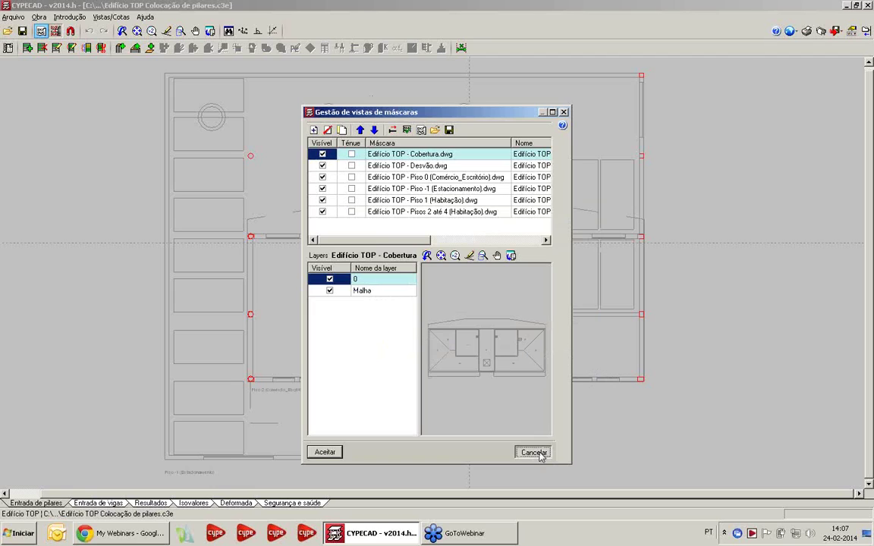
# Start a new 0.3 x 0.3 column with external fixity from Piso -1 (Estacionamento) to Cobertura Caixa de Escadas
pyautogui.moveTo(509, 380); pyautogui.dragTo(500, 369, button='middle')
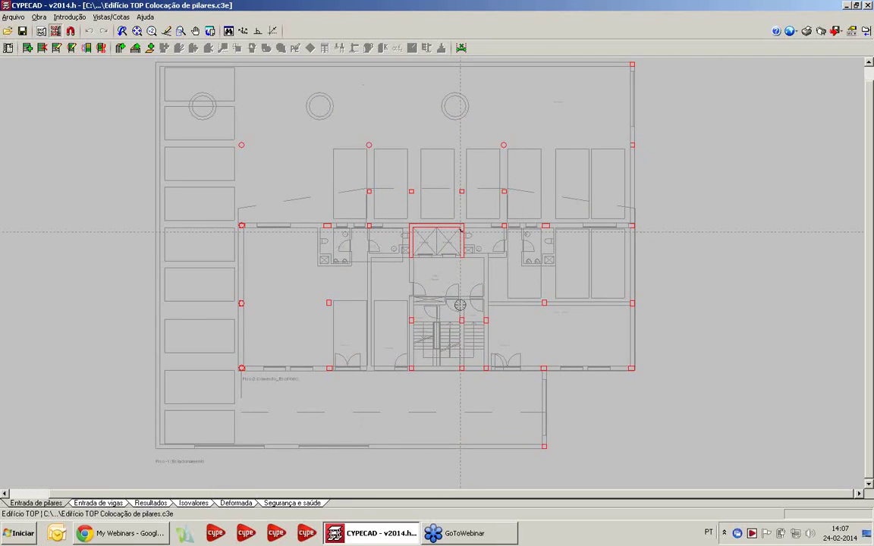
pyautogui.moveTo(460, 230); pyautogui.dragTo(434, 208, button='middle')
pyautogui.scroll(3, 515, 414)
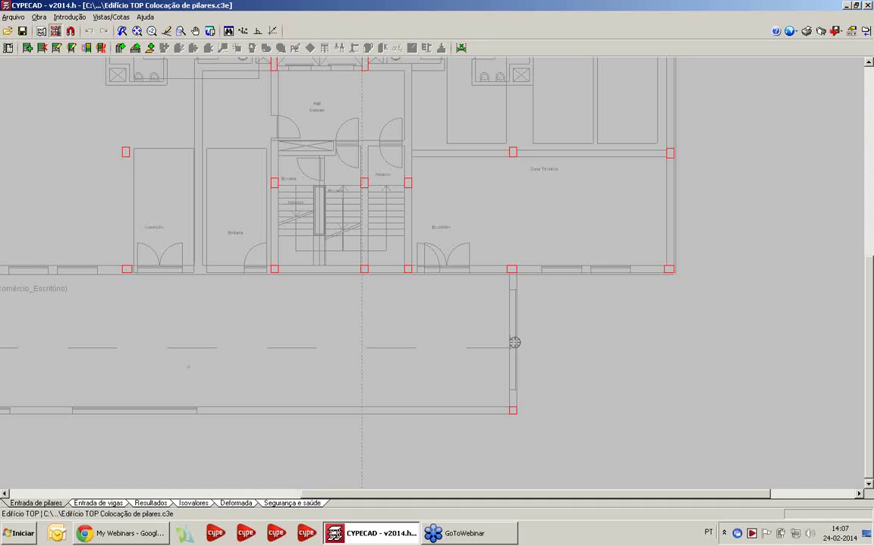
pyautogui.scroll(-2, 514, 343)
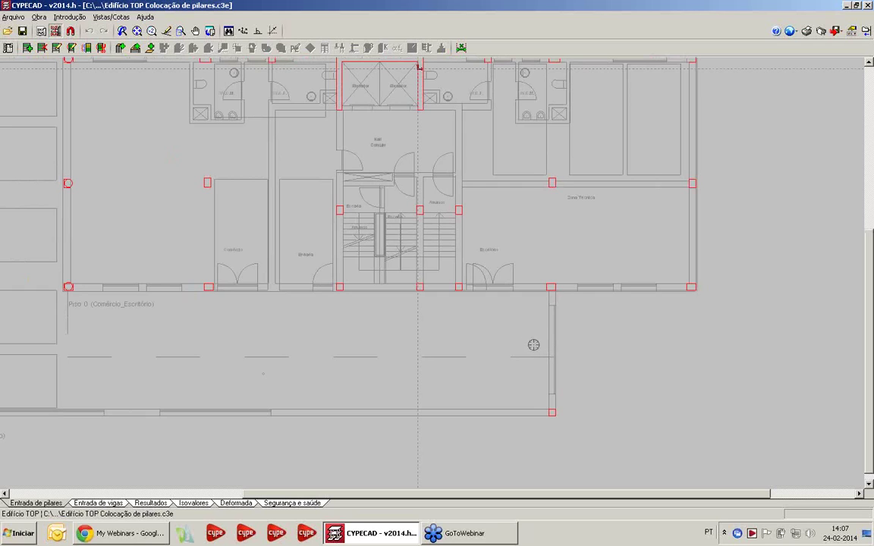
pyautogui.scroll(1, 516, 379)
pyautogui.scroll(1, 550, 395)
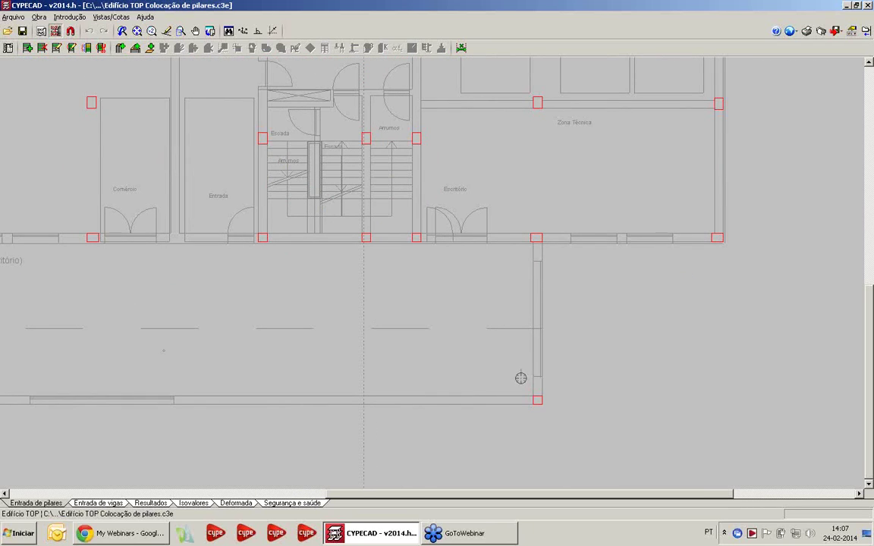
pyautogui.moveTo(486, 375); pyautogui.dragTo(466, 371, button='middle')
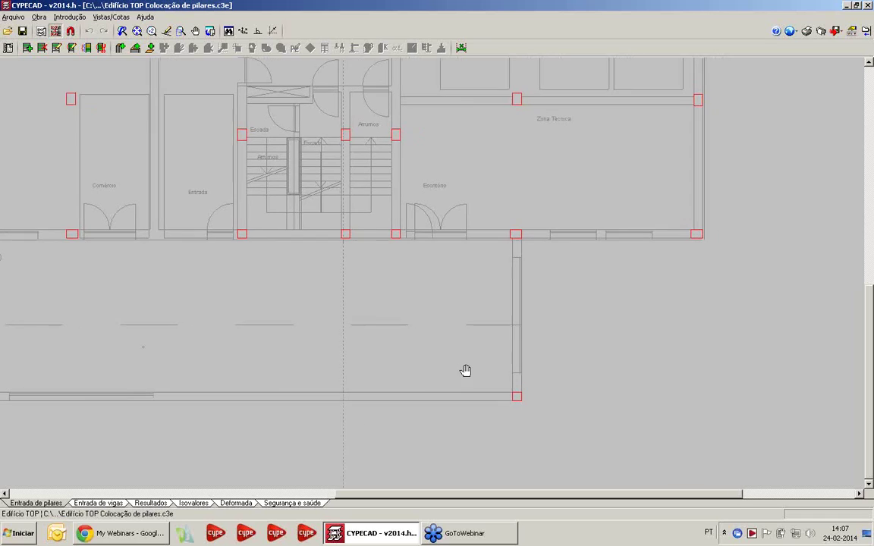
pyautogui.click(120, 49)
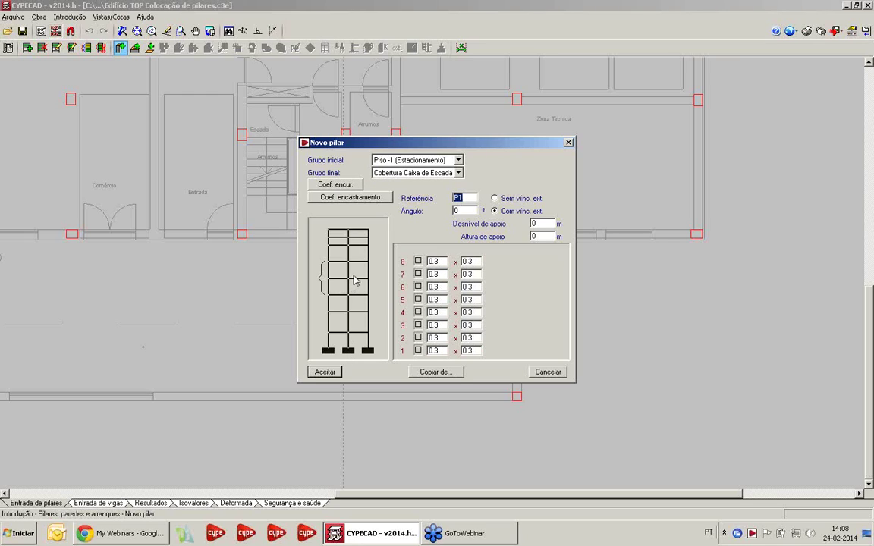
pyautogui.click(325, 372)
pyautogui.moveTo(328, 371); pyautogui.dragTo(329, 281, button='middle')
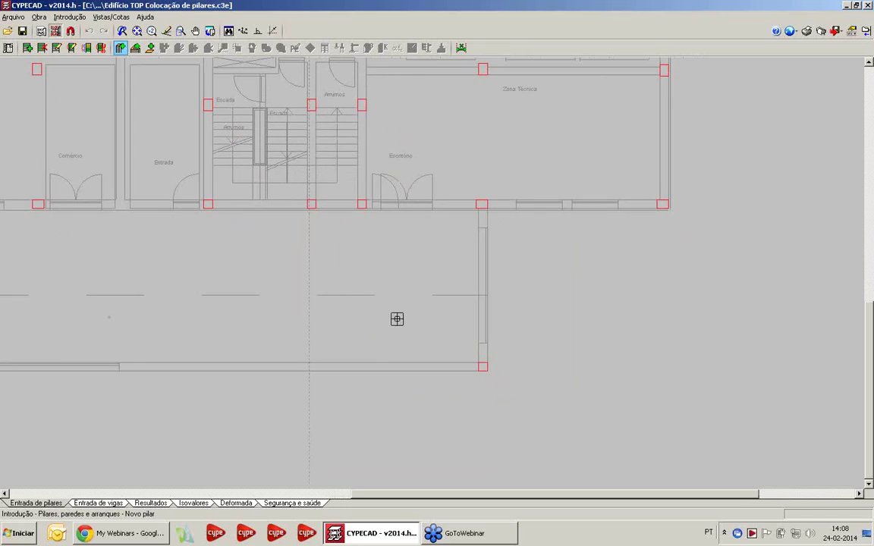
pyautogui.moveTo(396, 371); pyautogui.dragTo(355, 284, button='middle')
pyautogui.scroll(2, 375, 296)
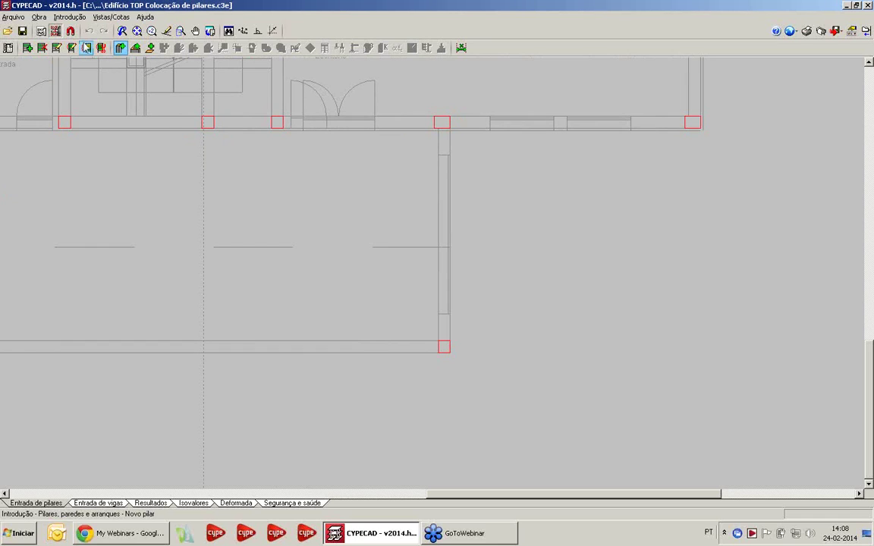
# Enable the Intersecção snap for capturing points on the DWG masks
pyautogui.click(71, 31)
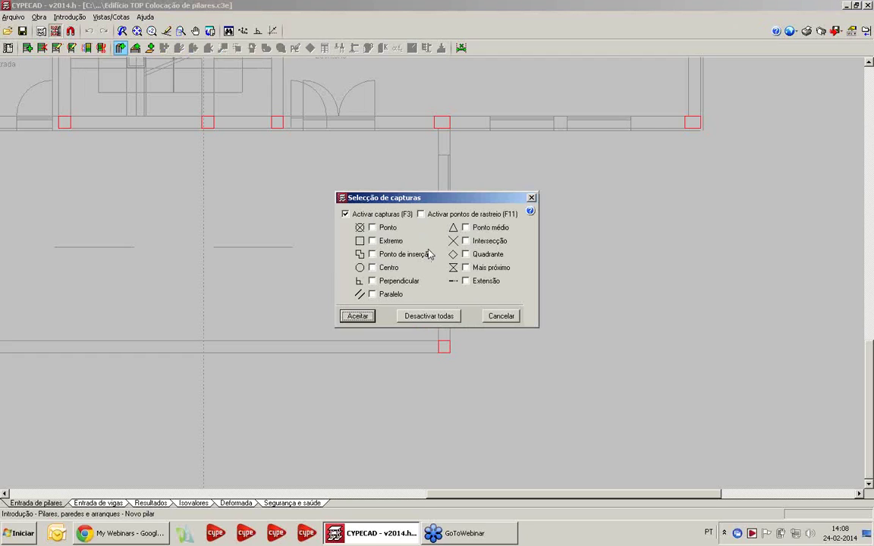
pyautogui.click(466, 241)
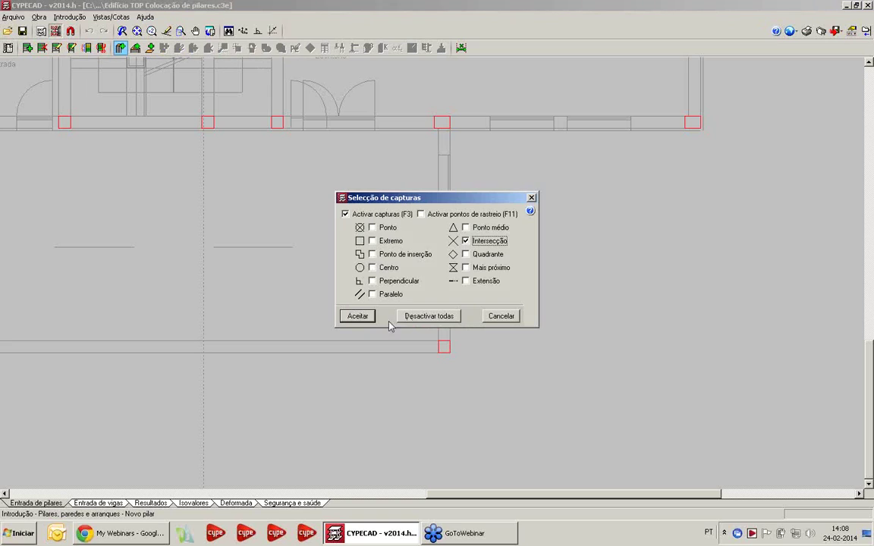
pyautogui.click(357, 316)
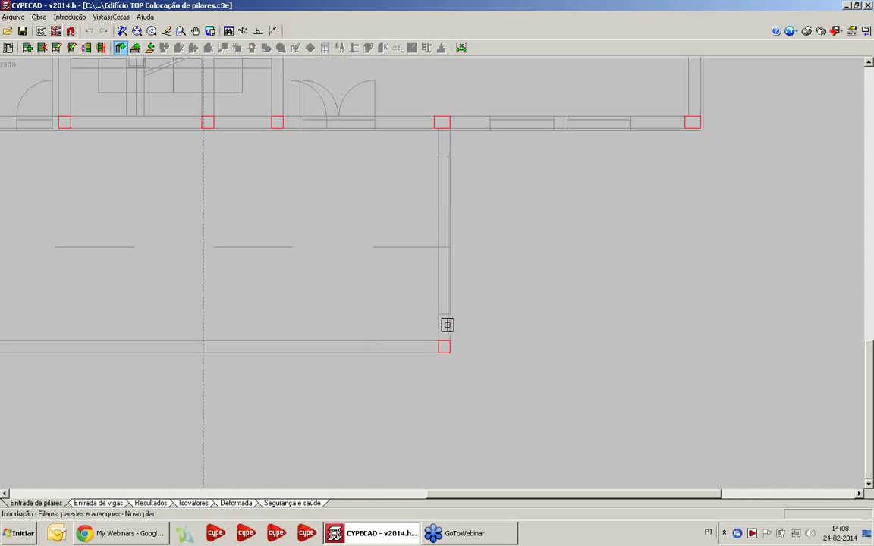
# Place the column at the lower-right corner of the parking floor plan, inside the red outline with its outer corner at the wall intersection
pyautogui.scroll(1, 421, 350)
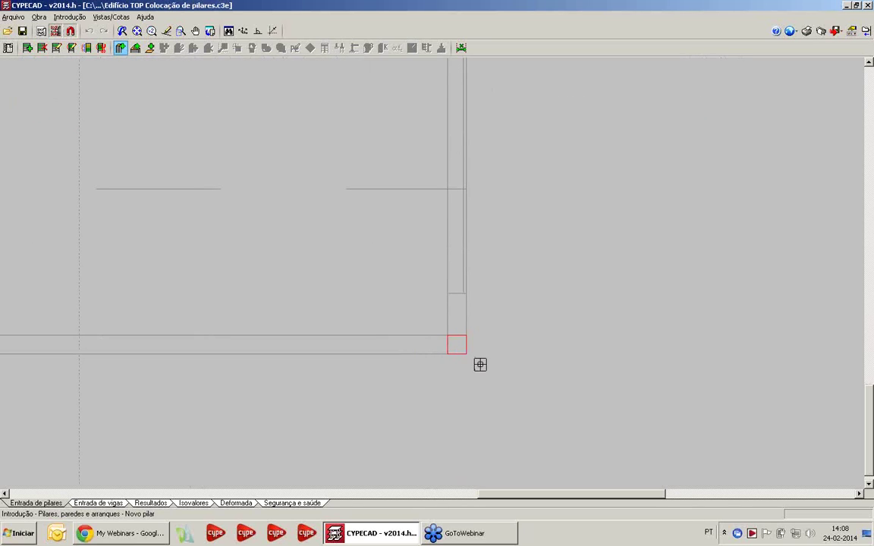
pyautogui.scroll(-3, 469, 400)
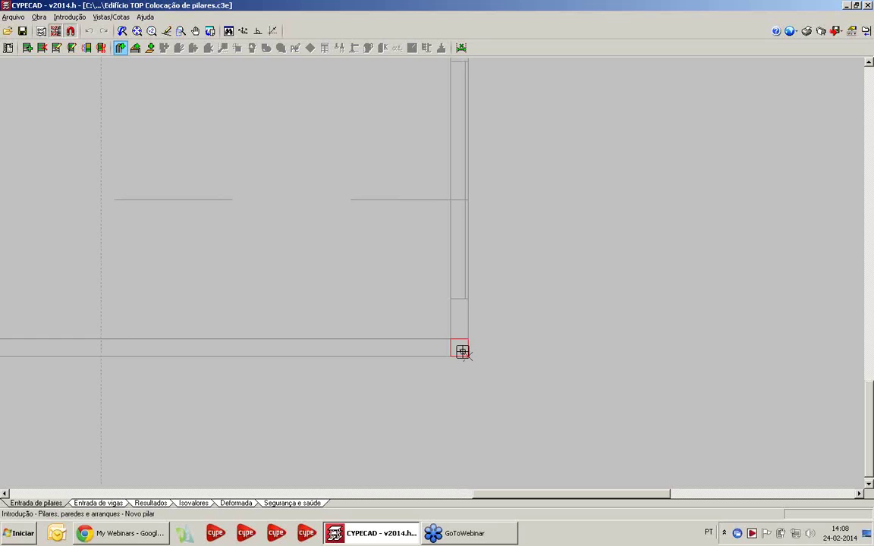
pyautogui.click(463, 351)
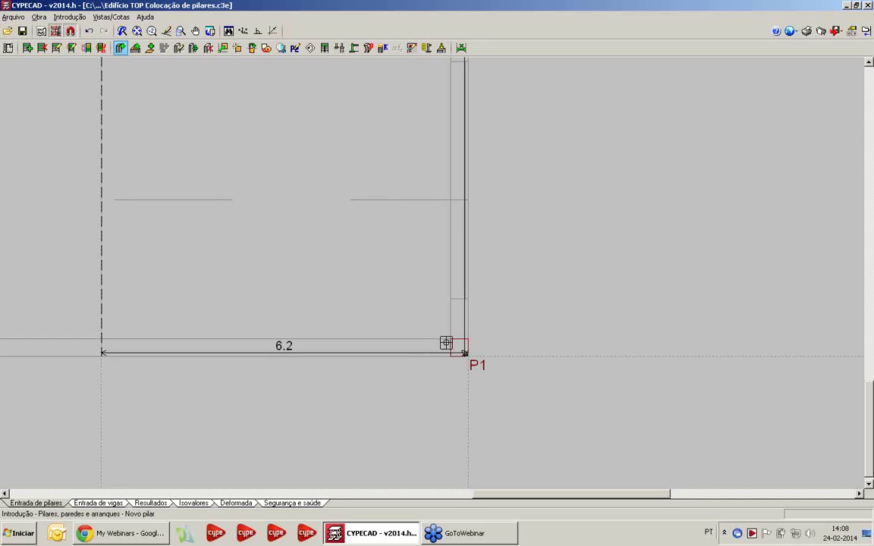
pyautogui.scroll(4, 465, 349)
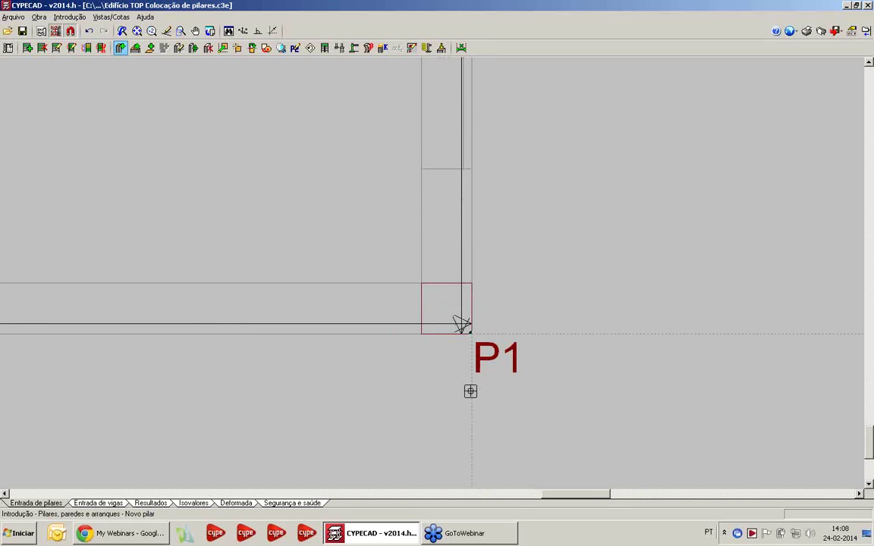
pyautogui.scroll(-5, 468, 385)
pyautogui.scroll(2, 410, 284)
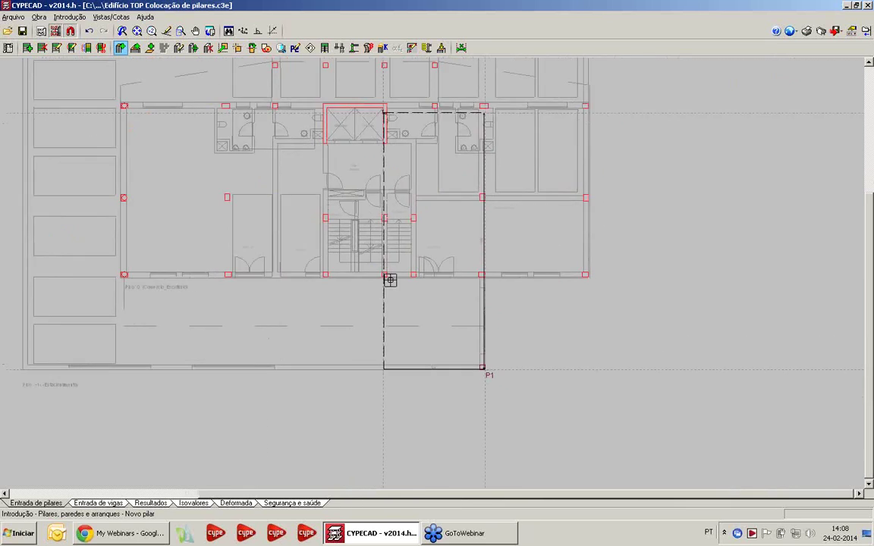
# Place a second column at the lower-right corner of the red outline beside the stairs, at the Escritório wall intersection
pyautogui.scroll(5, 435, 290)
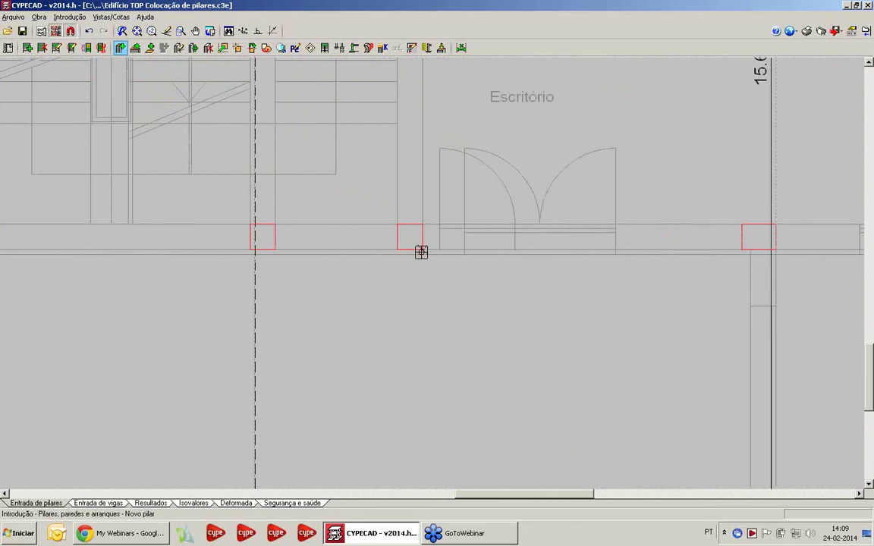
pyautogui.click(422, 249)
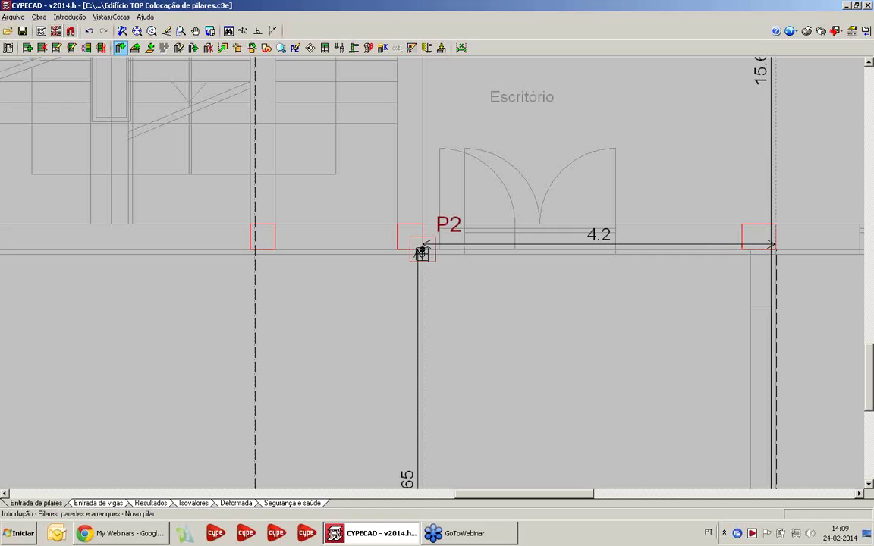
pyautogui.scroll(1, 424, 245)
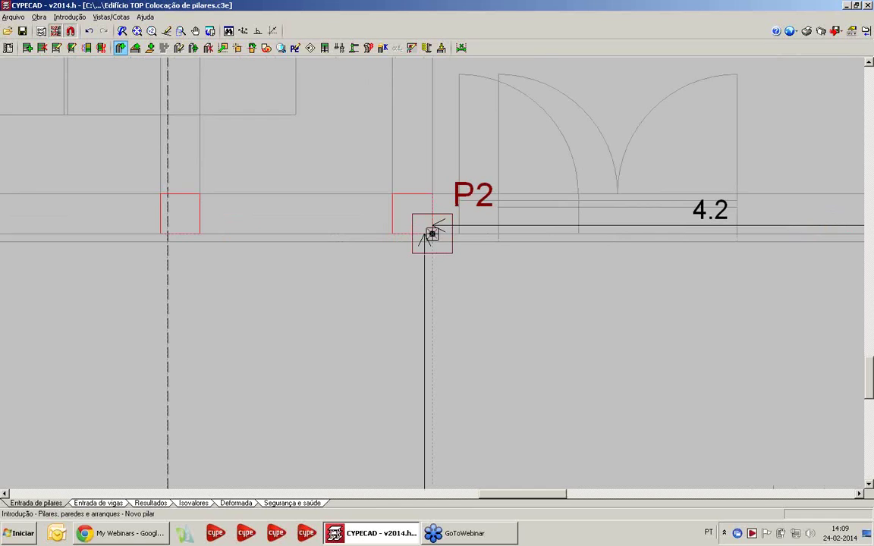
pyautogui.scroll(-2, 516, 283)
pyautogui.moveTo(498, 284); pyautogui.dragTo(482, 287, button='middle')
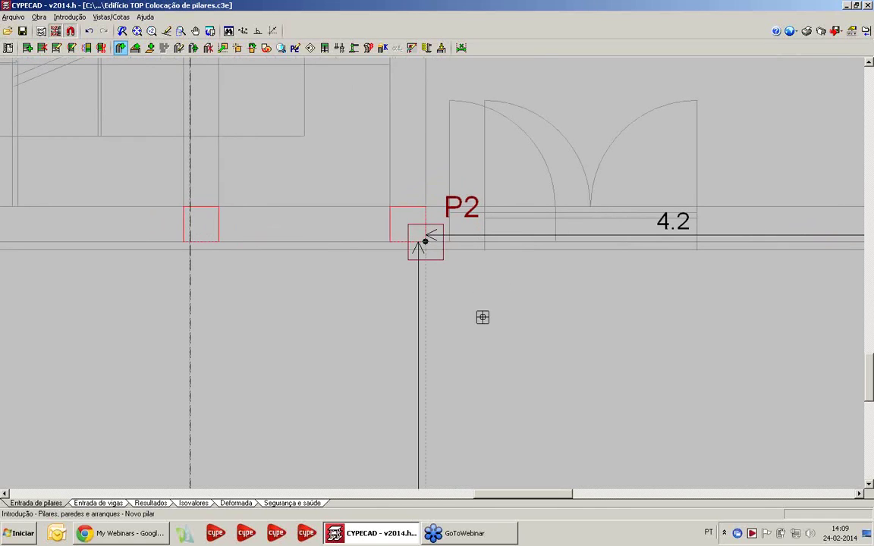
pyautogui.scroll(1, 439, 262)
pyautogui.moveTo(438, 262); pyautogui.dragTo(408, 277, button='middle')
pyautogui.scroll(1, 396, 263)
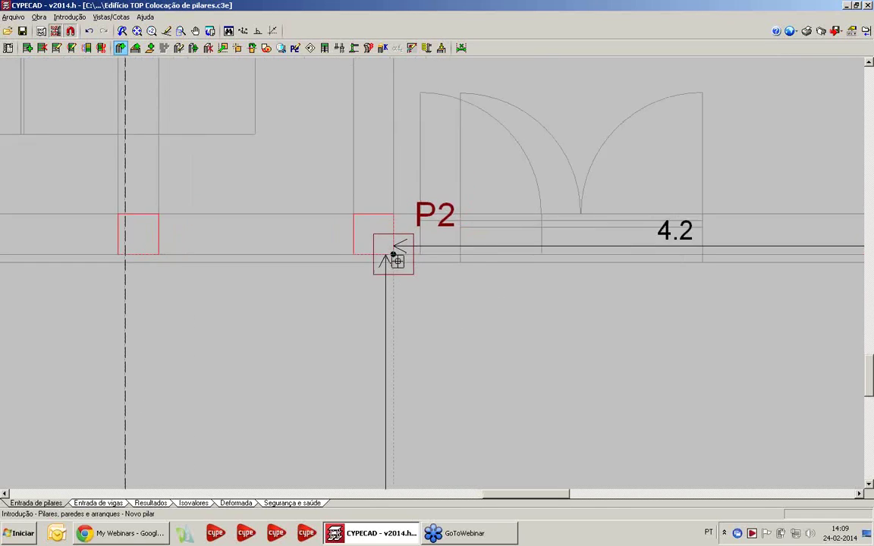
pyautogui.scroll(-2, 408, 283)
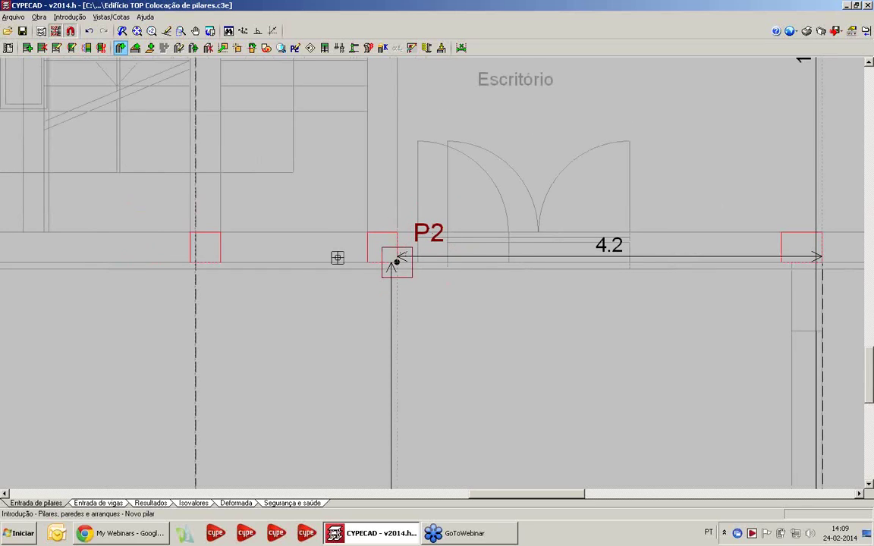
# Adjust column P2 into its red outline without an adjustment offset, keeping the wall intersection at its lower-right corner
pyautogui.click(238, 48)
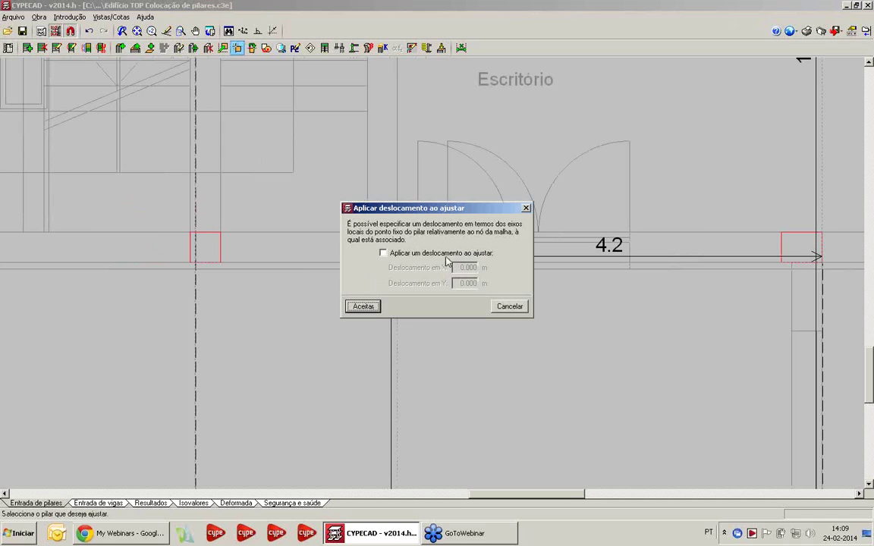
pyautogui.click(361, 307)
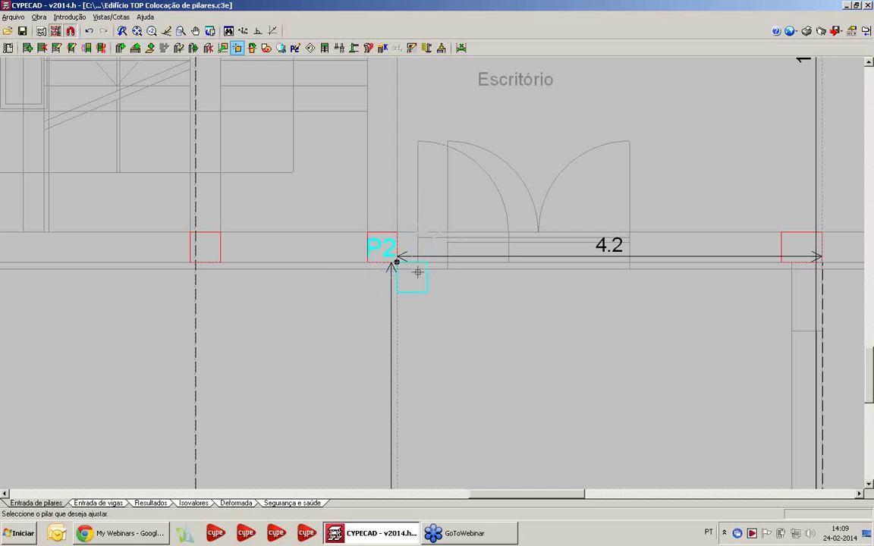
pyautogui.click(377, 242)
pyautogui.scroll(1, 375, 247)
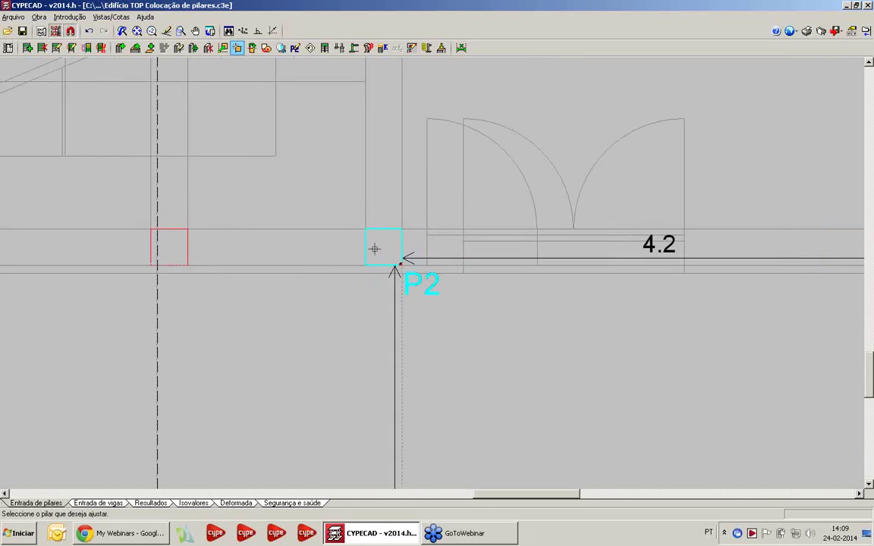
pyautogui.scroll(-1, 370, 249)
pyautogui.scroll(-1, 349, 260)
pyautogui.scroll(2, 365, 258)
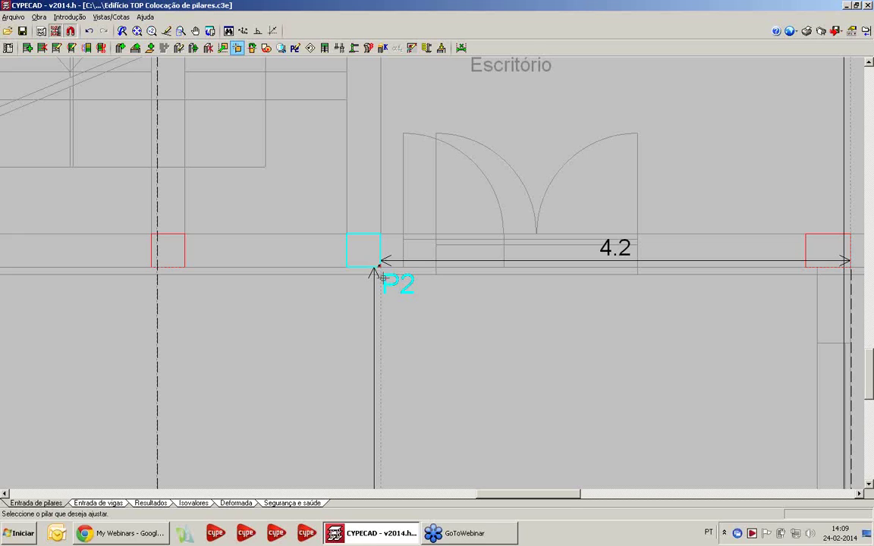
pyautogui.scroll(1, 375, 298)
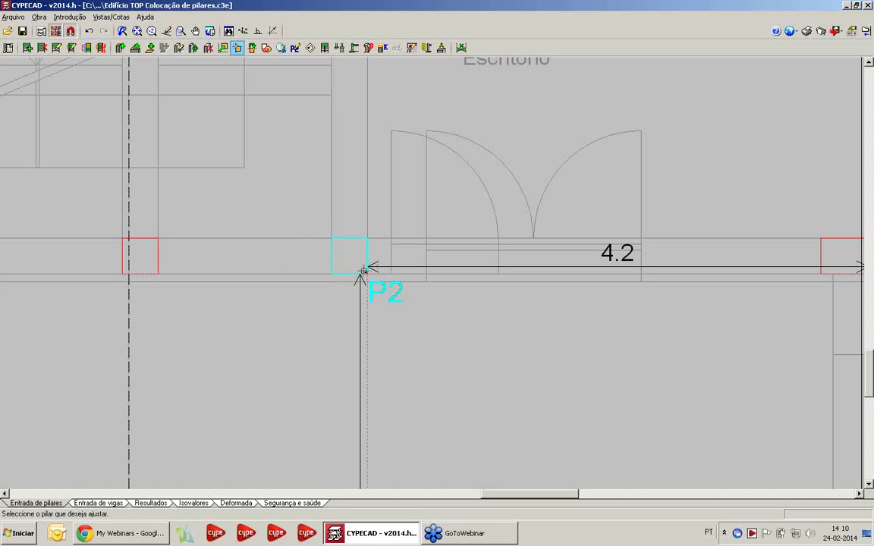
# Try middle-right, upper-right and lower-left fixed points on column P2, then set its fixed point back to the lower-right corner
pyautogui.click(252, 48)
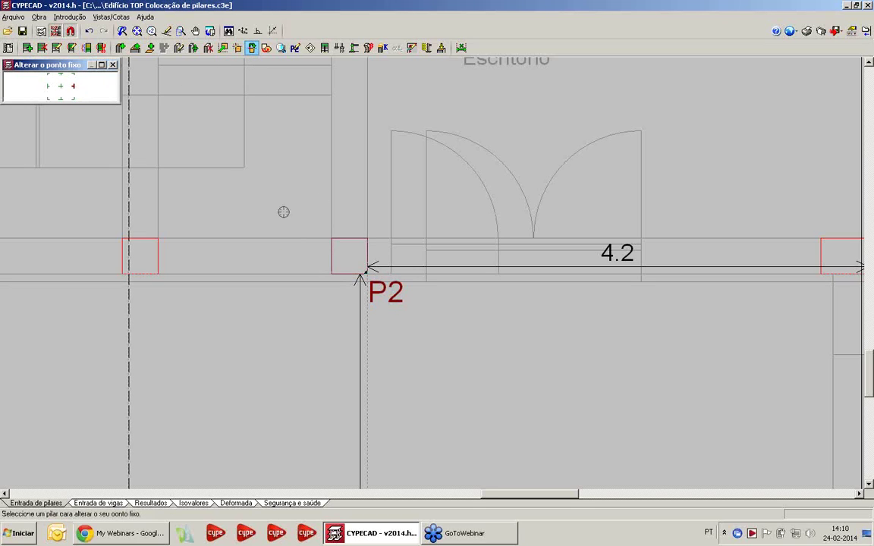
pyautogui.click(349, 255)
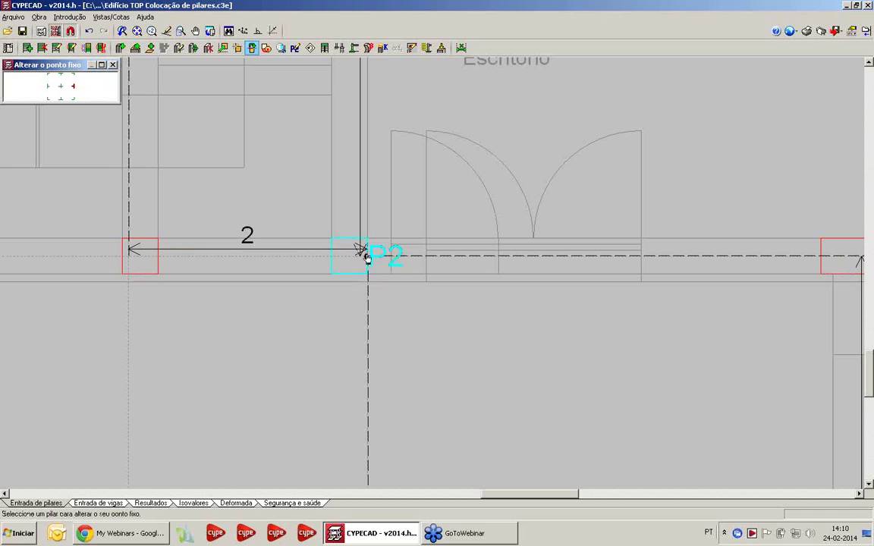
pyautogui.click(72, 75)
pyautogui.click(352, 254)
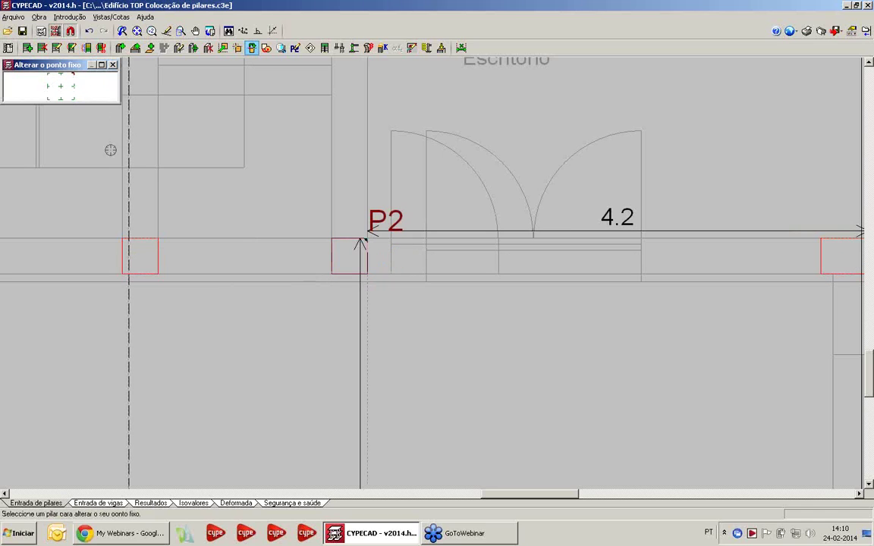
pyautogui.click(48, 96)
pyautogui.click(354, 249)
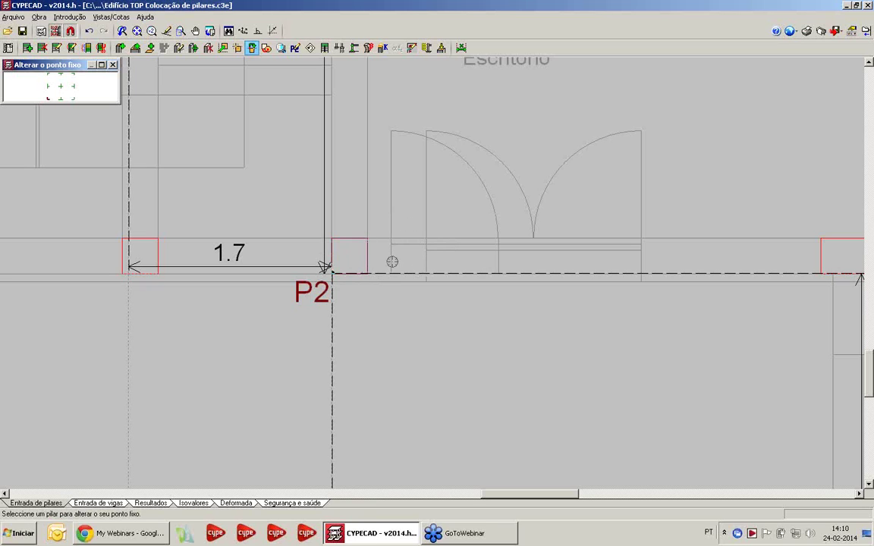
pyautogui.click(345, 267)
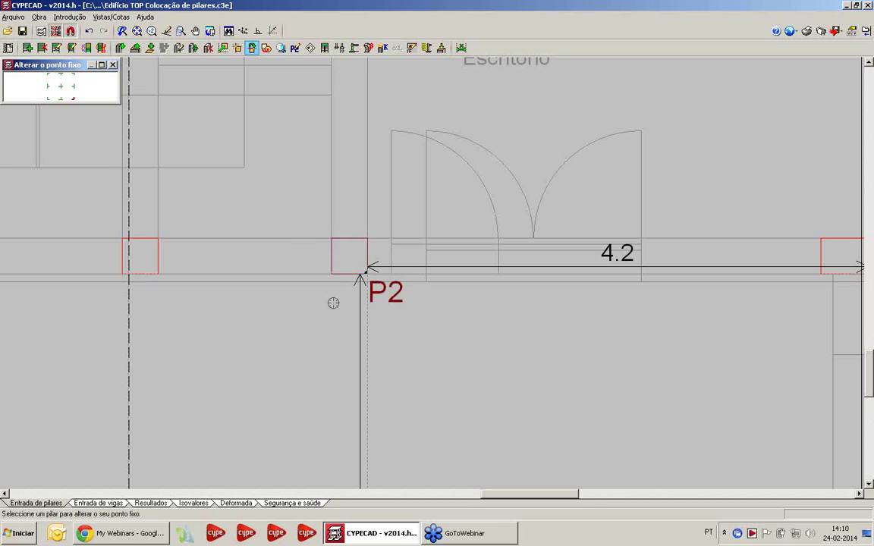
# Place a new 0.3 x 0.3 column with external fixity at the lower-right corner of the wider red outline right of P2
pyautogui.scroll(-3, 382, 256)
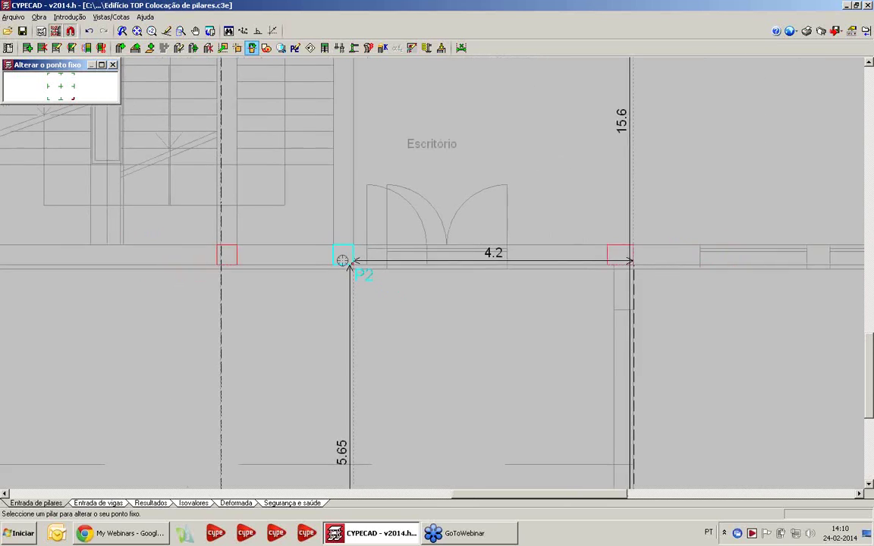
pyautogui.scroll(-2, 343, 260)
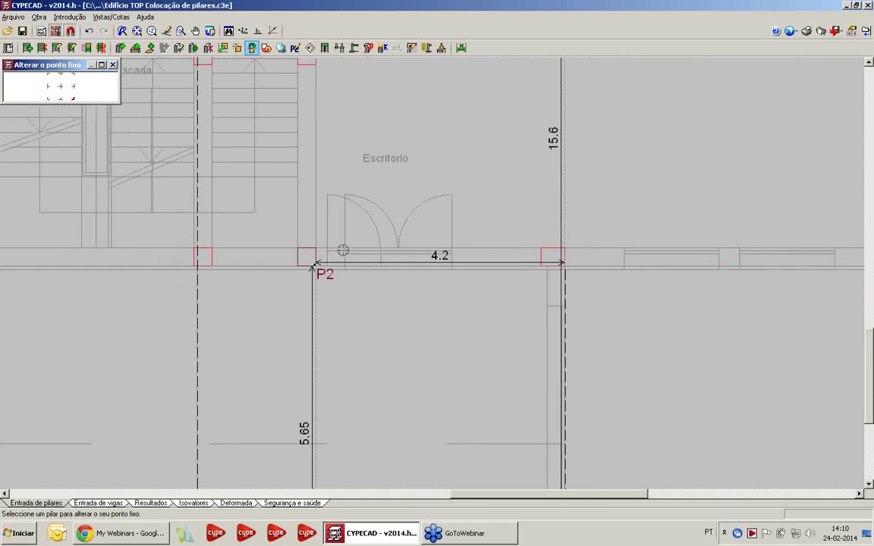
pyautogui.scroll(2, 327, 256)
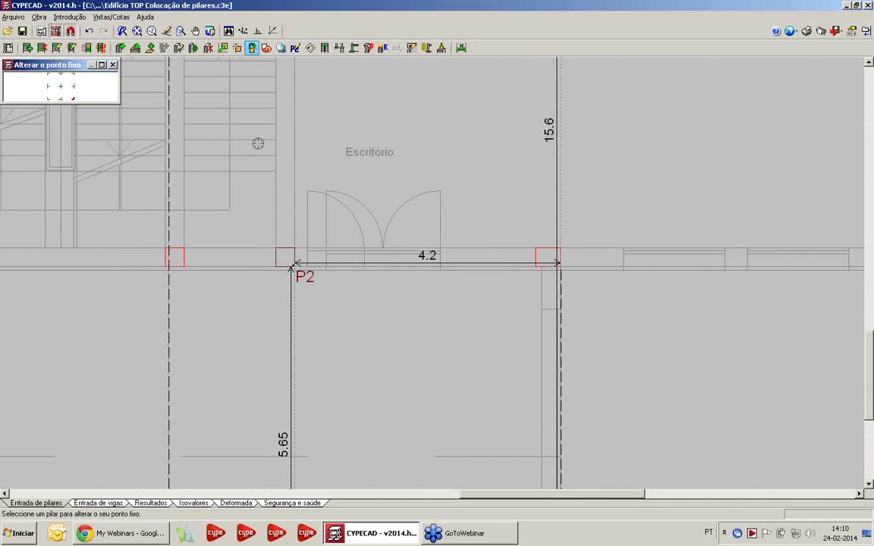
pyautogui.click(120, 48)
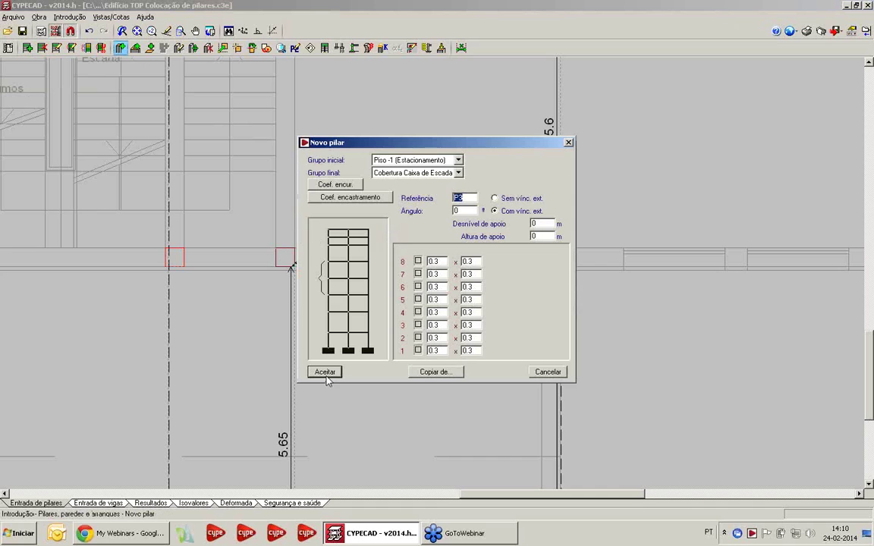
pyautogui.click(325, 372)
pyautogui.scroll(5, 493, 281)
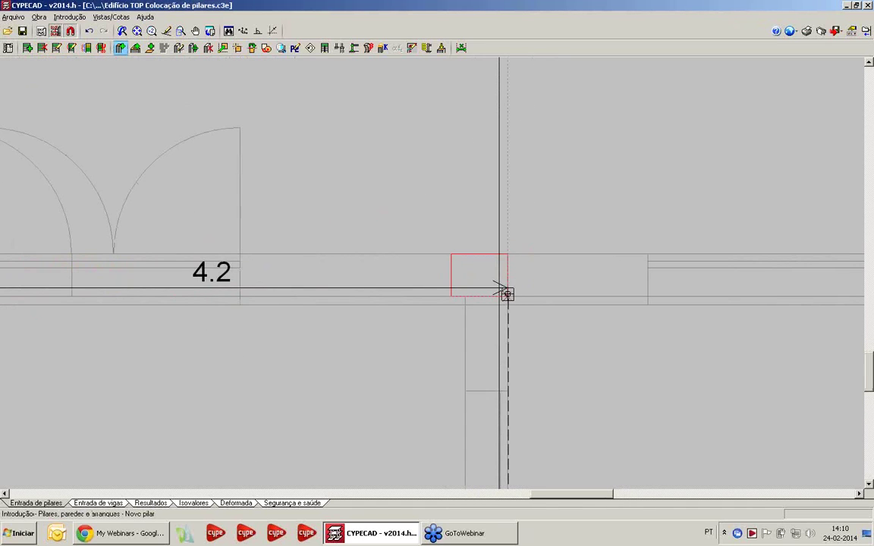
pyautogui.click(506, 293)
pyautogui.scroll(-3, 349, 262)
pyautogui.scroll(3, 394, 287)
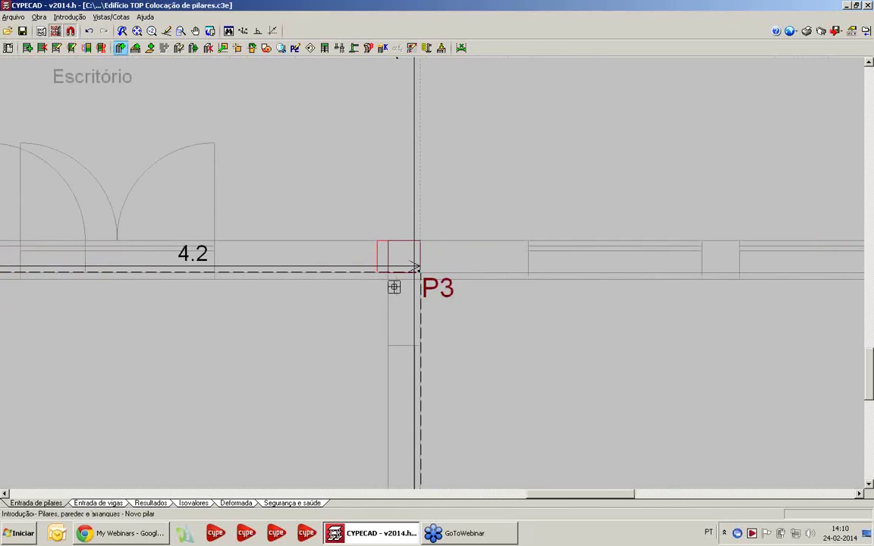
pyautogui.scroll(2, 418, 277)
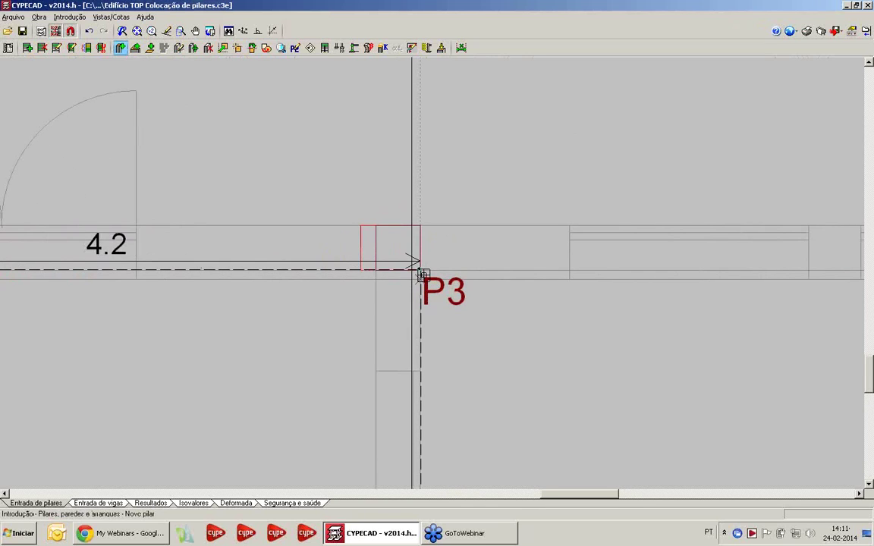
pyautogui.scroll(1, 414, 265)
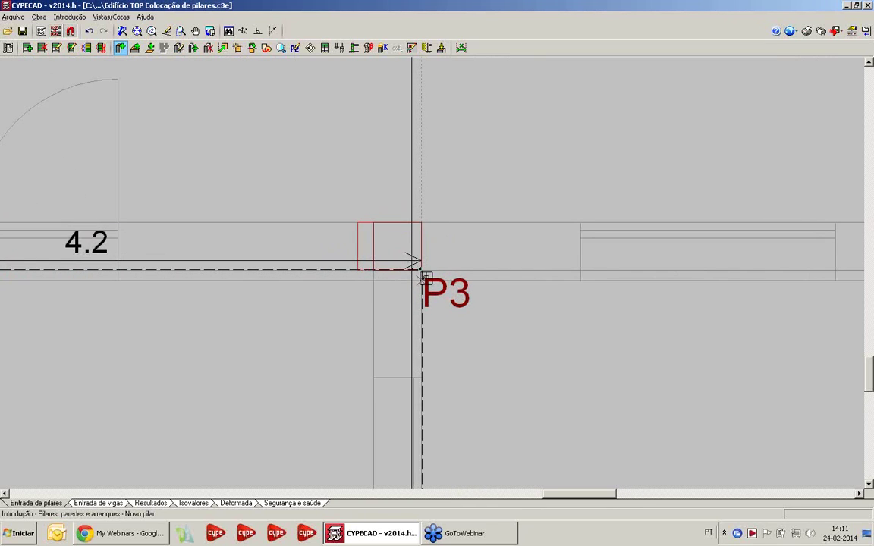
pyautogui.scroll(-2, 417, 273)
pyautogui.scroll(1, 396, 266)
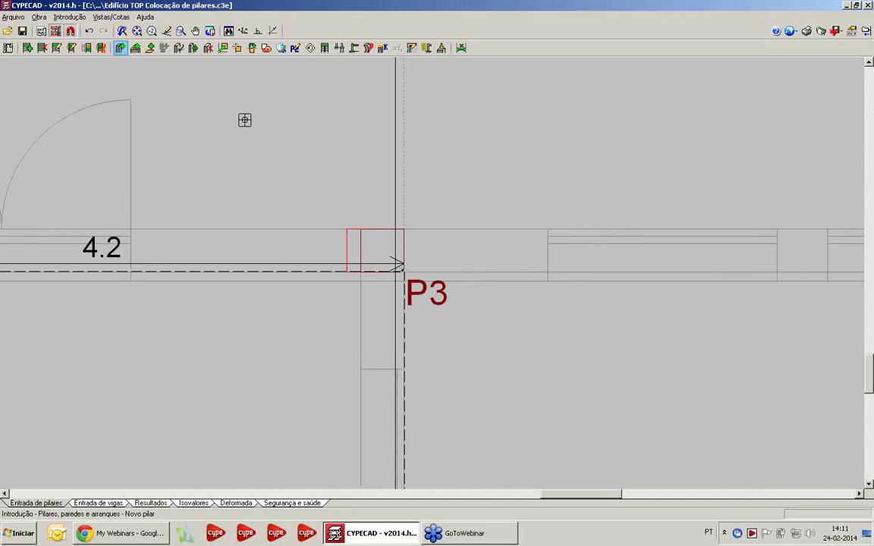
# Edit column P3's section dimensions, widening it to fill the whole red outline
pyautogui.click(178, 48)
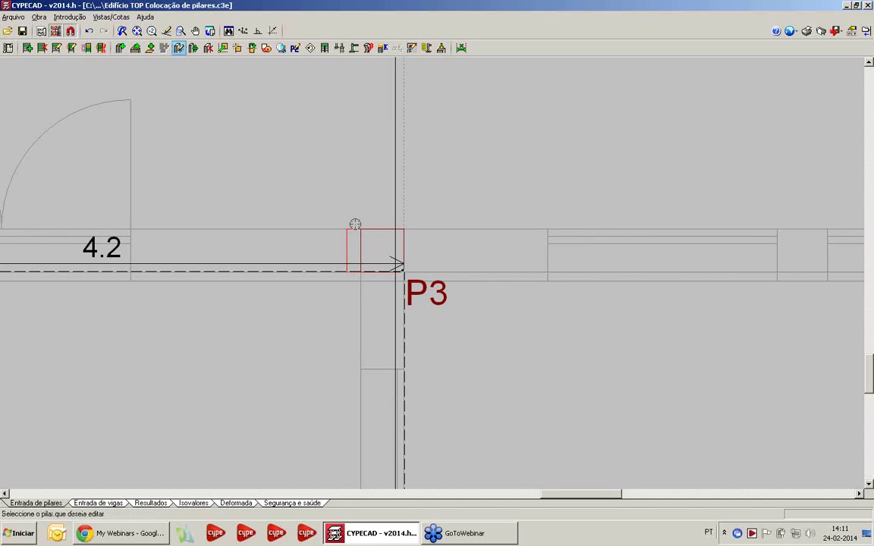
pyautogui.click(363, 241)
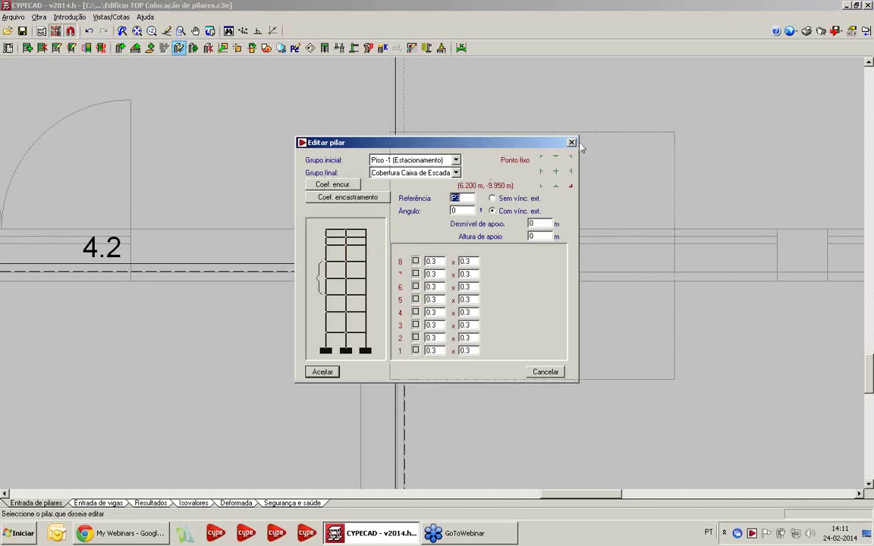
pyautogui.moveTo(486, 143); pyautogui.dragTo(591, 138)
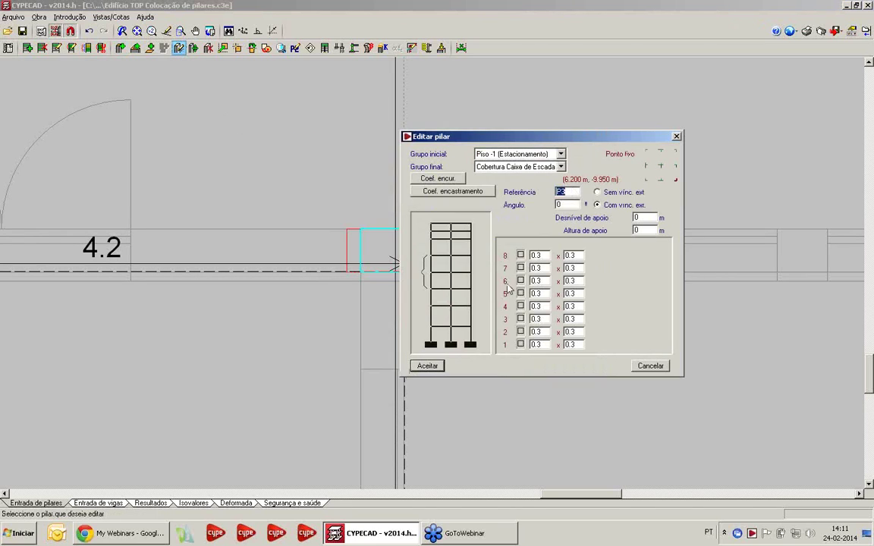
pyautogui.doubleClick(539, 256)
pyautogui.press('Tab')
pyautogui.click(427, 366)
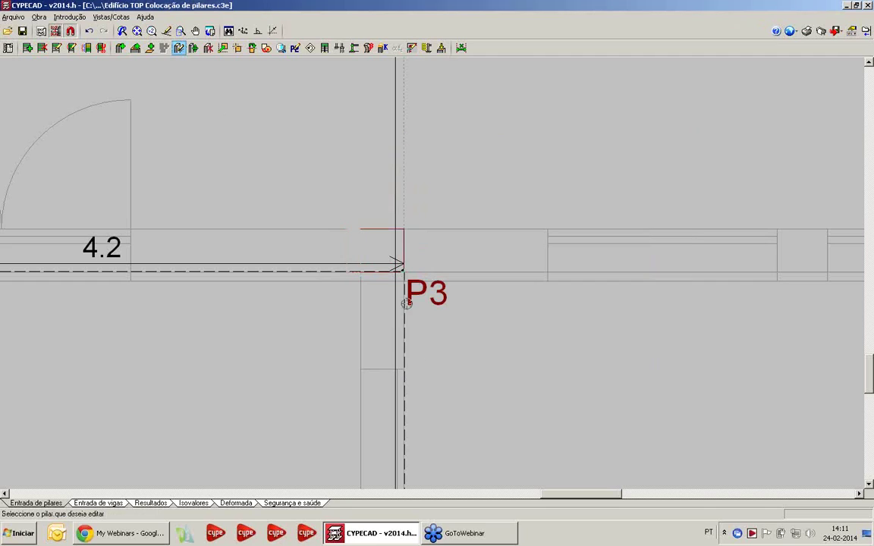
pyautogui.scroll(-1, 392, 284)
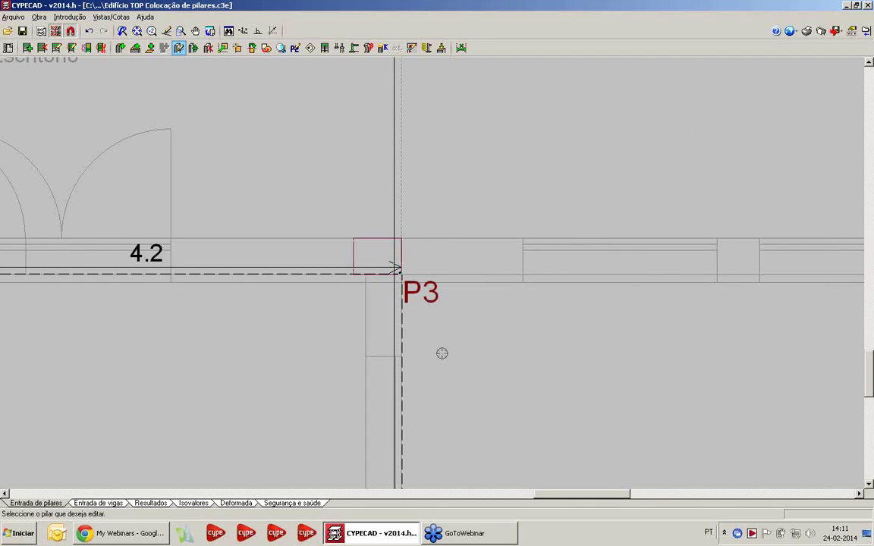
# Open the job Edifício TOP Colocação de vigas e muros from the Webinar Cypecad folder
pyautogui.scroll(-3, 443, 353)
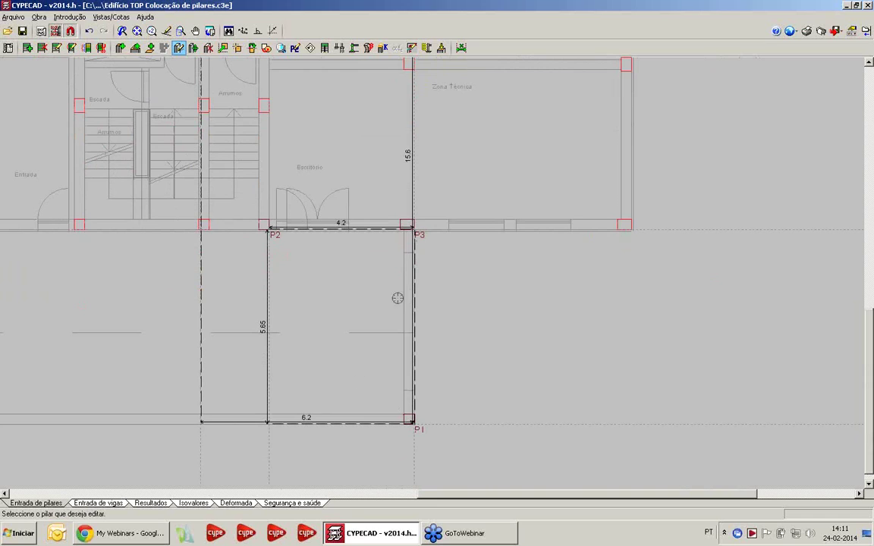
pyautogui.scroll(-2, 193, 269)
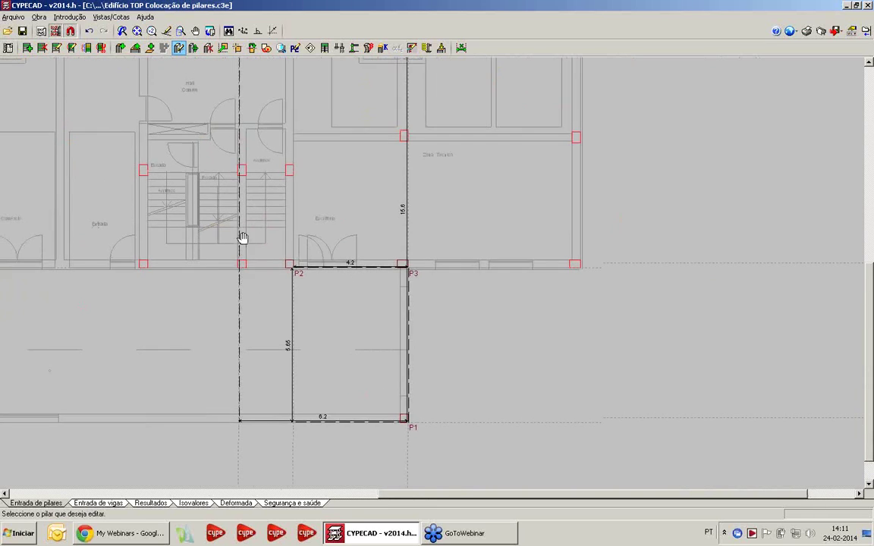
pyautogui.moveTo(242, 239); pyautogui.dragTo(293, 339, button='middle')
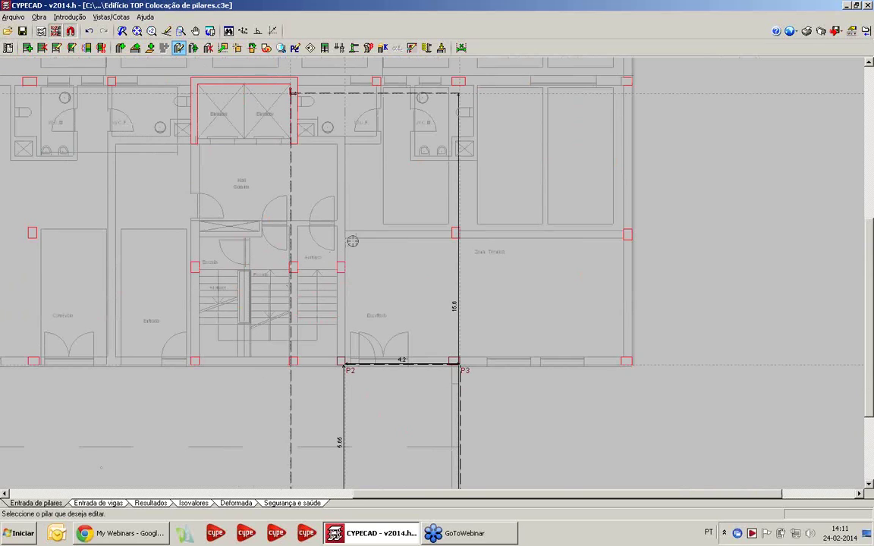
pyautogui.click(13, 17)
pyautogui.press('Escape')
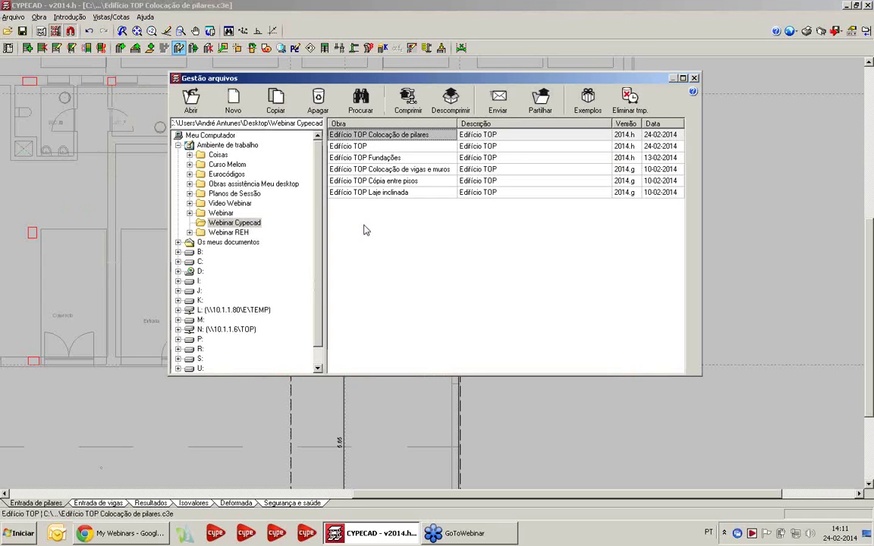
pyautogui.doubleClick(393, 172)
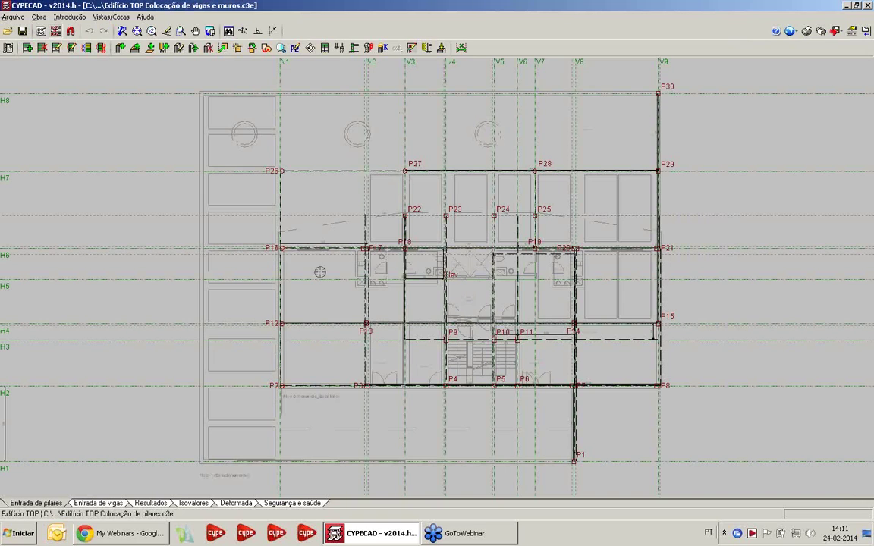
# Switch to beam entry and go down to the Piso -1 (Estacionamento) floor plan
pyautogui.click(95, 503)
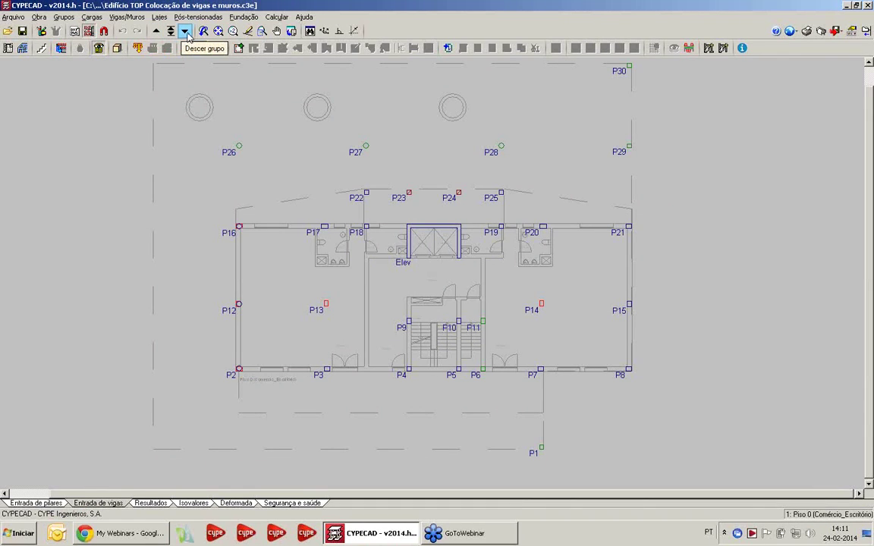
pyautogui.click(185, 32)
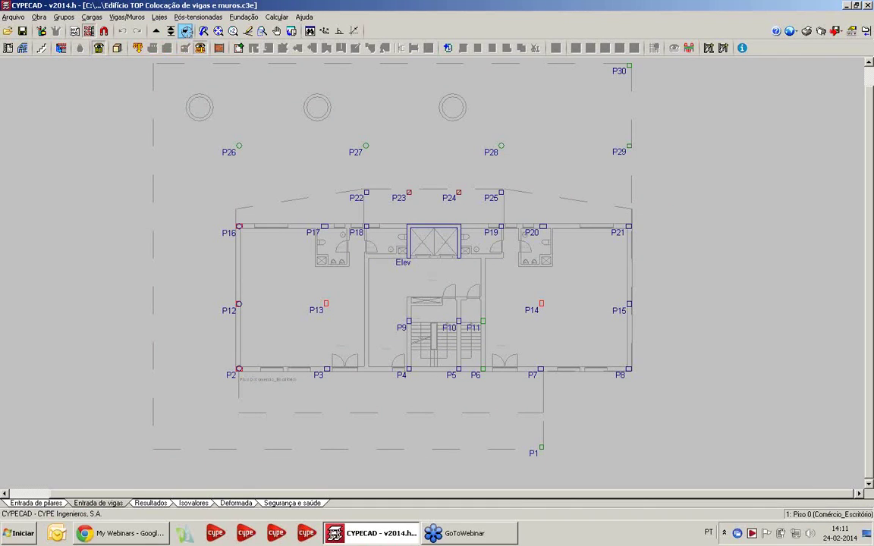
pyautogui.scroll(-2, 371, 292)
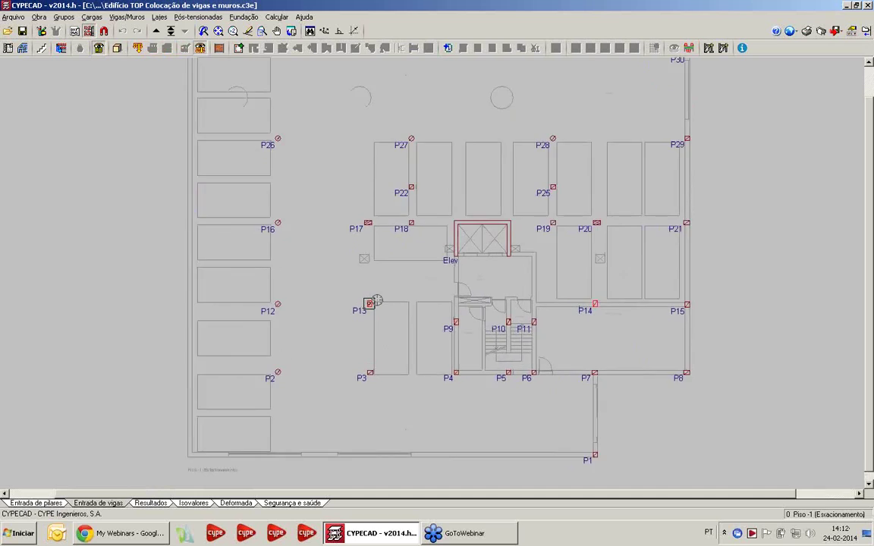
pyautogui.moveTo(375, 290); pyautogui.dragTo(370, 284, button='middle')
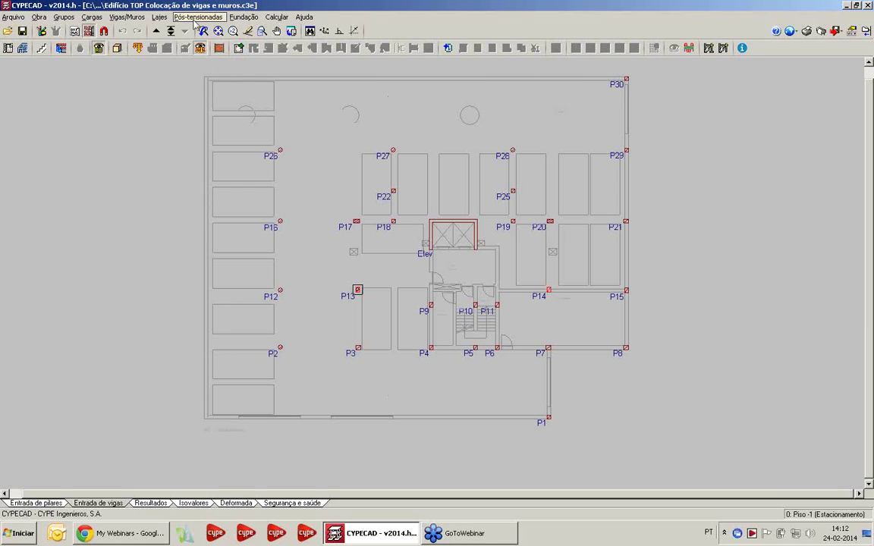
# Start a reinforced concrete wall up to Piso 0 and review the terrain thrusts defined up to levels 0 m and -1 m
pyautogui.click(126, 17)
pyautogui.click(150, 45)
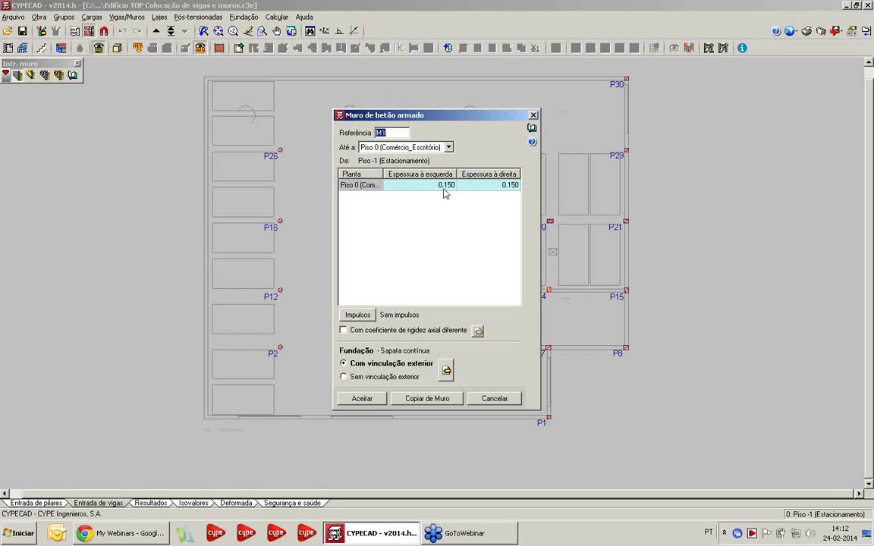
pyautogui.click(363, 317)
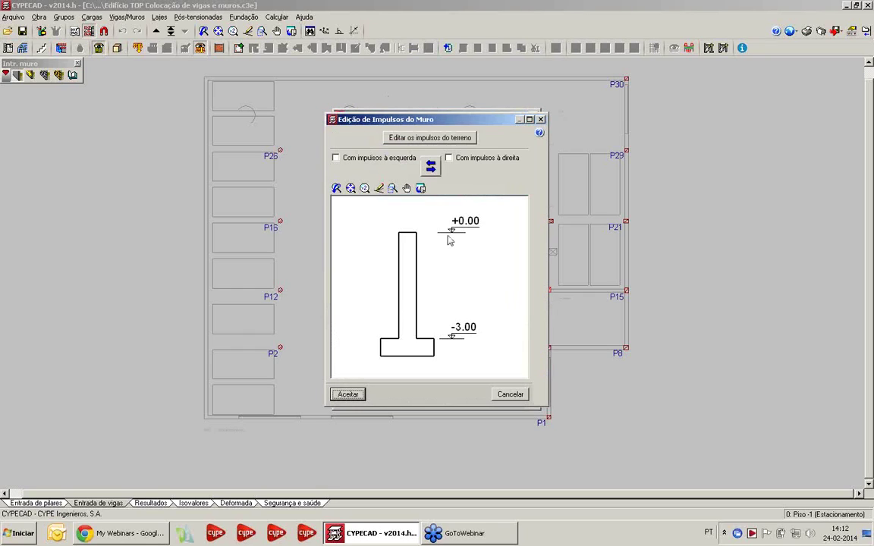
pyautogui.click(444, 140)
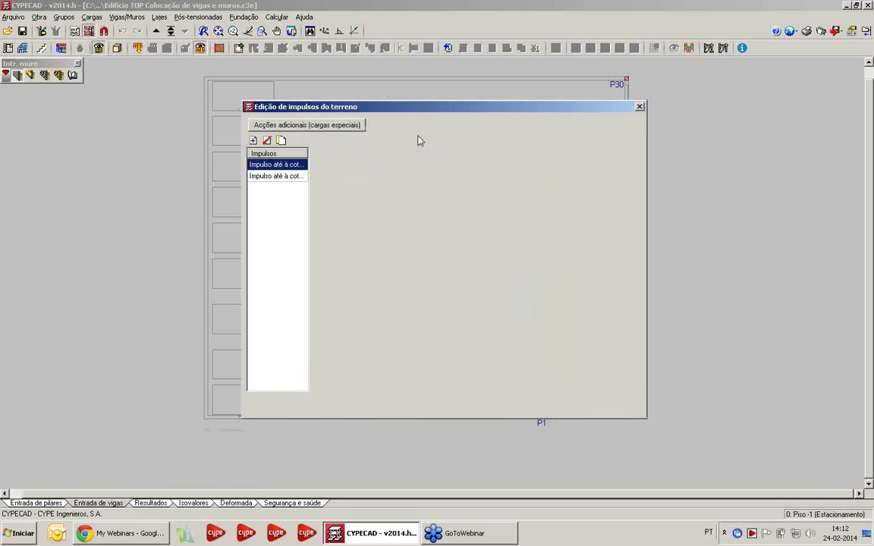
pyautogui.click(293, 177)
pyautogui.click(294, 165)
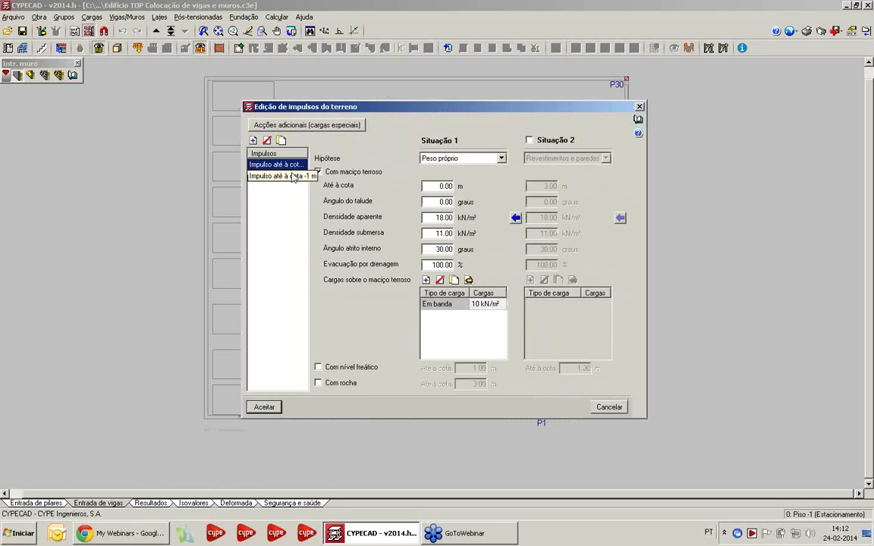
pyautogui.click(294, 176)
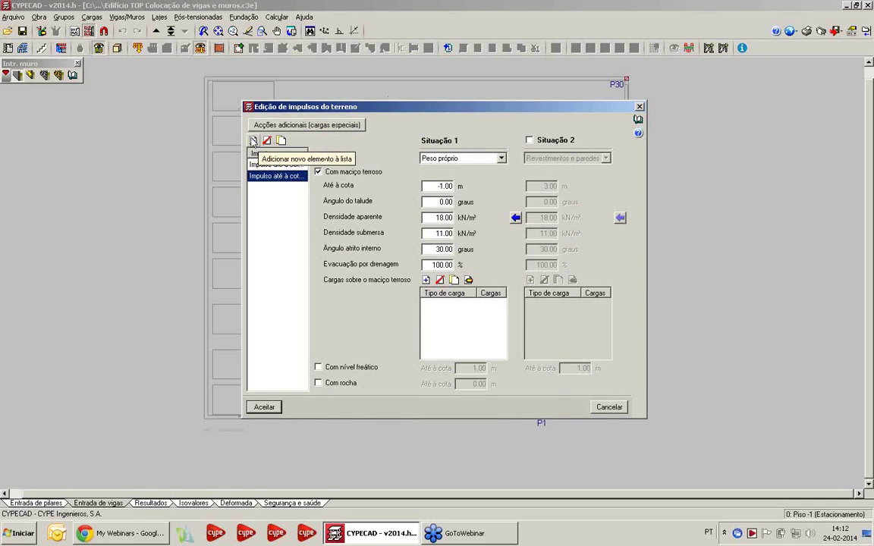
pyautogui.click(258, 163)
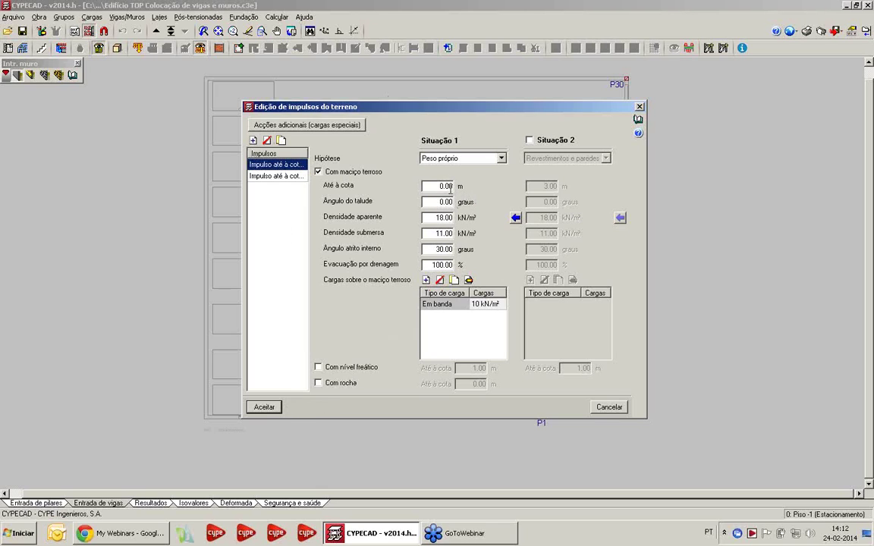
pyautogui.click(264, 408)
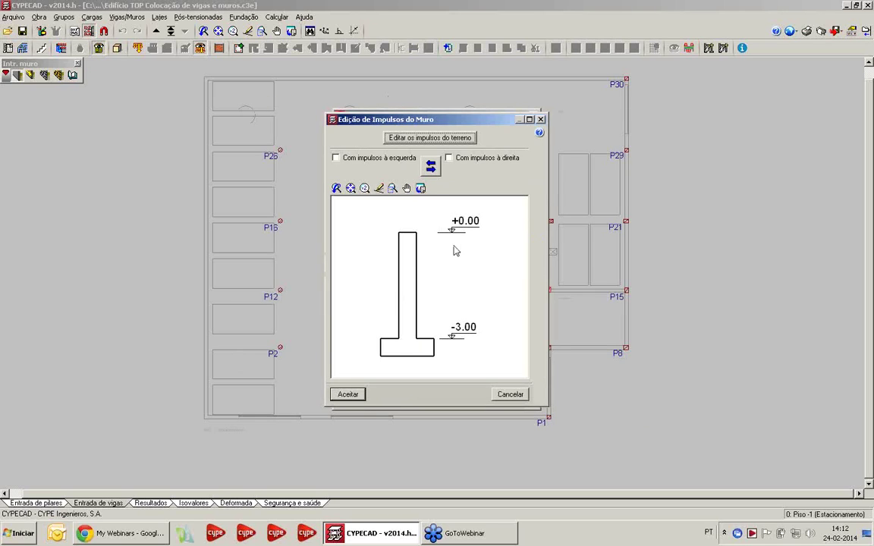
# Apply the terrain thrust "Impulso até à cota 0 m" to the wall's left side and accept the 0.150/0.150 wall definition
pyautogui.moveTo(446, 122); pyautogui.dragTo(447, 116)
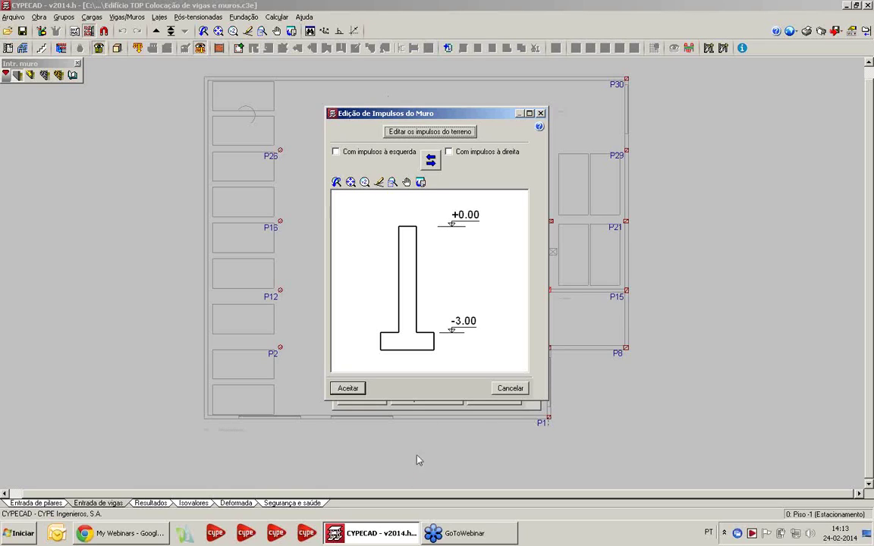
pyautogui.click(377, 153)
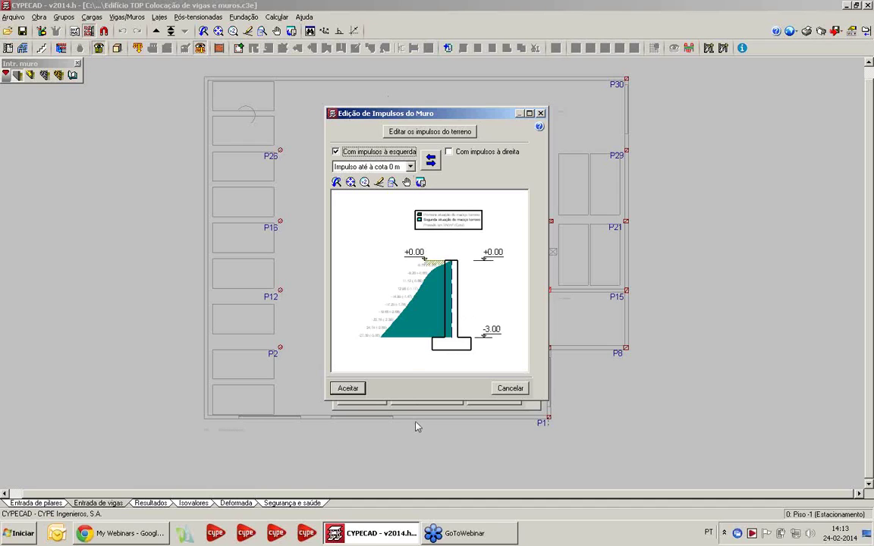
pyautogui.click(431, 160)
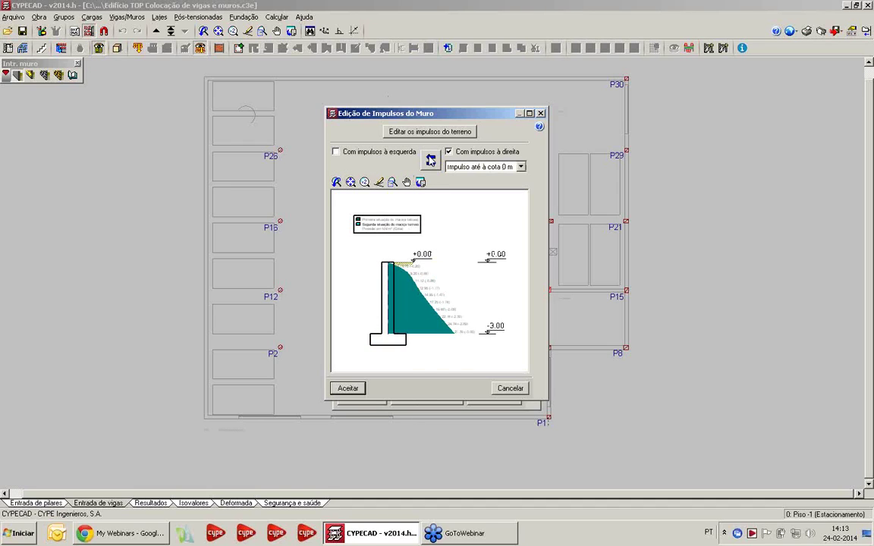
pyautogui.click(430, 160)
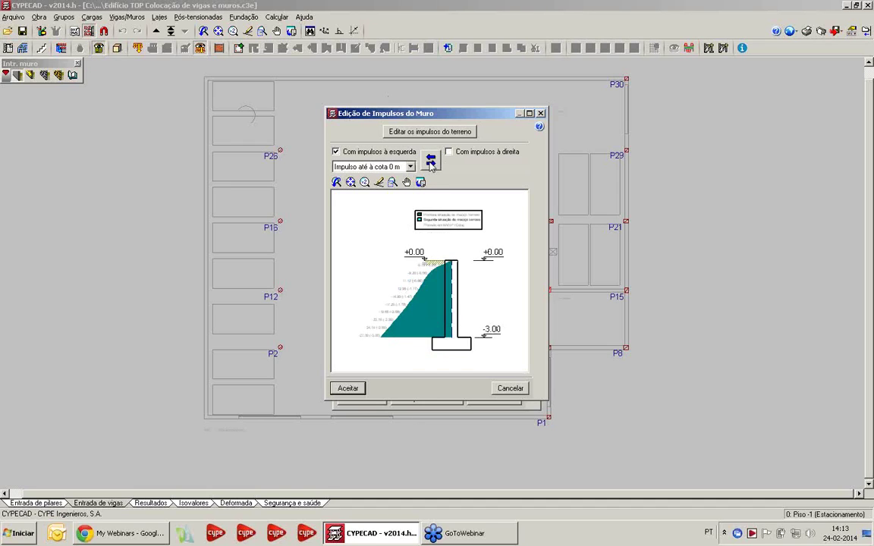
pyautogui.click(348, 388)
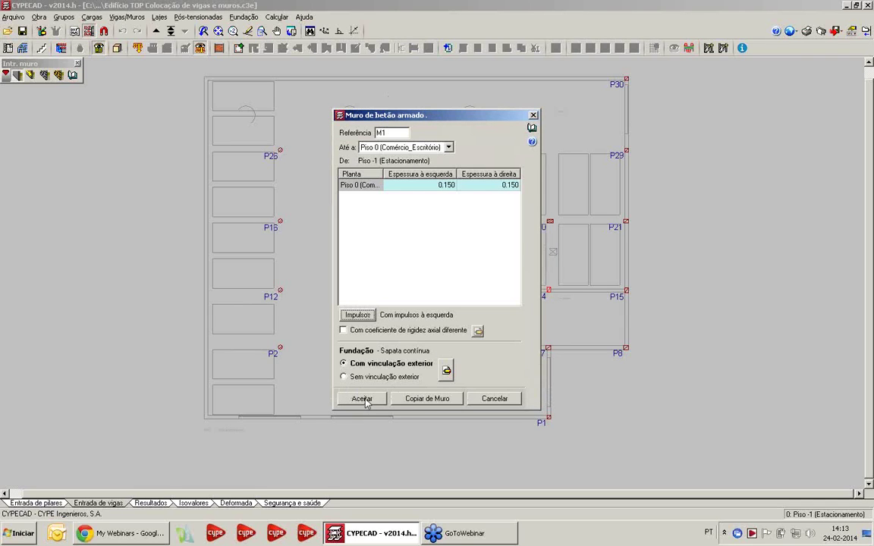
pyautogui.click(362, 398)
# Place the wall orthogonally from column P1 along the basement's lower boundary, extending it past the lower-left corner
pyautogui.scroll(3, 453, 421)
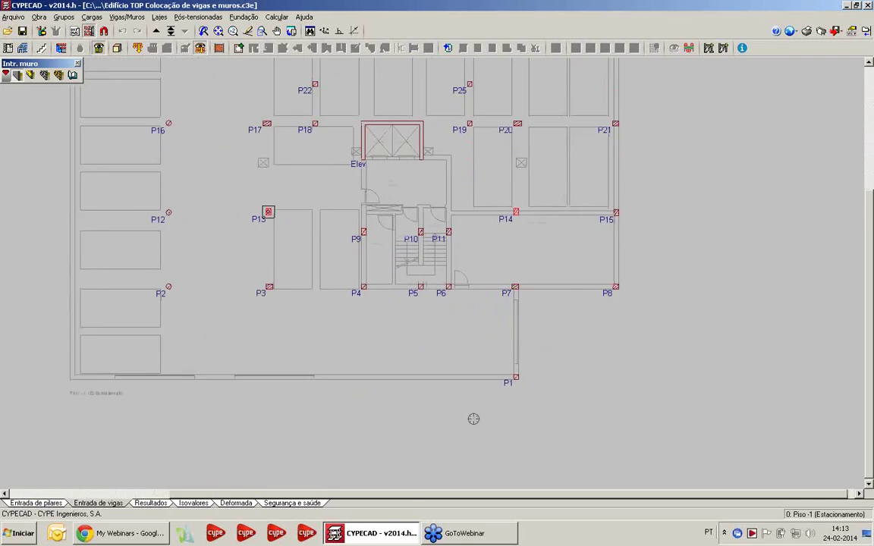
pyautogui.scroll(1, 473, 419)
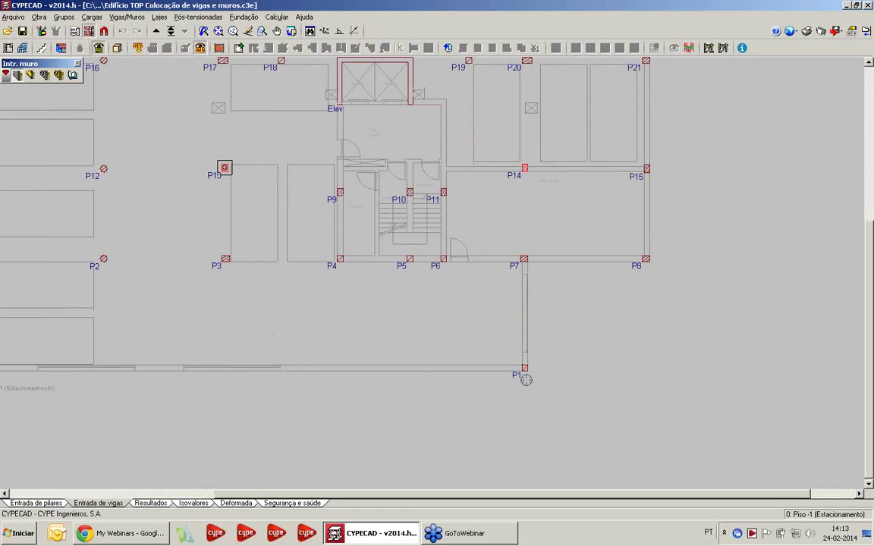
pyautogui.scroll(3, 518, 384)
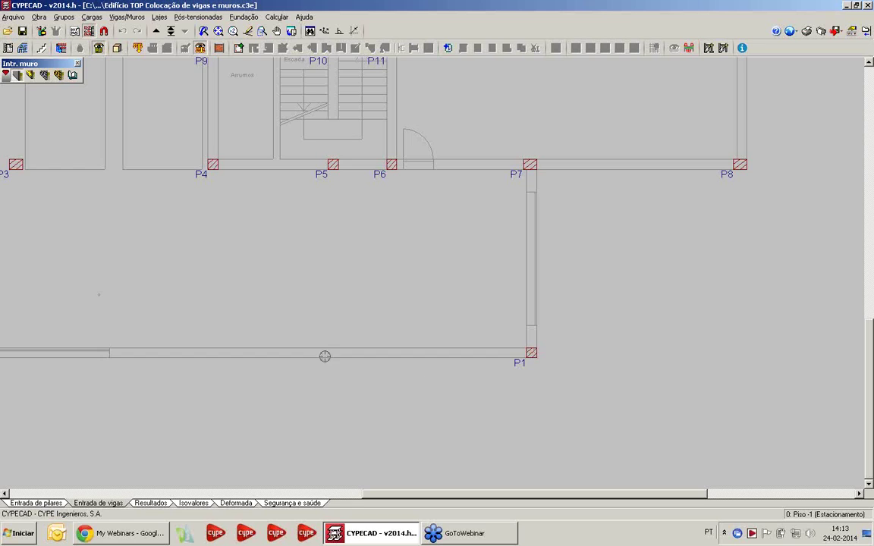
pyautogui.scroll(-3, 325, 357)
pyautogui.click(554, 362)
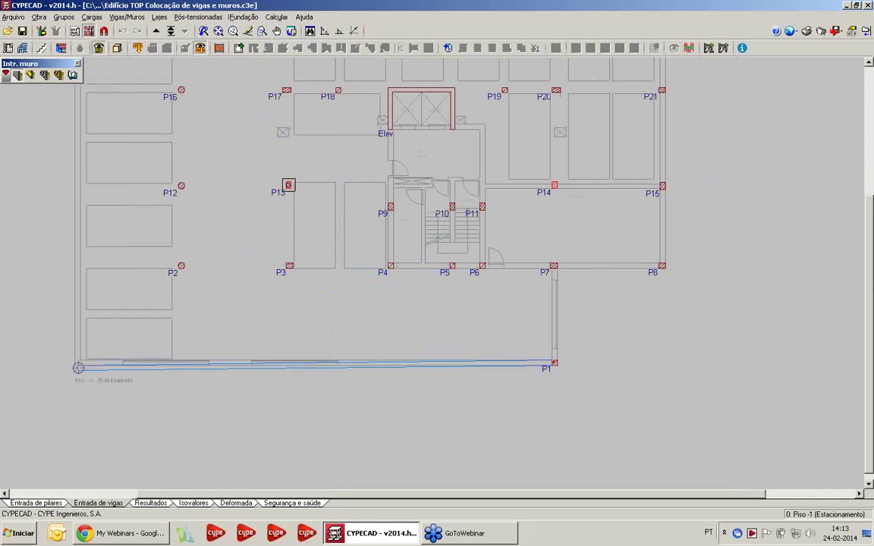
pyautogui.click(338, 31)
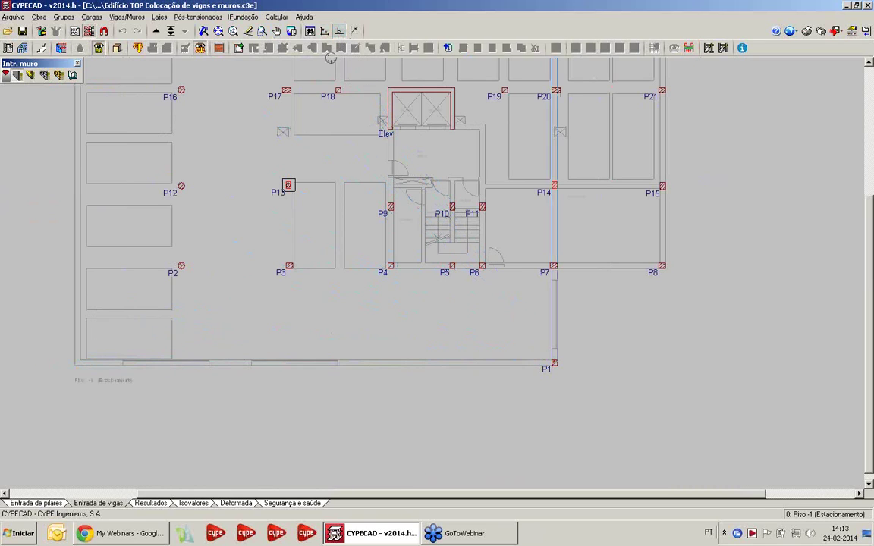
pyautogui.click(64, 352)
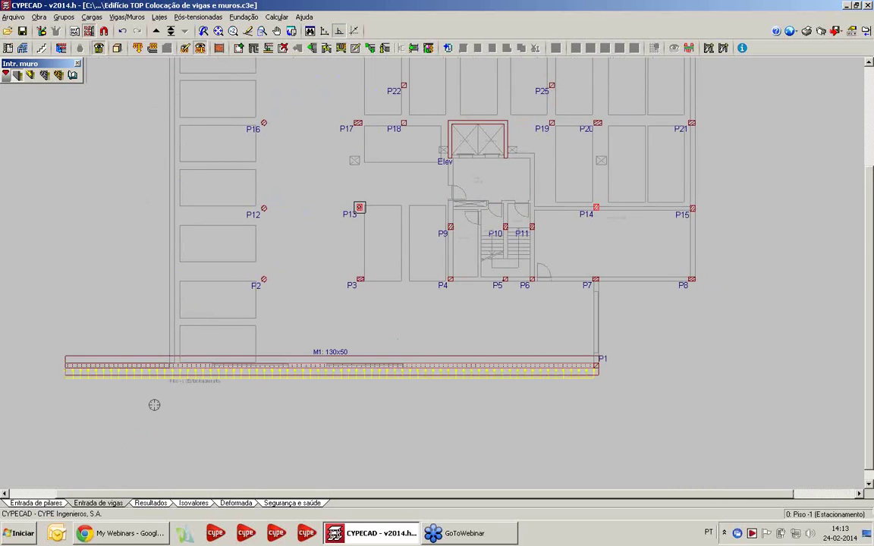
# Define wall M2 with a continuous footing cantilevering only to the right, keeping the left-side thrust
pyautogui.scroll(1, 152, 406)
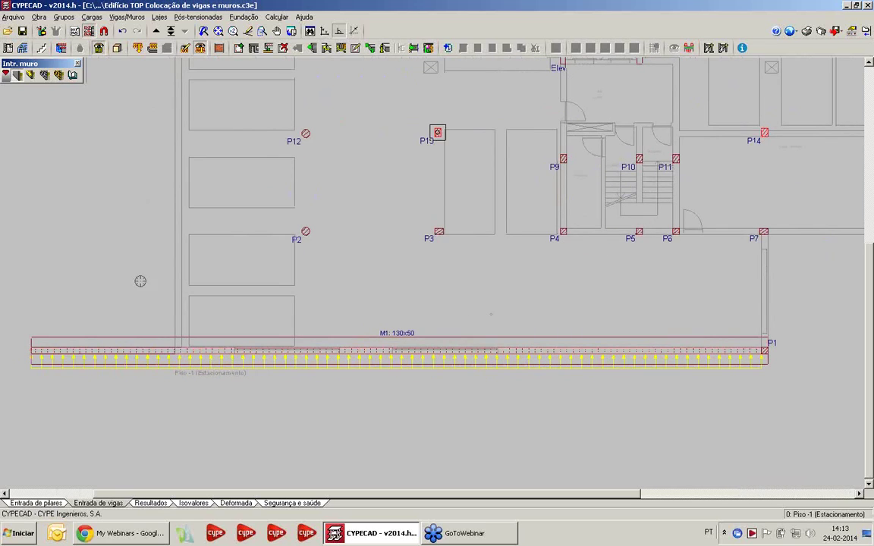
pyautogui.scroll(1, 140, 279)
pyautogui.scroll(1, 279, 335)
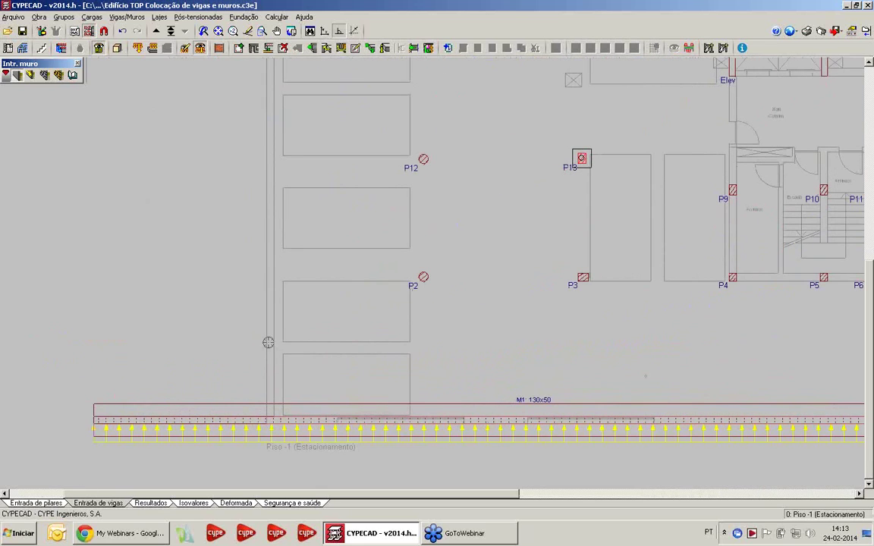
pyautogui.scroll(-5, 277, 240)
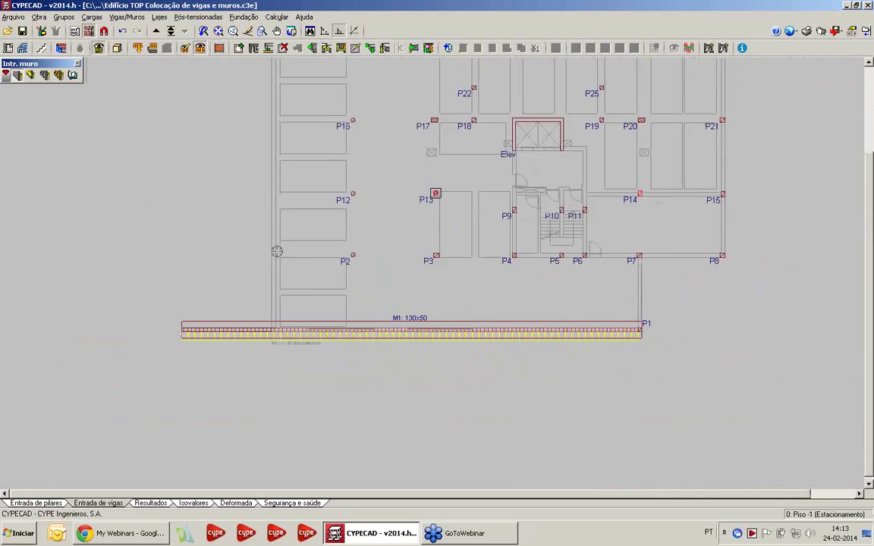
pyautogui.moveTo(277, 250); pyautogui.dragTo(281, 291, button='middle')
pyautogui.scroll(1, 281, 292)
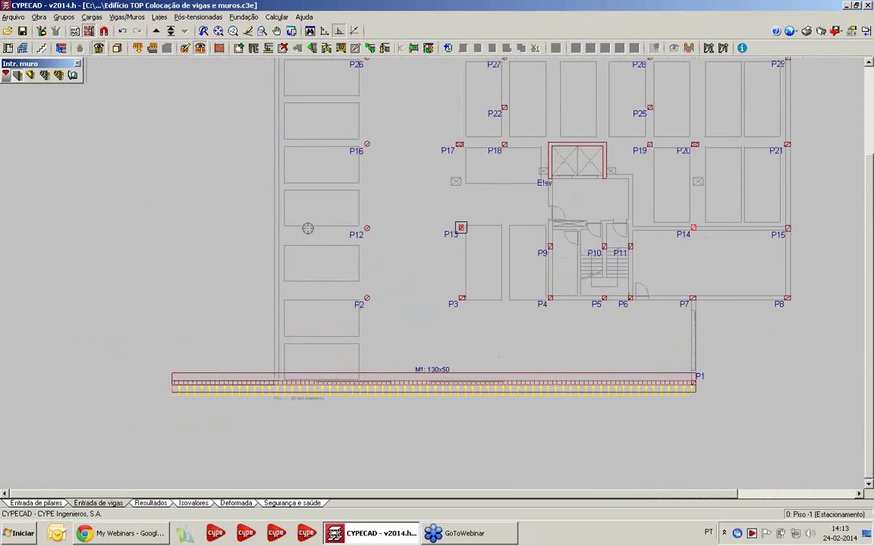
pyautogui.rightClick(307, 229)
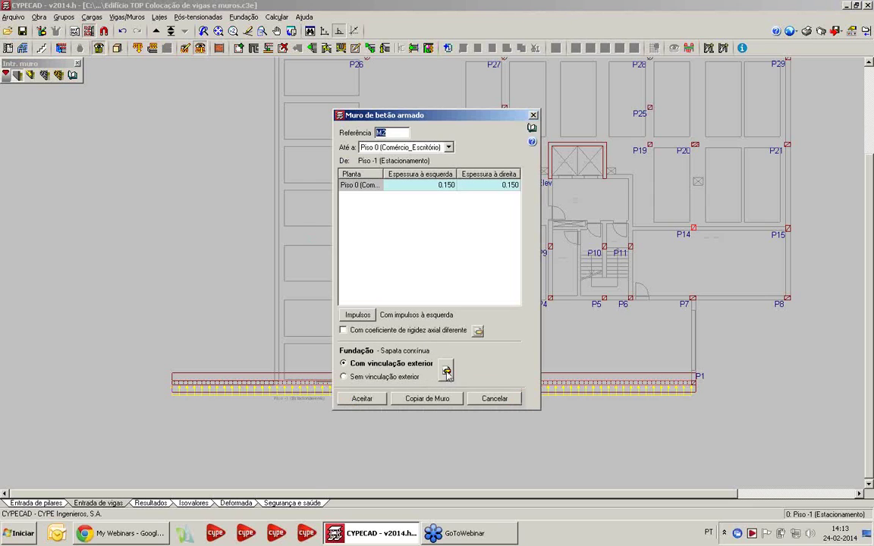
pyautogui.click(447, 371)
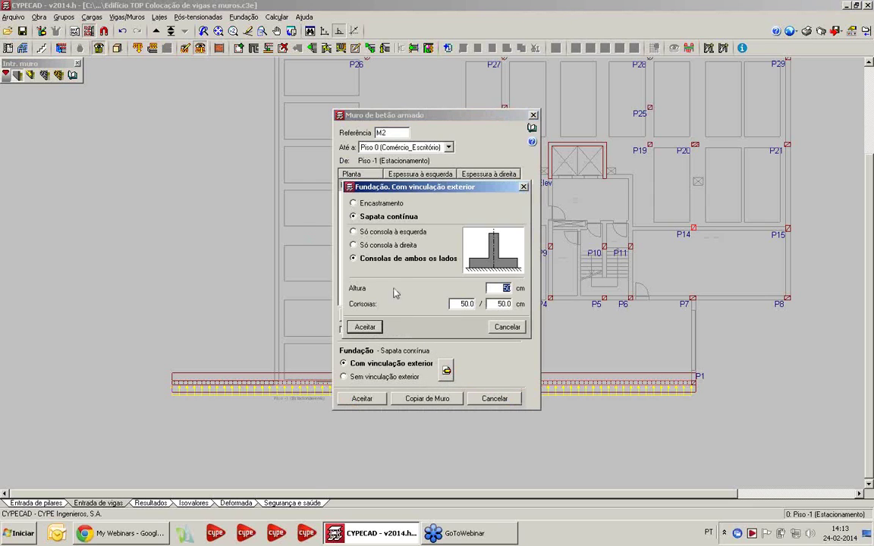
pyautogui.click(363, 247)
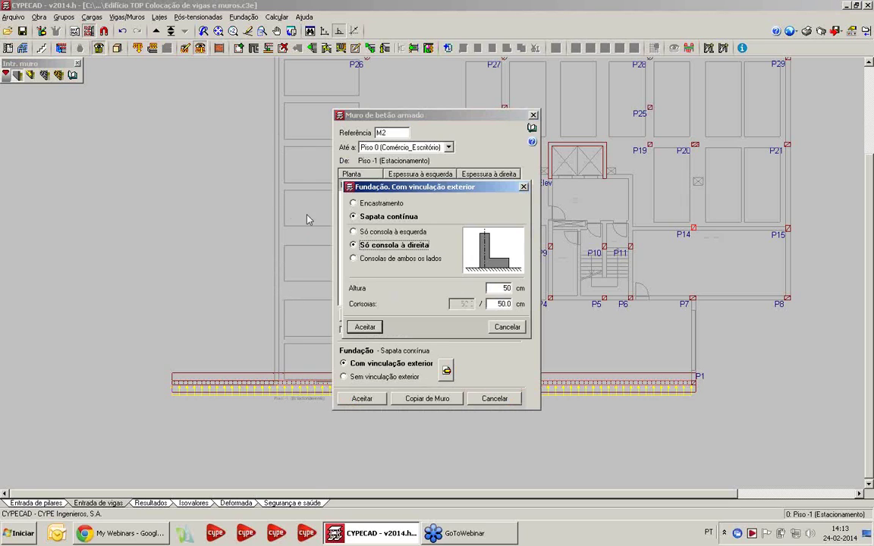
pyautogui.click(365, 327)
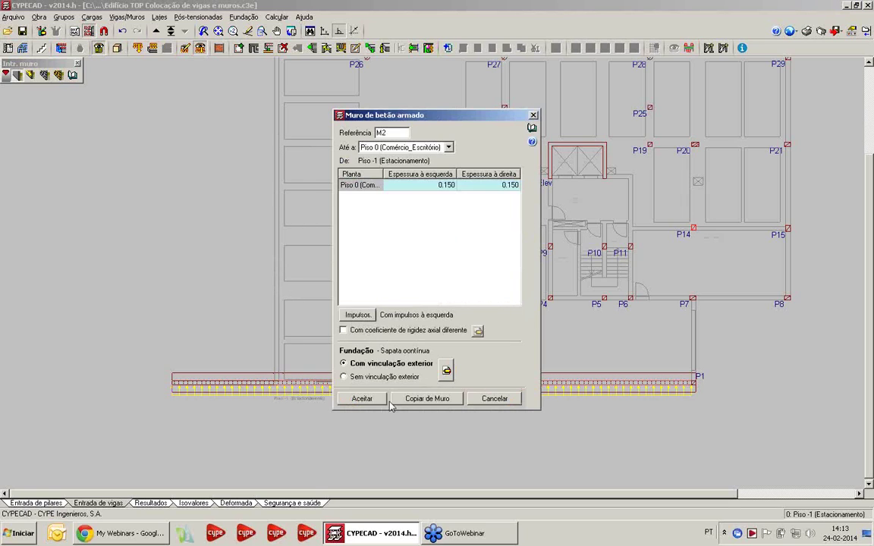
pyautogui.click(364, 399)
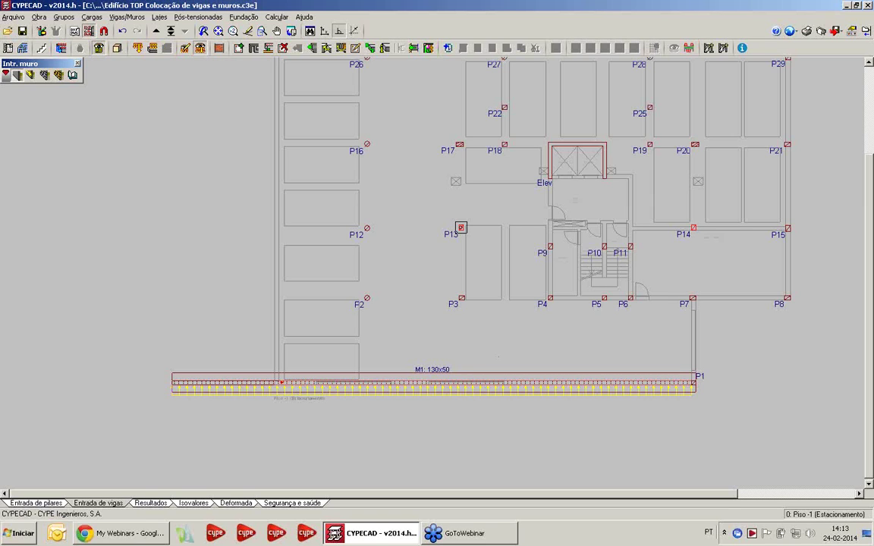
# Place wall M2 vertically along the basement's left boundary, from wall M1 to beyond the upper-left corner
pyautogui.scroll(-2, 311, 213)
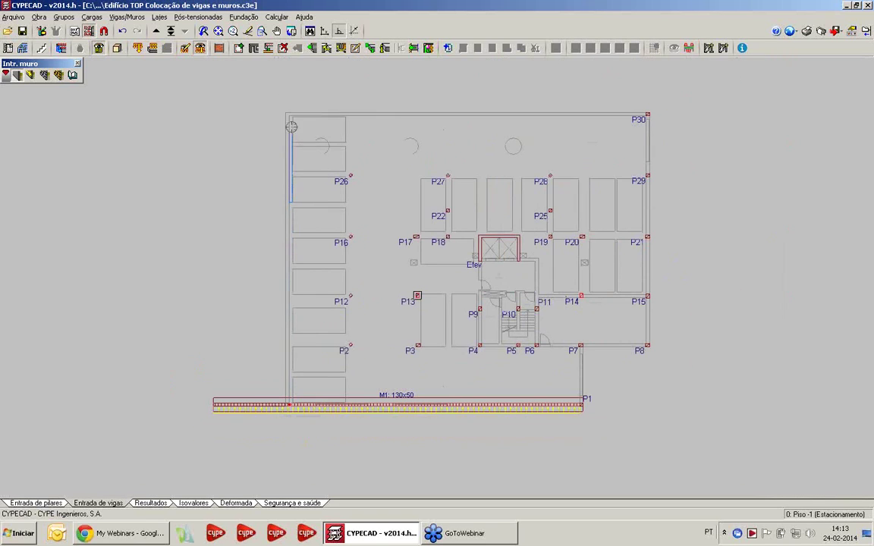
pyautogui.click(298, 84)
pyautogui.scroll(2, 296, 106)
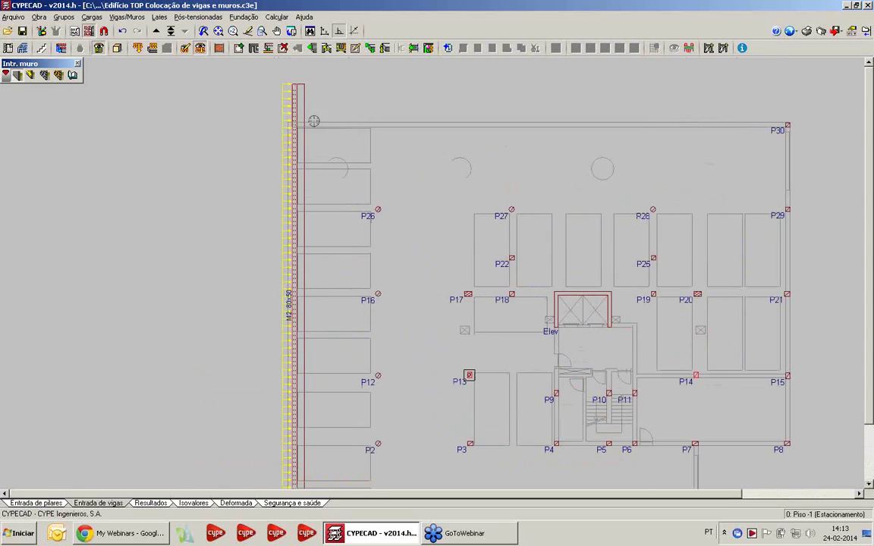
# Start wall M3 and define its continuous footing with cantilevers on both sides
pyautogui.scroll(-2, 278, 115)
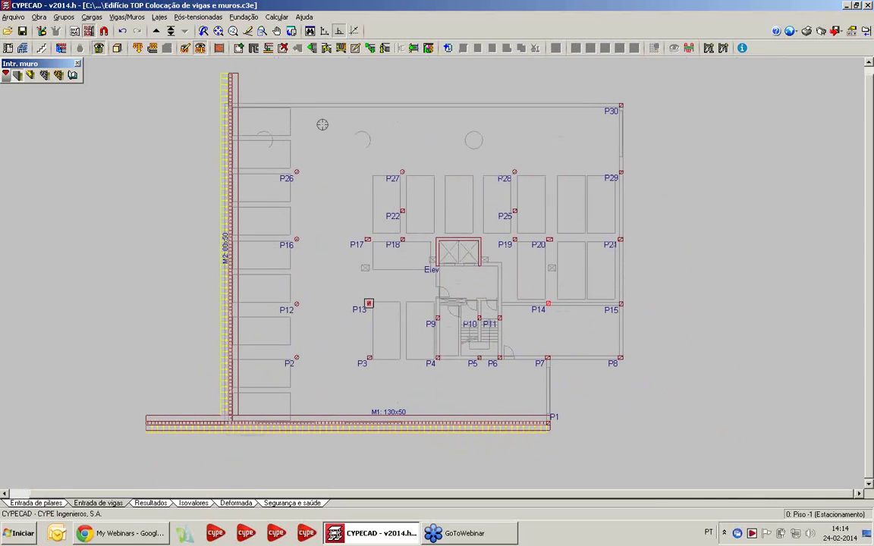
pyautogui.rightClick(322, 124)
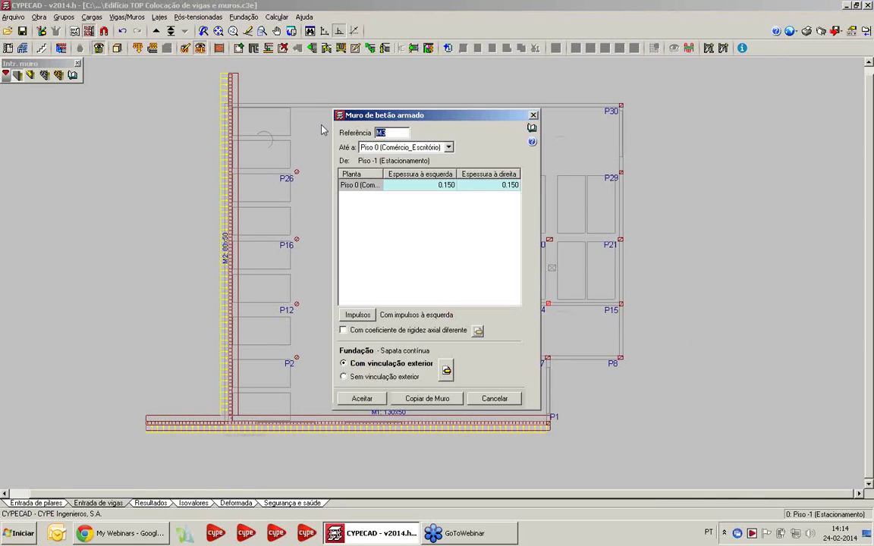
pyautogui.click(447, 371)
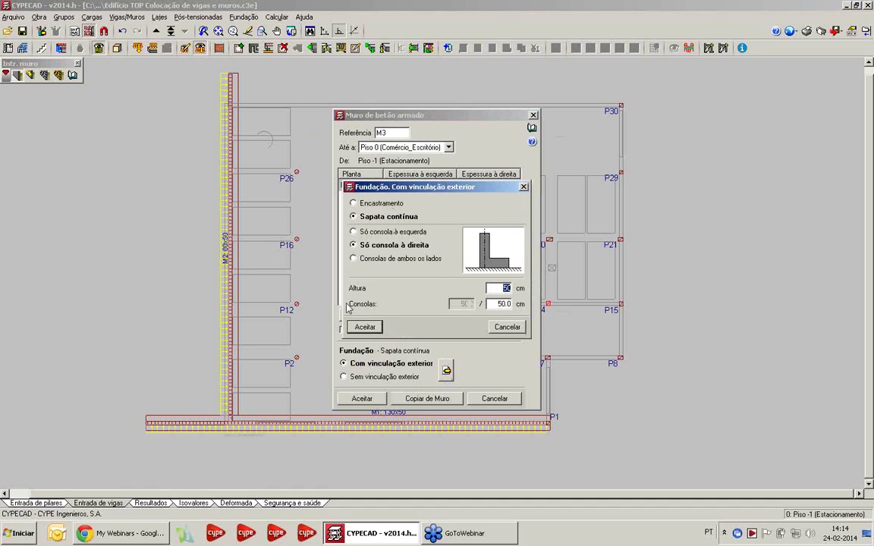
pyautogui.click(389, 260)
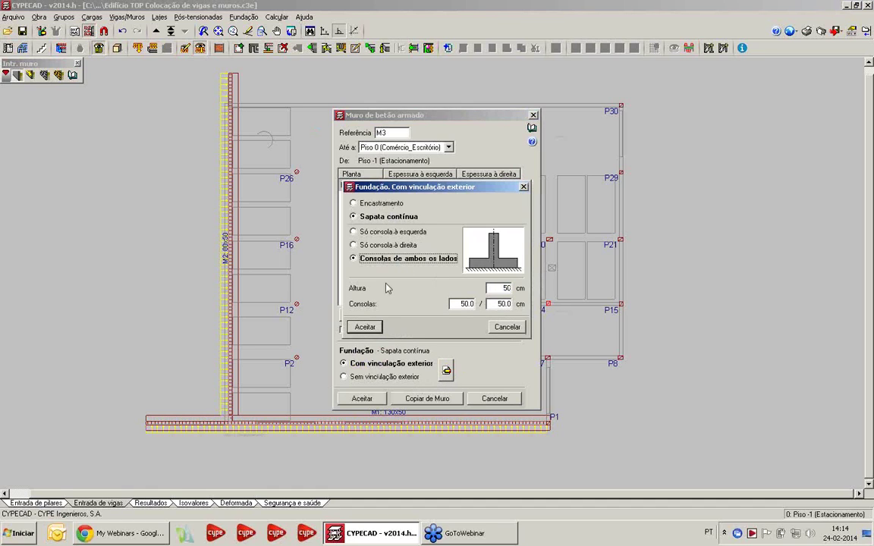
pyautogui.click(366, 329)
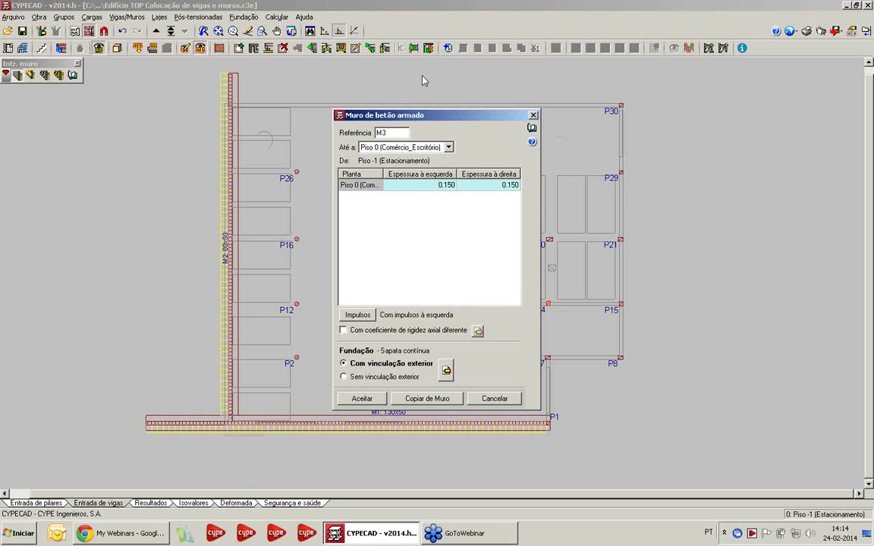
# Switch wall M3's "Impulso até à cota 0 m" thrust to the right side and accept the wall definition
pyautogui.click(357, 315)
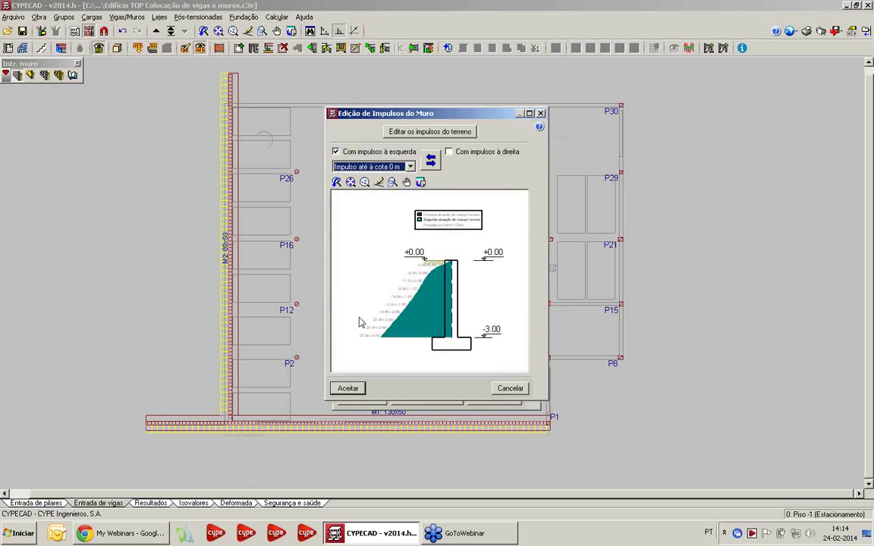
pyautogui.click(430, 159)
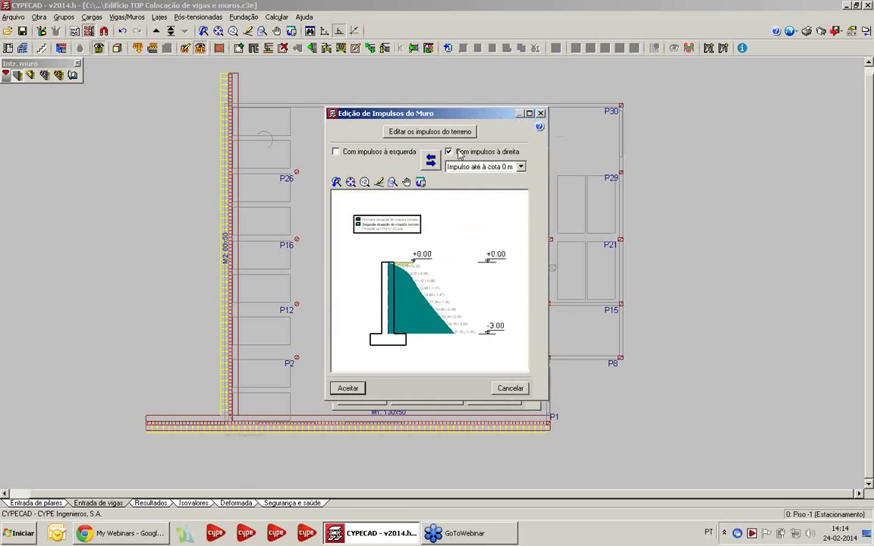
pyautogui.click(349, 388)
pyautogui.click(357, 400)
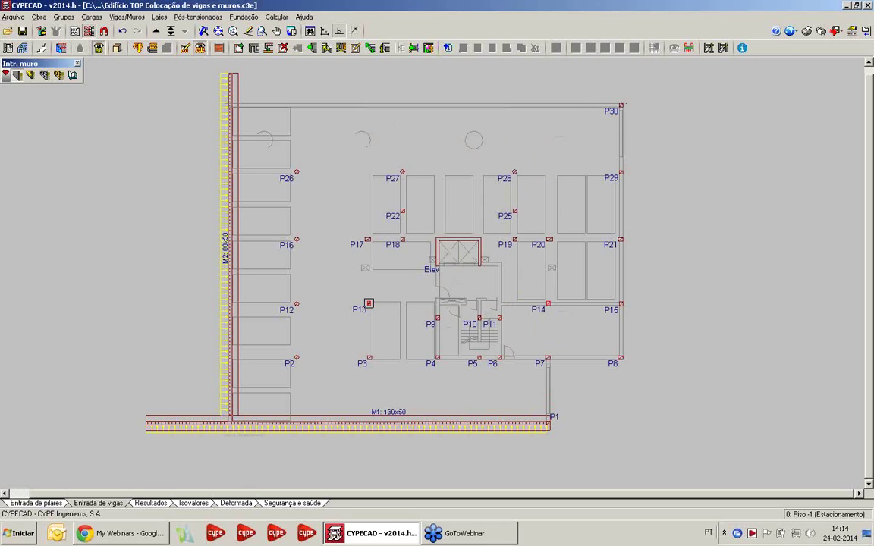
# Place wall M3 orthogonally from column P30 along the basement's upper boundary, extending it past wall M2
pyautogui.click(622, 105)
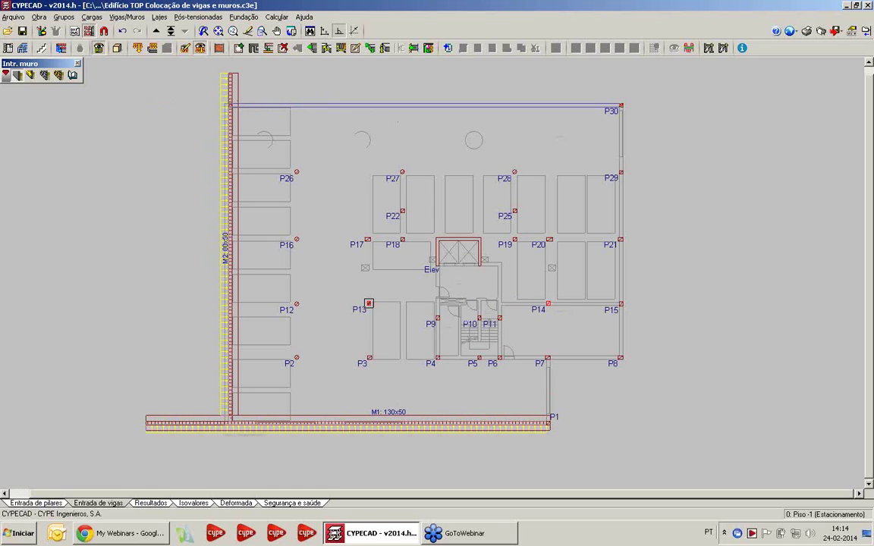
pyautogui.click(167, 99)
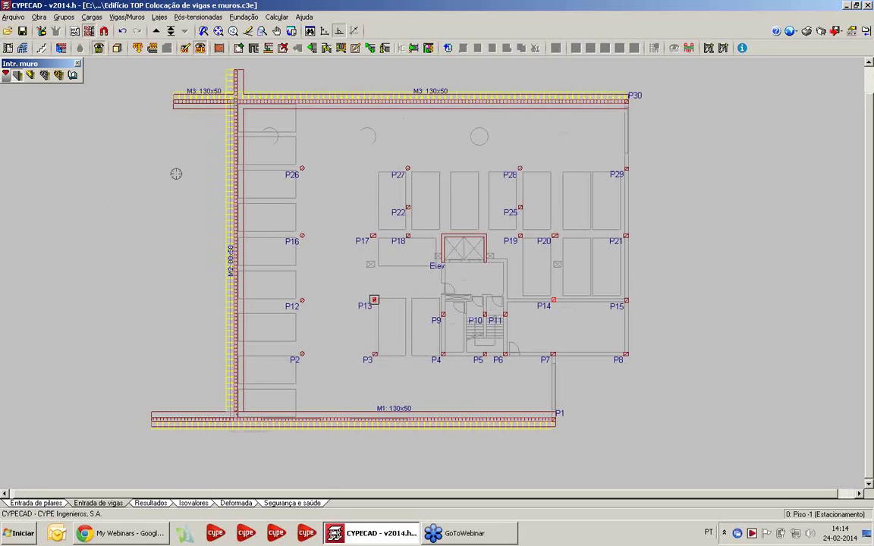
pyautogui.scroll(-2, 199, 159)
pyautogui.moveTo(180, 133); pyautogui.dragTo(194, 169, button='middle')
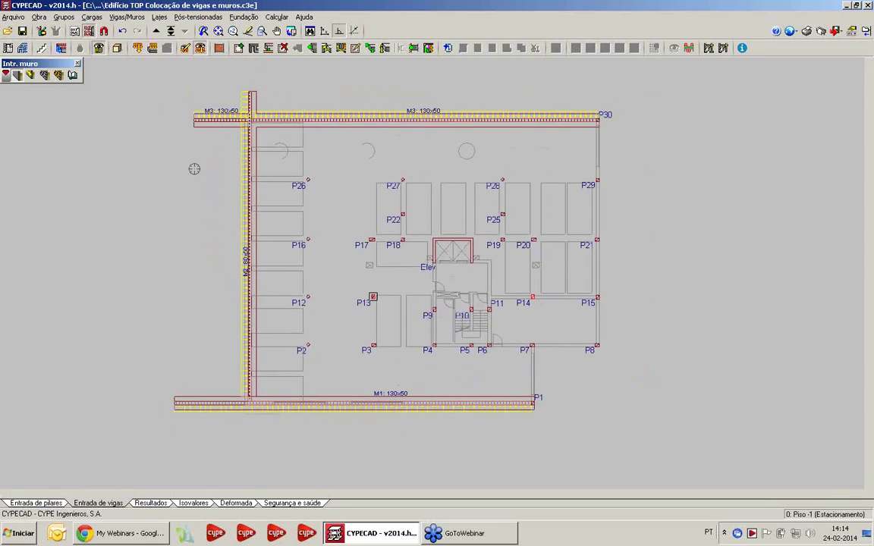
pyautogui.scroll(1, 194, 170)
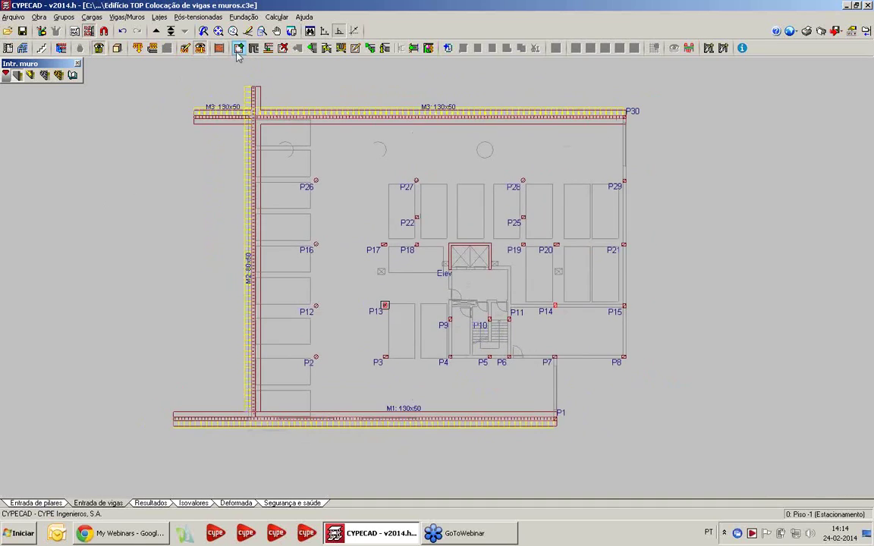
# Delete the wall stubs projecting beyond the upper-left and lower-left corners, removing each selected segment in all groups
pyautogui.click(283, 49)
pyautogui.click(255, 90)
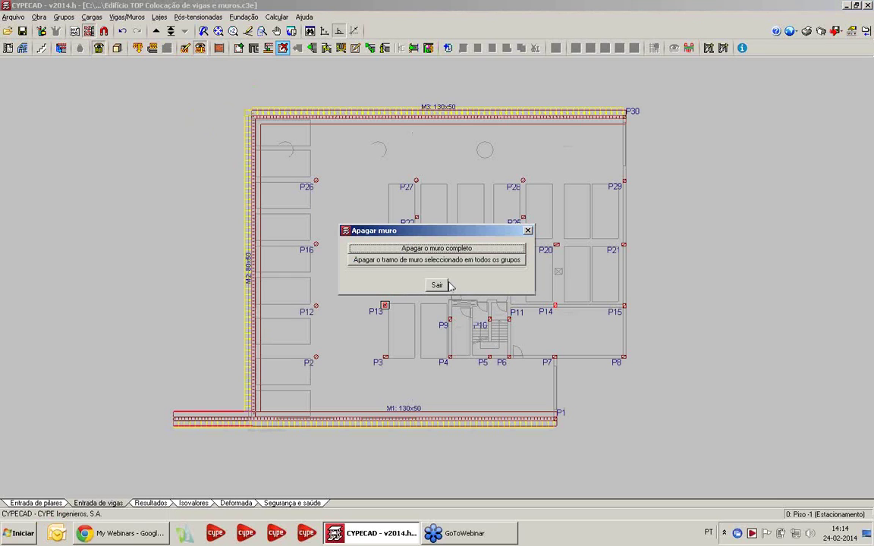
pyautogui.click(444, 261)
# Hide the terrain thrust loads drawn along the basement walls
pyautogui.scroll(5, 234, 240)
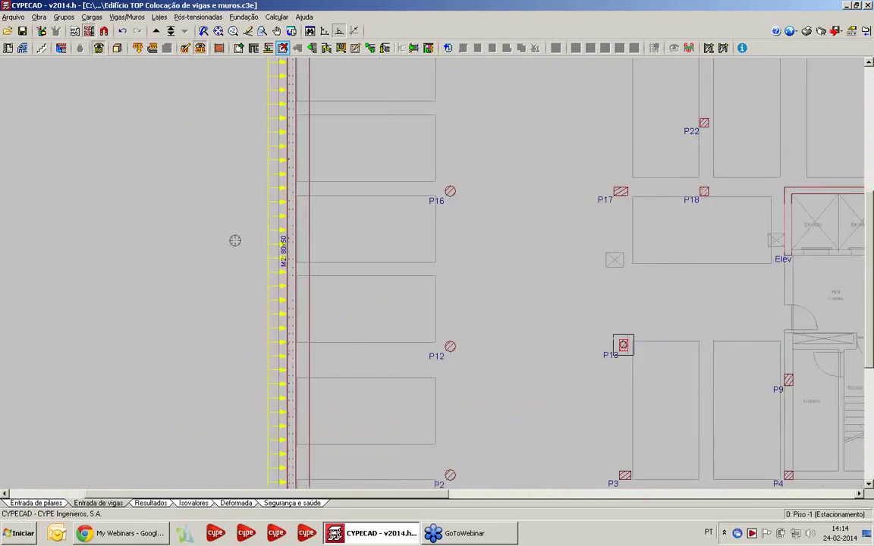
pyautogui.scroll(2, 234, 205)
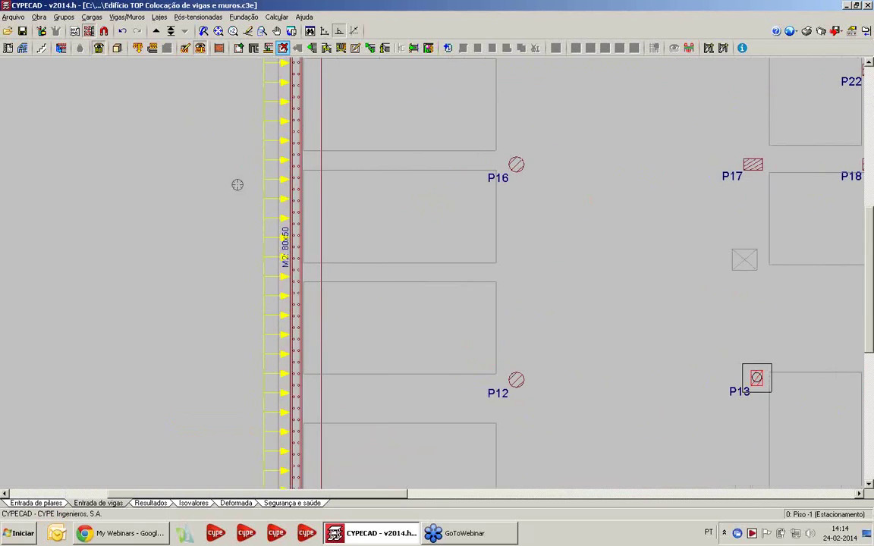
pyautogui.click(200, 49)
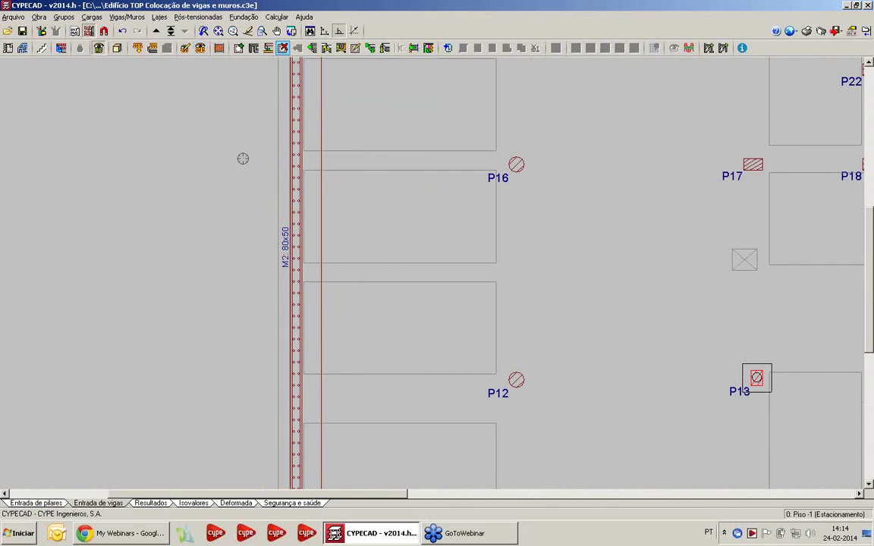
pyautogui.scroll(1, 242, 157)
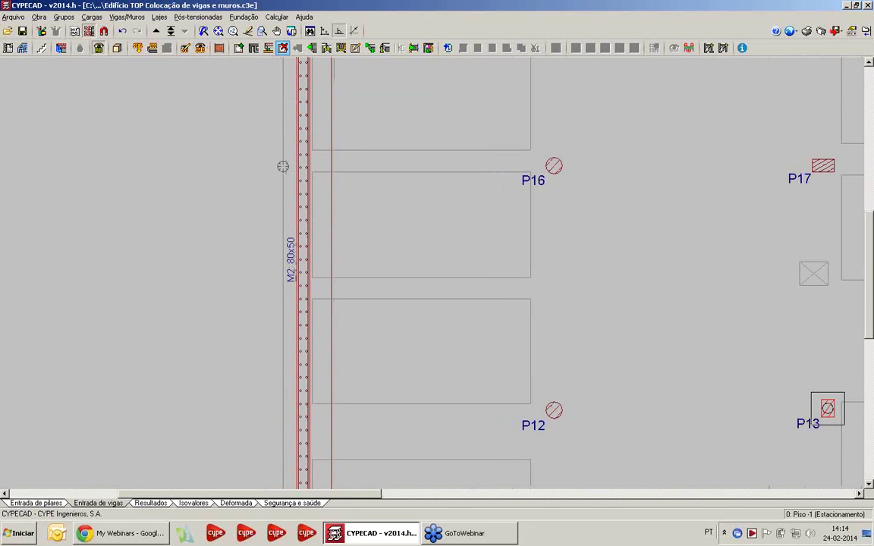
pyautogui.scroll(-1, 266, 151)
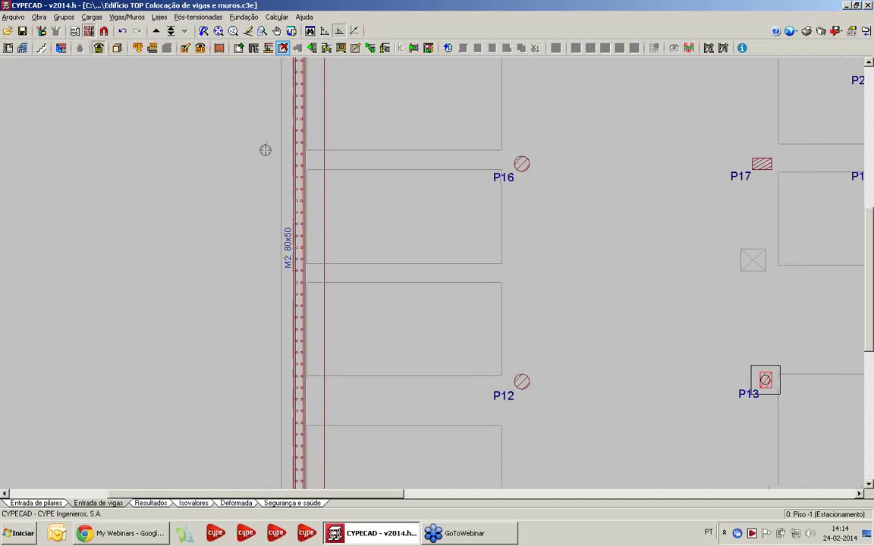
pyautogui.moveTo(265, 150); pyautogui.dragTo(226, 136, button='middle')
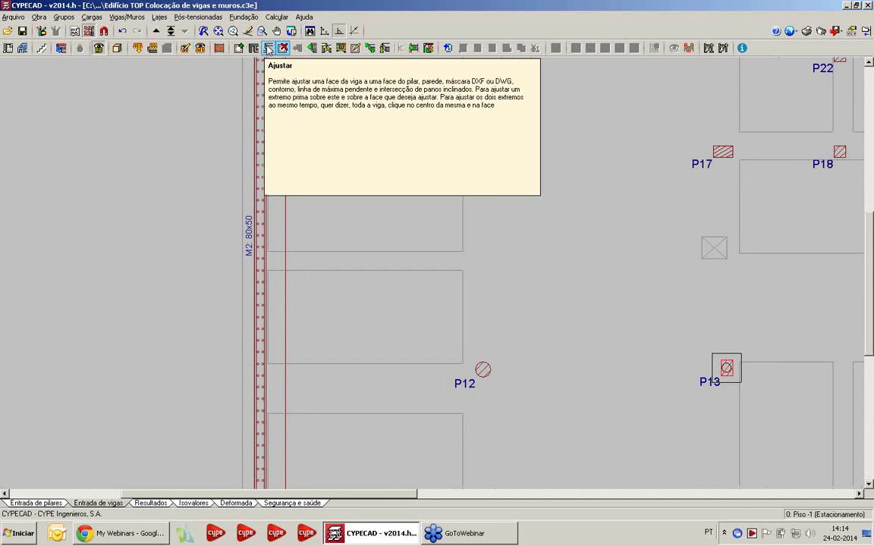
# Enable the "Mais próximo" mask snap and adjust wall M2's outer face to the outer DWG line of the left boundary
pyautogui.click(267, 47)
pyautogui.scroll(-1, 213, 140)
pyautogui.scroll(1, 212, 141)
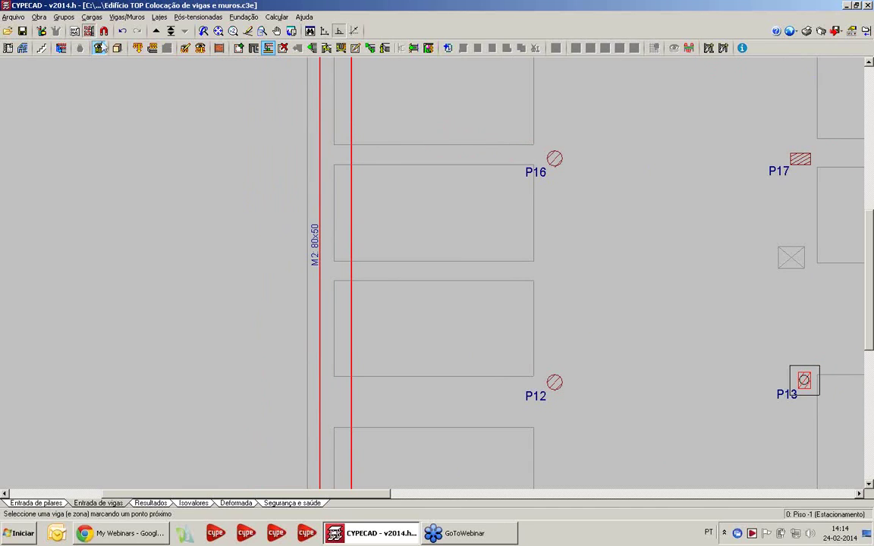
pyautogui.click(99, 48)
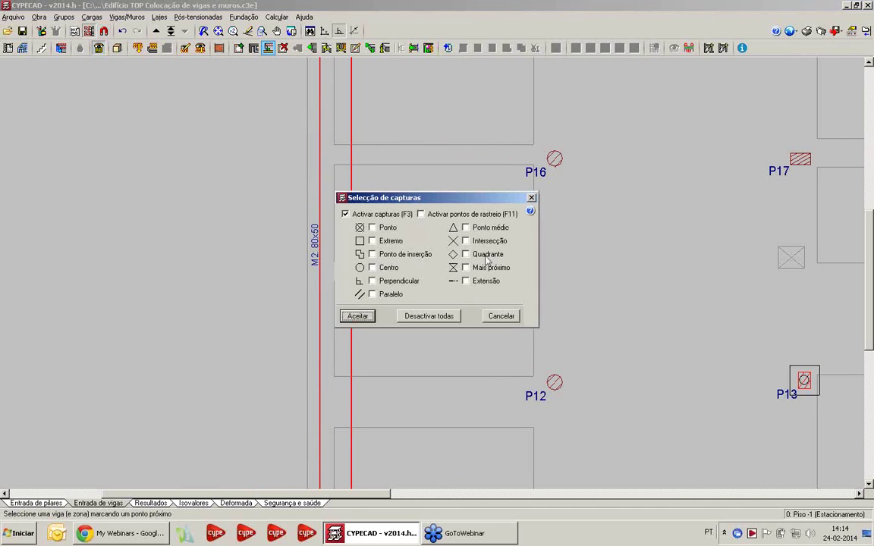
pyautogui.click(466, 268)
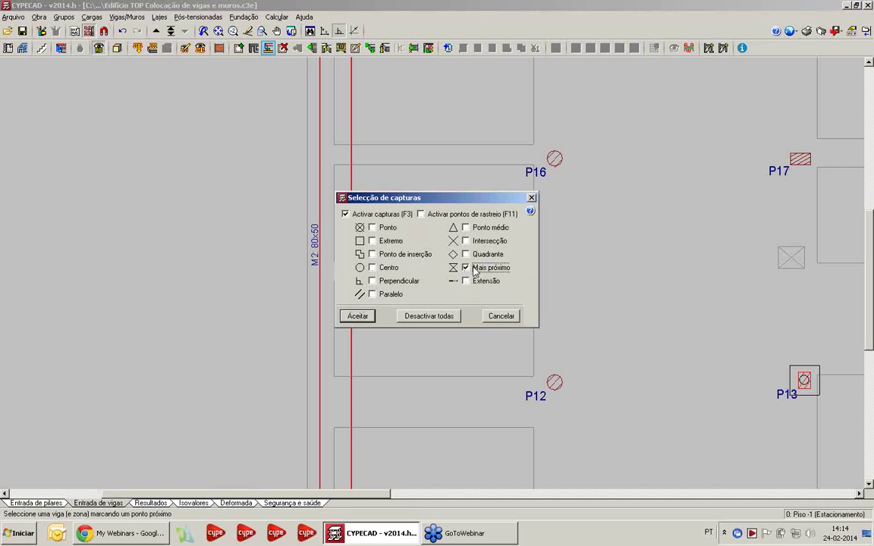
pyautogui.click(361, 316)
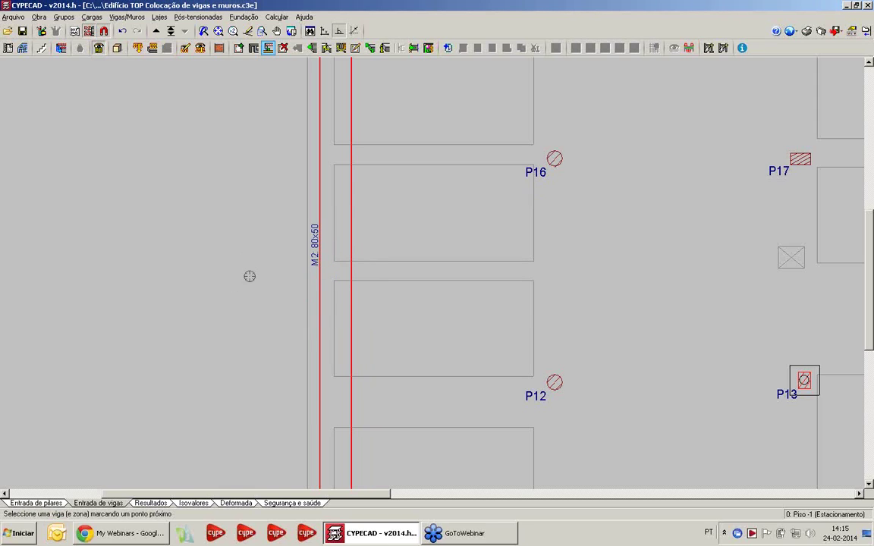
pyautogui.click(296, 288)
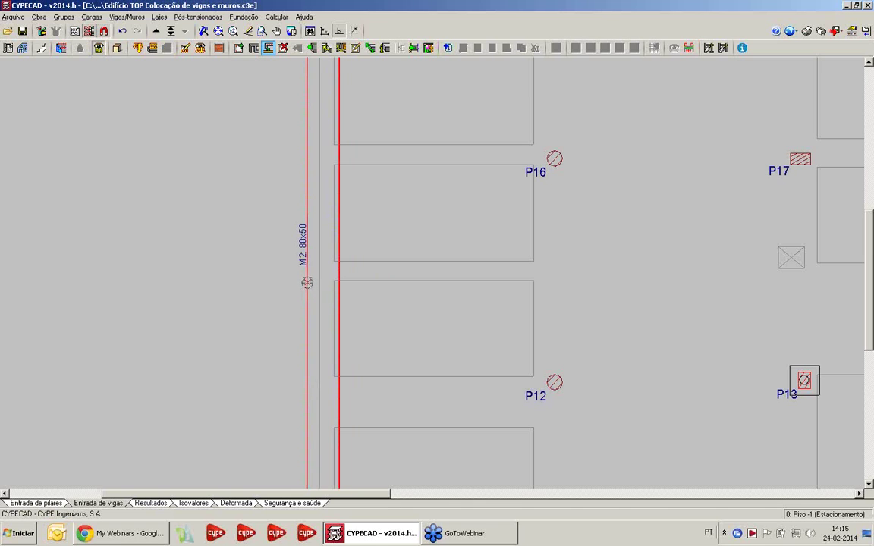
# Examine walls M1, M2 and M3 around the whole basement perimeter against the DWG mask
pyautogui.scroll(-4, 231, 229)
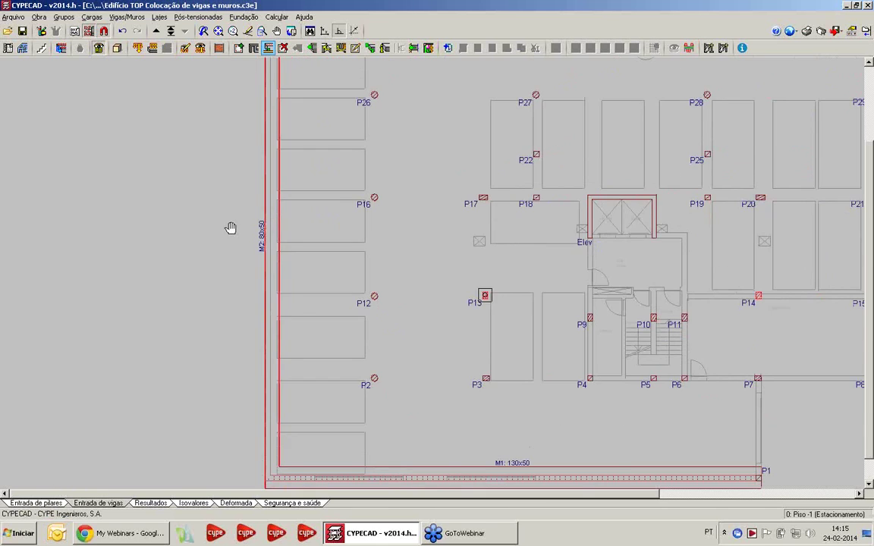
pyautogui.moveTo(230, 228); pyautogui.dragTo(228, 270, button='middle')
pyautogui.scroll(-2, 240, 244)
pyautogui.scroll(-1, 235, 263)
pyautogui.scroll(2, 231, 265)
pyautogui.scroll(-1, 228, 263)
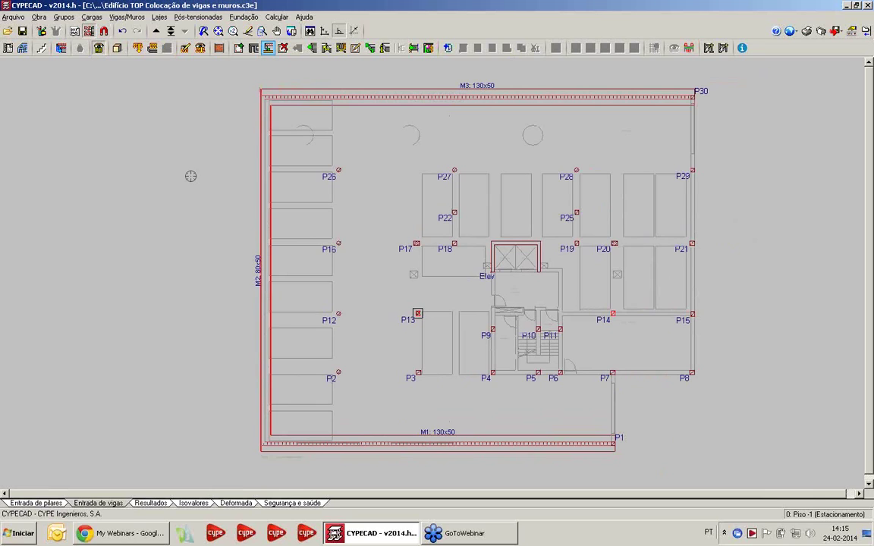
pyautogui.moveTo(228, 212); pyautogui.dragTo(205, 212, button='middle')
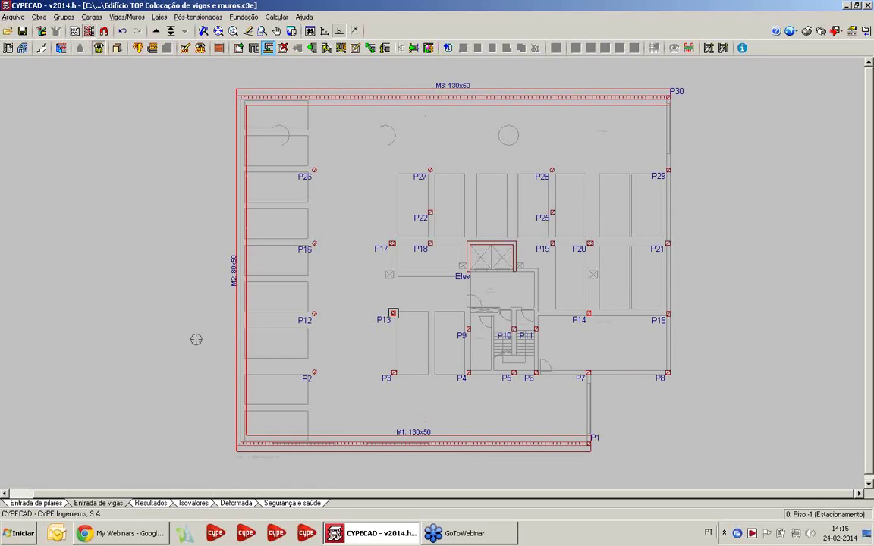
pyautogui.moveTo(323, 271); pyautogui.dragTo(260, 274, button='middle')
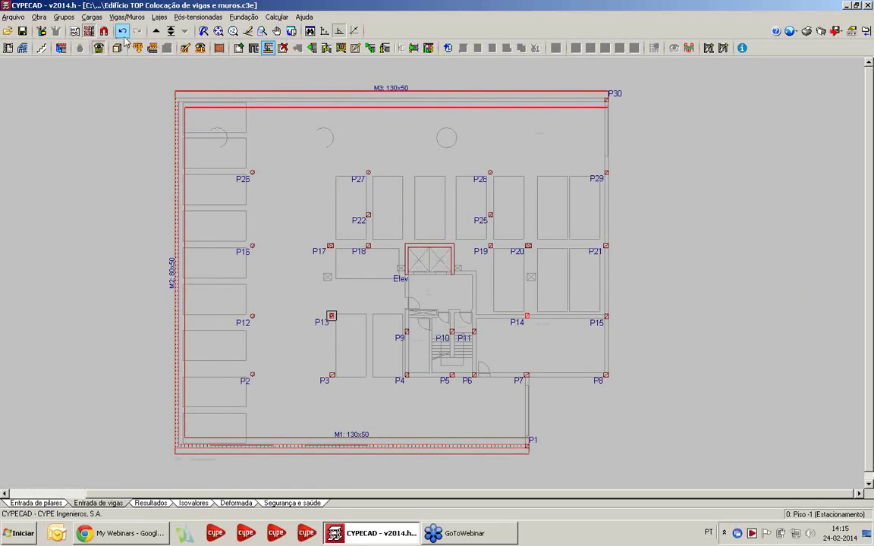
# Go up to the Piso 0 group and define the current beam as a rectangular 0.30x0.40 m dropped beam
pyautogui.click(155, 31)
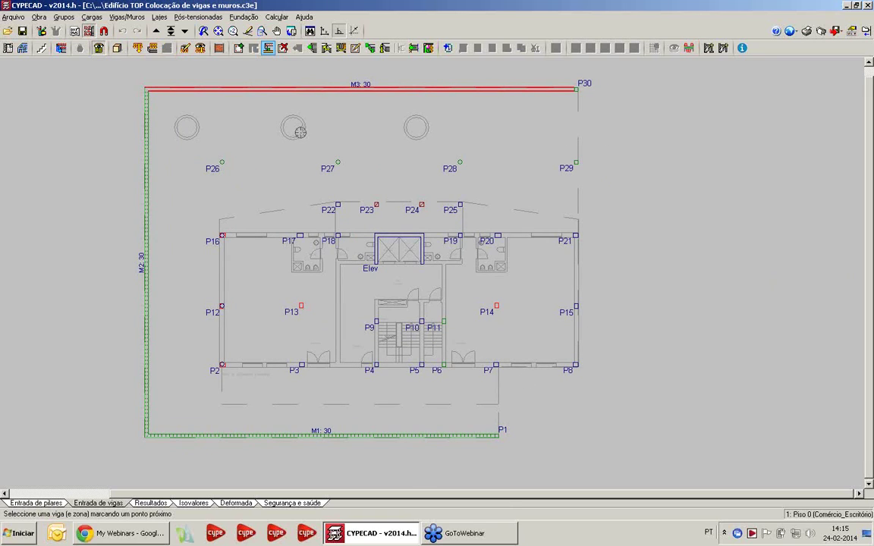
pyautogui.click(239, 48)
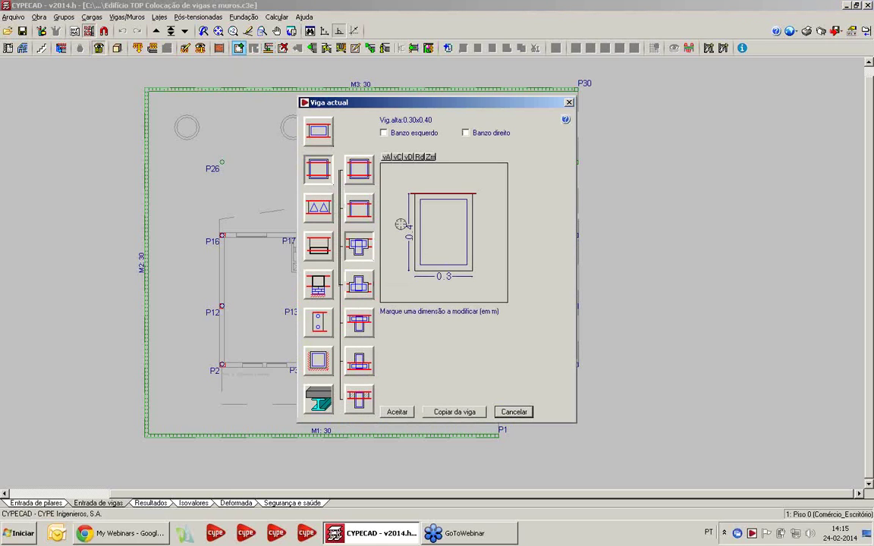
pyautogui.click(362, 173)
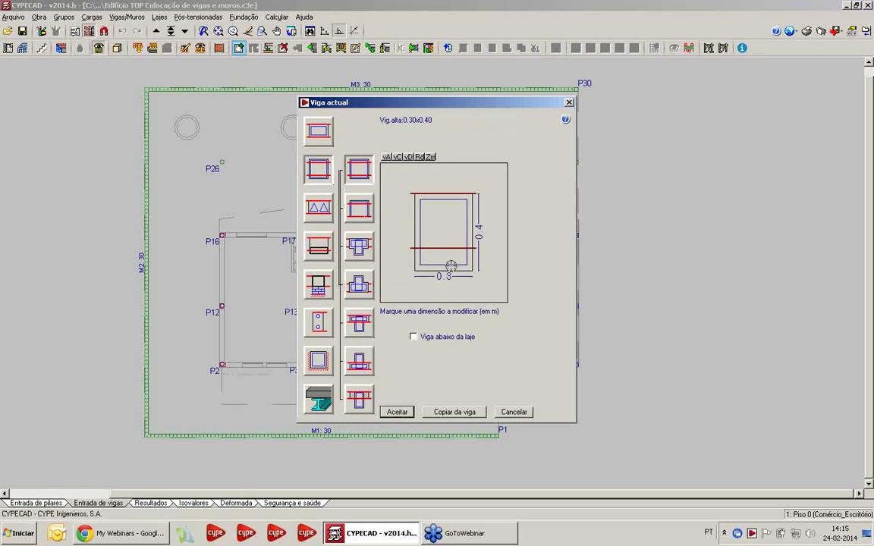
pyautogui.click(442, 276)
pyautogui.press('Return')
pyautogui.click(479, 240)
pyautogui.press('Return')
pyautogui.click(397, 412)
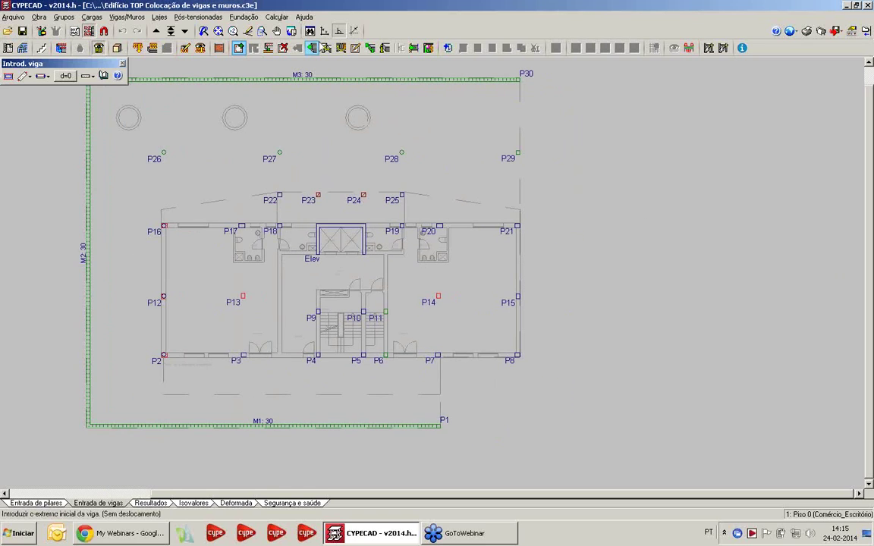
# Place the 0.30x0.40 m beam along the right boundary from P30 through P29, P21 and P15 to just past P8
pyautogui.click(510, 84)
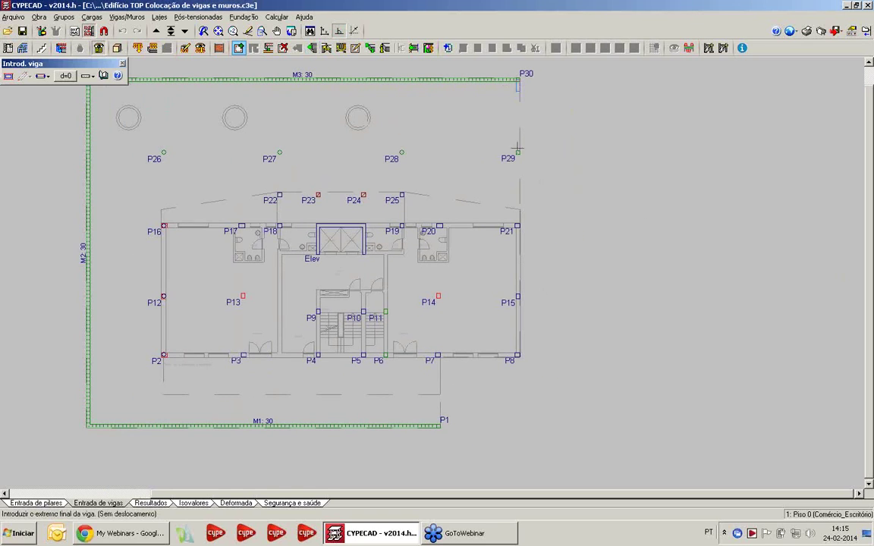
pyautogui.scroll(2, 522, 357)
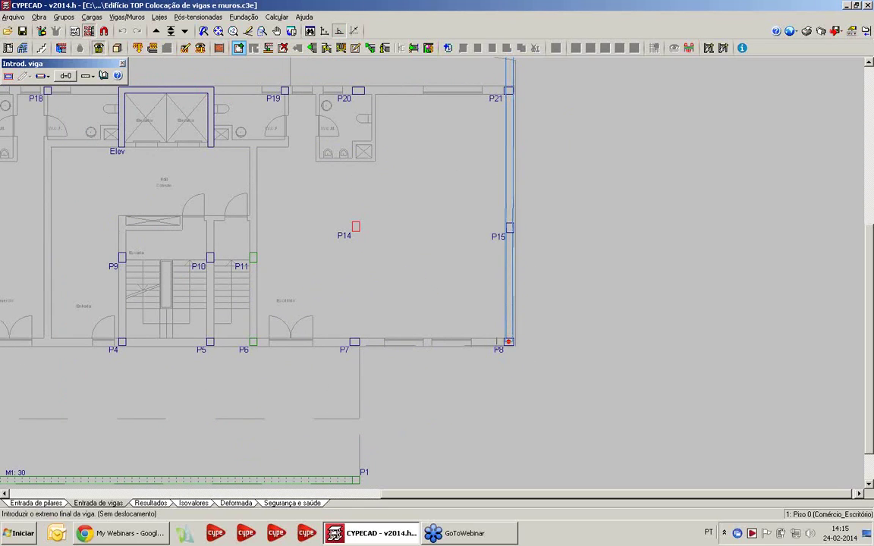
pyautogui.scroll(1, 533, 274)
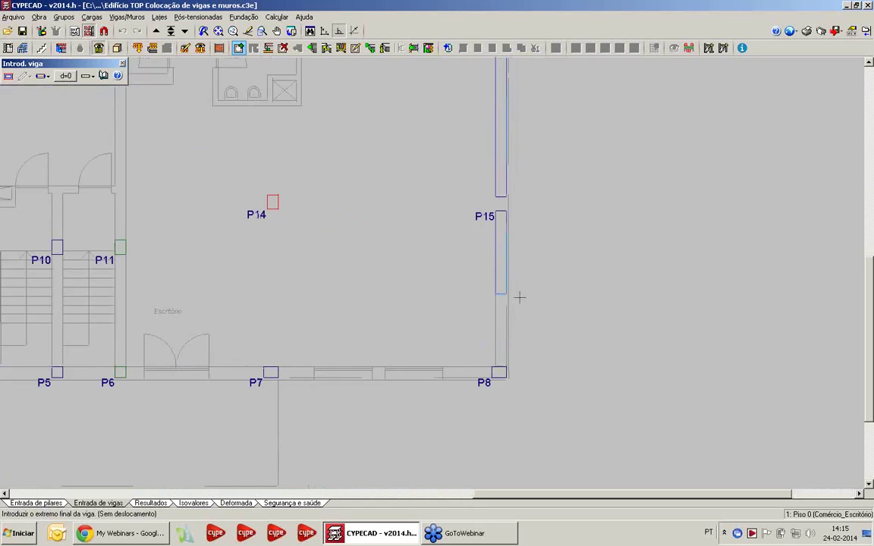
pyautogui.click(500, 373)
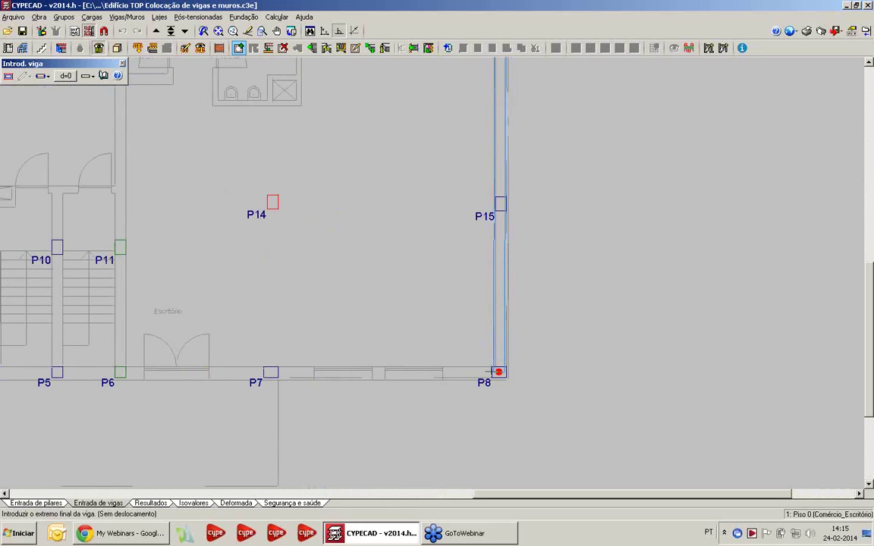
pyautogui.scroll(-1, 557, 222)
pyautogui.moveTo(559, 195); pyautogui.dragTo(564, 160, button='middle')
pyautogui.click(542, 329)
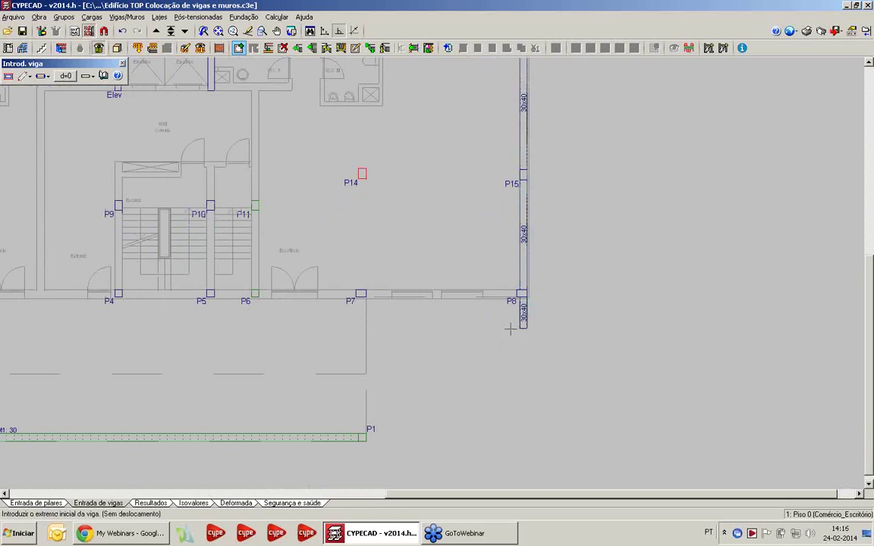
# Add 0.30x0.40 m beams from P8 to just past P7 and from P1 to just past P7
pyautogui.scroll(1, 384, 312)
pyautogui.click(540, 291)
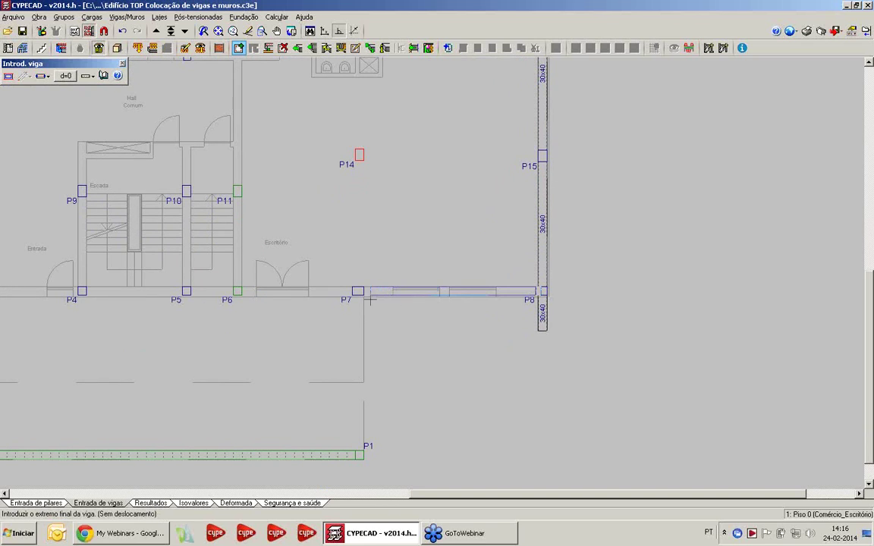
pyautogui.click(342, 291)
pyautogui.click(360, 455)
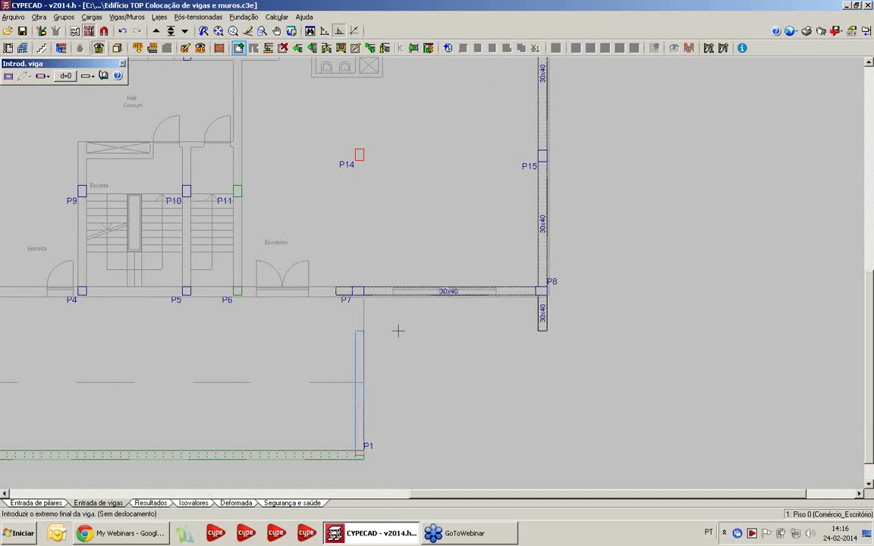
pyautogui.click(384, 252)
# Delete the overhanging beam stubs beyond pillars P7 and P8
pyautogui.click(283, 48)
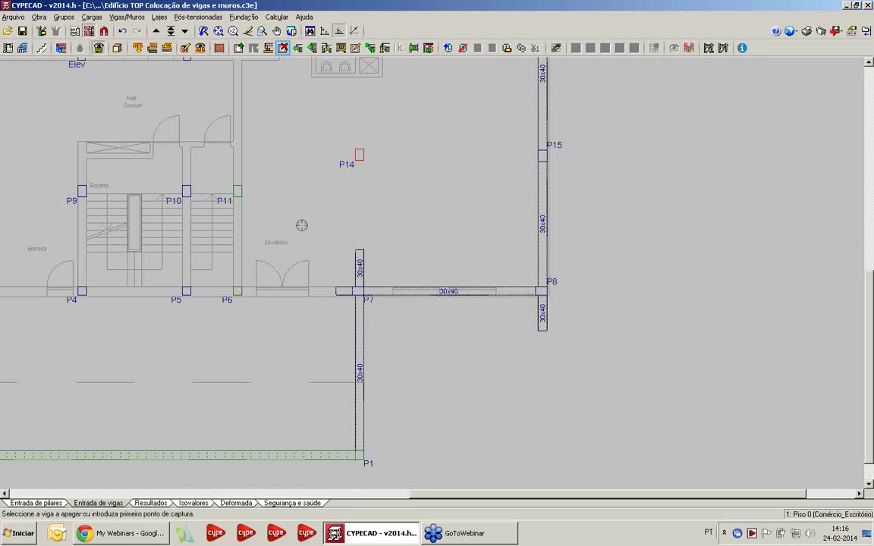
pyautogui.click(343, 294)
pyautogui.click(360, 266)
pyautogui.click(548, 318)
pyautogui.scroll(-3, 470, 196)
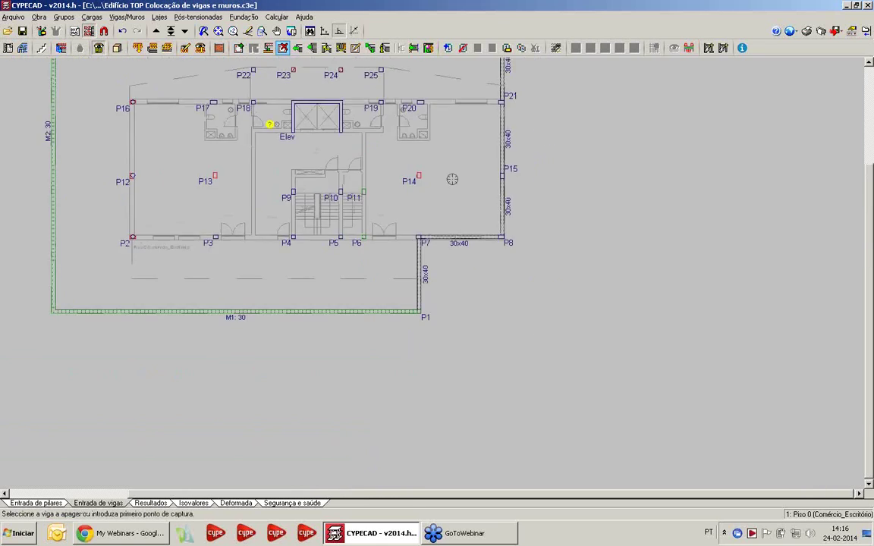
pyautogui.moveTo(453, 180); pyautogui.dragTo(523, 253, button='middle')
pyautogui.moveTo(448, 84); pyautogui.dragTo(512, 201, button='middle')
pyautogui.scroll(-1, 505, 203)
pyautogui.moveTo(439, 256); pyautogui.dragTo(408, 193, button='middle')
pyautogui.scroll(4, 408, 194)
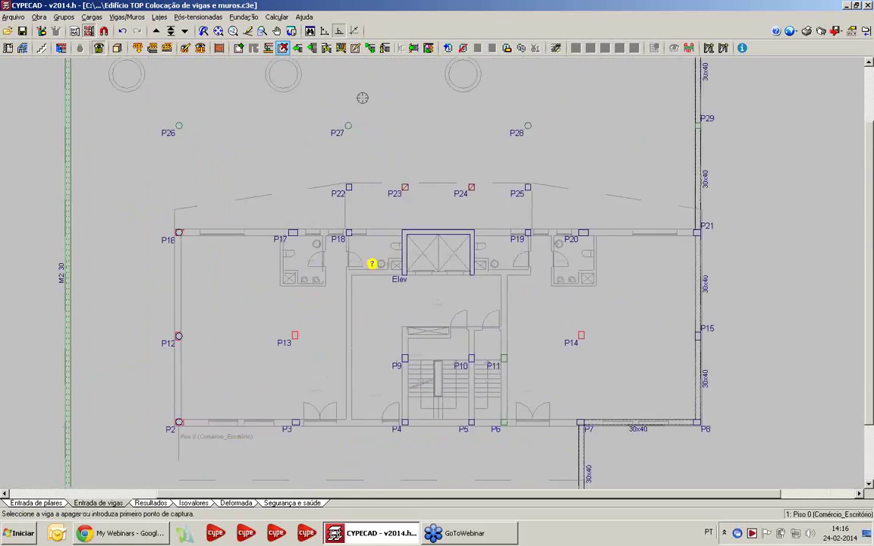
pyautogui.scroll(4, 361, 99)
pyautogui.moveTo(447, 420); pyautogui.dragTo(400, 253, button='middle')
pyautogui.scroll(3, 399, 254)
pyautogui.scroll(1, 399, 253)
pyautogui.rightClick(419, 208)
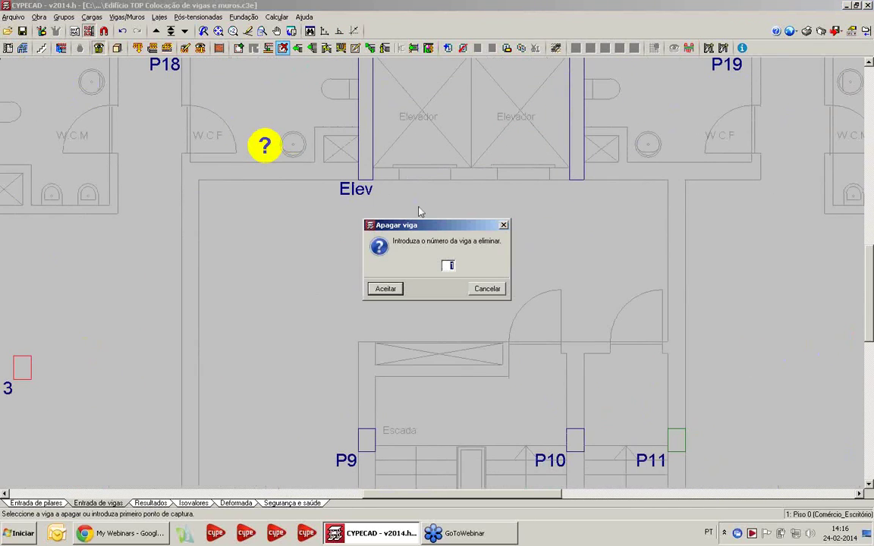
pyautogui.click(486, 289)
# Define the current beam as a rectangular dropped beam 0.20 m wide and 0.50 m deep
pyautogui.click(238, 47)
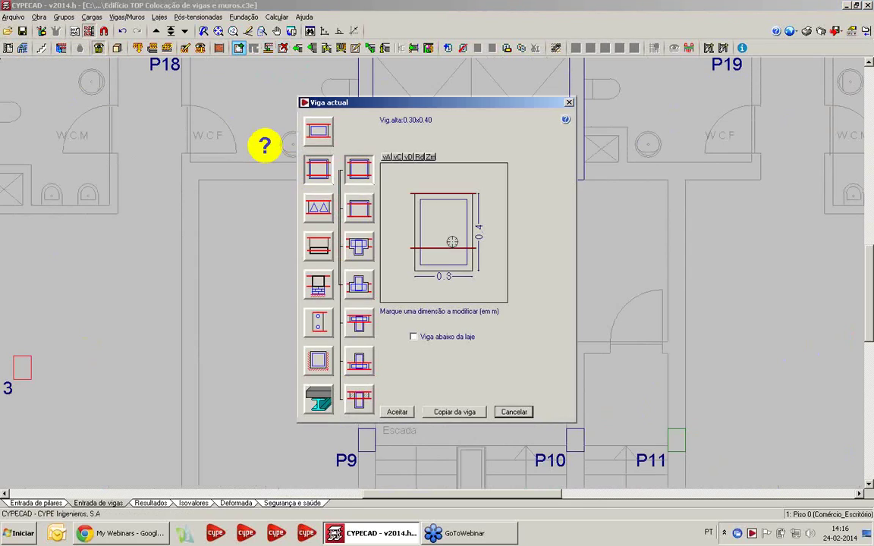
pyautogui.click(448, 274)
pyautogui.write('0.2')
pyautogui.press('Return')
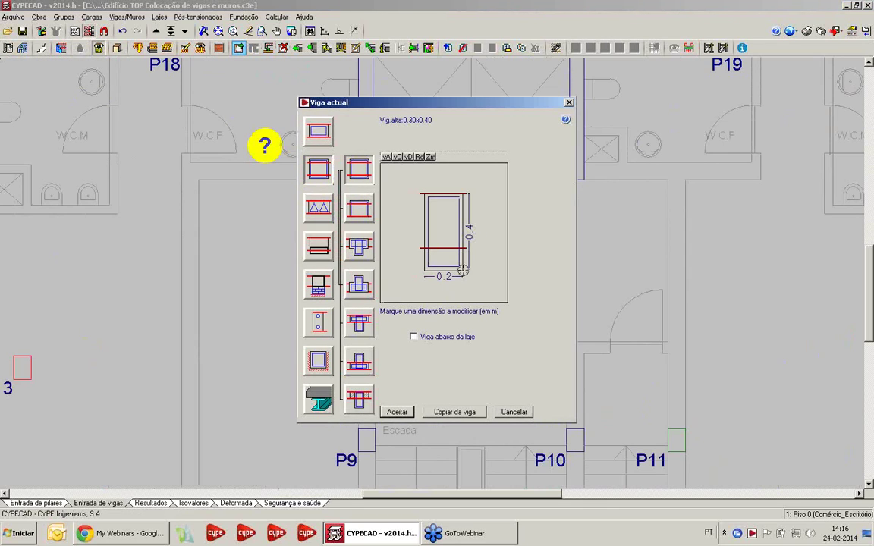
pyautogui.click(470, 237)
pyautogui.write('0,5')
pyautogui.press('Return')
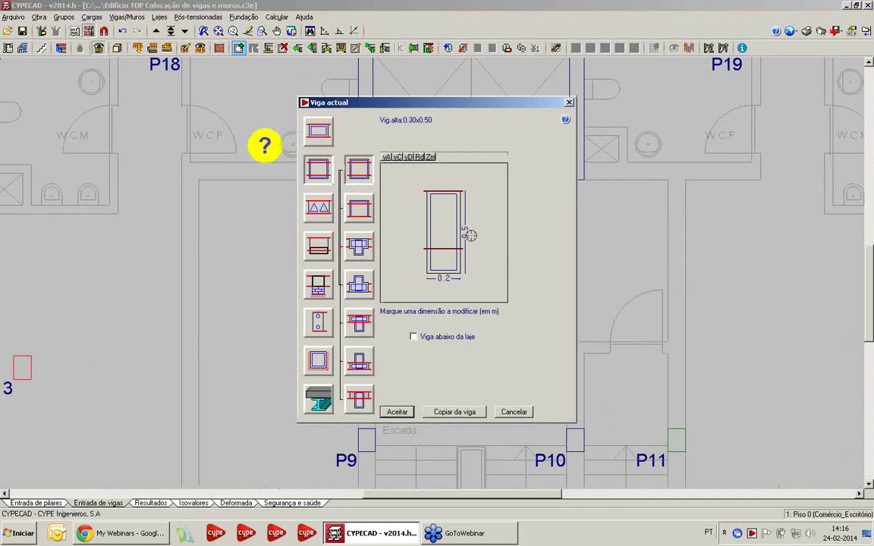
pyautogui.click(397, 414)
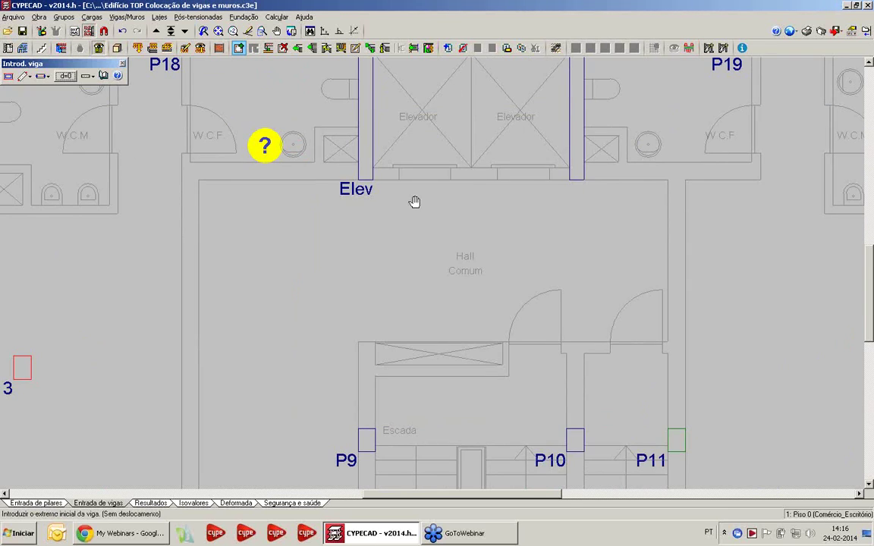
# Place the 0.20x0.50 m beam across the open side of the Elev core and adjust it flush with the wall ends
pyautogui.moveTo(414, 201); pyautogui.dragTo(378, 279, button='middle')
pyautogui.click(323, 259)
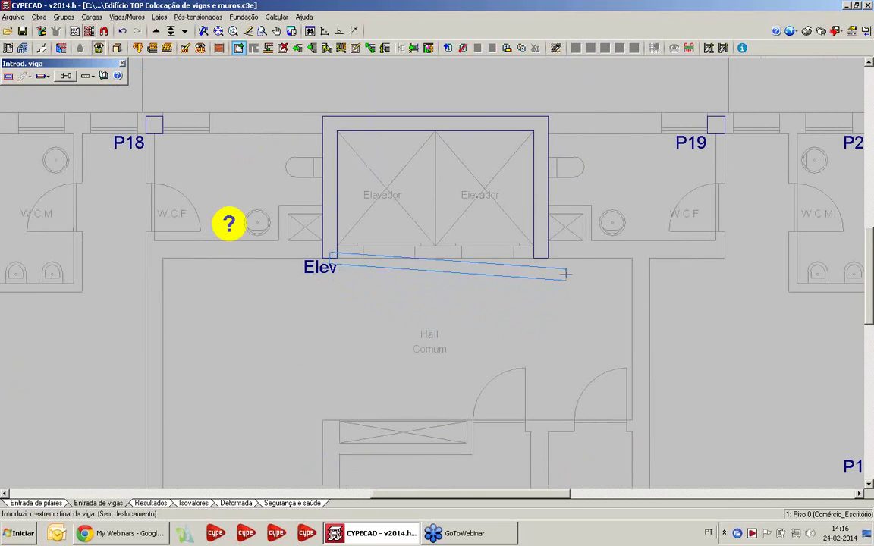
pyautogui.click(541, 256)
pyautogui.scroll(2, 404, 299)
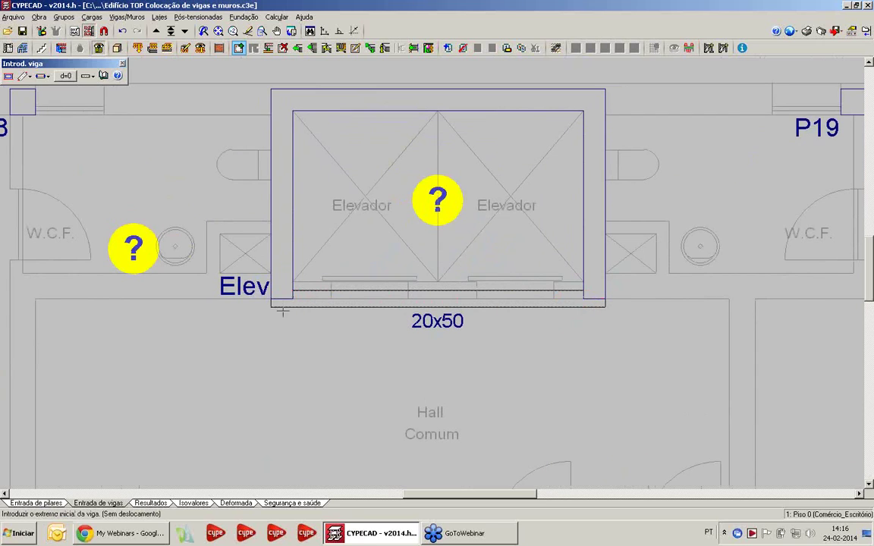
pyautogui.moveTo(382, 357); pyautogui.dragTo(365, 355, button='middle')
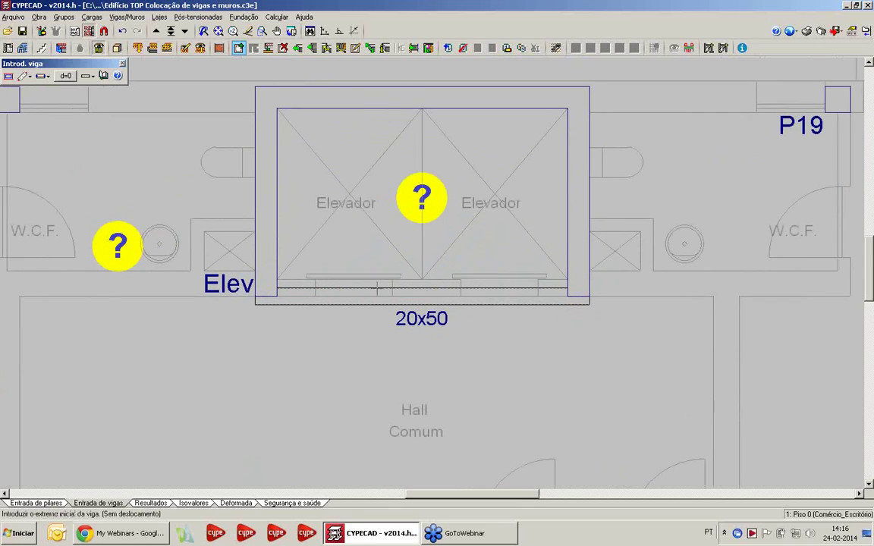
pyautogui.click(268, 48)
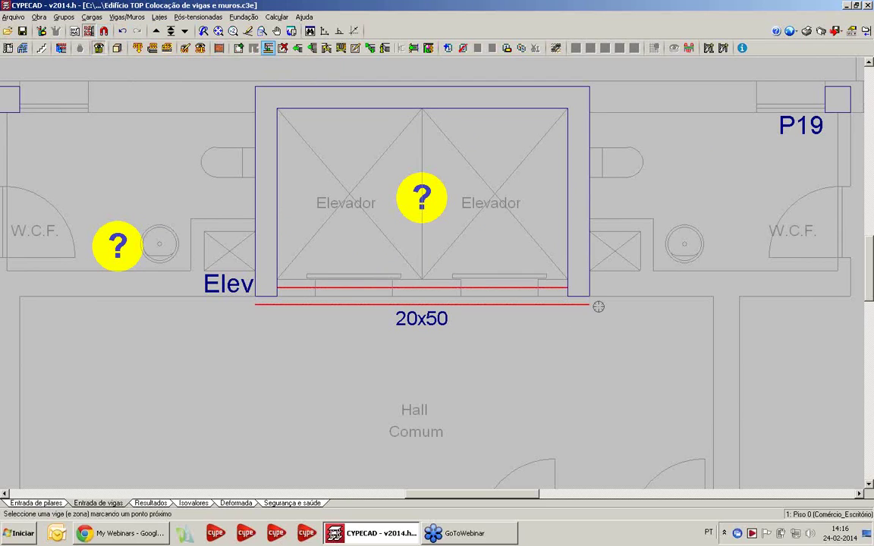
pyautogui.click(426, 338)
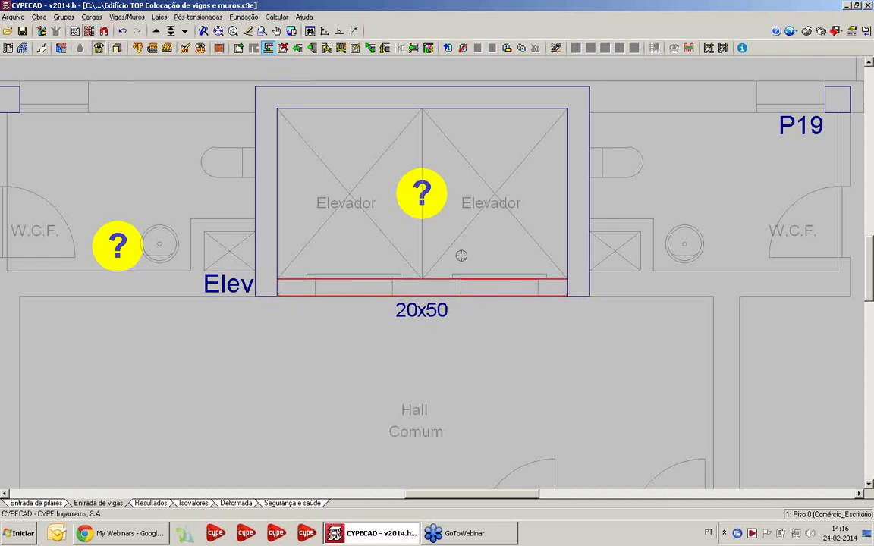
# Fill the large Piso 0 panel with the Ferca FG800 hm=300 H=350 recoverable-mould waffle slab, ribs parallel to wall M2
pyautogui.scroll(-6, 461, 255)
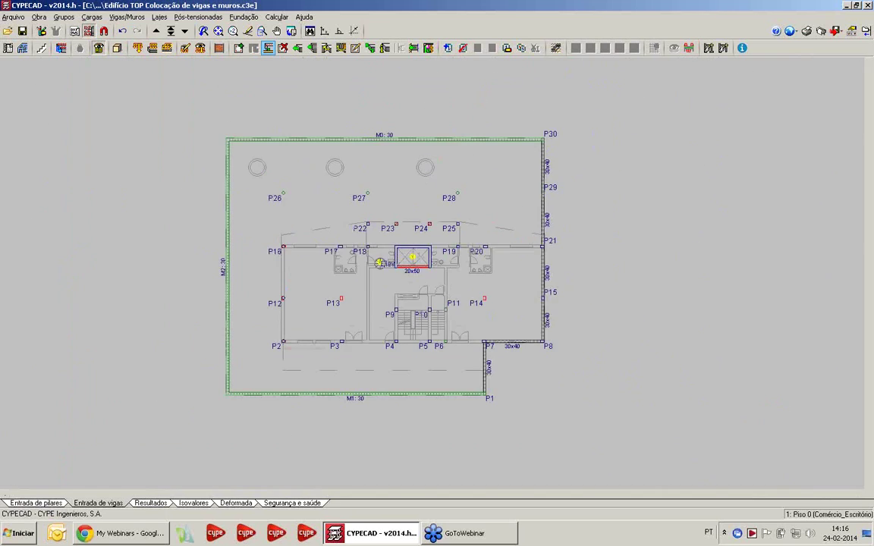
pyautogui.scroll(1, 380, 264)
pyautogui.moveTo(372, 249); pyautogui.dragTo(358, 251, button='middle')
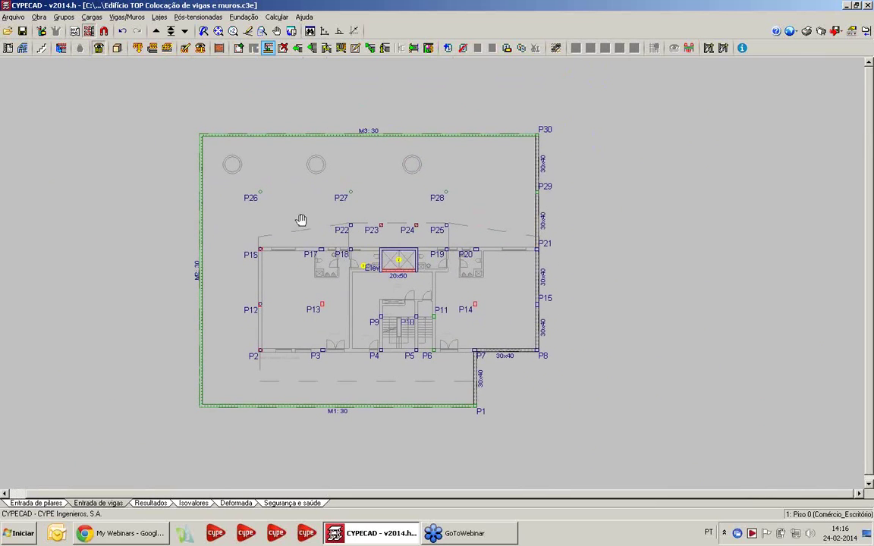
pyautogui.click(448, 48)
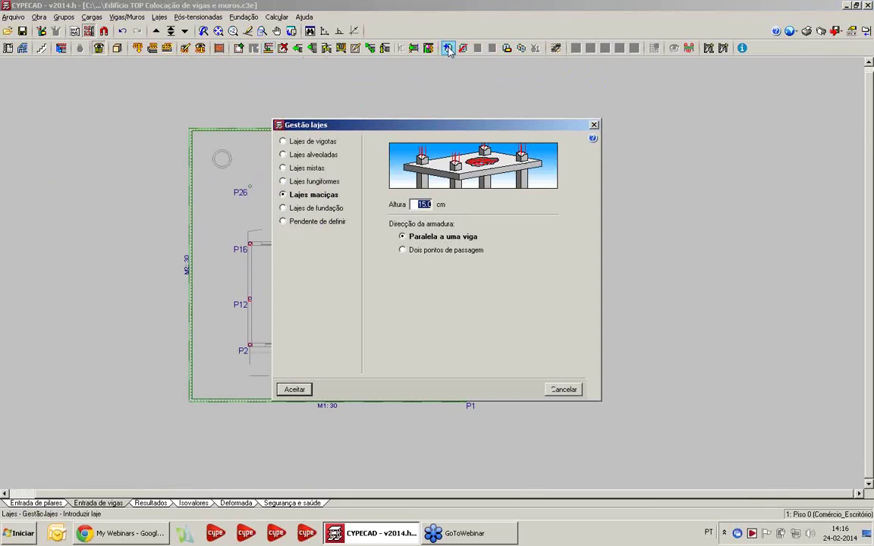
pyautogui.click(328, 182)
pyautogui.click(480, 143)
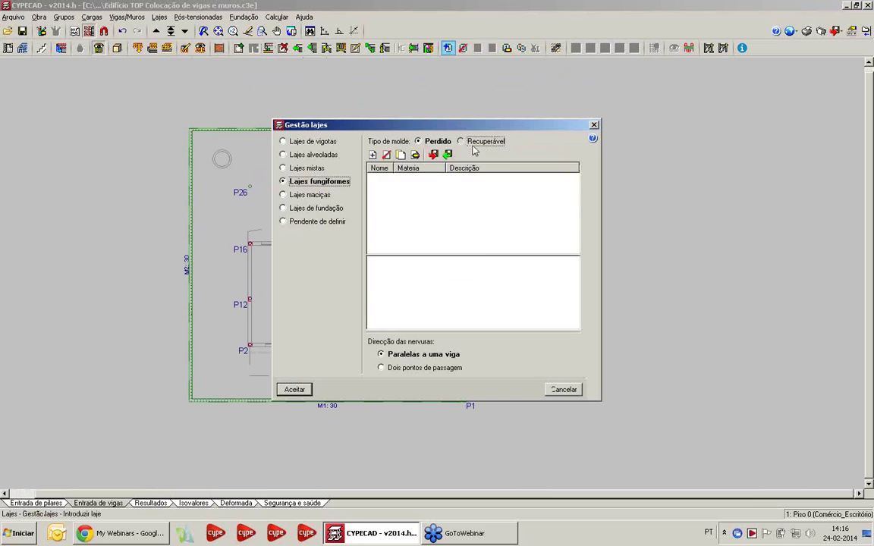
pyautogui.click(296, 391)
pyautogui.click(206, 311)
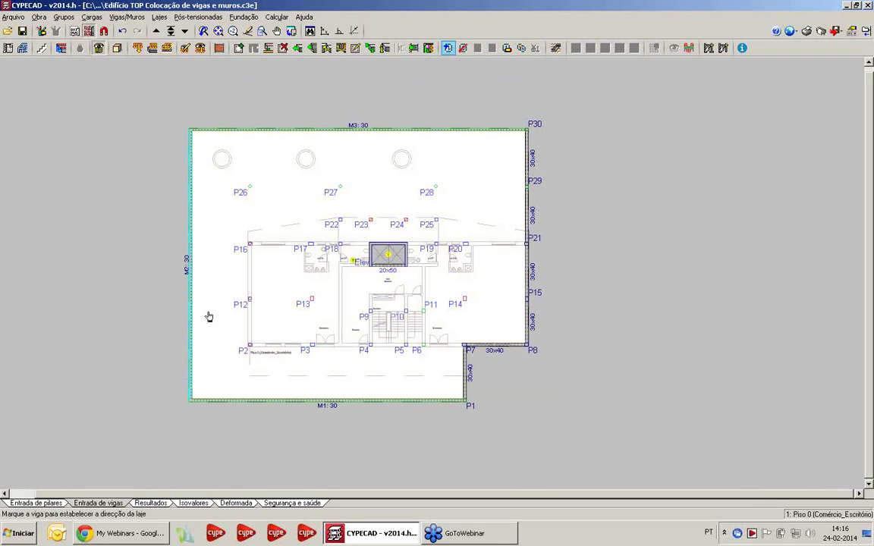
pyautogui.scroll(2, 202, 310)
pyautogui.scroll(-2, 202, 310)
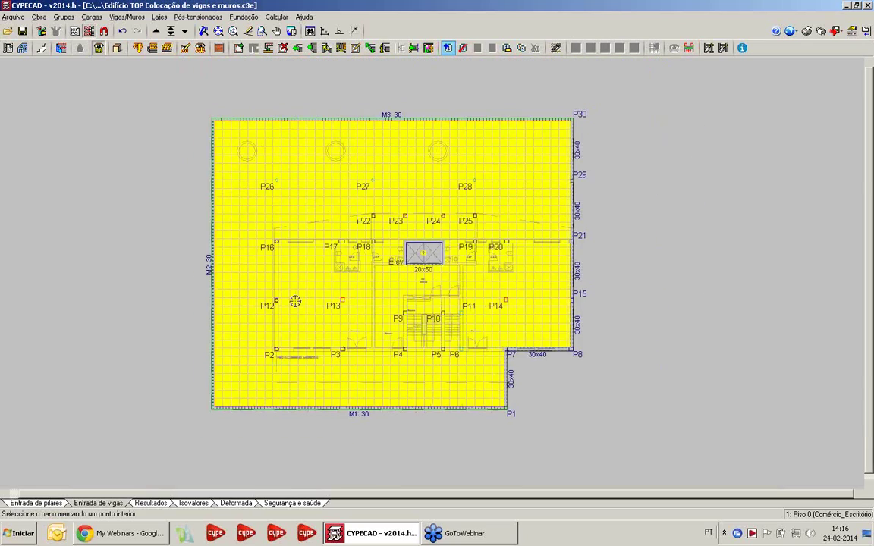
pyautogui.scroll(1, 412, 229)
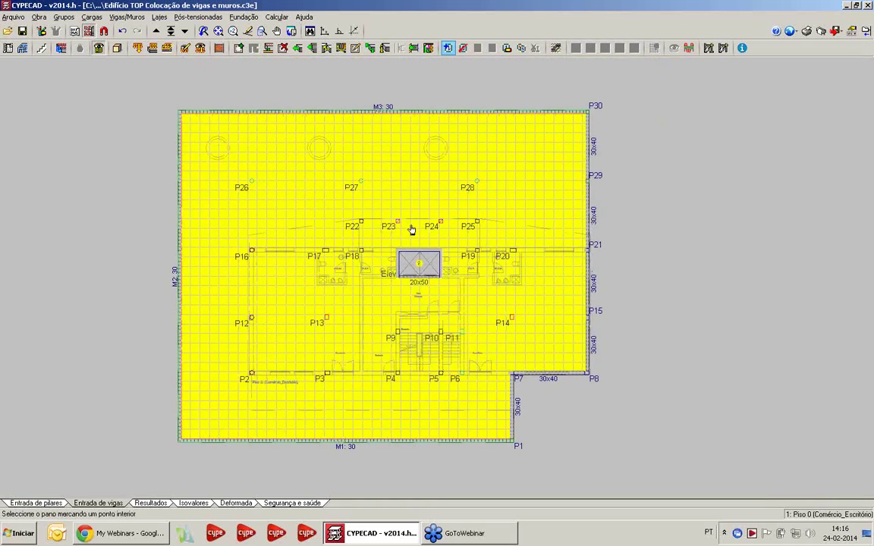
pyautogui.moveTo(414, 205); pyautogui.dragTo(350, 189, button='middle')
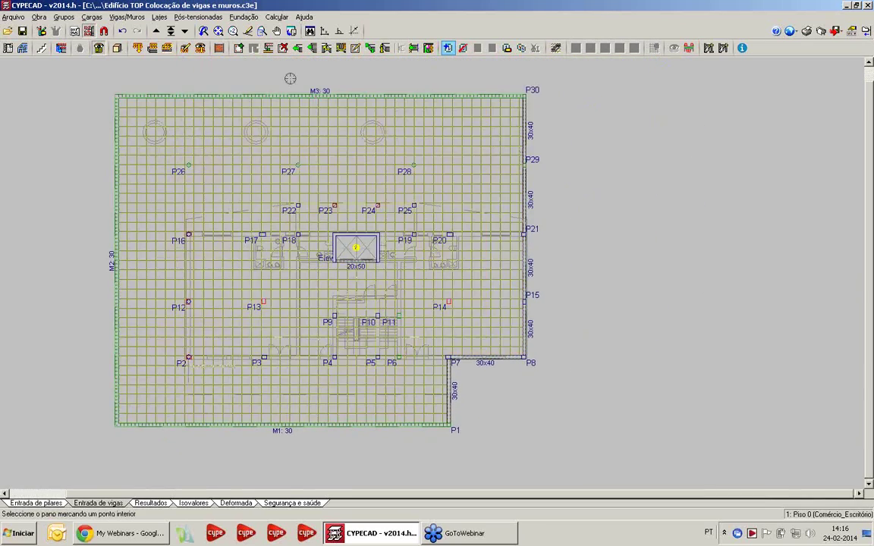
# Draw a diagonal 0.20x0.50 m auxiliary beam outside the building and reinsert the waffle slab with ribs parallel to it
pyautogui.click(239, 48)
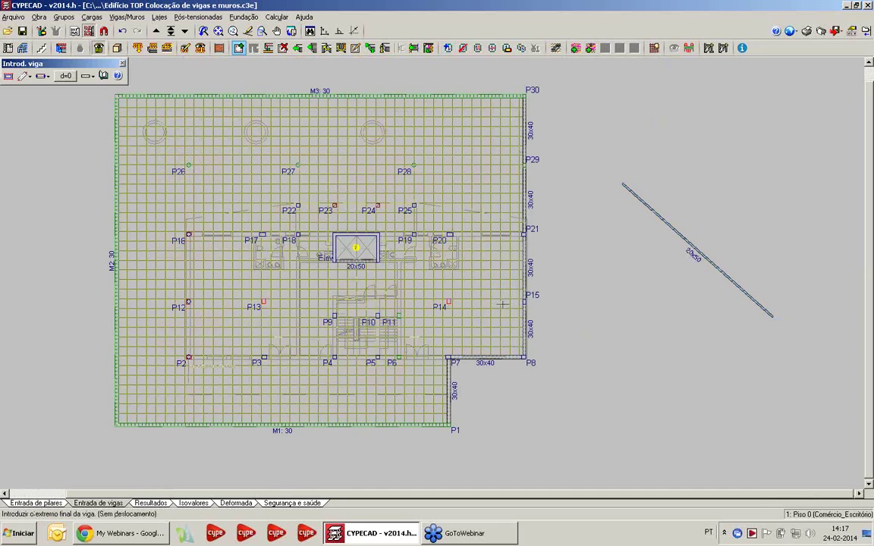
pyautogui.click(448, 48)
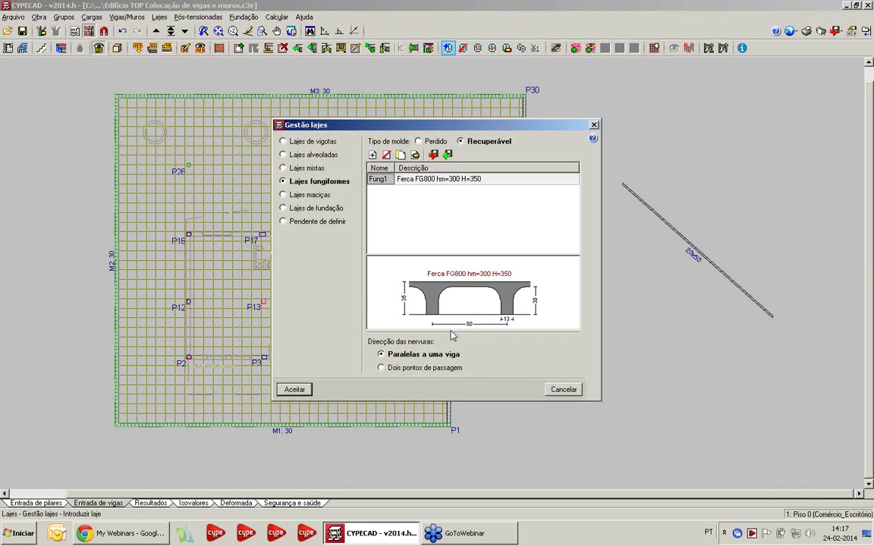
pyautogui.click(294, 390)
pyautogui.click(285, 288)
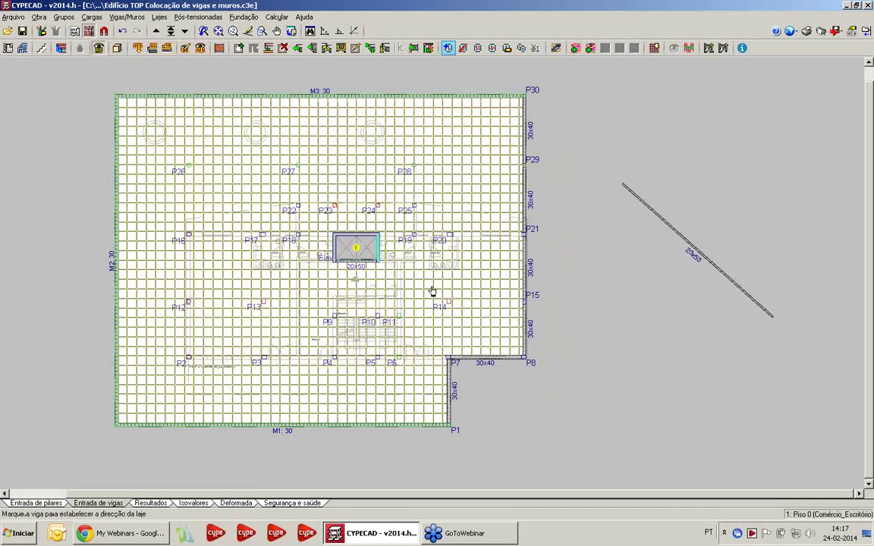
pyautogui.click(689, 250)
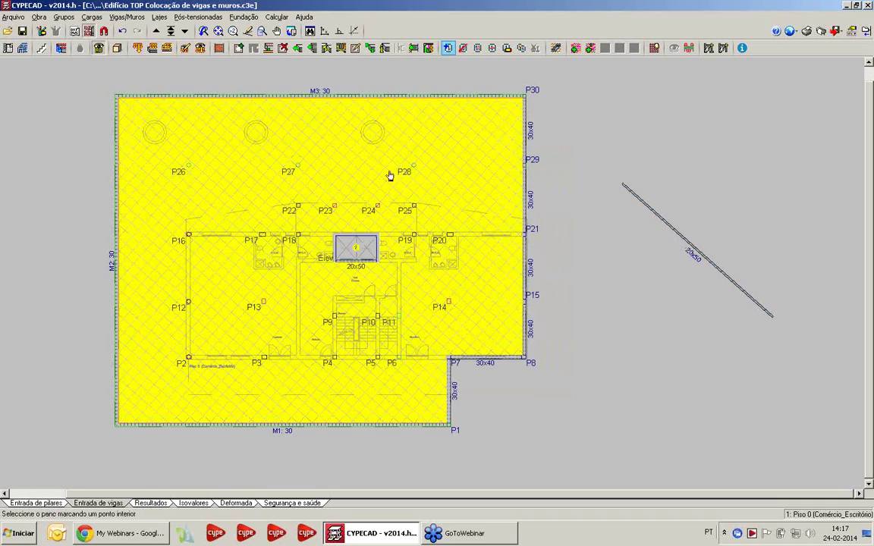
# Reorient the waffle slab ribs parallel to wall M2 and delete the diagonal auxiliary beam outside the building
pyautogui.click(366, 230)
pyautogui.click(110, 240)
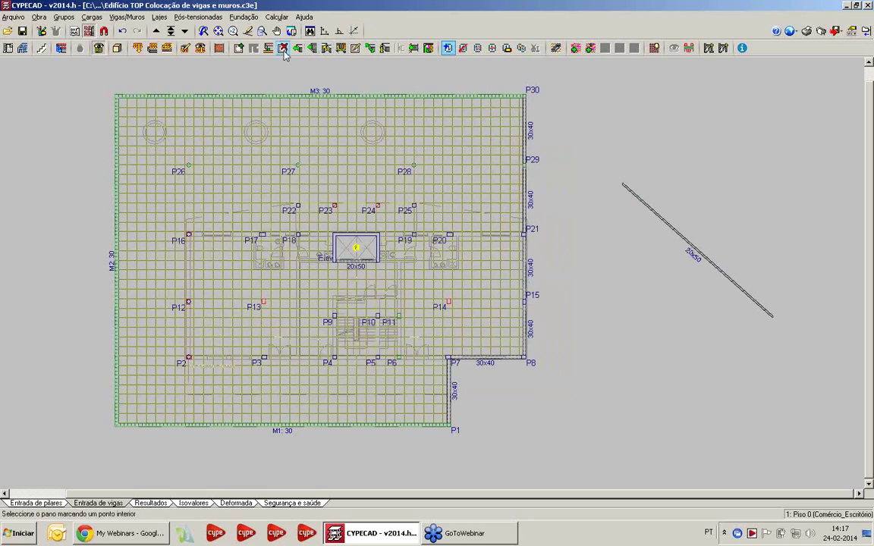
pyautogui.click(282, 50)
pyautogui.click(712, 261)
pyautogui.scroll(-3, 598, 273)
pyautogui.moveTo(597, 271); pyautogui.dragTo(657, 273, button='middle')
pyautogui.scroll(4, 400, 287)
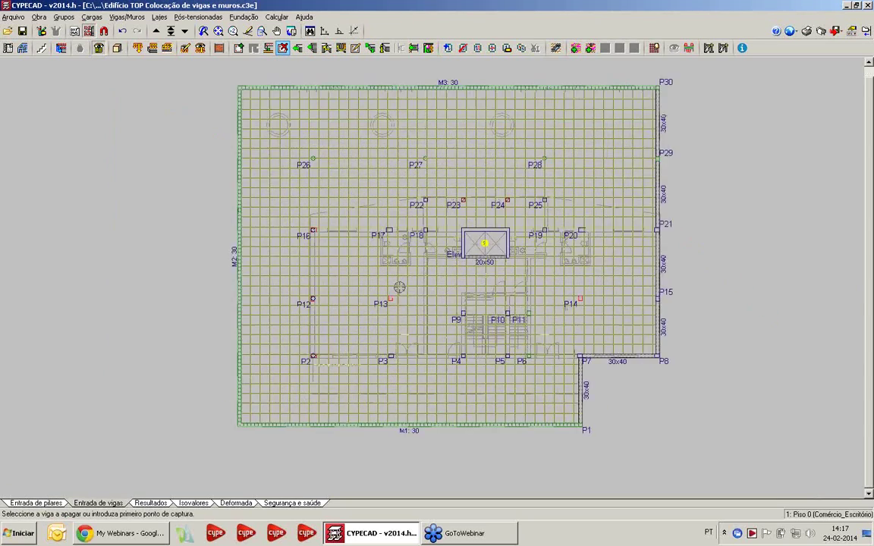
pyautogui.moveTo(476, 295); pyautogui.dragTo(451, 298, button='middle')
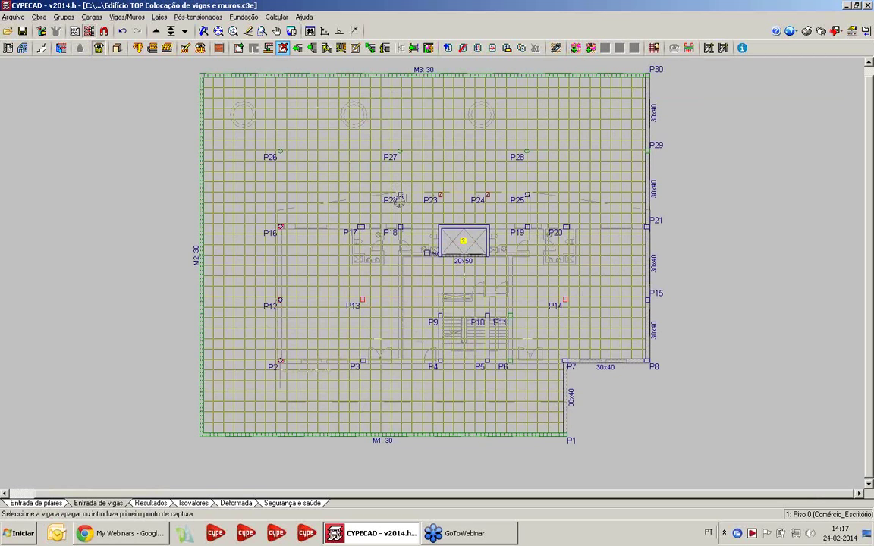
# Generate the solid zones around all the columns in the Piso 0 waffle slab
pyautogui.click(574, 51)
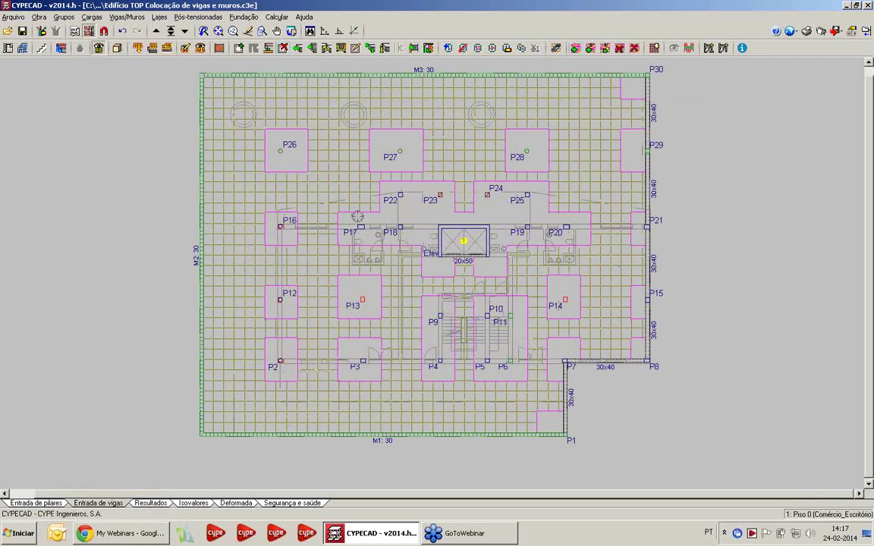
pyautogui.moveTo(365, 169); pyautogui.dragTo(352, 188, button='middle')
pyautogui.scroll(3, 463, 243)
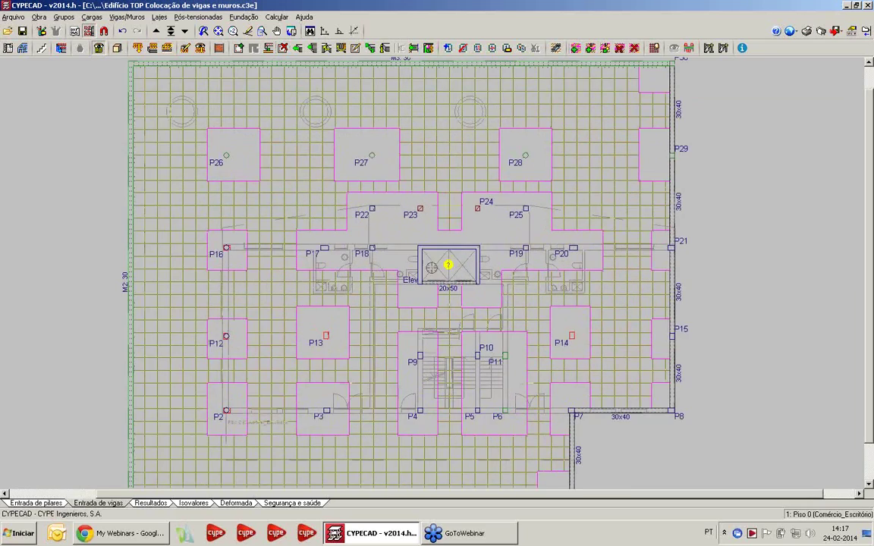
pyautogui.scroll(-4, 410, 253)
pyautogui.moveTo(409, 251); pyautogui.dragTo(405, 283, button='middle')
pyautogui.scroll(1, 424, 187)
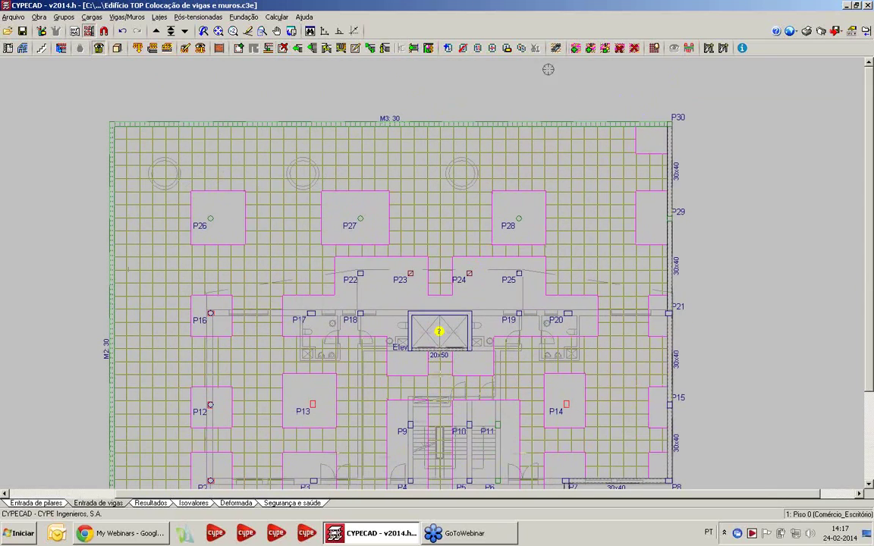
# Add solid slab strips along wall M3 and along the edge beams between P30 and P8
pyautogui.click(591, 48)
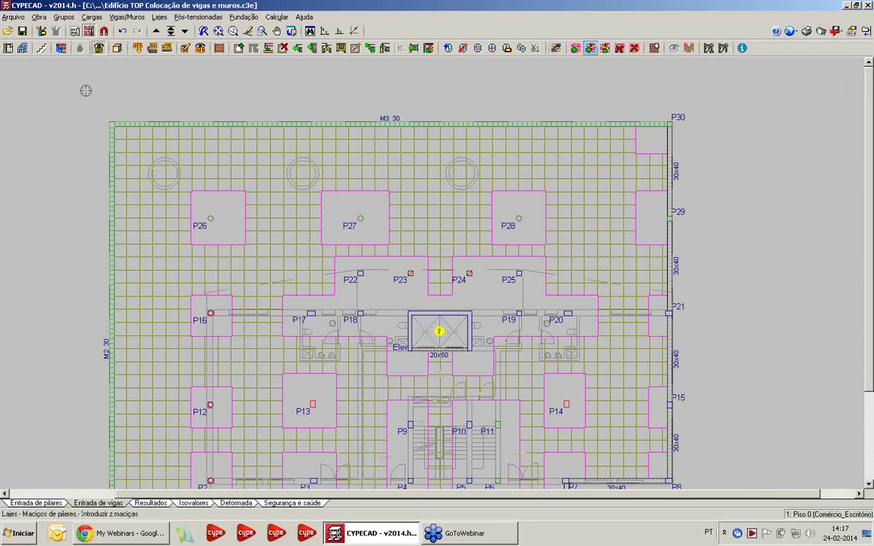
pyautogui.click(86, 90)
pyautogui.click(702, 141)
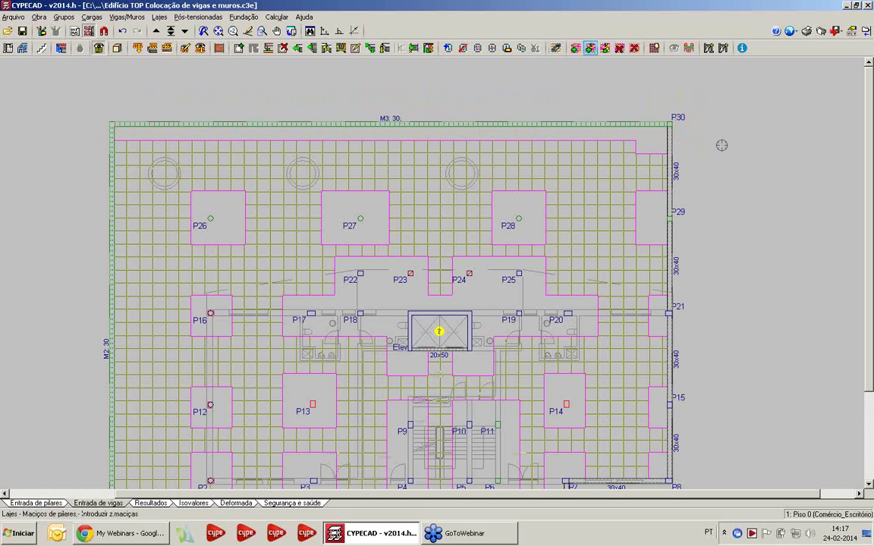
pyautogui.click(689, 87)
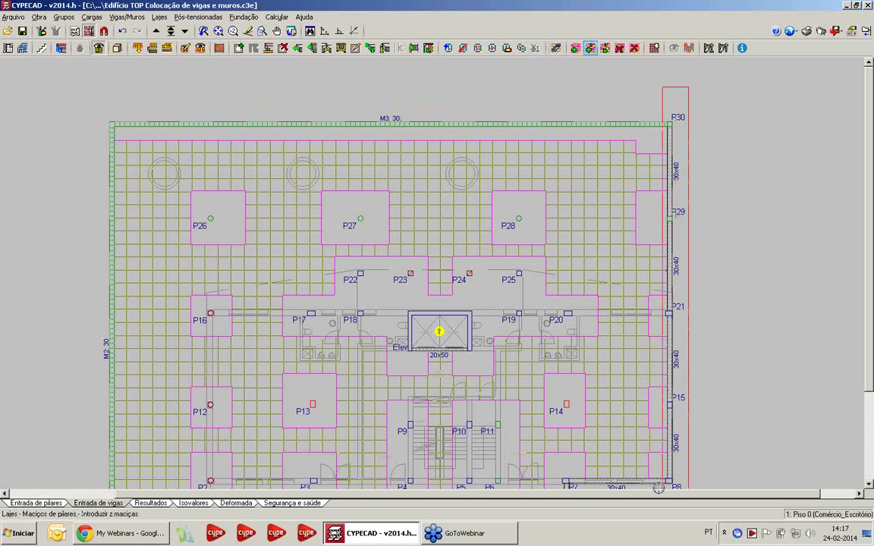
pyautogui.click(660, 488)
# Add solid slab strips along wall M1 and along wall M2
pyautogui.scroll(-5, 620, 129)
pyautogui.click(617, 363)
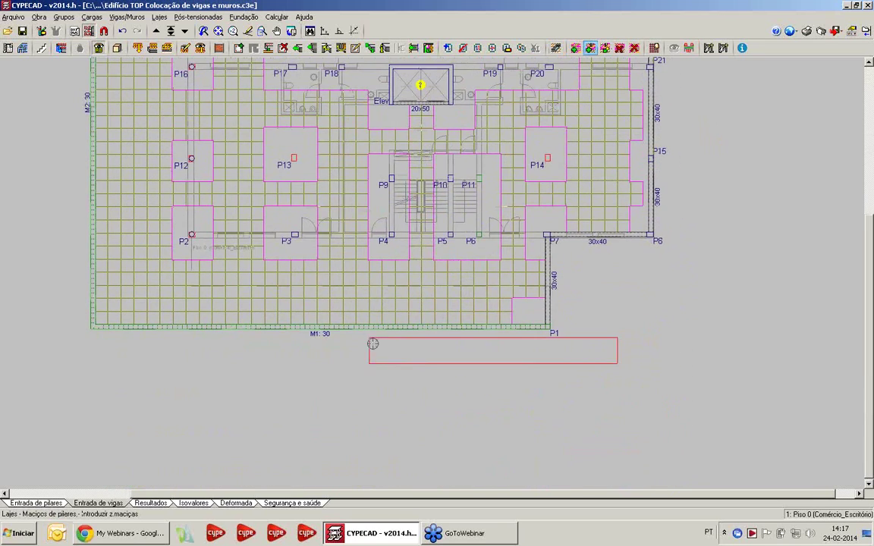
pyautogui.click(55, 308)
pyautogui.click(55, 362)
pyautogui.scroll(-2, 181, 160)
pyautogui.moveTo(178, 184); pyautogui.dragTo(214, 280, button='middle')
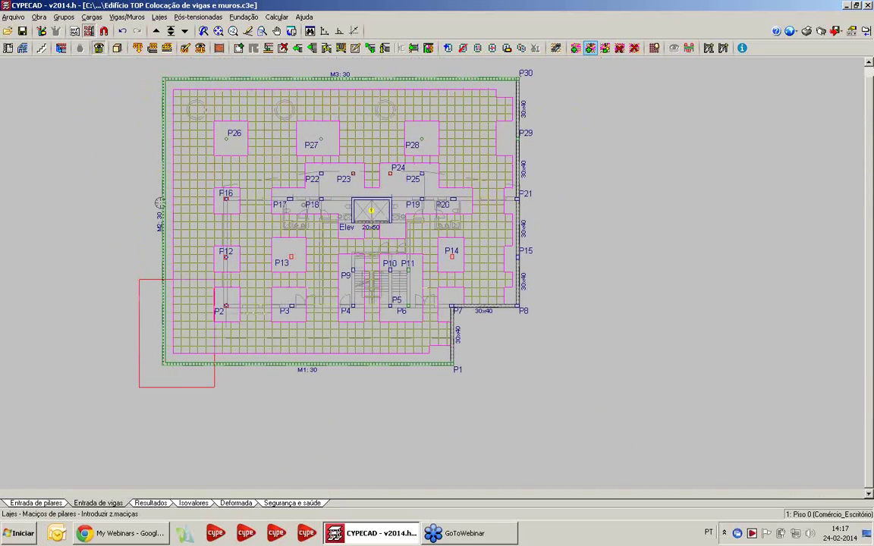
pyautogui.scroll(2, 137, 277)
pyautogui.scroll(-2, 187, 251)
pyautogui.moveTo(187, 251); pyautogui.dragTo(175, 262, button='middle')
pyautogui.scroll(1, 296, 197)
pyautogui.moveTo(297, 197); pyautogui.dragTo(314, 255, button='middle')
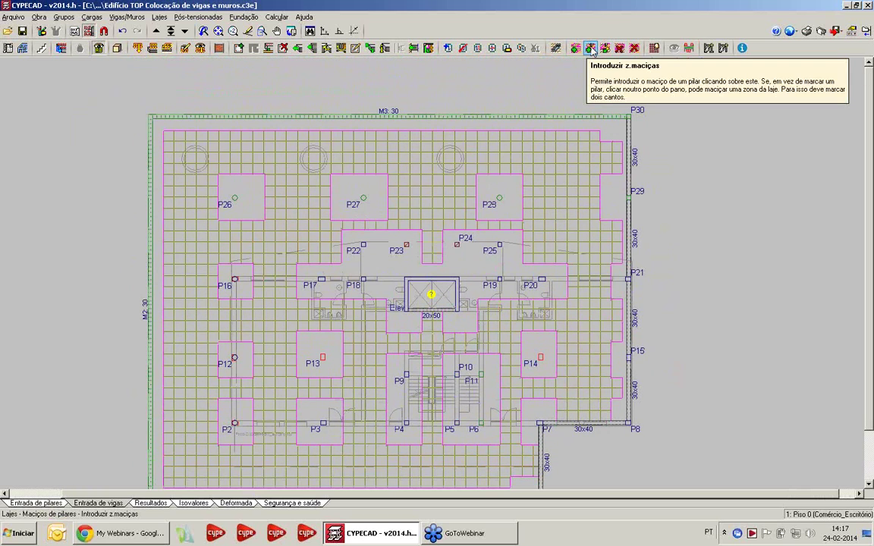
# Turn the unassigned panel inside the Elev core into an opening
pyautogui.scroll(-1, 422, 220)
pyautogui.scroll(3, 422, 211)
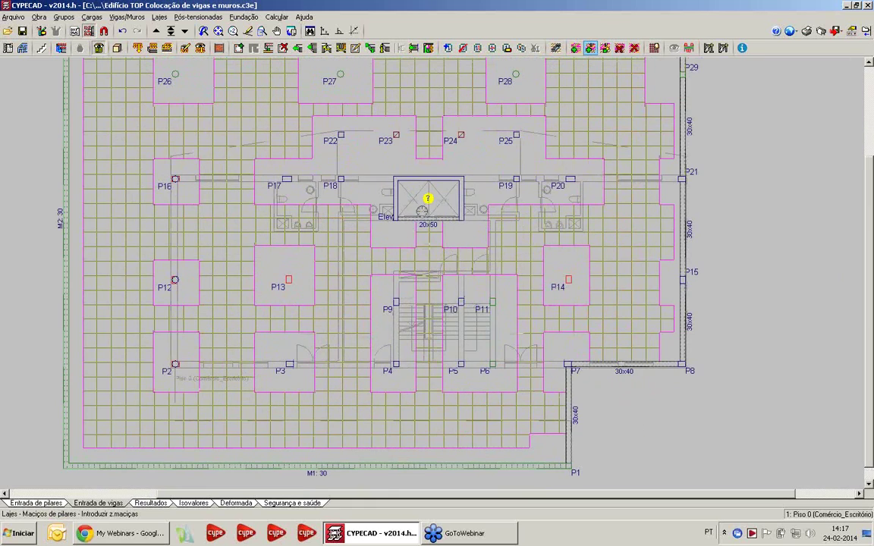
pyautogui.scroll(1, 418, 197)
pyautogui.moveTo(418, 197); pyautogui.dragTo(387, 243, button='middle')
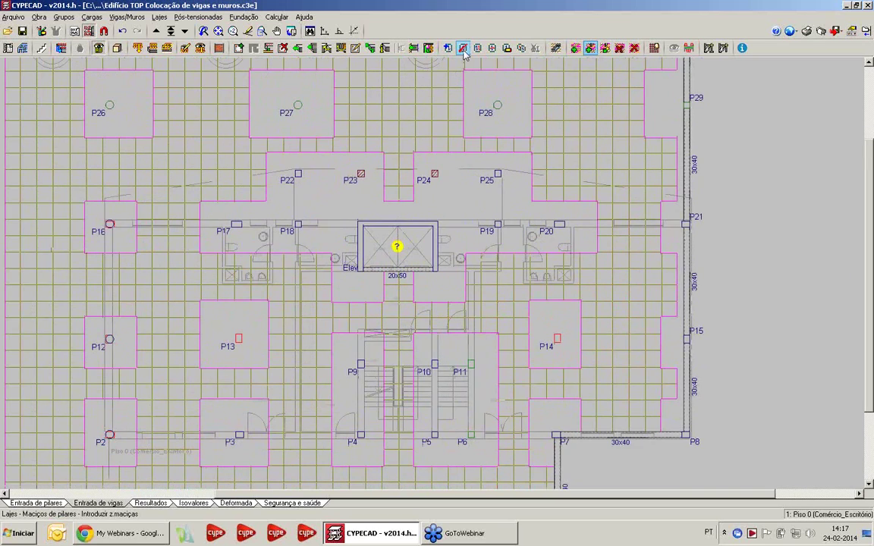
pyautogui.click(463, 48)
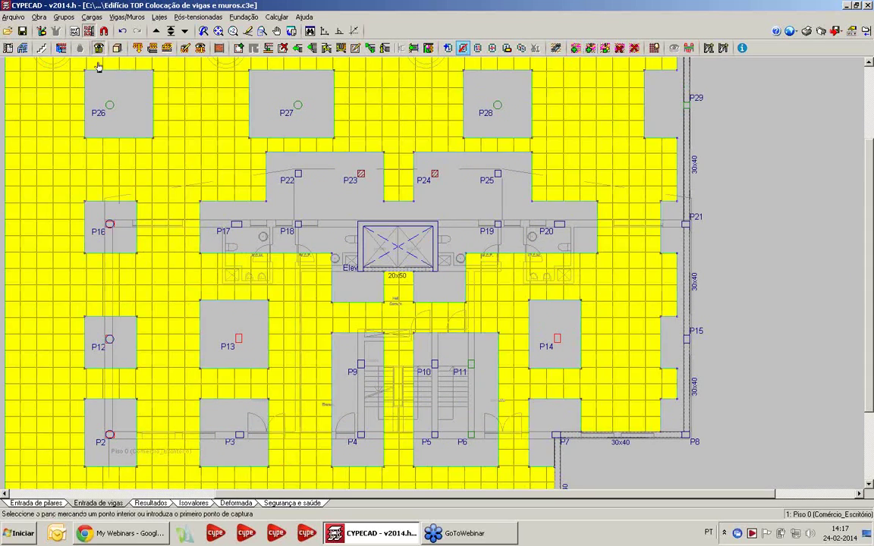
# Examine the Piso 0 slab, walls and columns in the 3D model, then close the 3D view
pyautogui.click(117, 49)
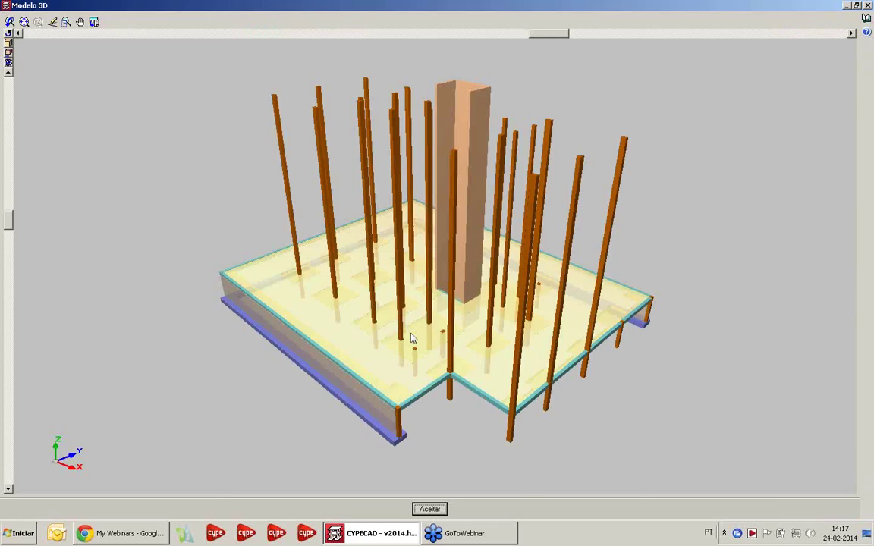
pyautogui.moveTo(412, 339); pyautogui.dragTo(361, 432)
pyautogui.scroll(3, 494, 398)
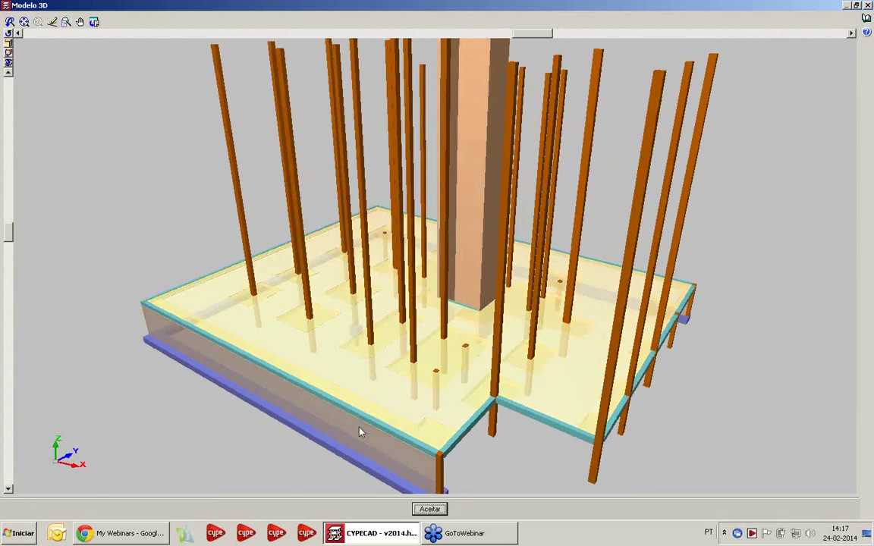
pyautogui.click(867, 6)
# Apply a 10 kN/m Revestimentos e paredes linear load to the edge beams P30–P29 and P29–P21
pyautogui.scroll(-3, 507, 373)
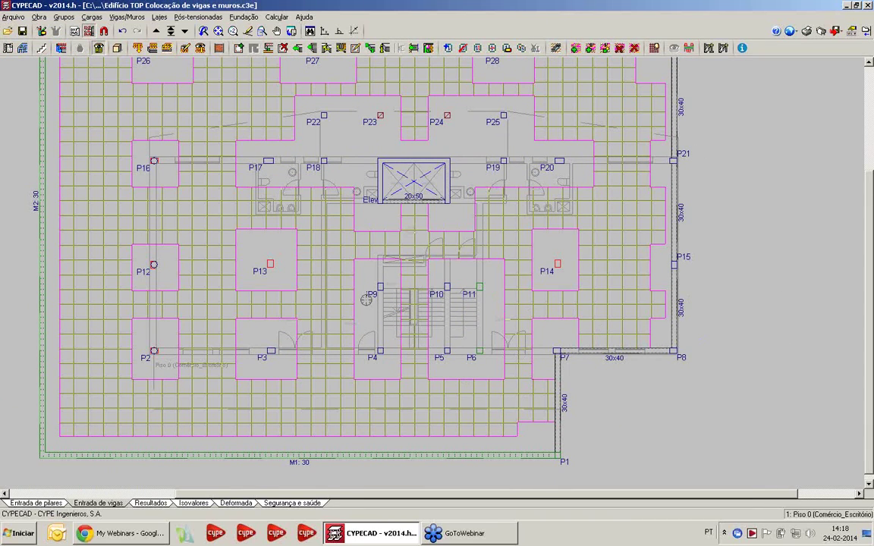
pyautogui.scroll(-3, 366, 311)
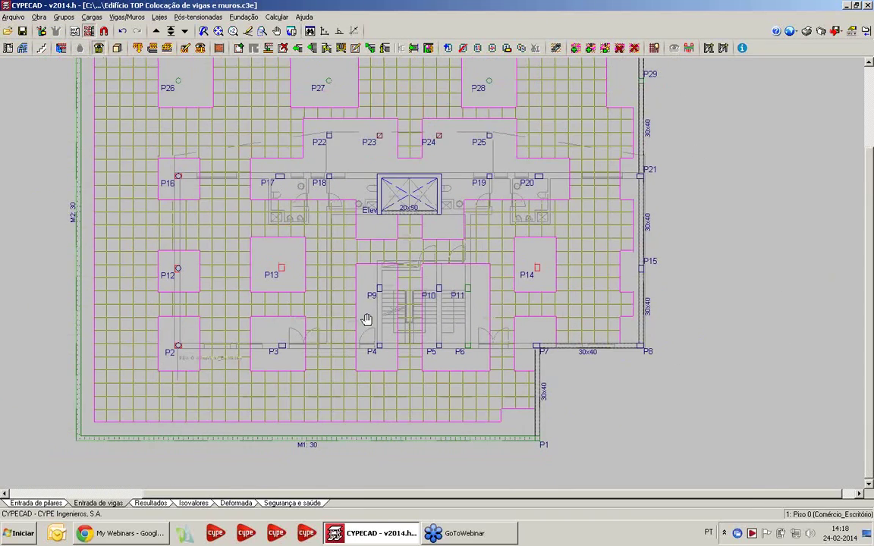
pyautogui.moveTo(365, 317); pyautogui.dragTo(309, 331, button='middle')
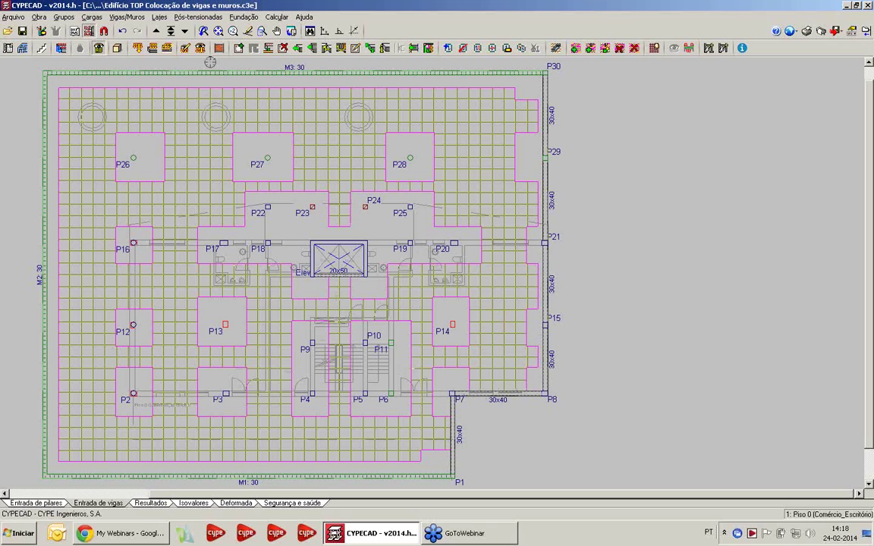
pyautogui.click(152, 49)
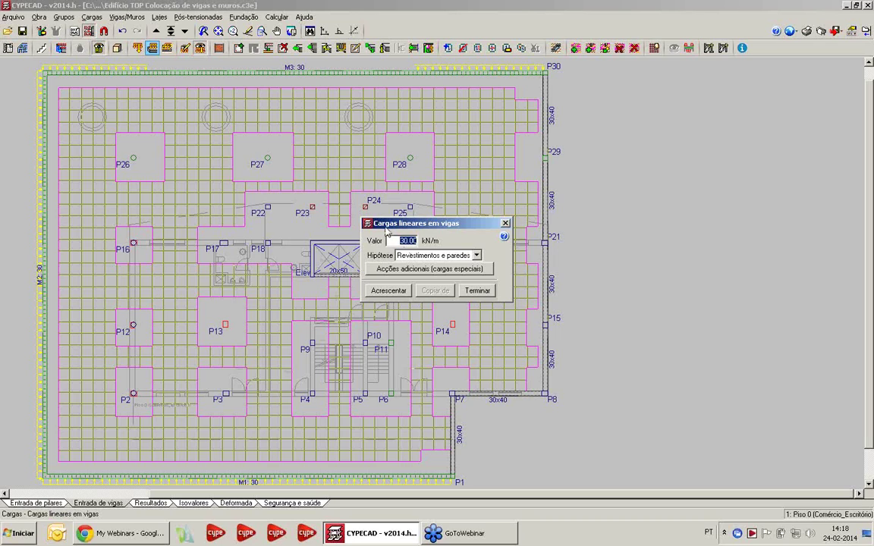
pyautogui.write('10')
pyautogui.click(389, 291)
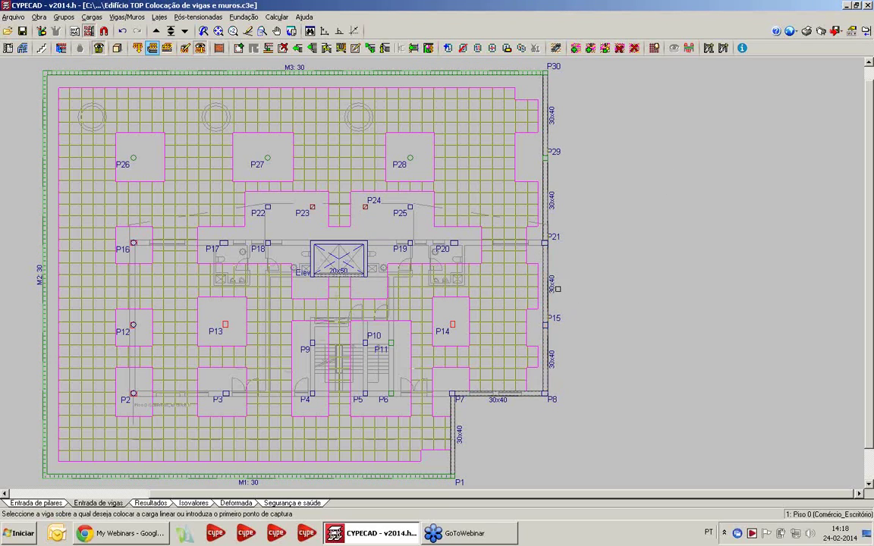
pyautogui.scroll(-1, 558, 289)
pyautogui.moveTo(583, 215)
pyautogui.mouseDown(button='middle')
pyautogui.moveTo(591, 205)
pyautogui.moveTo(573, 215)
pyautogui.mouseUp(button='middle')
pyautogui.click(568, 81)
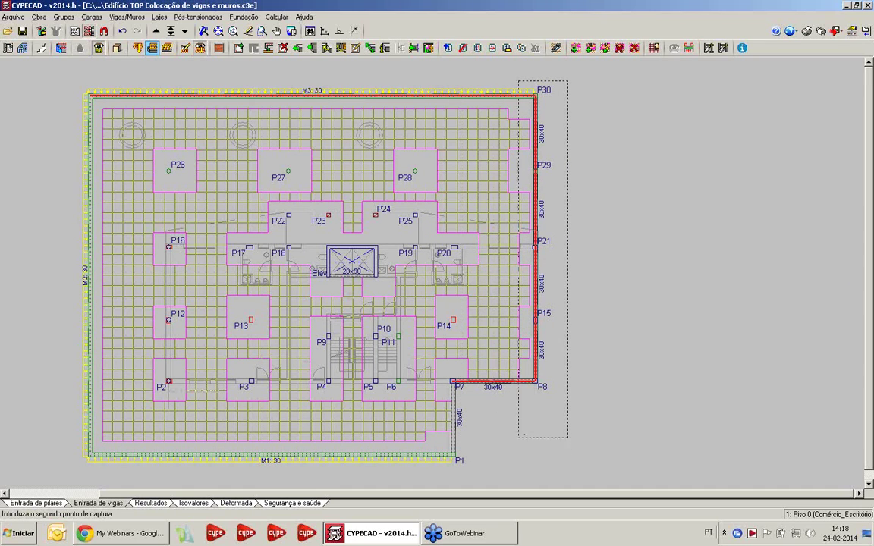
pyautogui.click(661, 355)
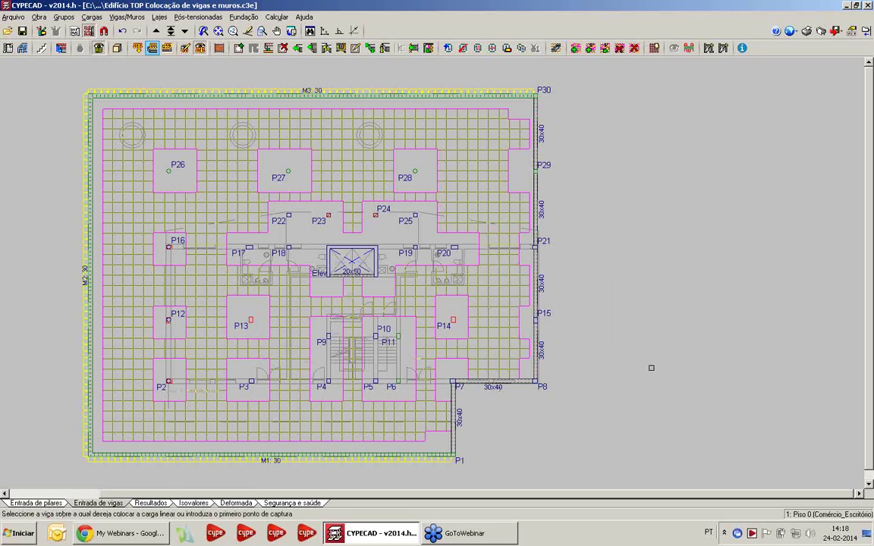
pyautogui.click(528, 236)
pyautogui.click(532, 230)
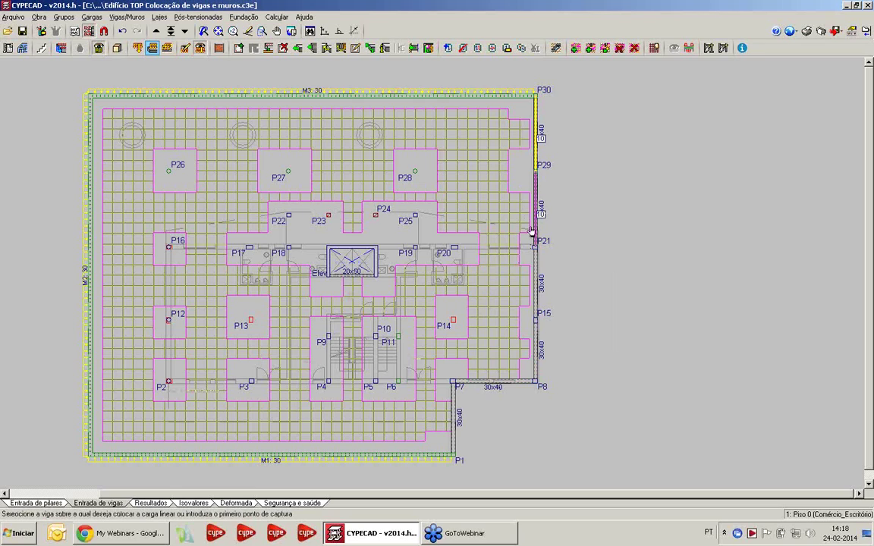
# Apply the 10 kN/m linear load to the remaining edge beams from P21 through P15, P8 and P7 to P1
pyautogui.click(533, 293)
pyautogui.click(532, 362)
pyautogui.click(493, 382)
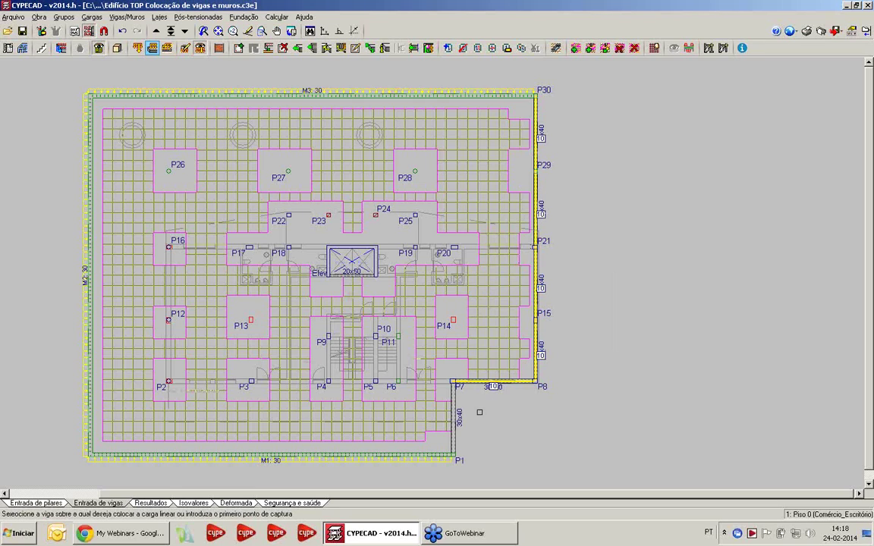
pyautogui.click(455, 417)
pyautogui.scroll(2, 523, 416)
pyautogui.moveTo(523, 415); pyautogui.dragTo(533, 371, button='middle')
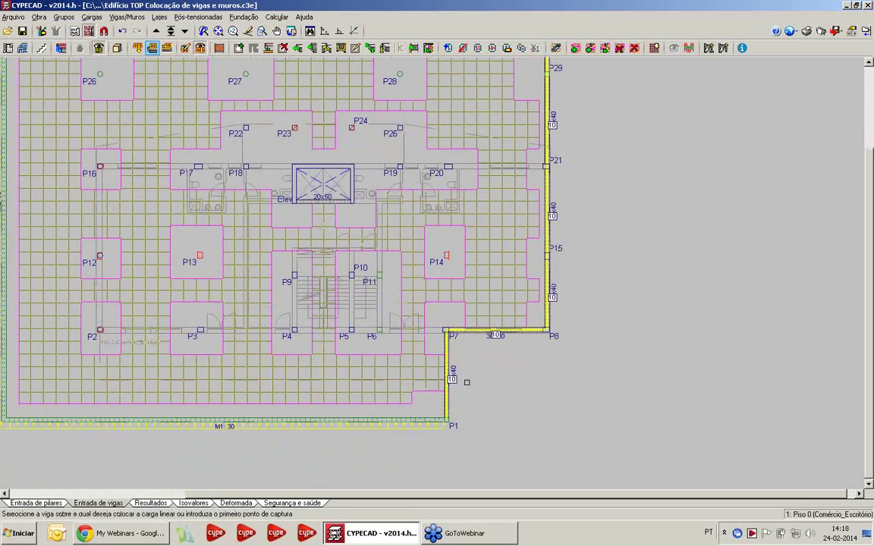
pyautogui.moveTo(439, 405)
pyautogui.mouseDown(button='middle')
pyautogui.moveTo(428, 413)
pyautogui.moveTo(442, 423)
pyautogui.mouseUp(button='middle')
pyautogui.scroll(-1, 444, 401)
pyautogui.scroll(-1, 442, 423)
pyautogui.scroll(2, 472, 430)
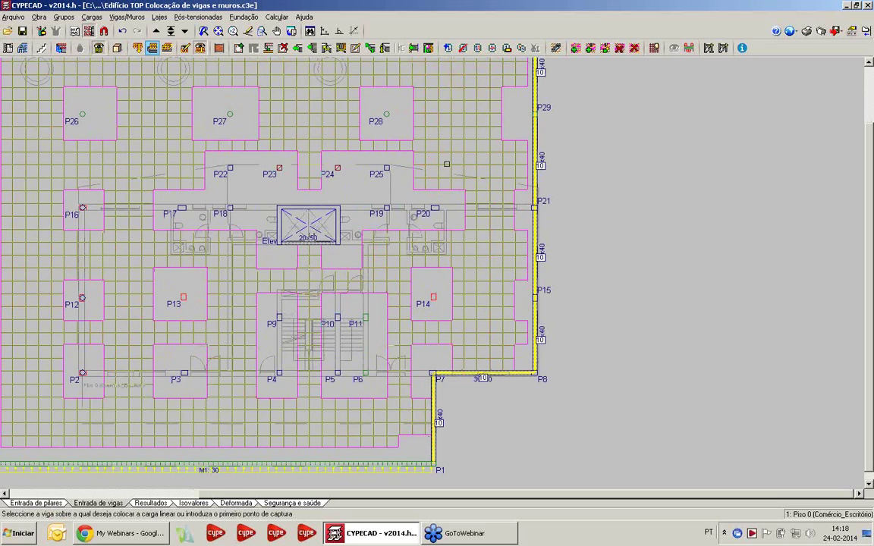
pyautogui.scroll(-1, 450, 247)
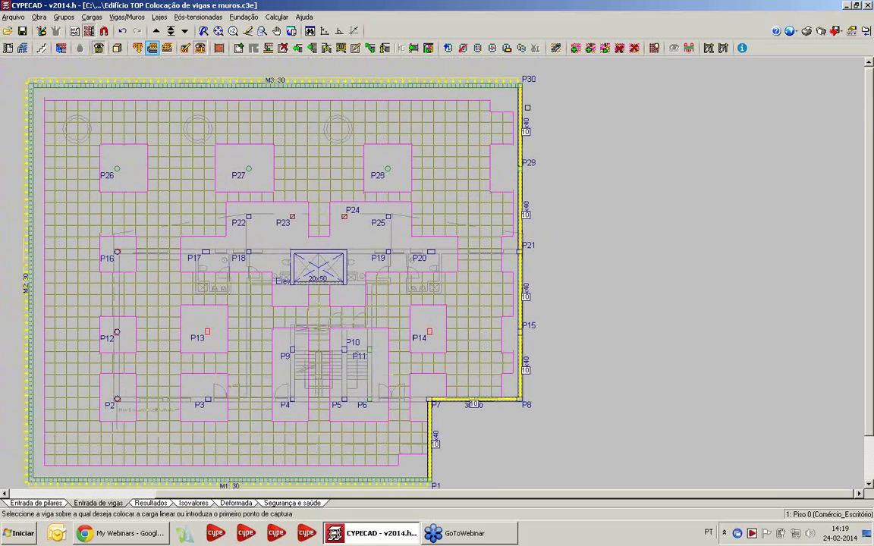
pyautogui.click(429, 463)
pyautogui.scroll(-1, 456, 163)
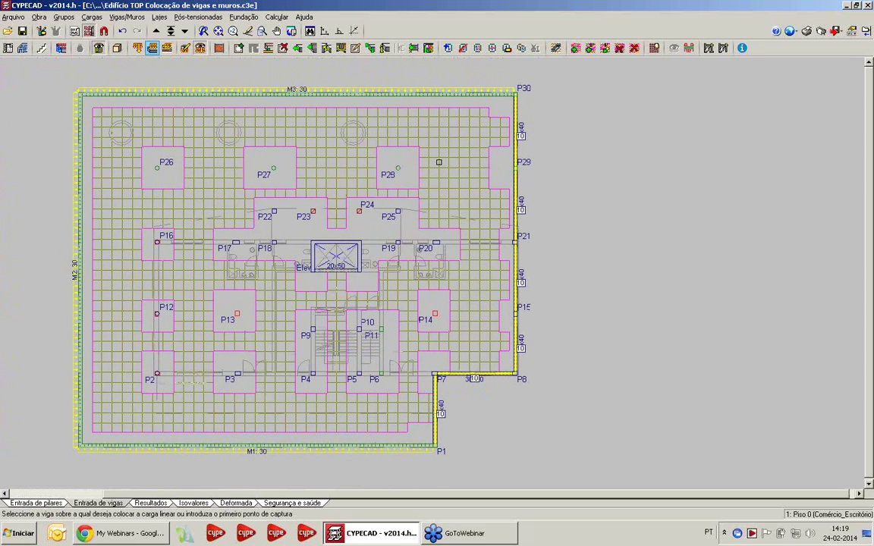
# Open the job Edifício TOP Cópia entre pisos from the Webinar Cypecad folder
pyautogui.click(20, 18)
pyautogui.click(26, 42)
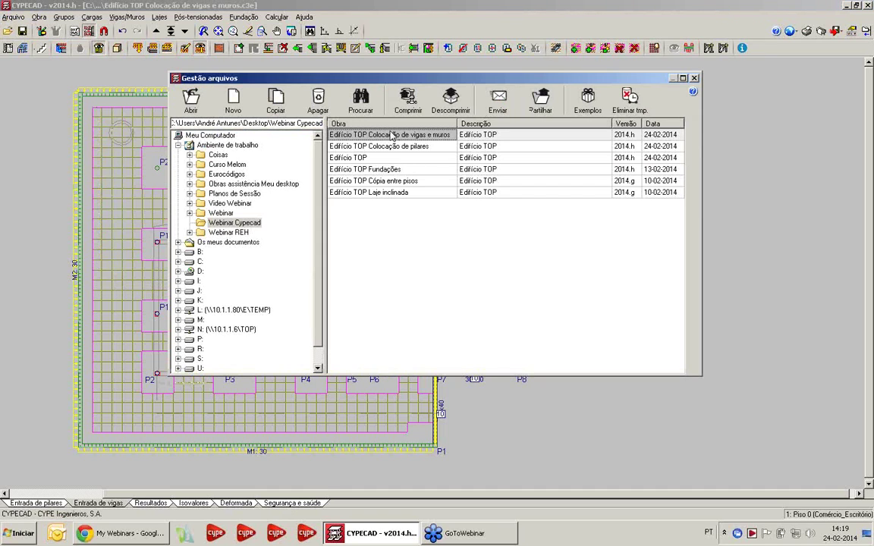
pyautogui.doubleClick(379, 180)
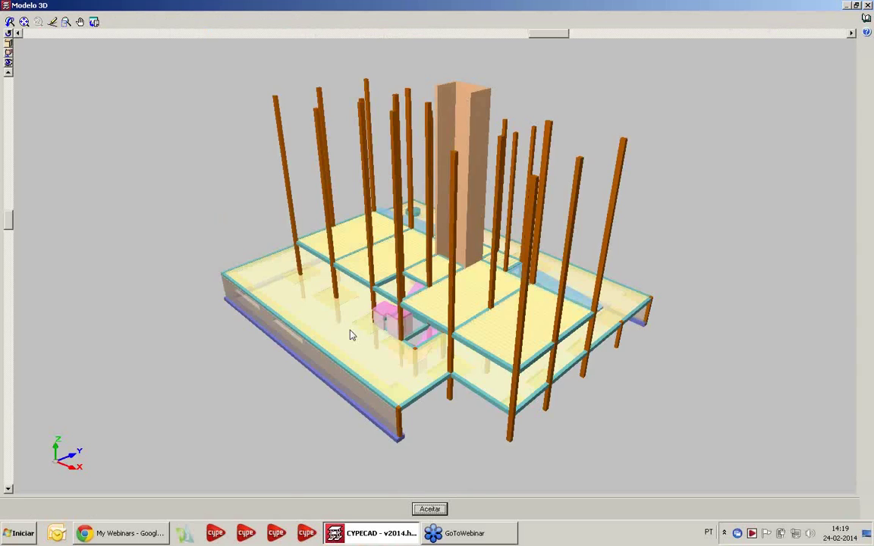
# Examine the floors modelled so far from several angles in the 3D view, then close it
pyautogui.moveTo(351, 335); pyautogui.dragTo(394, 277)
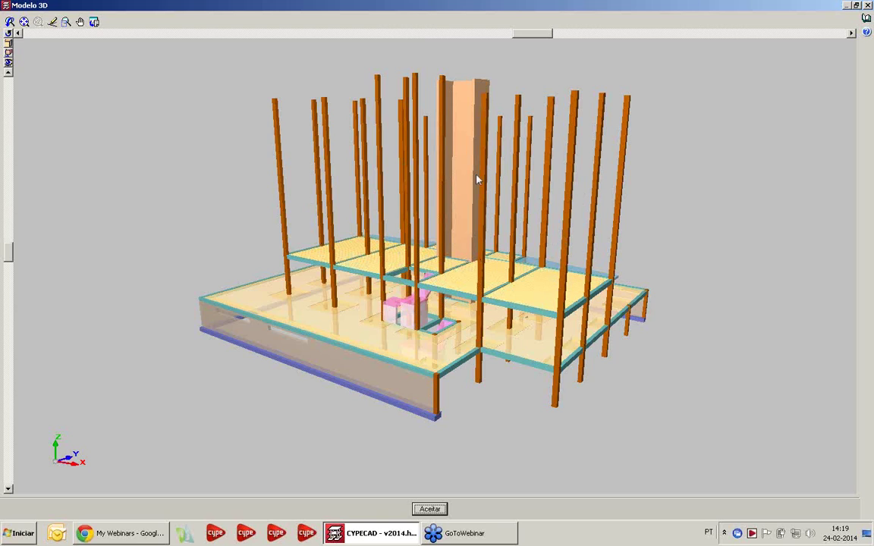
pyautogui.moveTo(491, 280)
pyautogui.mouseDown()
pyautogui.moveTo(493, 299)
pyautogui.moveTo(482, 285)
pyautogui.mouseUp()
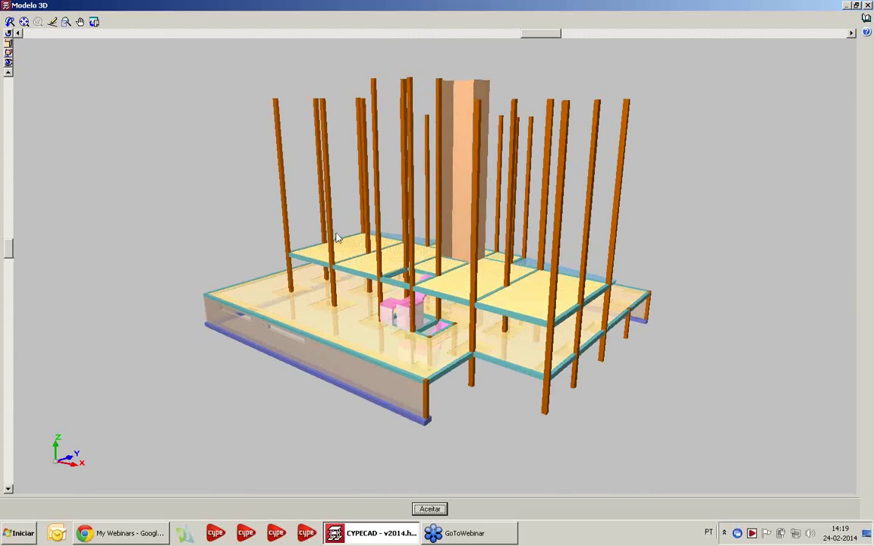
pyautogui.click(429, 510)
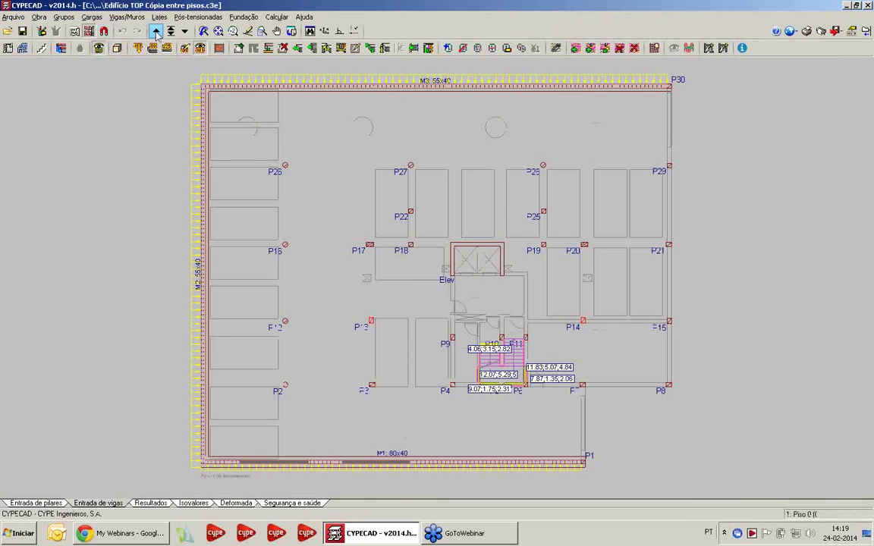
# Go up through the floor groups to the empty Piso 2 até 4 (Habitação) plan
pyautogui.click(155, 31)
pyautogui.click(156, 31)
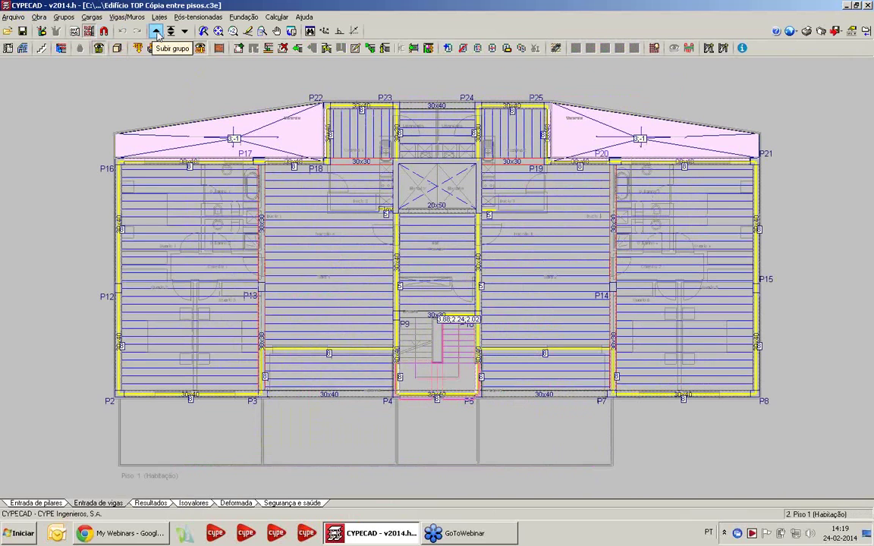
pyautogui.click(155, 31)
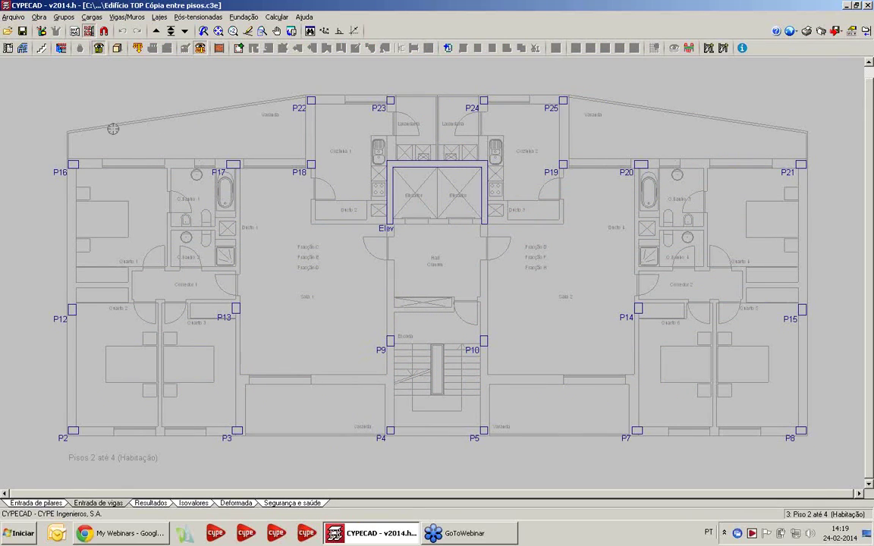
pyautogui.click(38, 16)
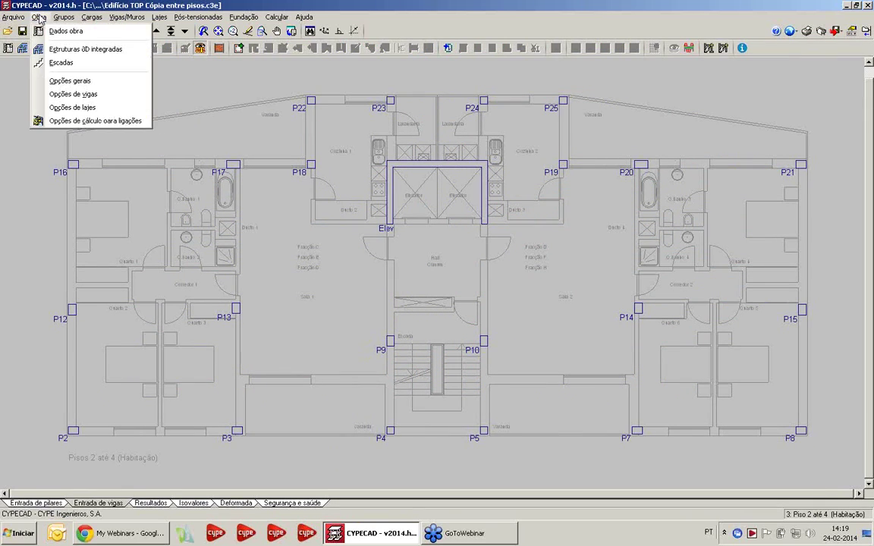
# Copy the Piso 1 (Habitação) group's beams, slabs and loads into the Piso 2 até 4 (Habitação) group
pyautogui.moveTo(64, 20)
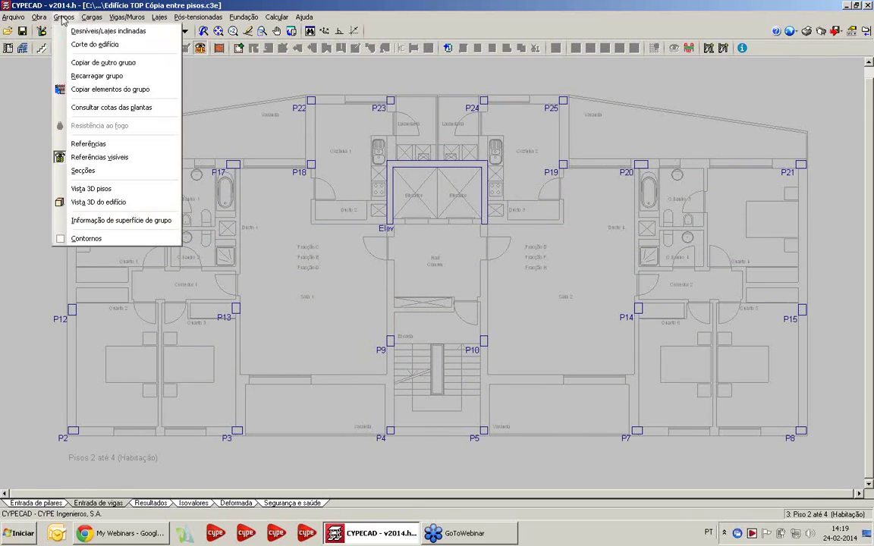
pyautogui.click(104, 65)
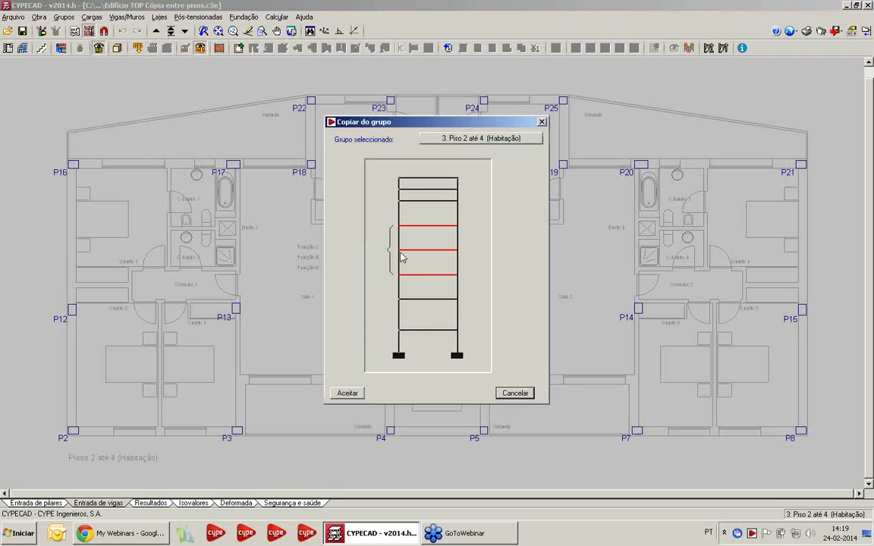
pyautogui.click(428, 301)
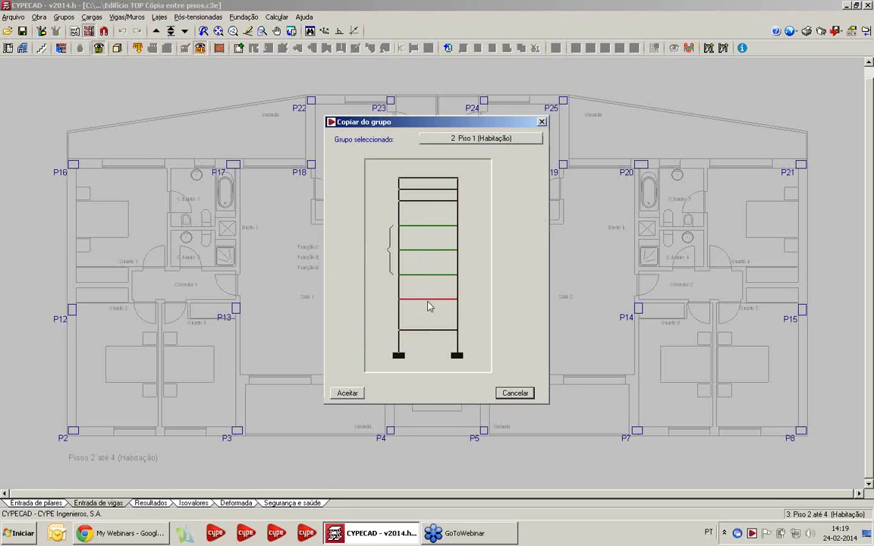
pyautogui.click(403, 275)
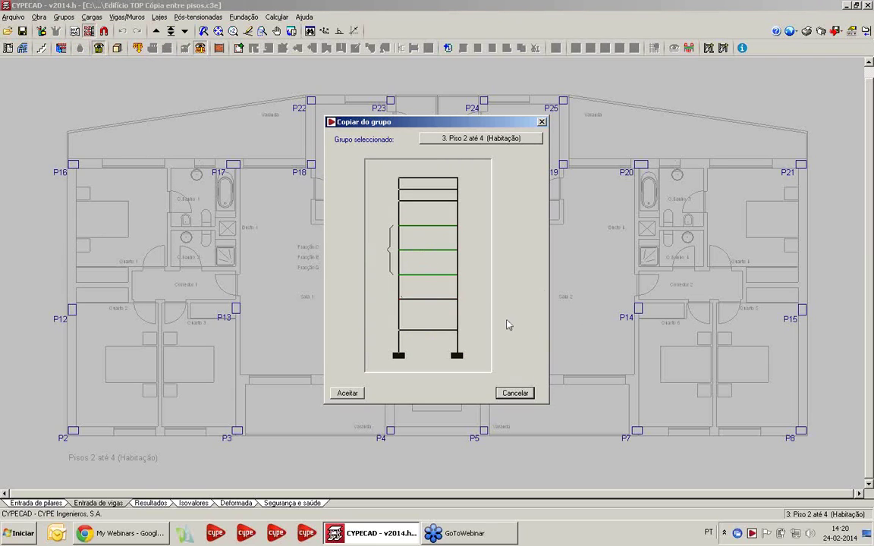
pyautogui.click(418, 302)
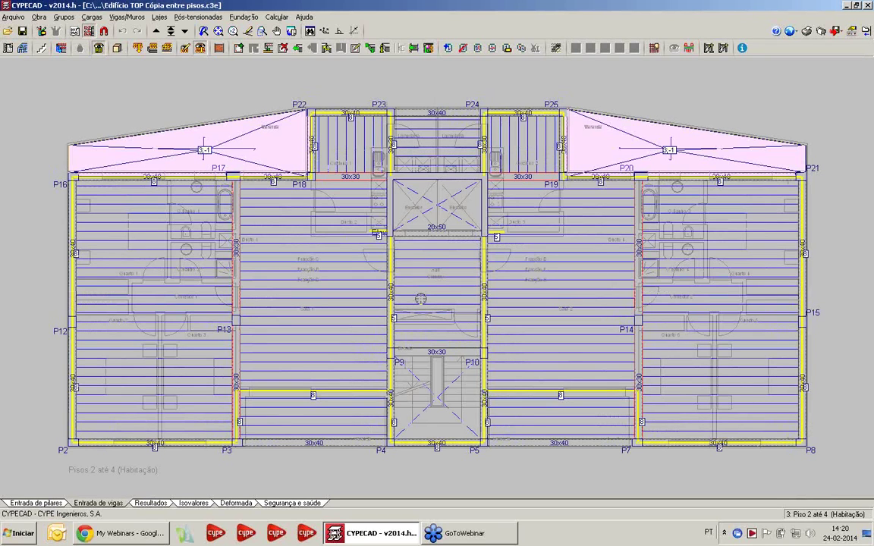
# Examine the copied upper floors from several angles in the building's 3D view, then close it
pyautogui.click(118, 49)
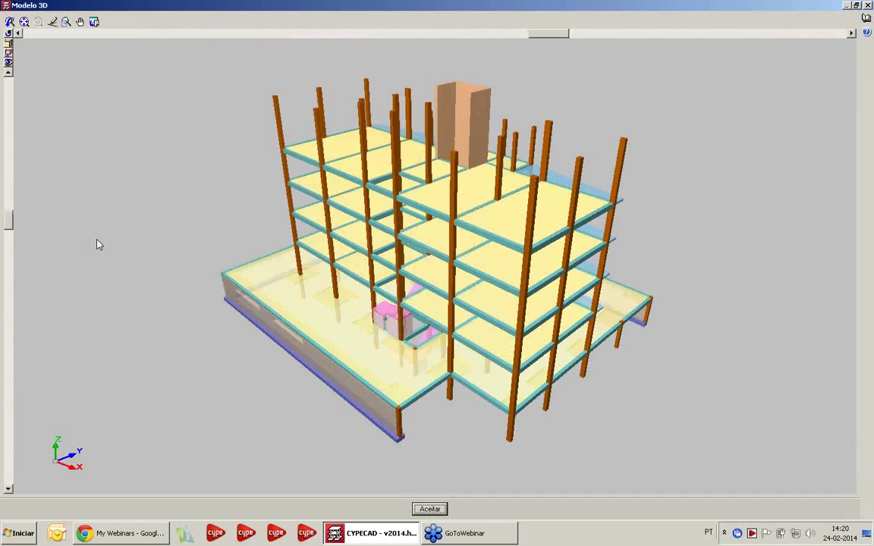
pyautogui.moveTo(273, 380); pyautogui.dragTo(296, 361)
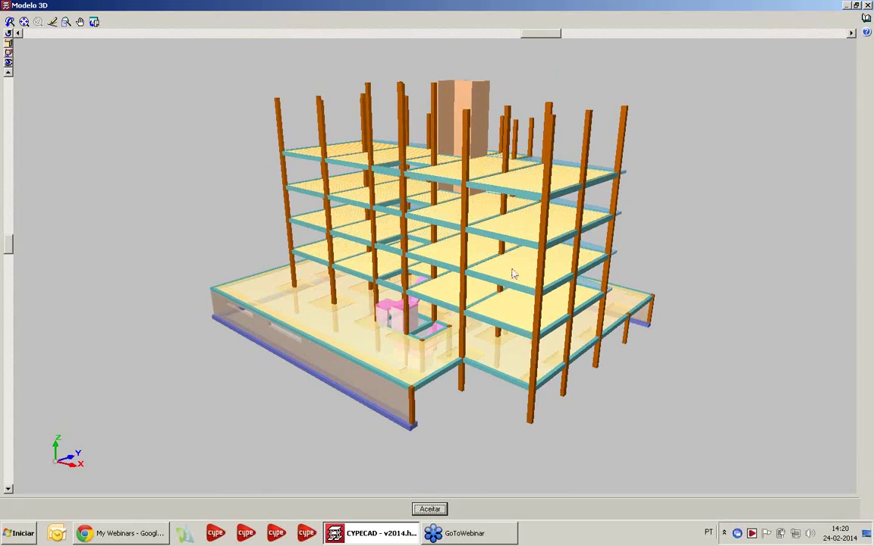
pyautogui.moveTo(462, 264); pyautogui.dragTo(503, 295)
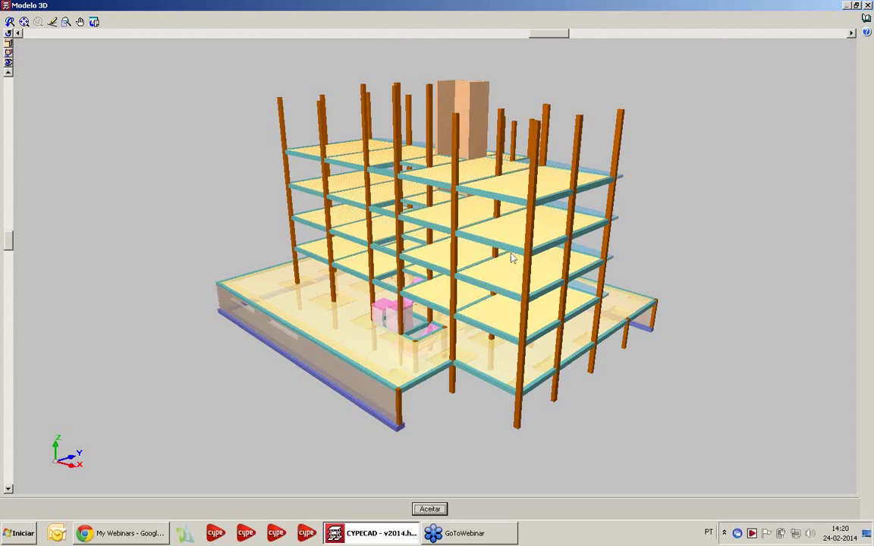
pyautogui.moveTo(498, 268); pyautogui.dragTo(505, 283)
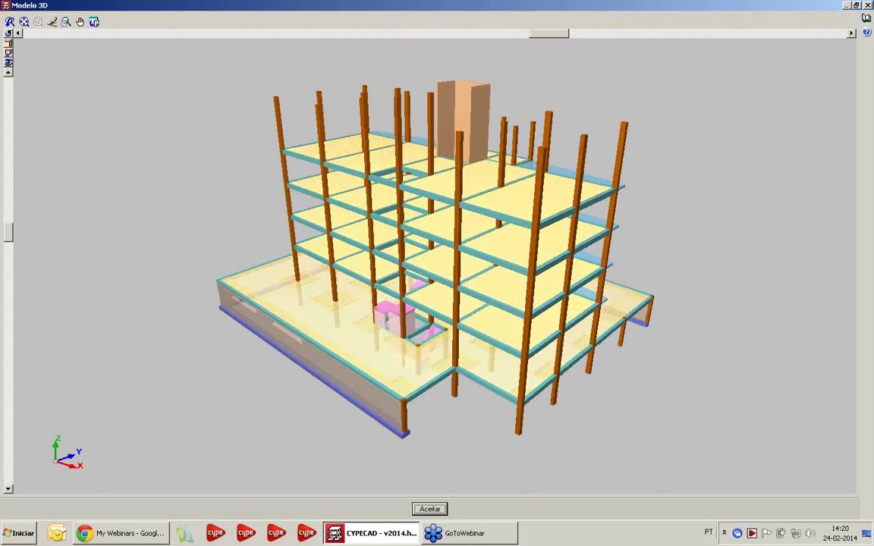
pyautogui.click(867, 6)
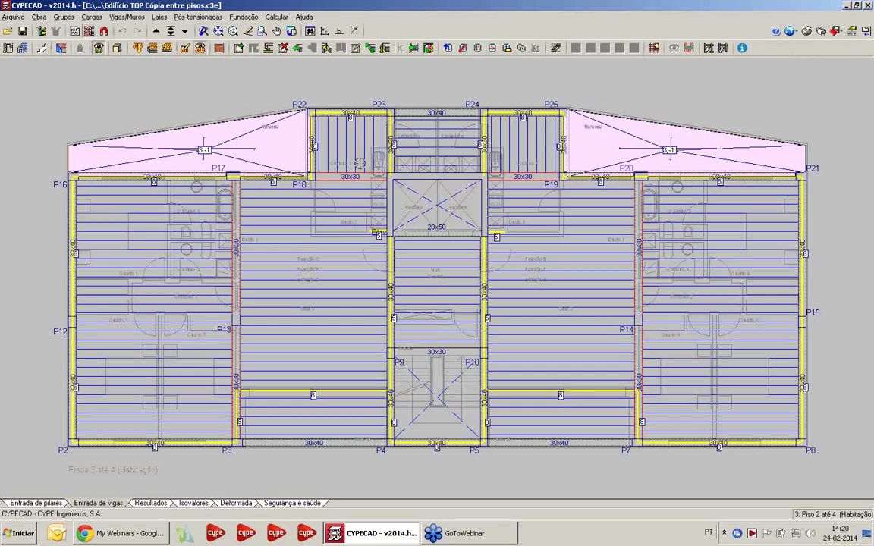
# Open the job Edifício TOP Laje inclinada from the Webinar Cypecad folder
pyautogui.click(23, 18)
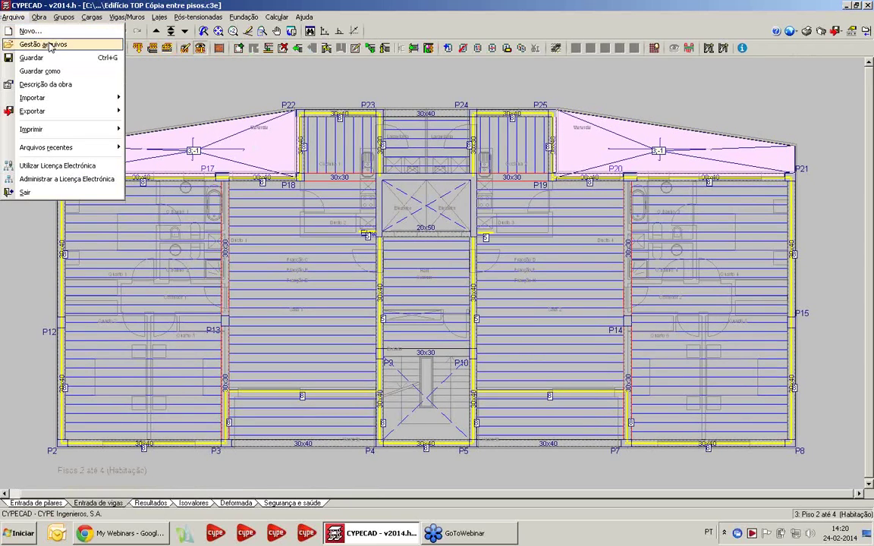
pyautogui.click(45, 45)
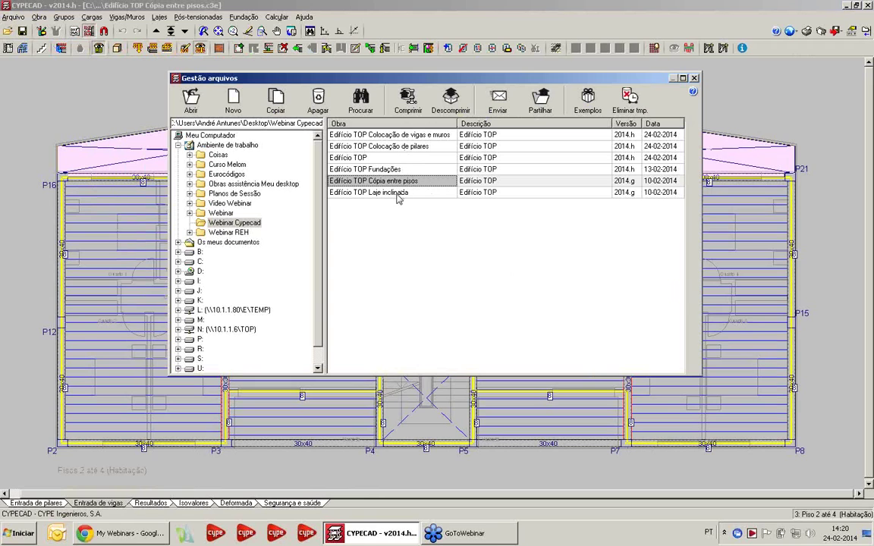
pyautogui.doubleClick(360, 181)
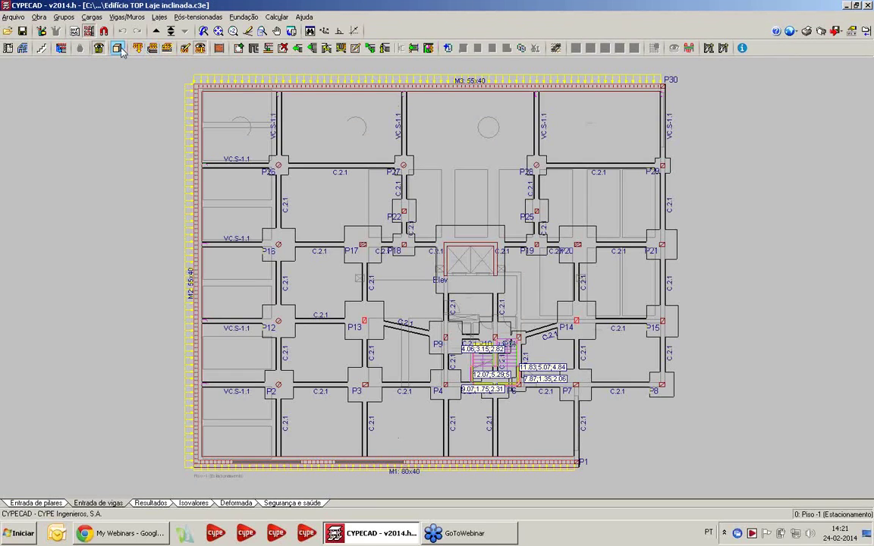
# Examine the inclined roof slabs and their beams from several angles in the building's 3D view, then close it
pyautogui.click(118, 48)
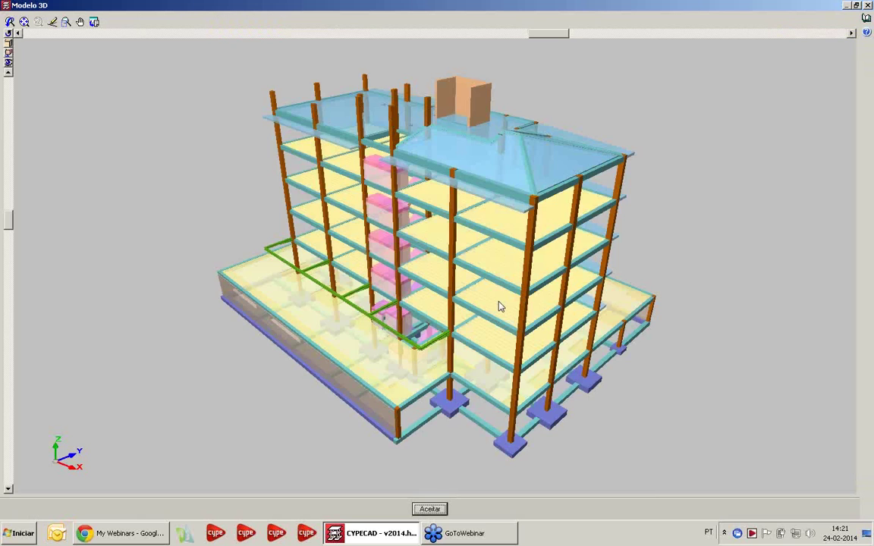
pyautogui.moveTo(498, 306); pyautogui.dragTo(705, 328)
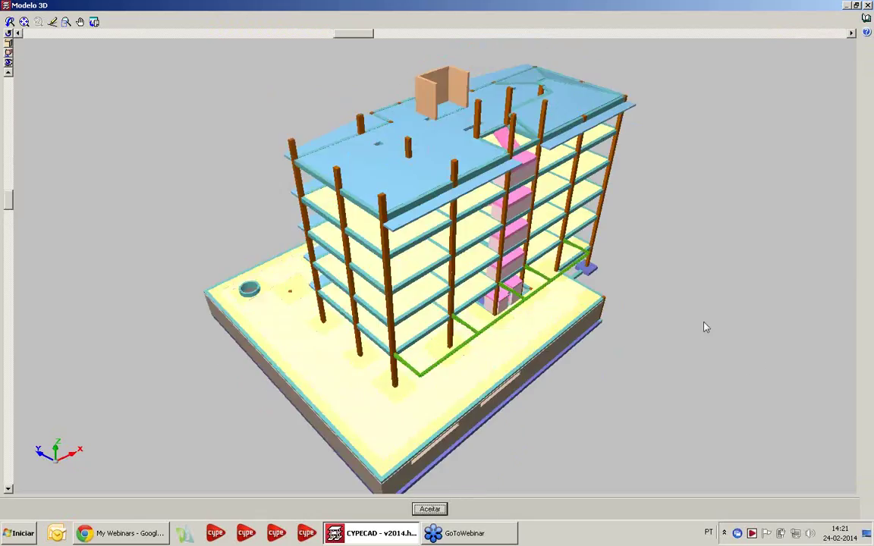
pyautogui.scroll(5, 517, 90)
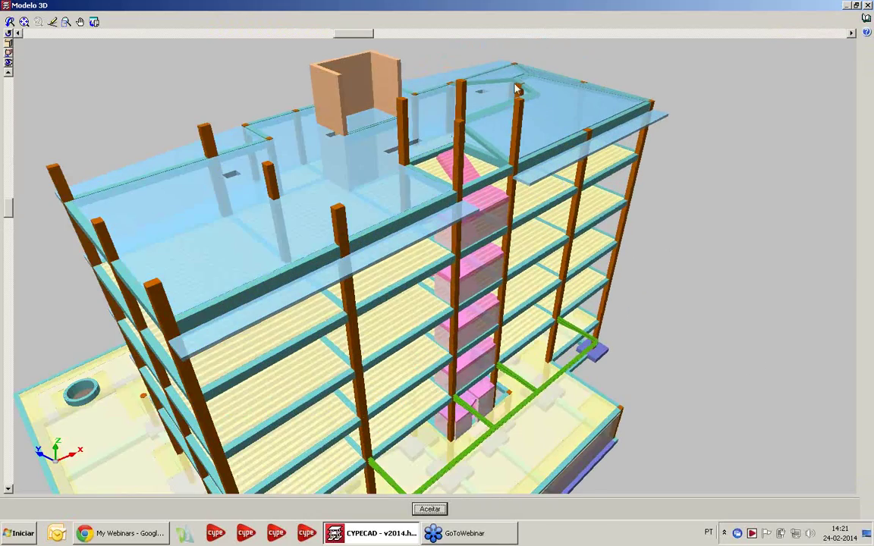
pyautogui.moveTo(516, 89); pyautogui.dragTo(301, 146)
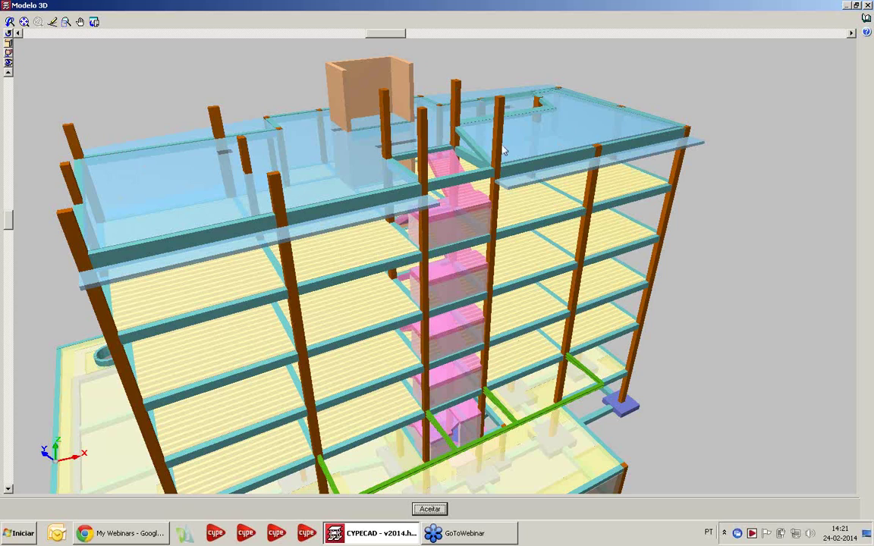
pyautogui.moveTo(503, 151); pyautogui.dragTo(210, 204)
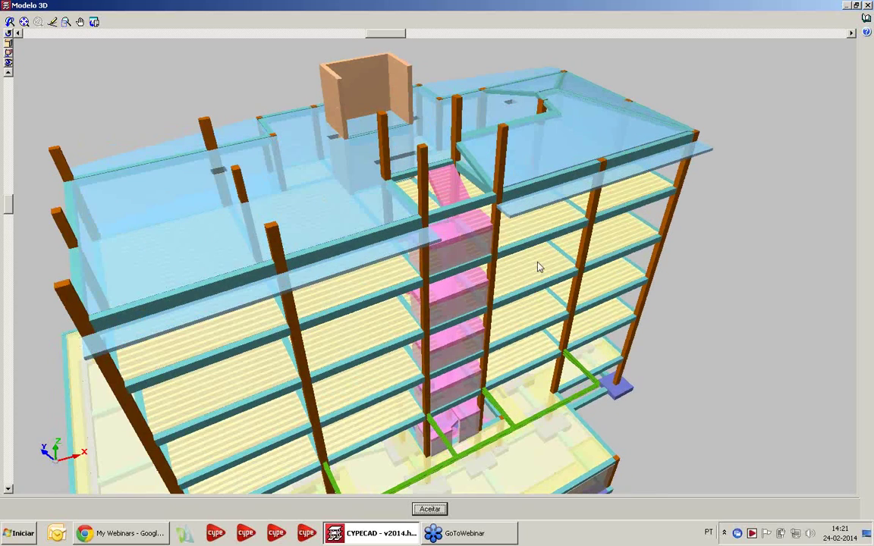
pyautogui.moveTo(538, 267); pyautogui.dragTo(564, 173)
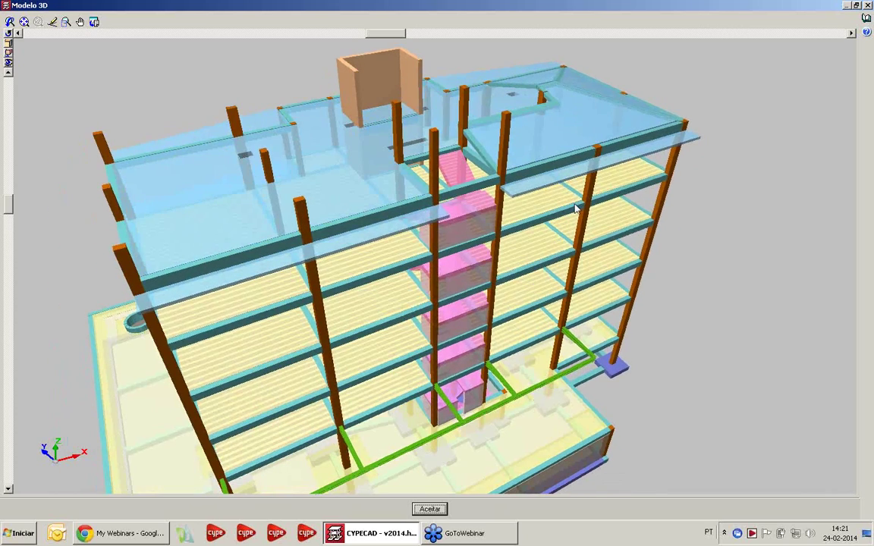
pyautogui.moveTo(577, 208); pyautogui.dragTo(532, 189)
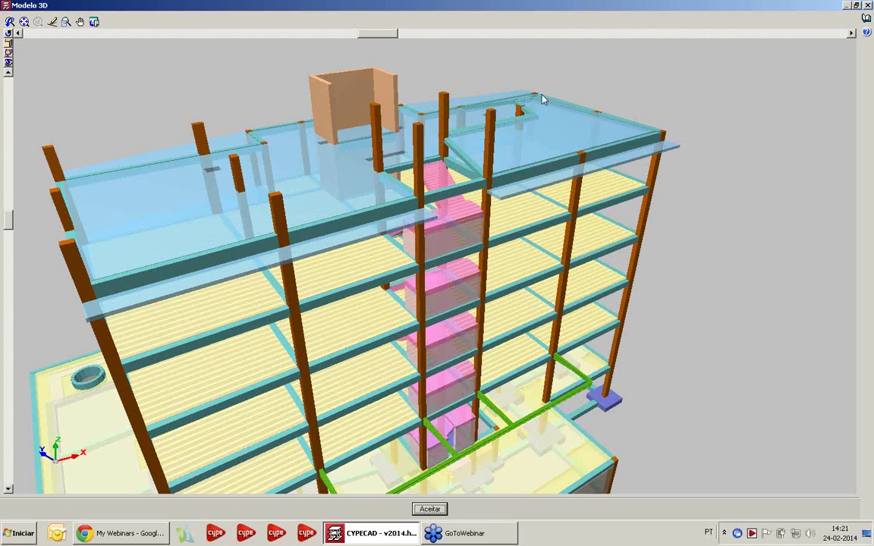
pyautogui.moveTo(433, 97); pyautogui.dragTo(510, 82)
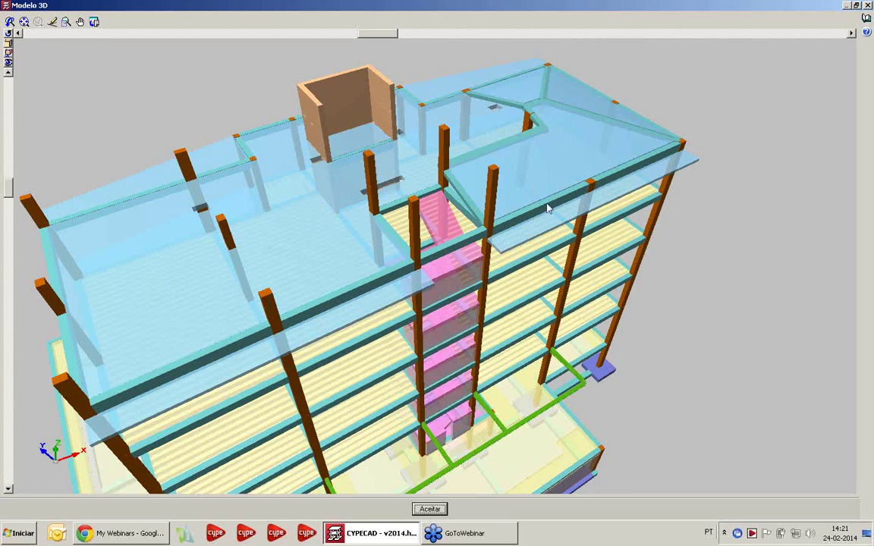
pyautogui.moveTo(548, 208); pyautogui.dragTo(554, 179)
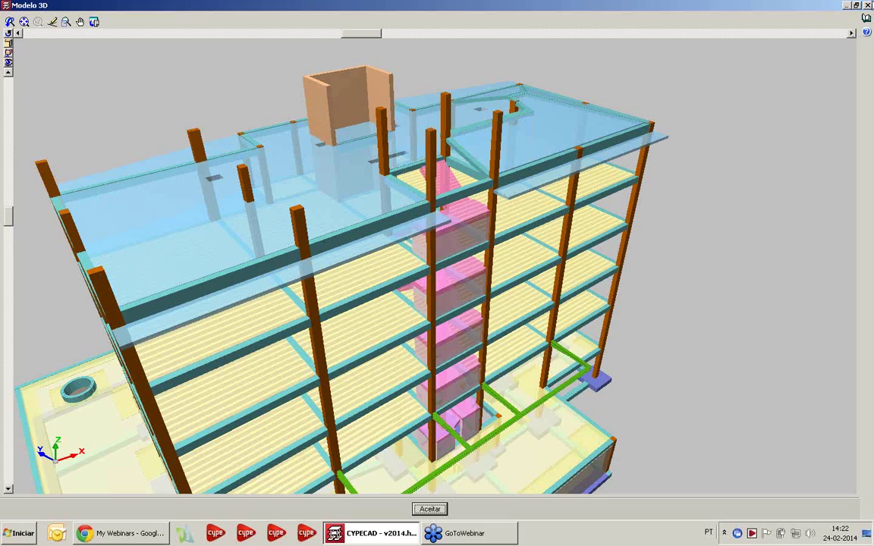
pyautogui.click(869, 5)
# Go to the Desvão group and hide the loads on its plan
pyautogui.click(171, 31)
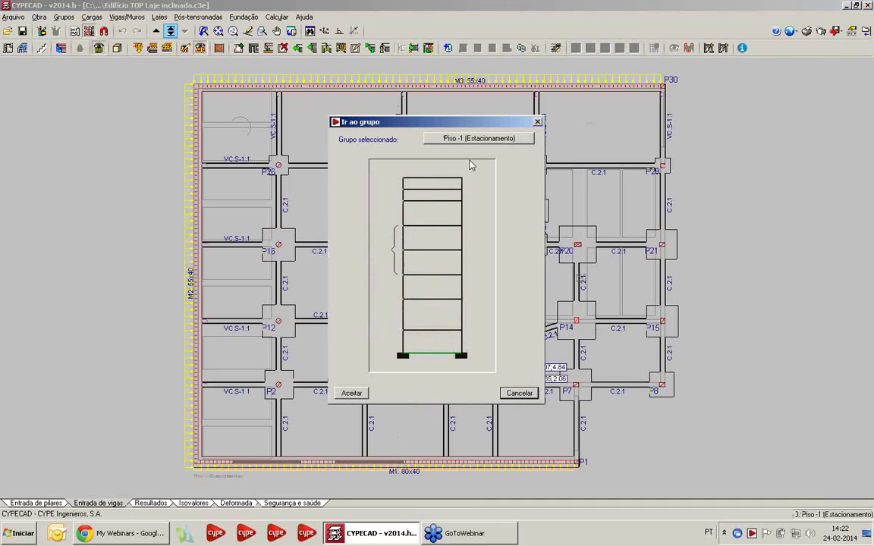
pyautogui.click(431, 202)
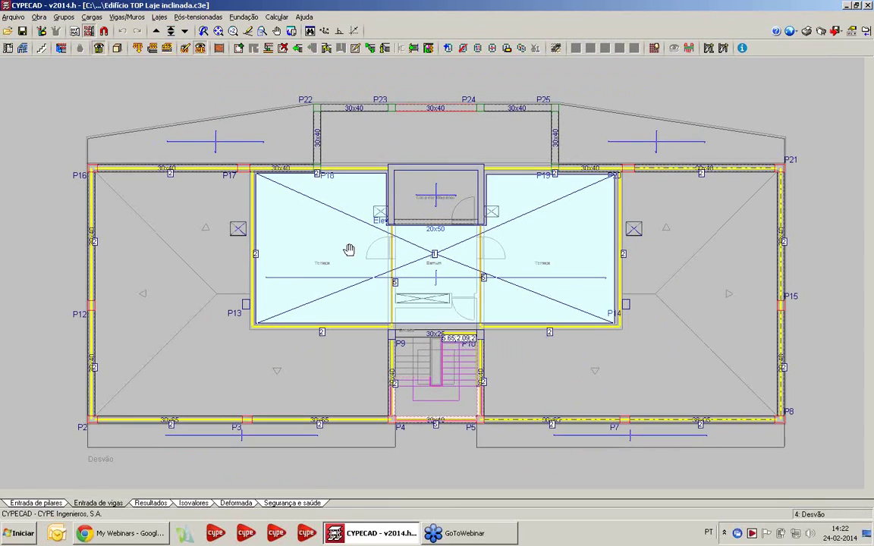
pyautogui.click(202, 49)
pyautogui.moveTo(177, 173); pyautogui.dragTo(191, 153, button='middle')
pyautogui.scroll(-1, 195, 184)
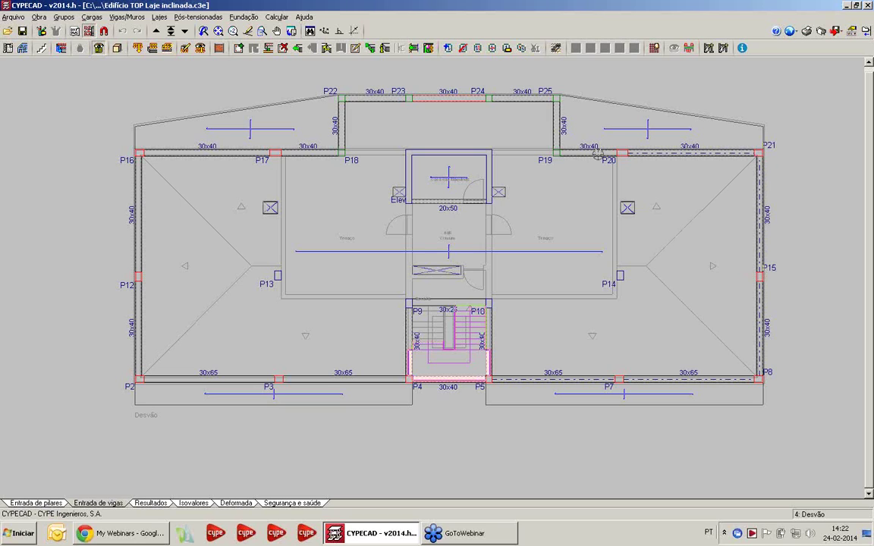
# Make the 30x65 edge beams P3–P4 and P2–P3 common with the upper group Cobertura
pyautogui.click(127, 17)
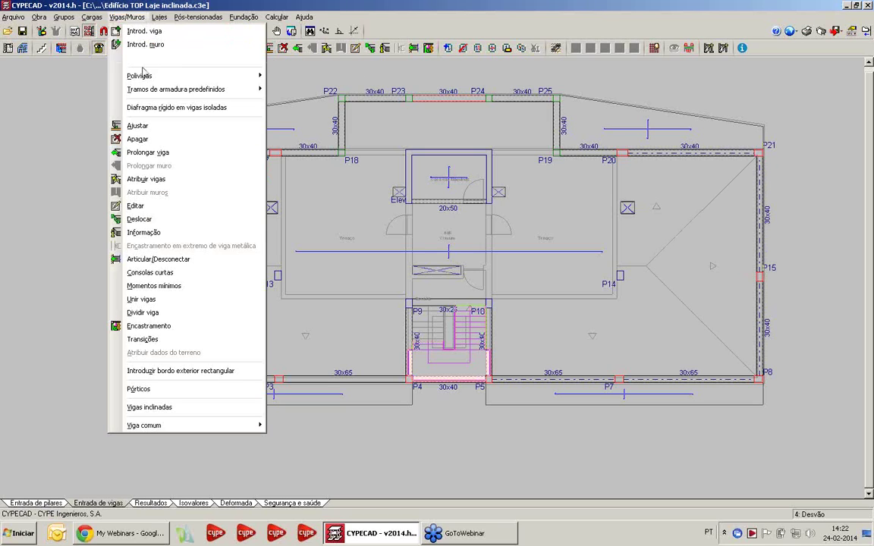
pyautogui.moveTo(197, 426)
pyautogui.click(304, 422)
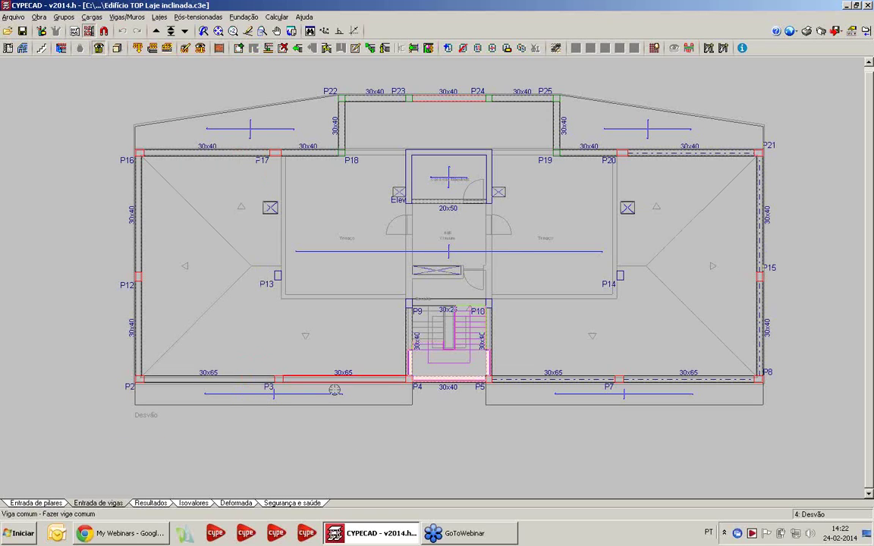
pyautogui.click(344, 380)
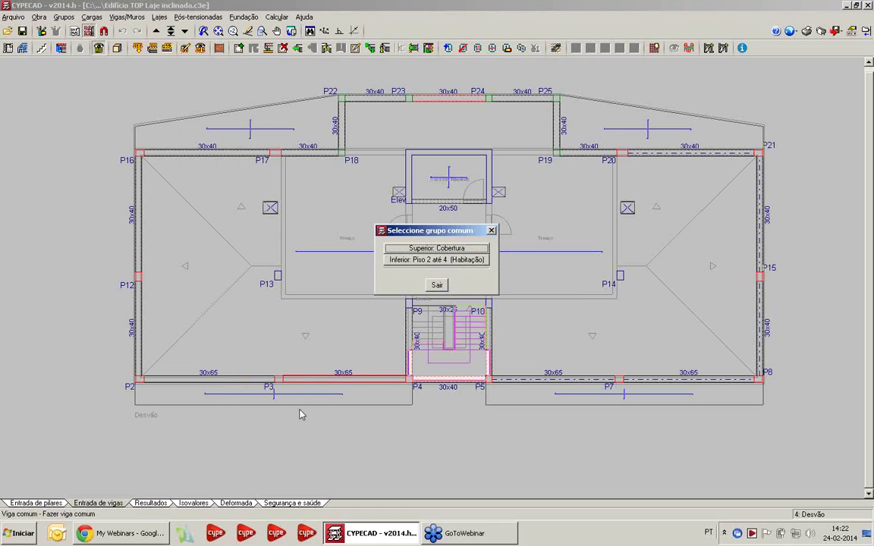
pyautogui.click(443, 250)
pyautogui.click(208, 379)
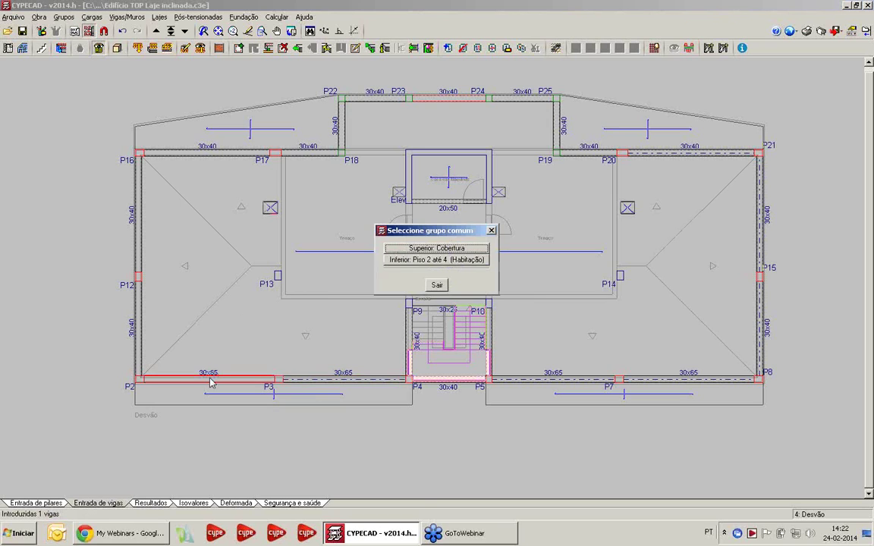
pyautogui.click(439, 251)
# Make the 30x40 edge beams P2–P12, P12–P16 and P16–P17 common with the upper group Cobertura
pyautogui.click(135, 292)
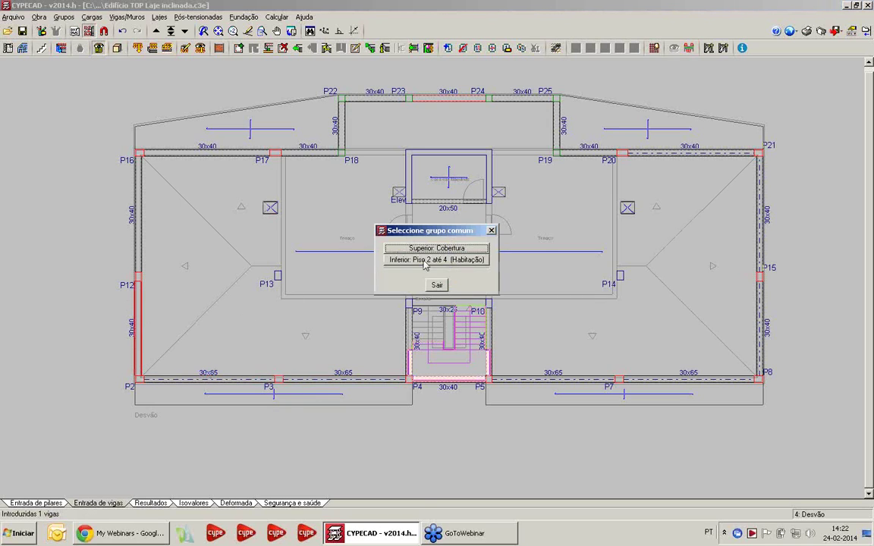
pyautogui.click(432, 251)
pyautogui.click(138, 218)
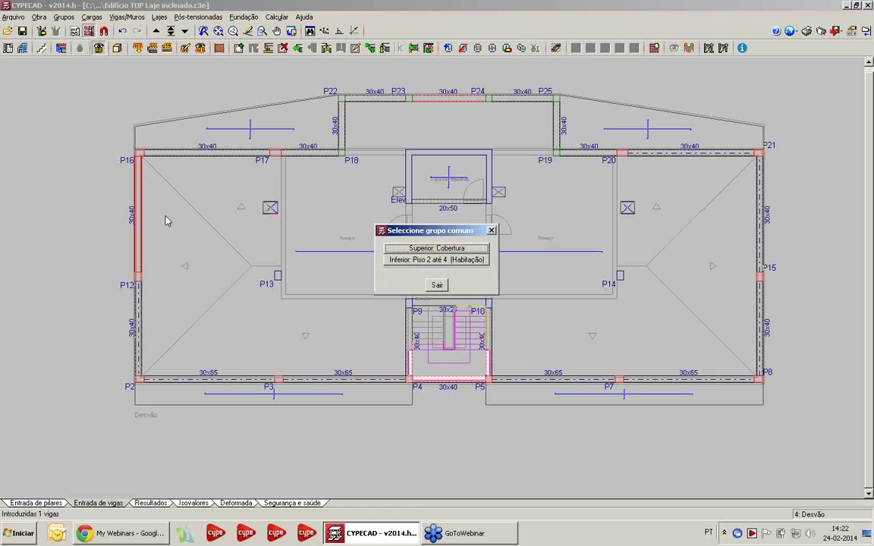
pyautogui.click(418, 251)
pyautogui.click(193, 152)
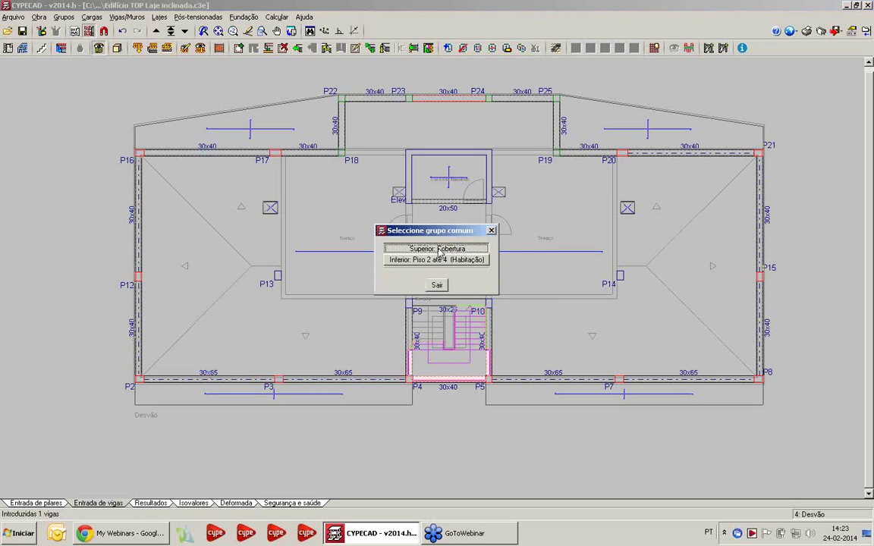
pyautogui.click(428, 248)
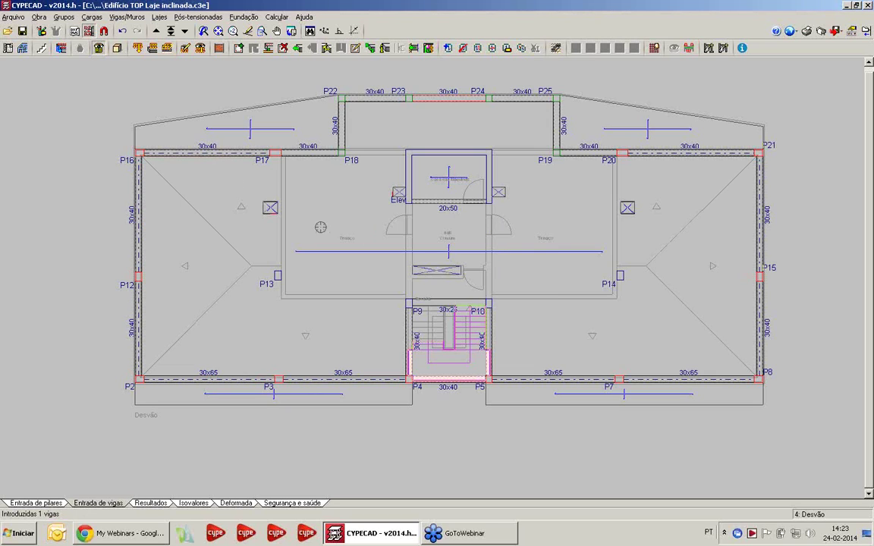
# Go up to the Cobertura group and define the current beam as a flat beam (Rasa) 0.3 m wide
pyautogui.click(156, 32)
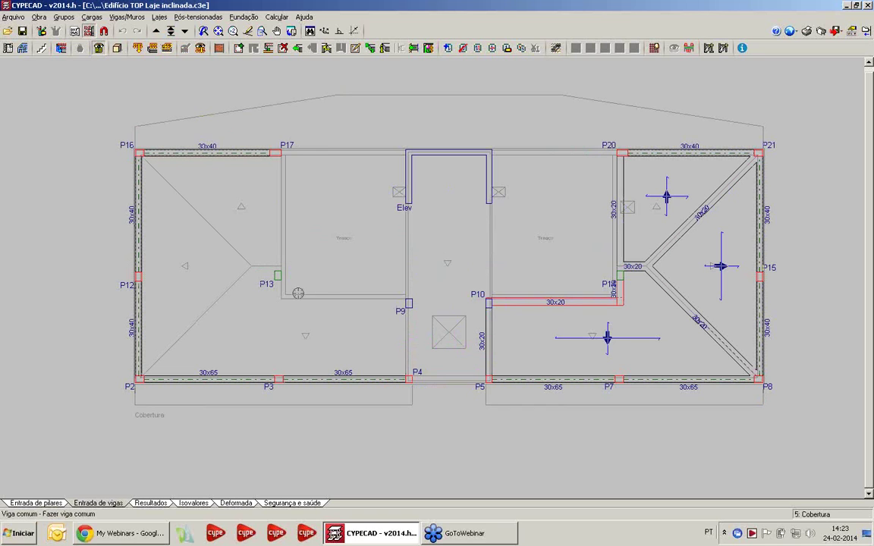
pyautogui.scroll(2, 314, 290)
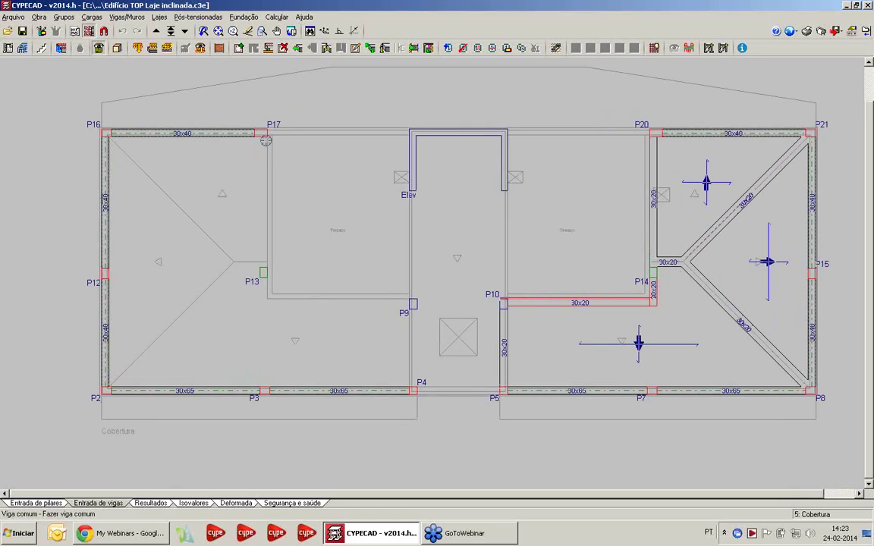
pyautogui.click(238, 48)
pyautogui.click(318, 131)
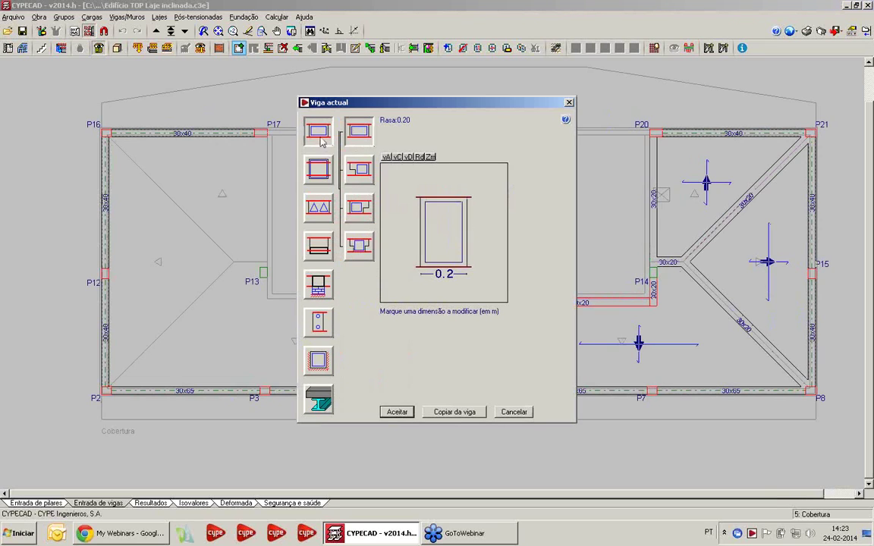
pyautogui.click(446, 276)
pyautogui.write('0.3')
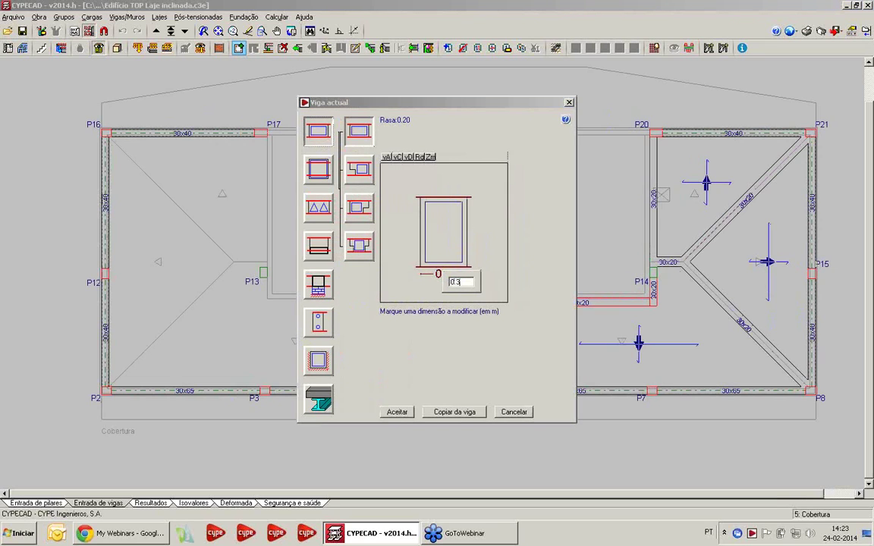
pyautogui.press('Return')
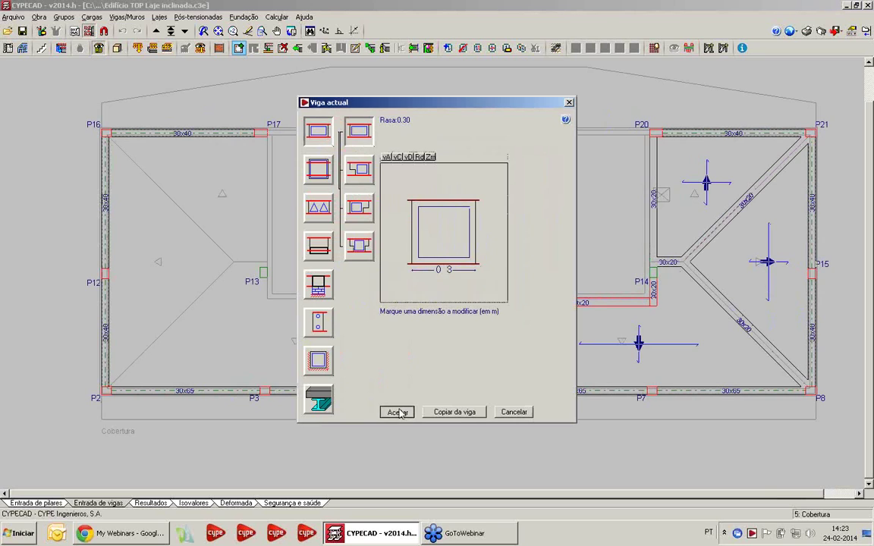
pyautogui.click(397, 412)
# Draw straight flat beams from P13, one running past P17 and the other running the opposite way past the terrace corner
pyautogui.click(263, 272)
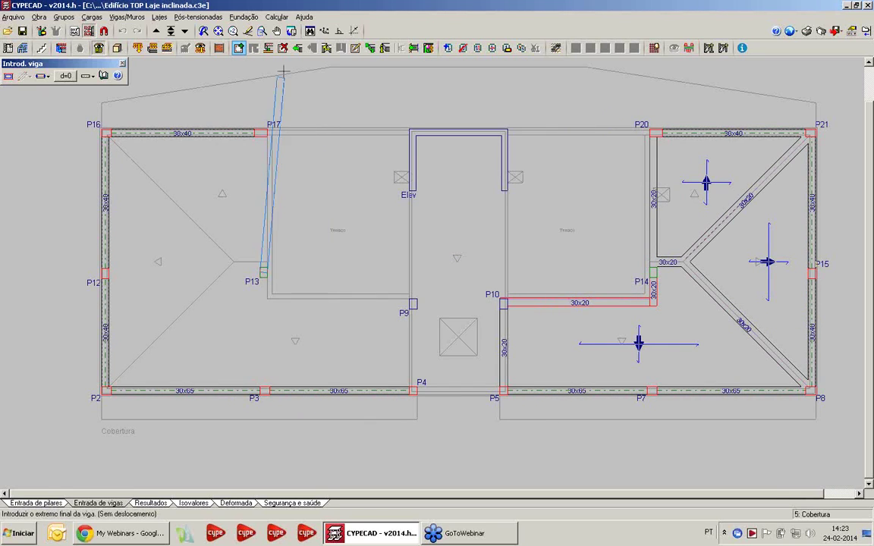
pyautogui.click(265, 92)
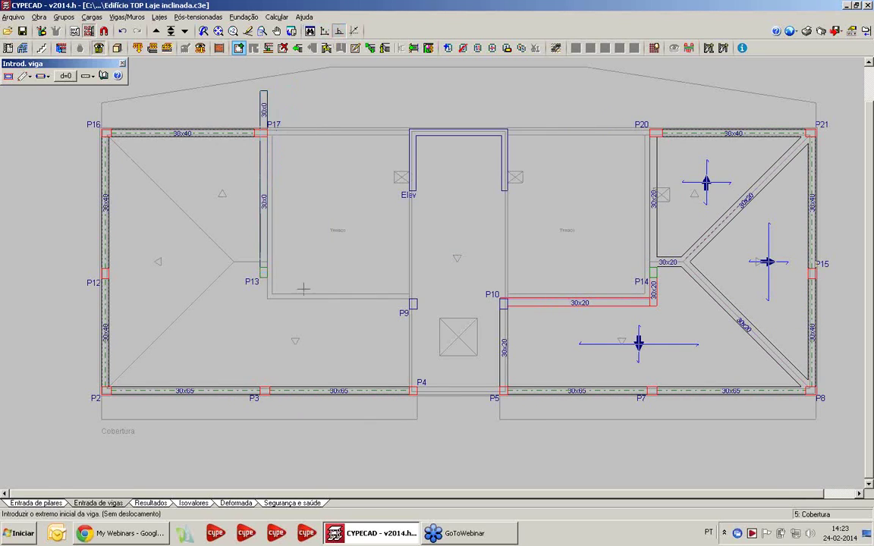
pyautogui.click(264, 272)
pyautogui.click(263, 325)
# Draw flat beams from P9, one along the terrace edge crossing the P13 beam and one running past P4
pyautogui.click(414, 304)
pyautogui.click(216, 304)
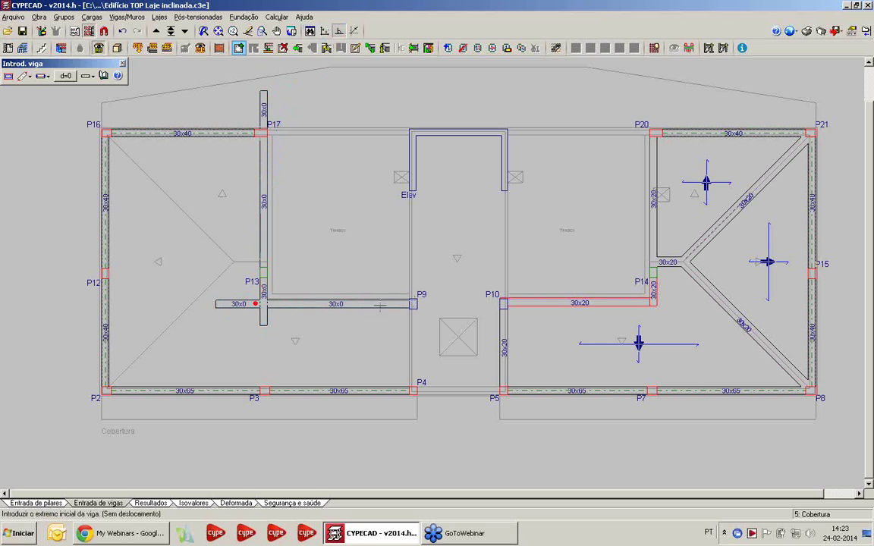
pyautogui.click(413, 305)
pyautogui.click(413, 438)
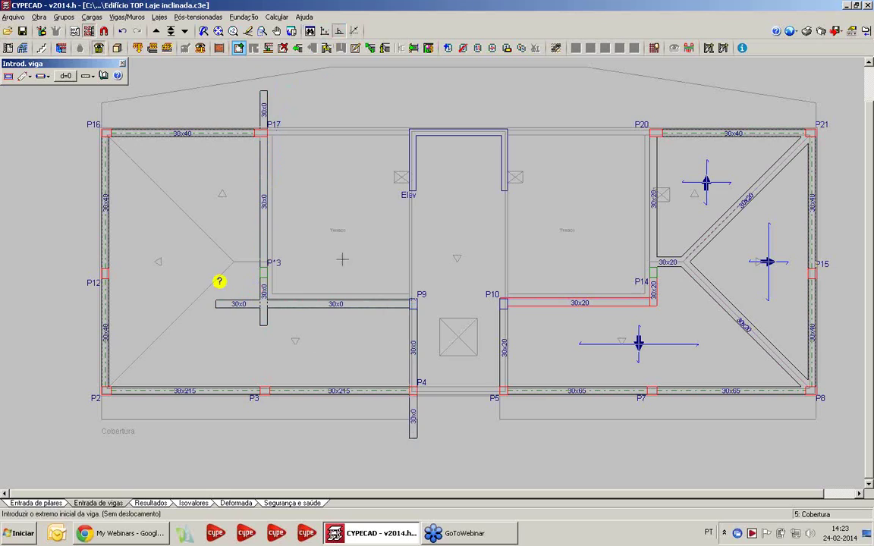
# Delete the overhanging beam stubs at the terrace corner below P13 and beyond P17
pyautogui.click(282, 47)
pyautogui.click(241, 304)
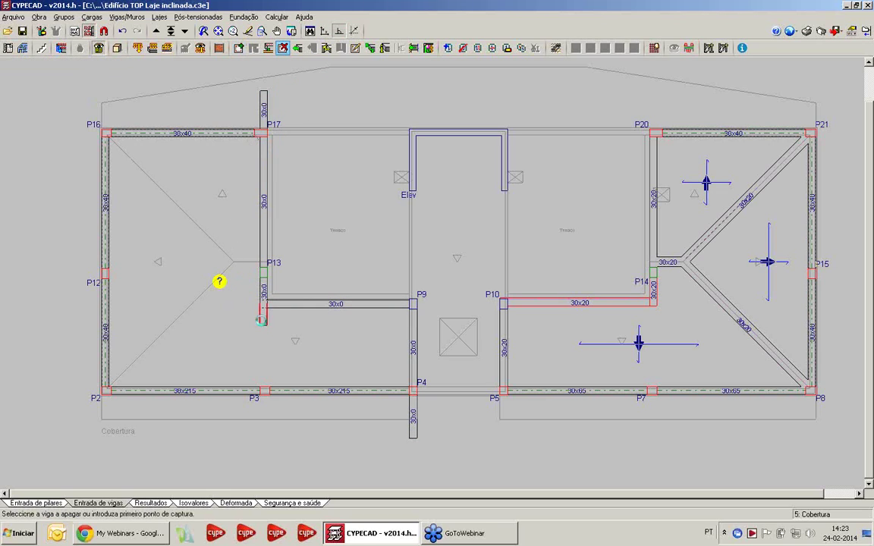
pyautogui.click(261, 314)
pyautogui.click(263, 106)
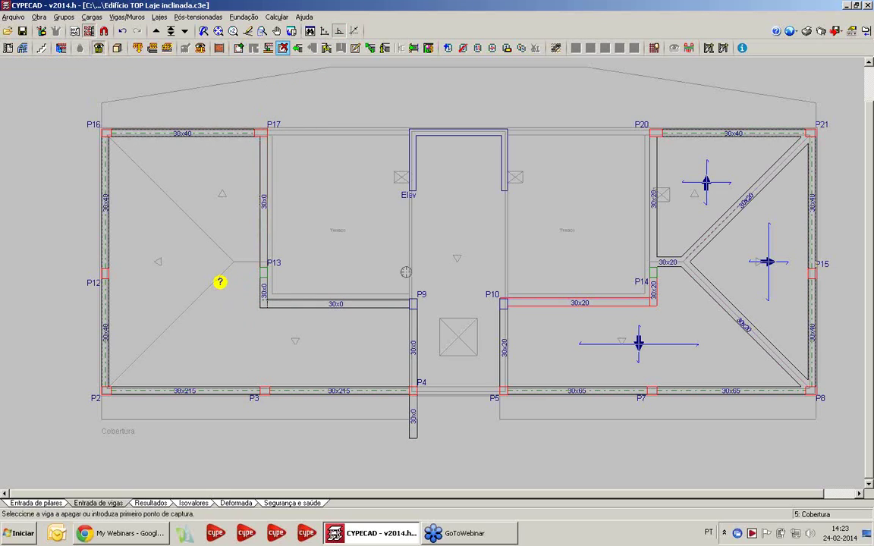
# Delete the short beam projecting beyond column P4
pyautogui.click(413, 422)
pyautogui.scroll(-1, 287, 336)
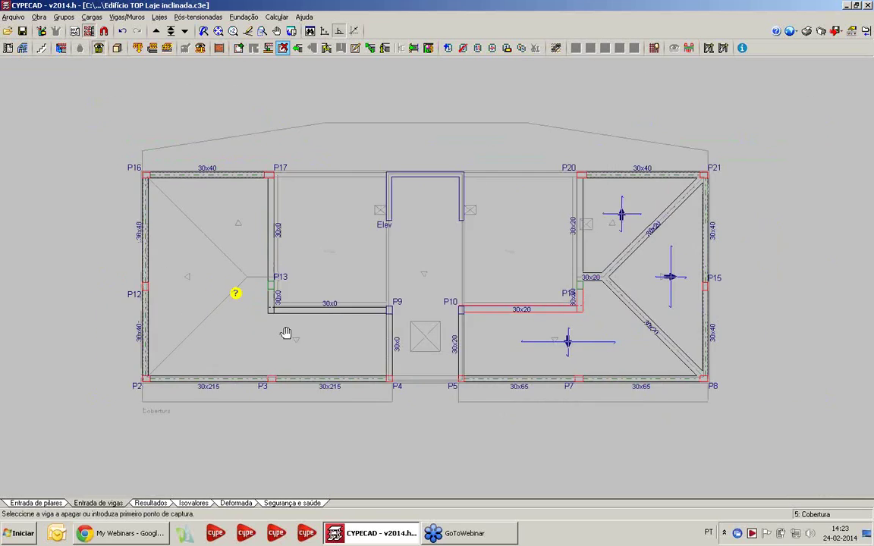
pyautogui.scroll(1, 287, 335)
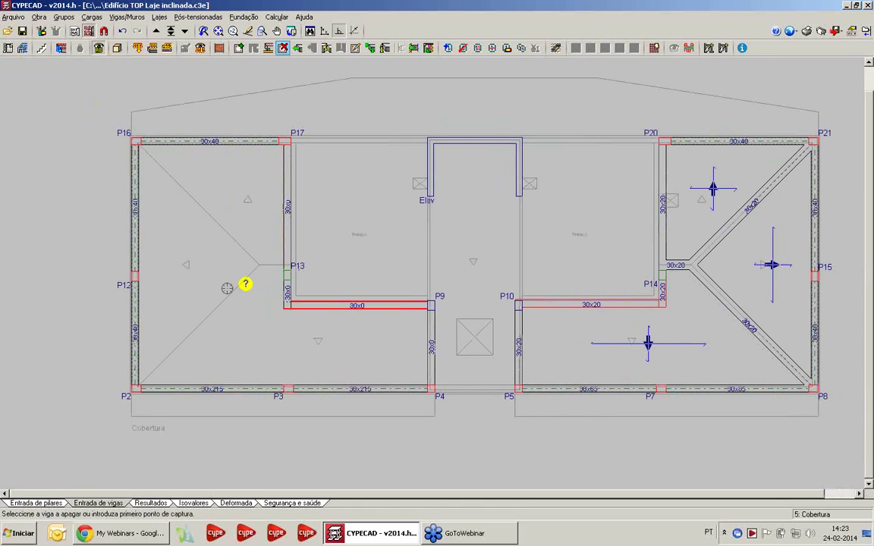
pyautogui.scroll(2, 227, 288)
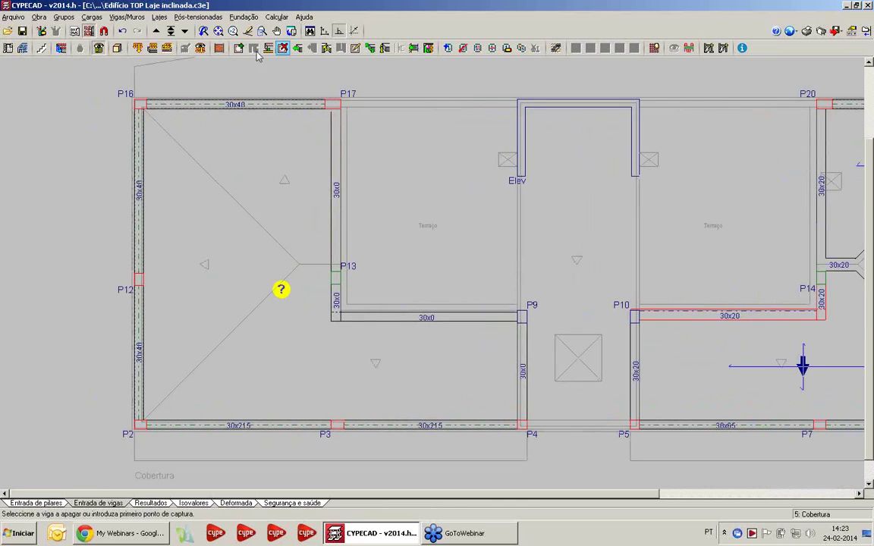
# Insert beams by template capture (Captura) along the ridge and both hip lines of the P2–P16 roof end, then return to Simples mode
pyautogui.click(238, 47)
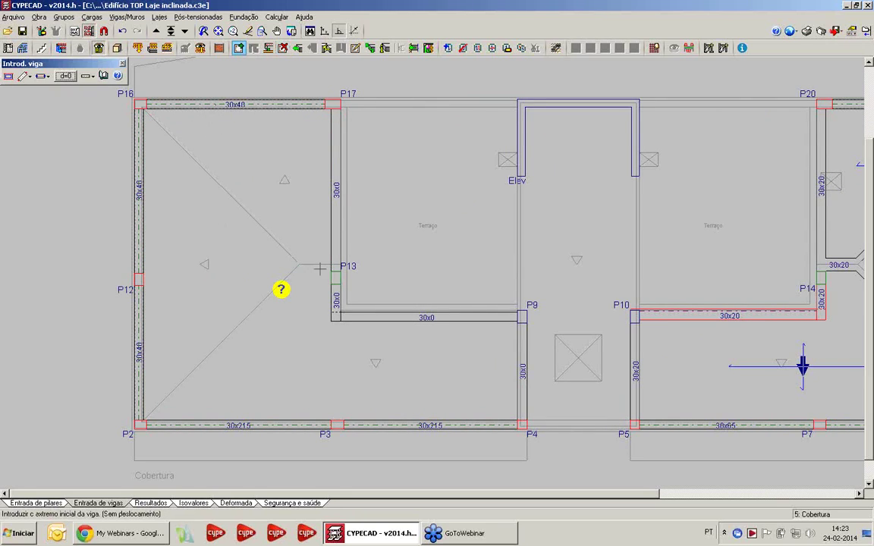
pyautogui.click(28, 76)
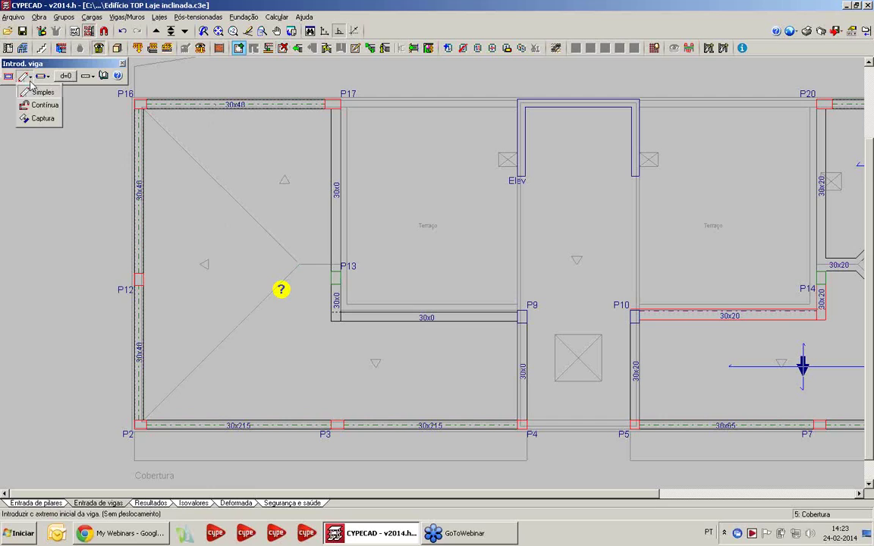
pyautogui.click(34, 114)
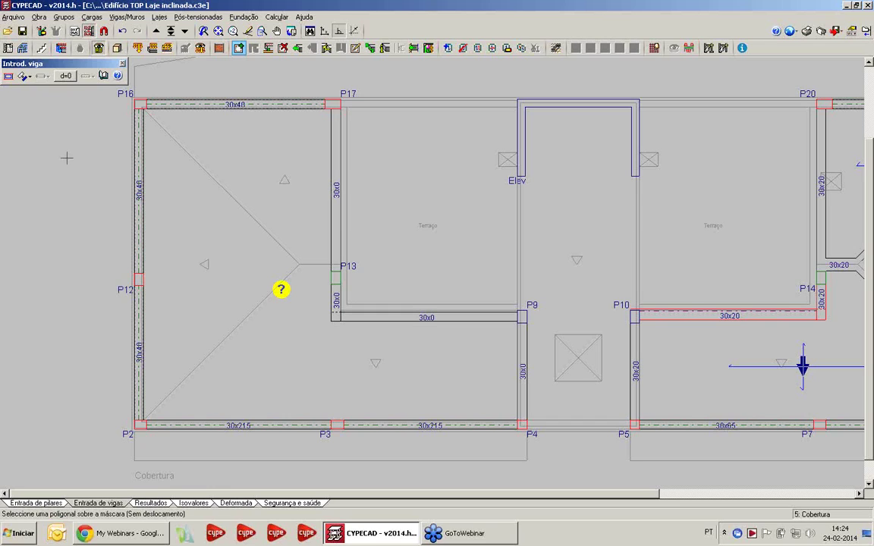
pyautogui.click(27, 76)
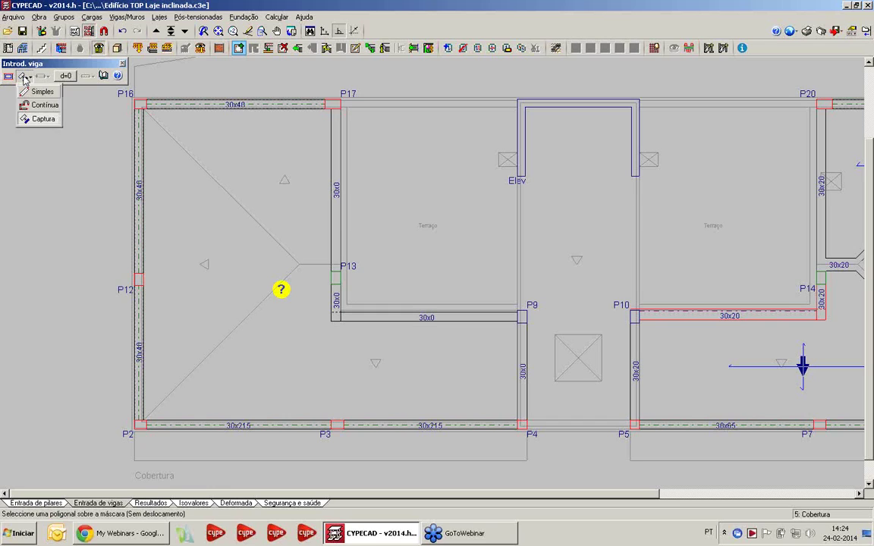
pyautogui.click(46, 119)
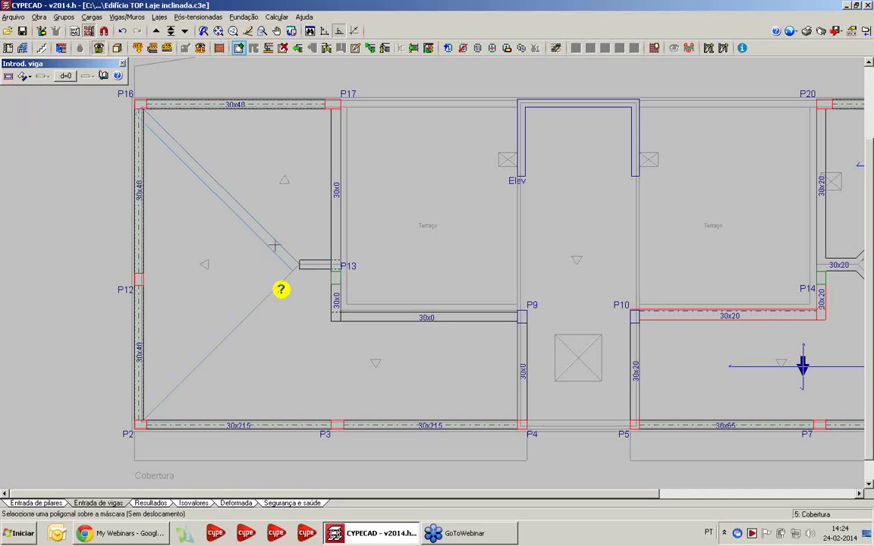
pyautogui.click(284, 278)
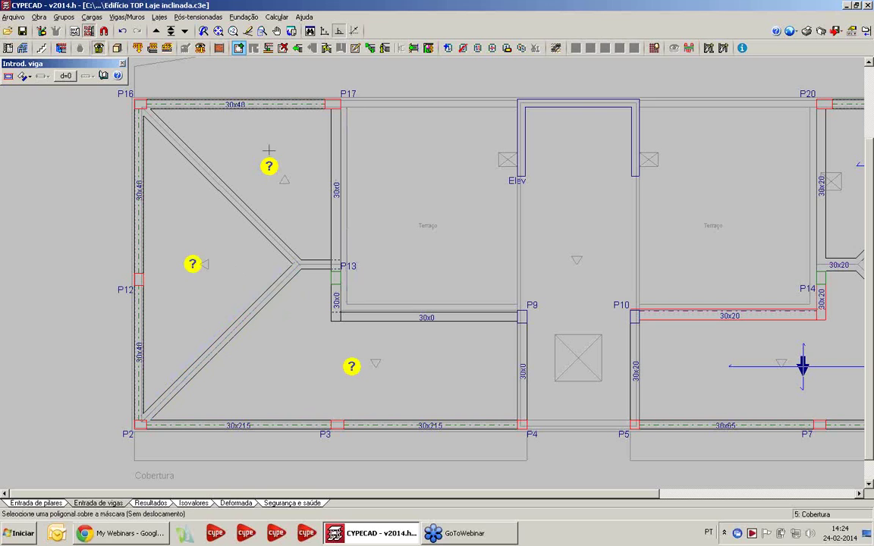
pyautogui.click(27, 76)
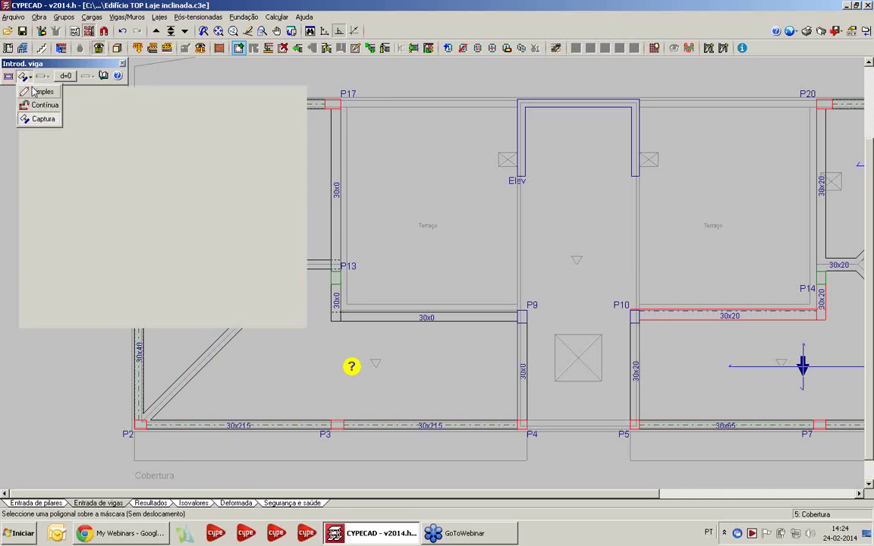
pyautogui.click(33, 91)
pyautogui.scroll(1, 346, 200)
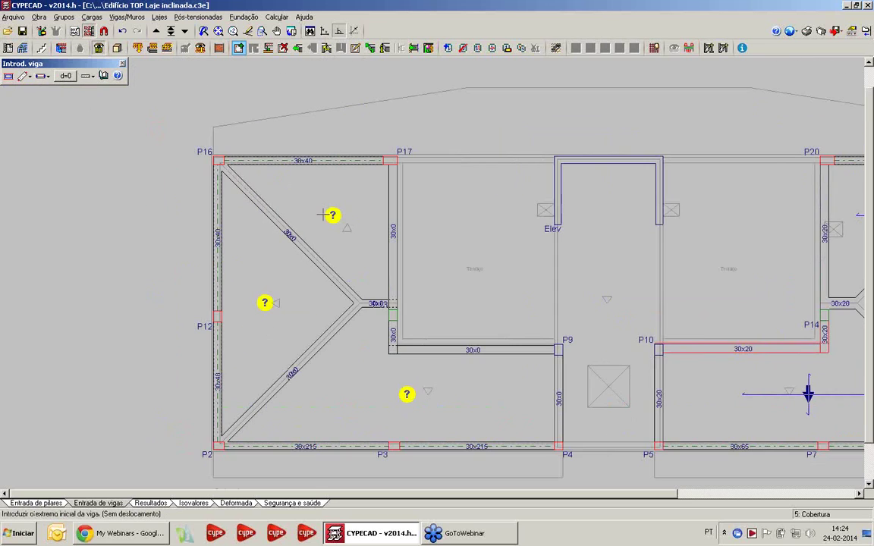
# Configure a new solid slab (Lajes maciças) 20 cm thick with its reinforcement direction parallel to a beam
pyautogui.scroll(-3, 396, 361)
pyautogui.moveTo(408, 383); pyautogui.dragTo(325, 328, button='middle')
pyautogui.scroll(2, 202, 225)
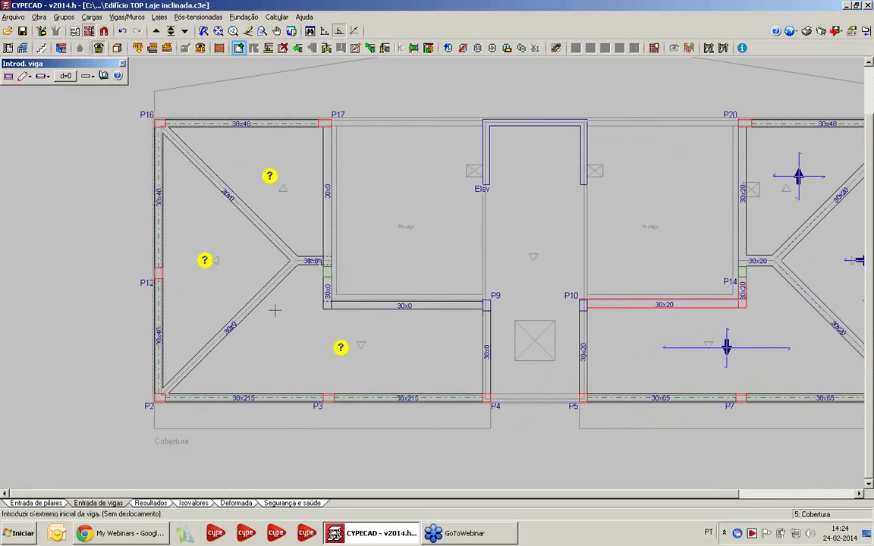
pyautogui.click(448, 49)
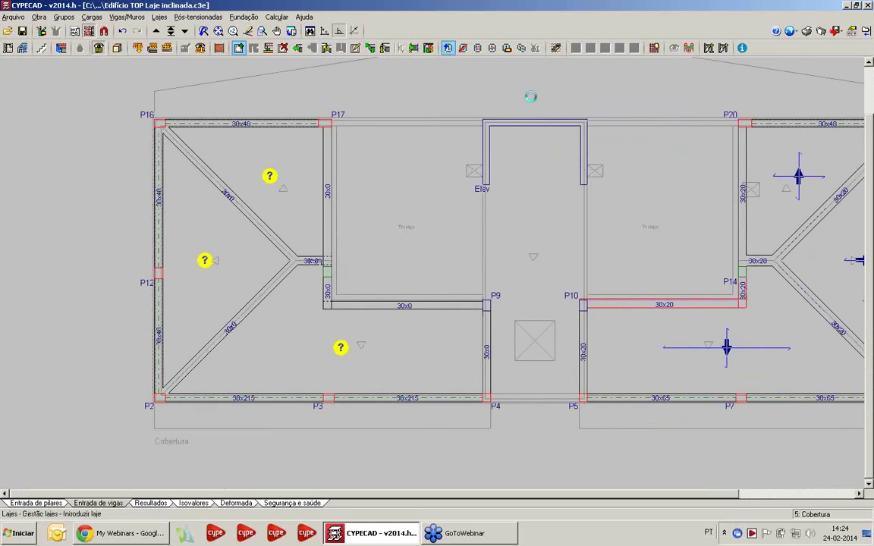
pyautogui.click(285, 195)
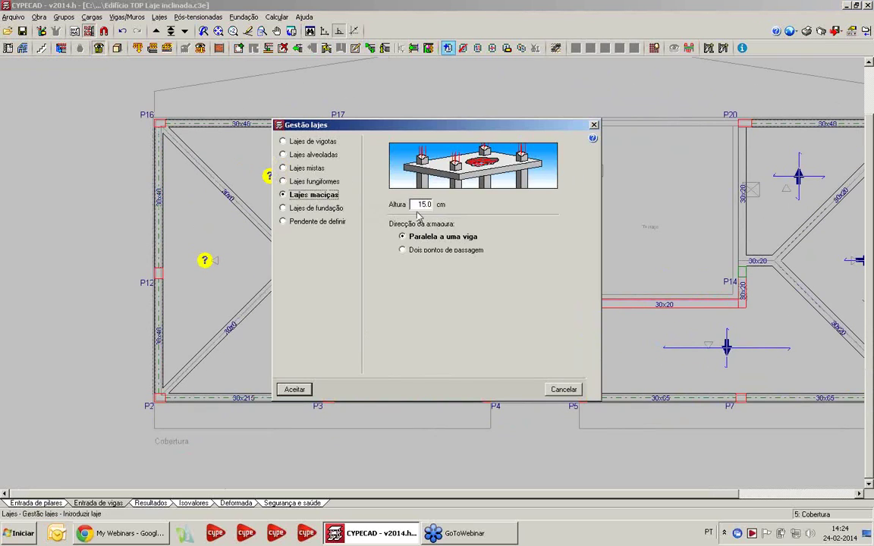
pyautogui.doubleClick(422, 205)
pyautogui.write('20')
pyautogui.click(295, 389)
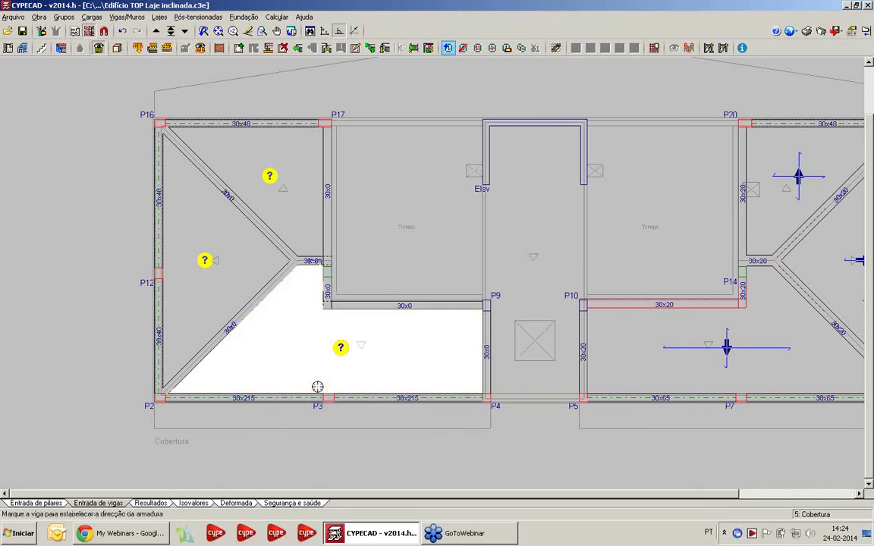
# Place the solid slab in the three panels around the new hip beams, aligning each panel's reinforcement with its perimeter beam
pyautogui.click(286, 351)
pyautogui.click(168, 256)
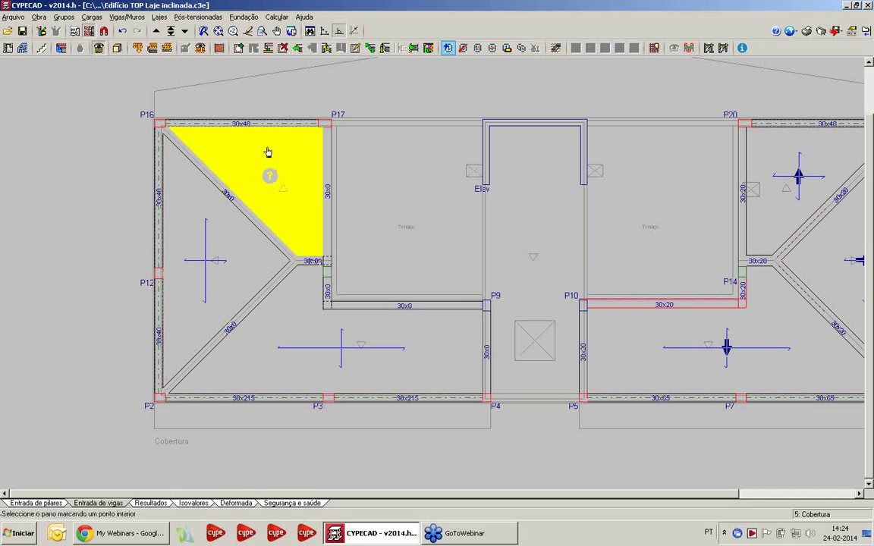
pyautogui.click(251, 137)
pyautogui.click(173, 276)
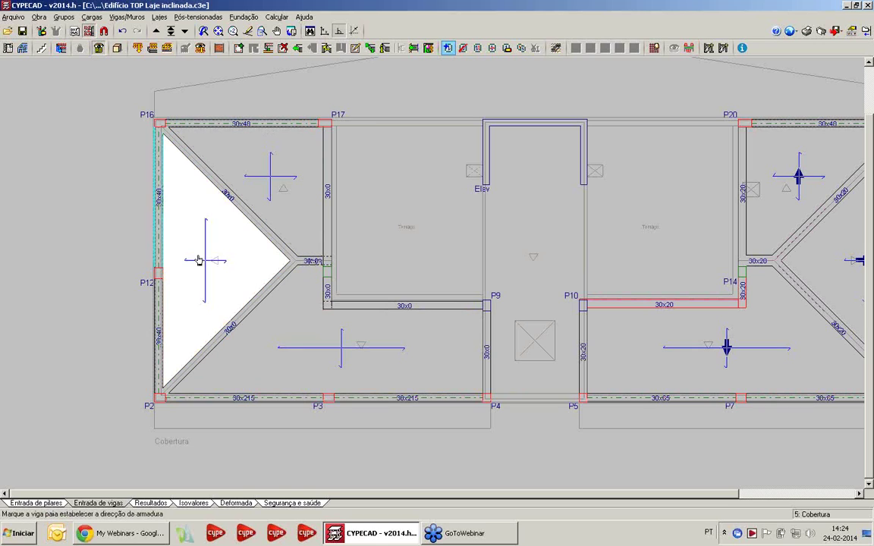
pyautogui.click(232, 230)
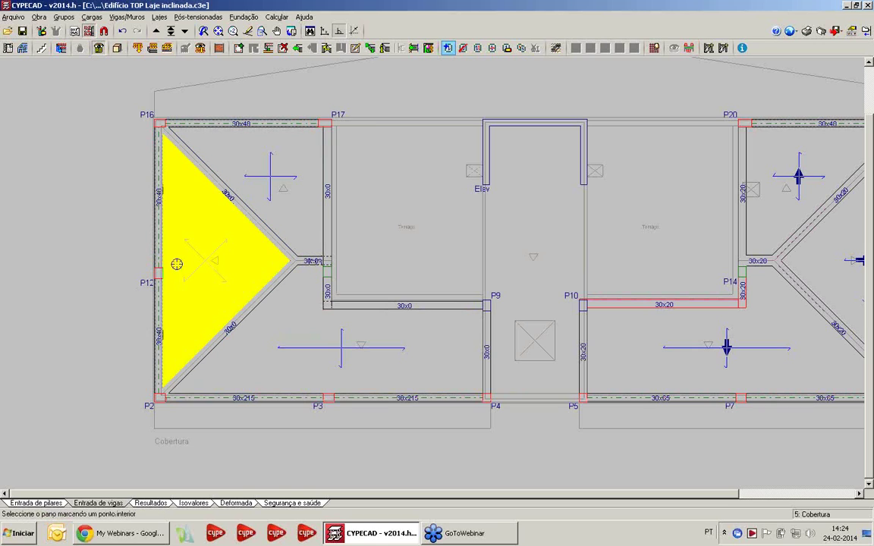
pyautogui.click(158, 243)
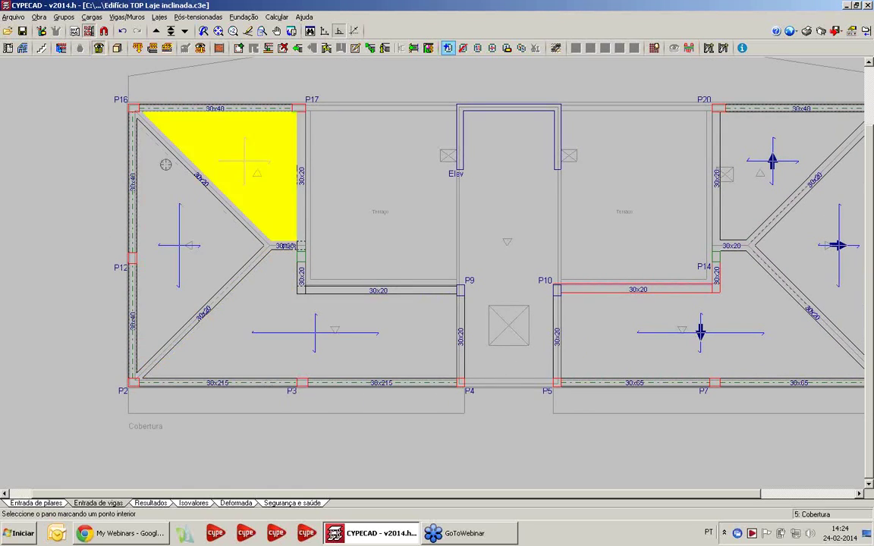
pyautogui.click(265, 285)
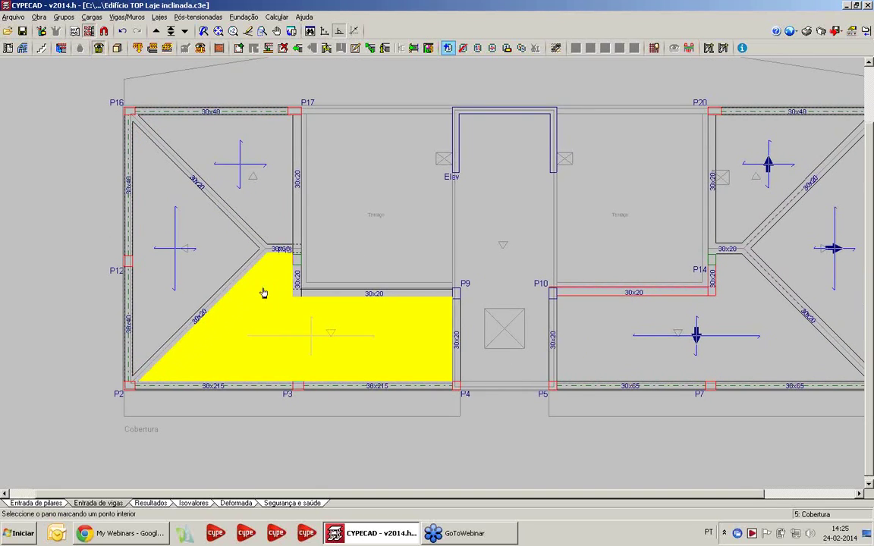
# Add a new plane of type "3 pontos com desnível" to the inclined slab planes and start defining it in plan
pyautogui.click(64, 16)
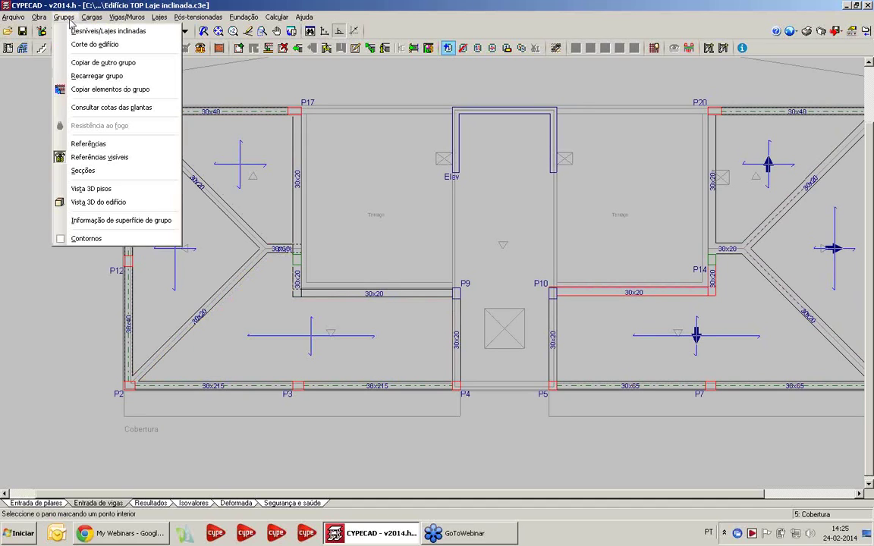
pyautogui.click(88, 31)
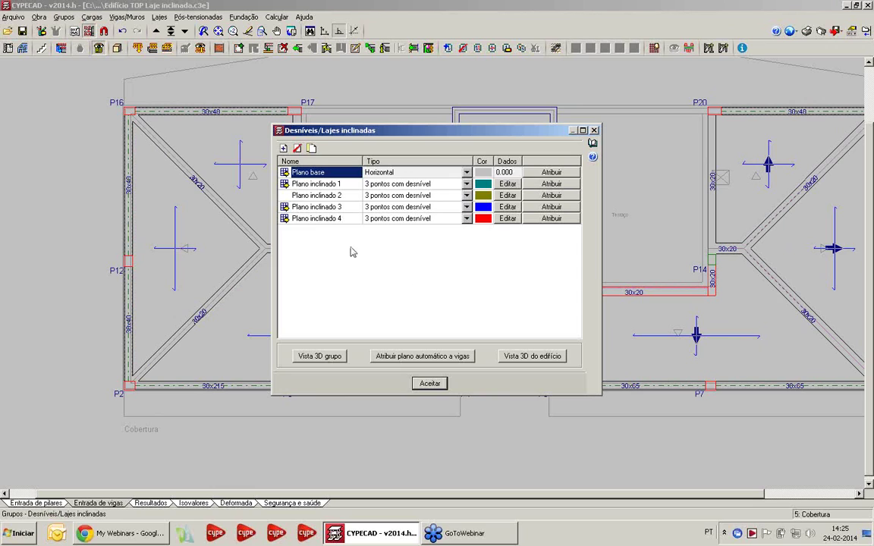
pyautogui.click(283, 148)
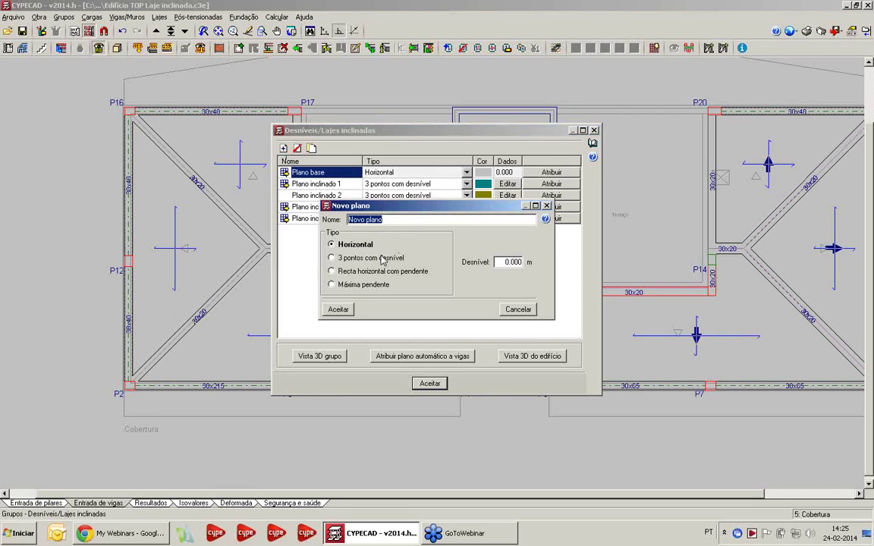
pyautogui.click(374, 258)
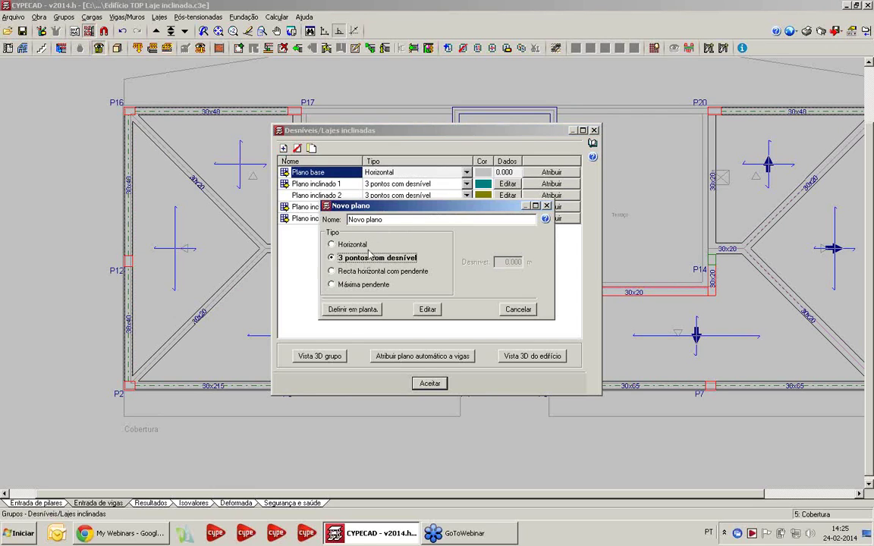
pyautogui.click(354, 309)
# Define the plane's three levels: 0.000 on the ridge near P13, and -1.5 m on the P2–P4 edge near P2 and near P4
pyautogui.scroll(2, 270, 308)
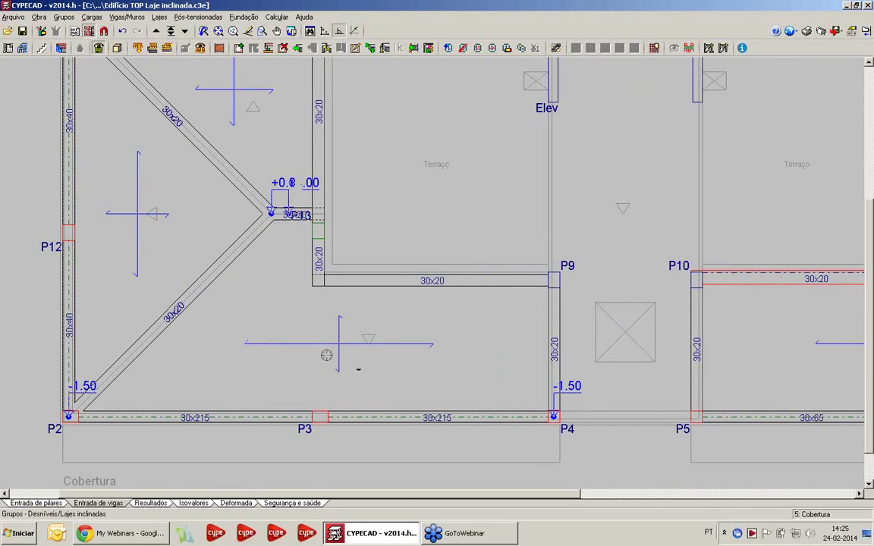
pyautogui.click(300, 215)
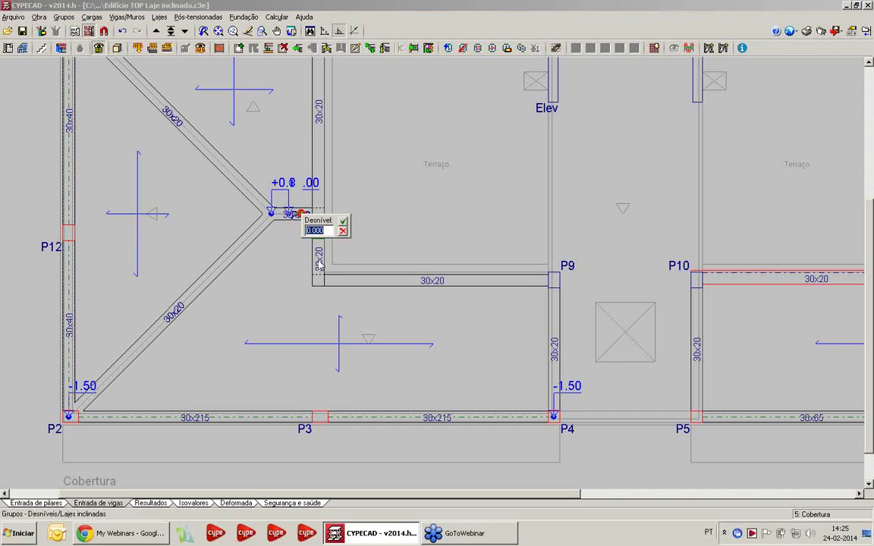
pyautogui.click(344, 222)
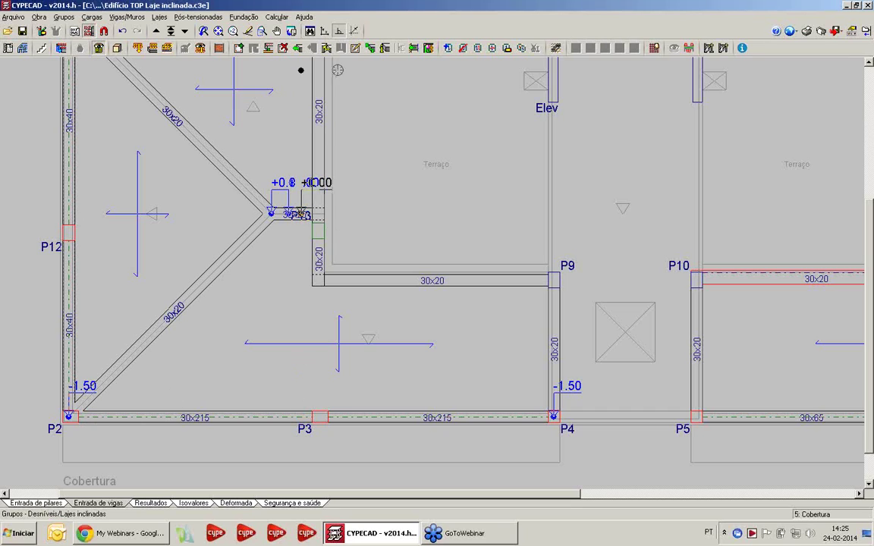
pyautogui.click(339, 30)
pyautogui.click(111, 418)
pyautogui.write('-1.5')
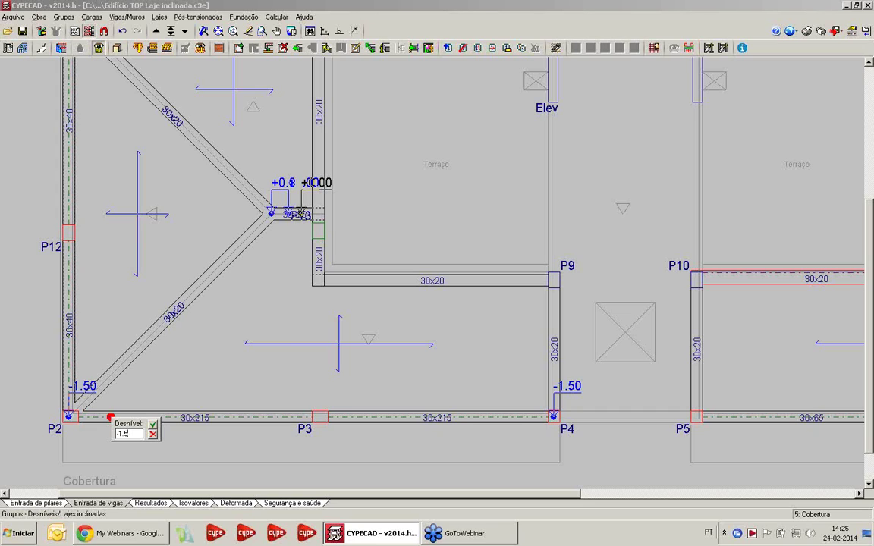
pyautogui.press('Return')
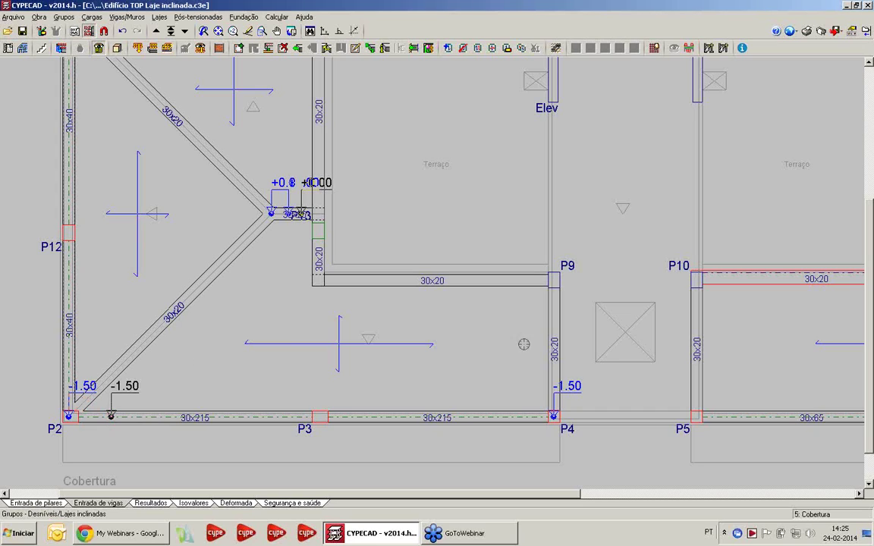
pyautogui.click(507, 418)
pyautogui.write('-1.500')
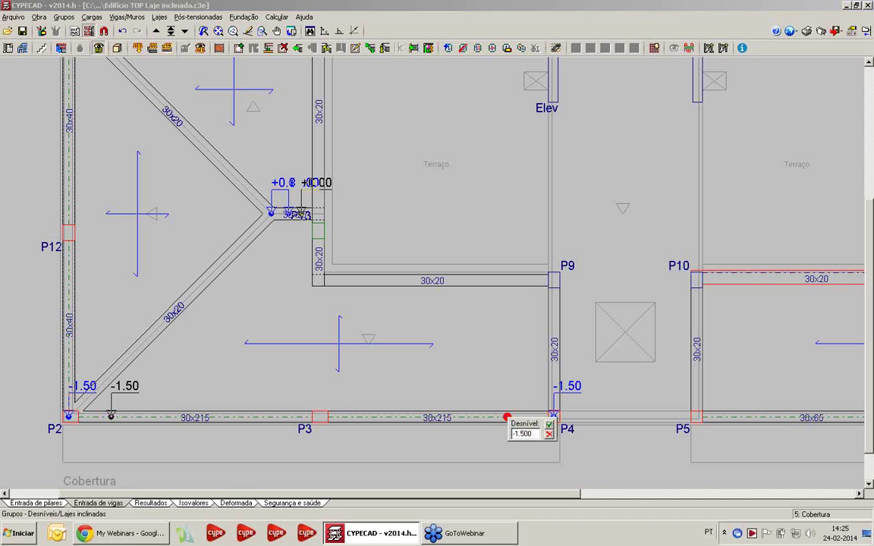
pyautogui.press('Return')
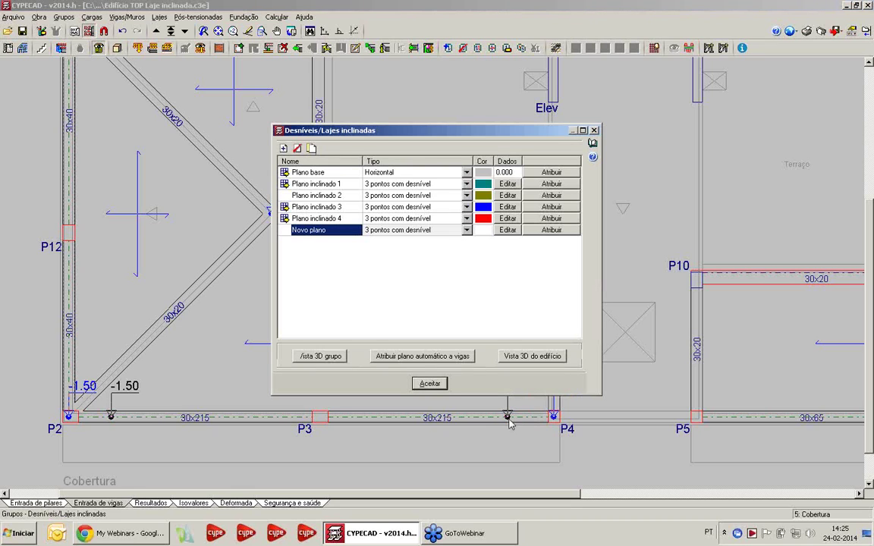
# Add another "3 pontos com desnível" plane and start defining its points in plan
pyautogui.click(284, 149)
pyautogui.click(387, 220)
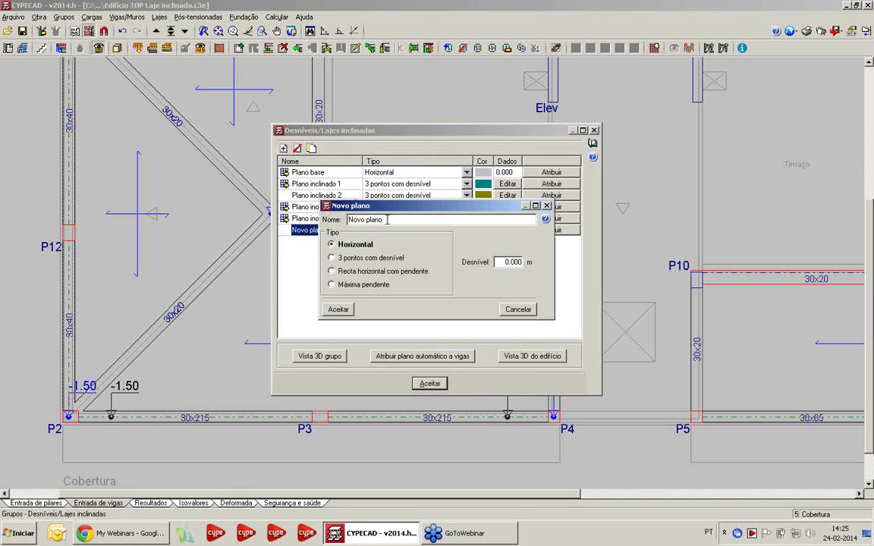
pyautogui.click(363, 259)
pyautogui.click(366, 310)
# Define the plane's first point with a level of 0.000 where the two diagonal hip beams meet near P13
pyautogui.scroll(-1, 159, 206)
pyautogui.moveTo(159, 207); pyautogui.dragTo(244, 244, button='middle')
pyautogui.click(186, 261)
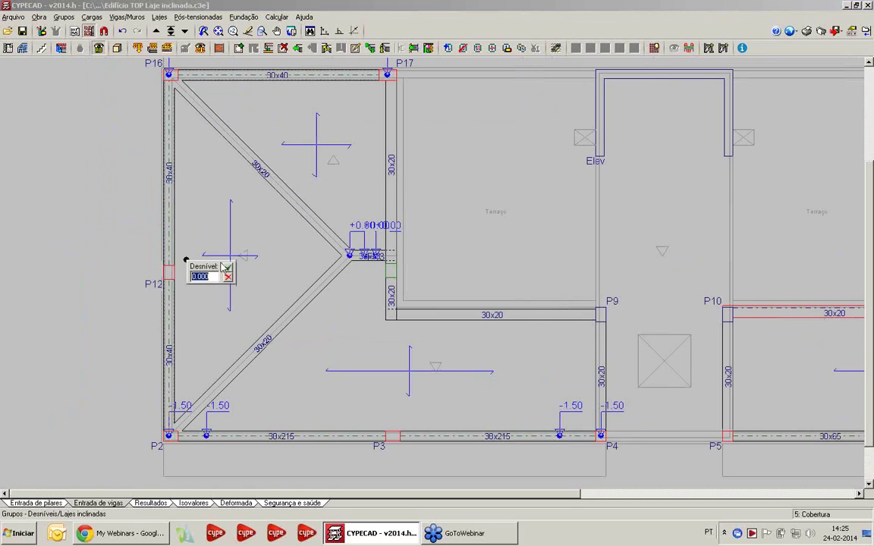
pyautogui.click(227, 267)
pyautogui.scroll(1, 250, 267)
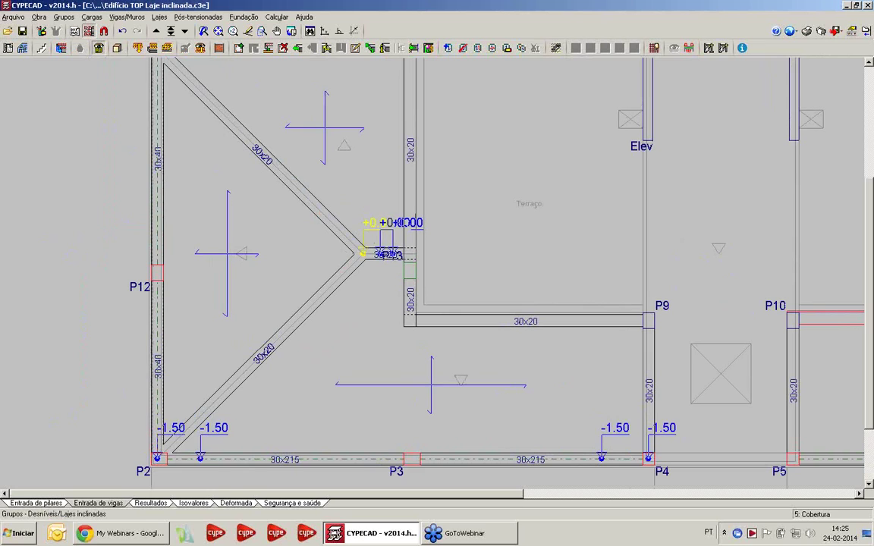
# Set the plane's other two points to -1.5 m on the P2–P16 edge, one near P2 and one near P16
pyautogui.moveTo(182, 312); pyautogui.dragTo(194, 293, button='middle')
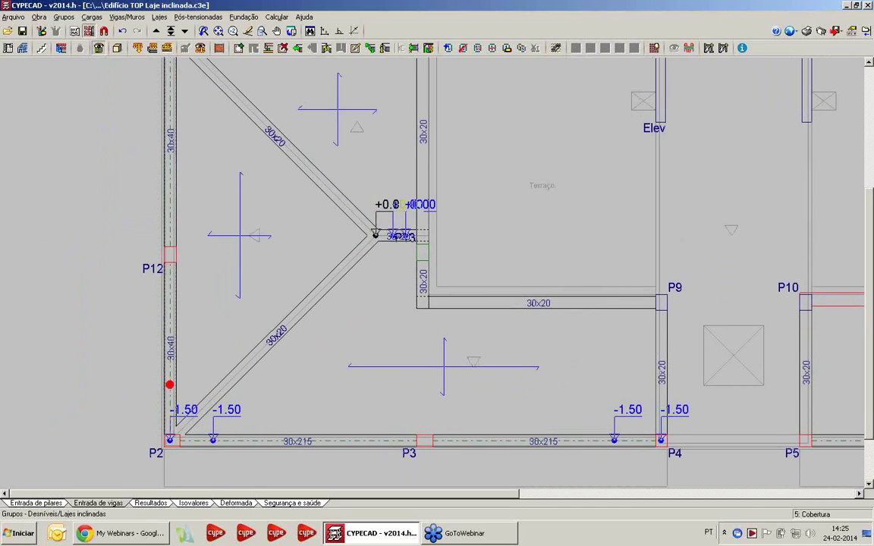
pyautogui.click(170, 391)
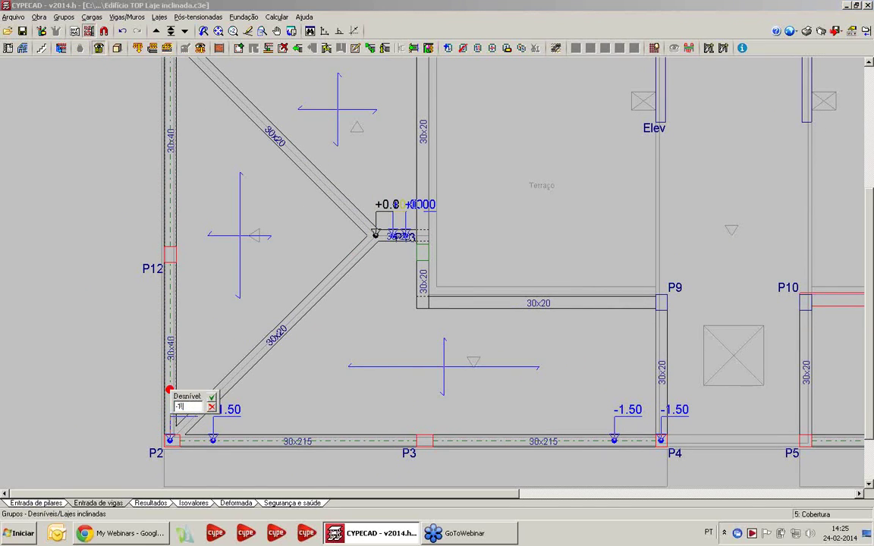
pyautogui.press('Return')
pyautogui.moveTo(243, 179); pyautogui.dragTo(269, 293, button='middle')
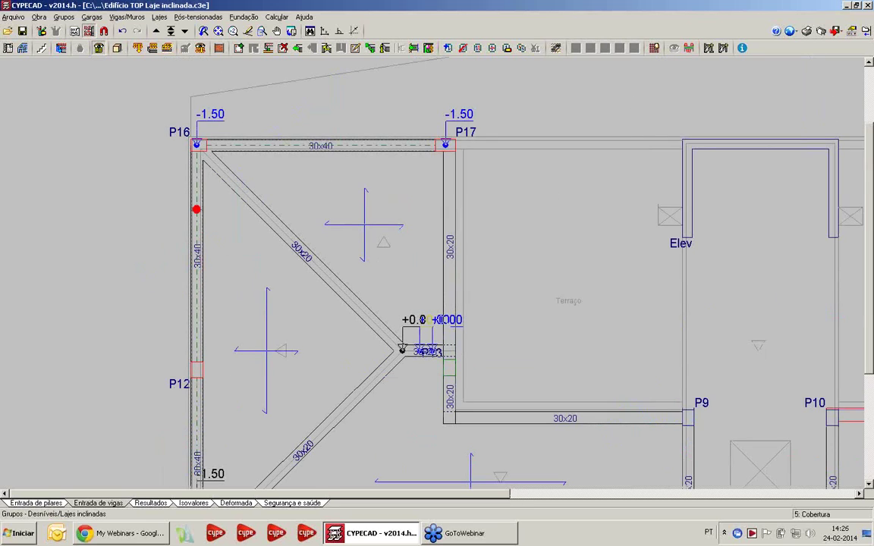
pyautogui.click(196, 187)
pyautogui.write('-')
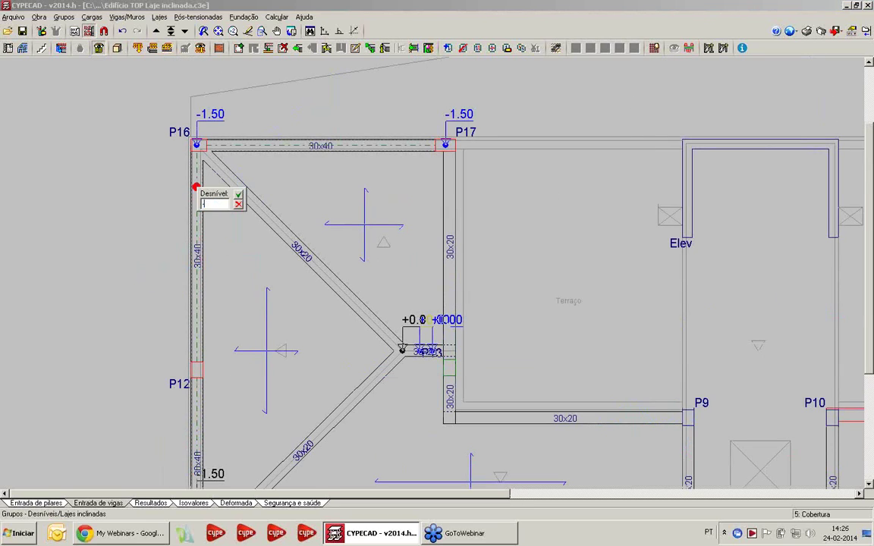
pyautogui.write('1.5')
pyautogui.press('Return')
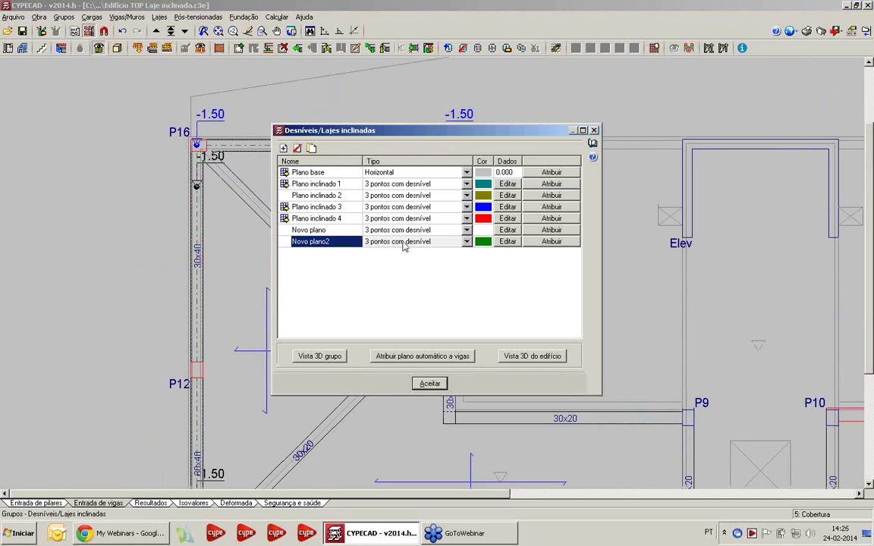
pyautogui.click(283, 148)
pyautogui.click(401, 222)
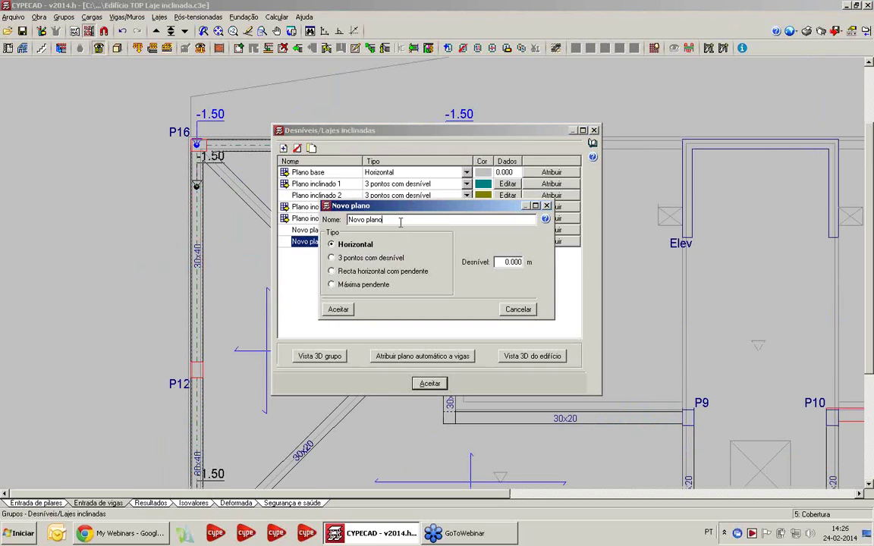
pyautogui.click(351, 312)
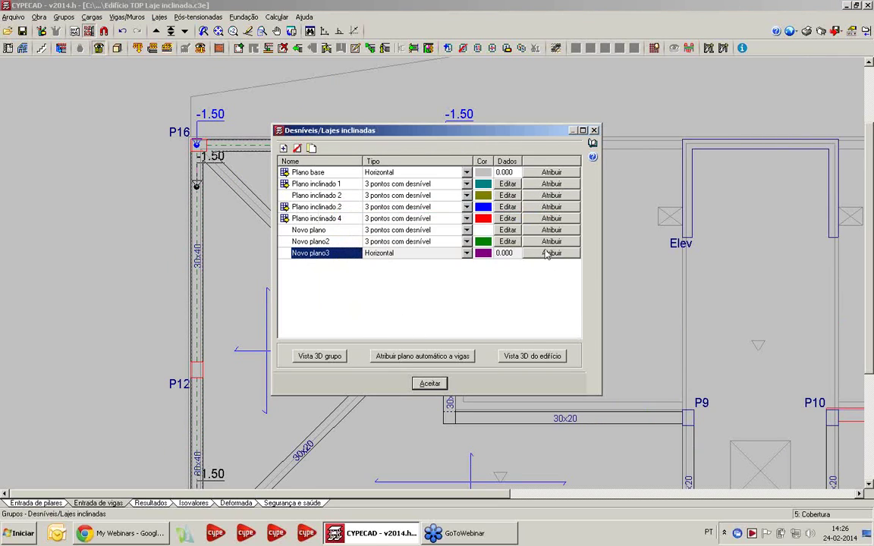
pyautogui.click(297, 148)
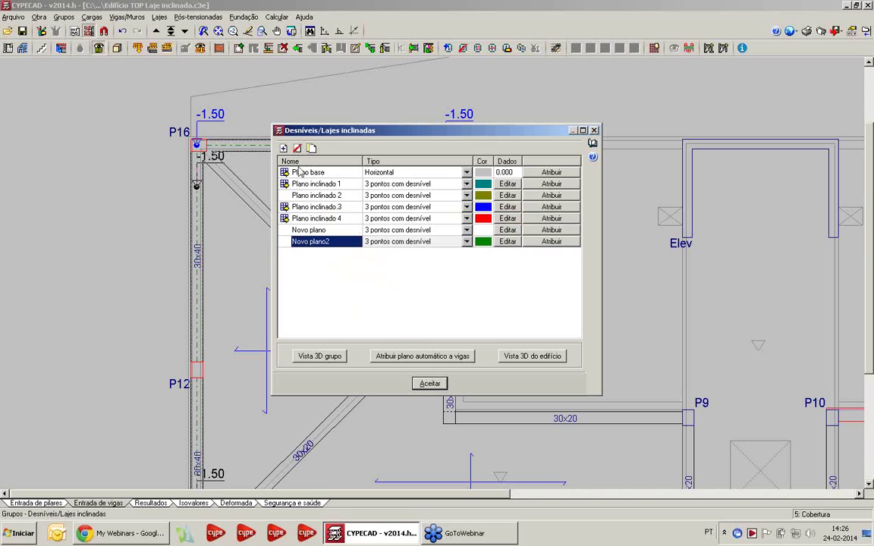
# Add a "3 pontos com desnível" plane with 0.000 on the ridge near P13 and -1.5 m on the P16–P17 edge near both columns
pyautogui.click(283, 148)
pyautogui.click(389, 221)
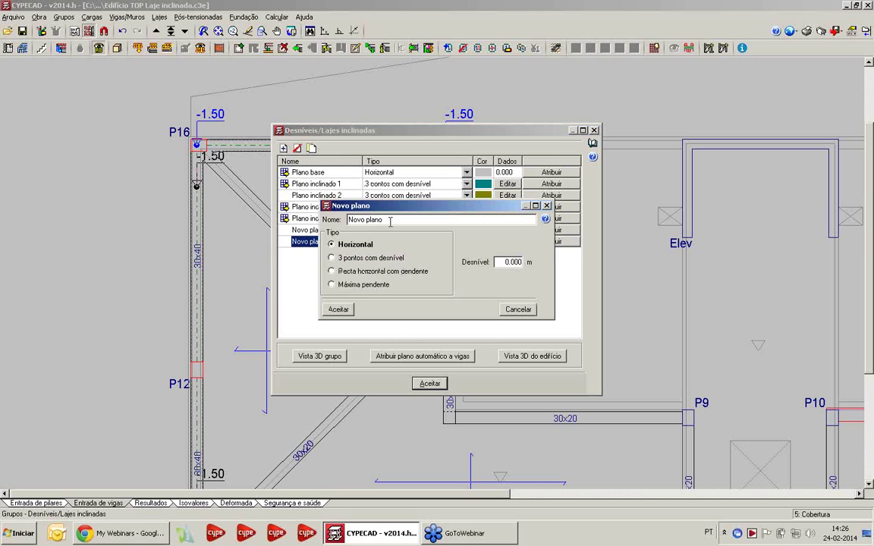
pyautogui.click(367, 257)
pyautogui.click(350, 308)
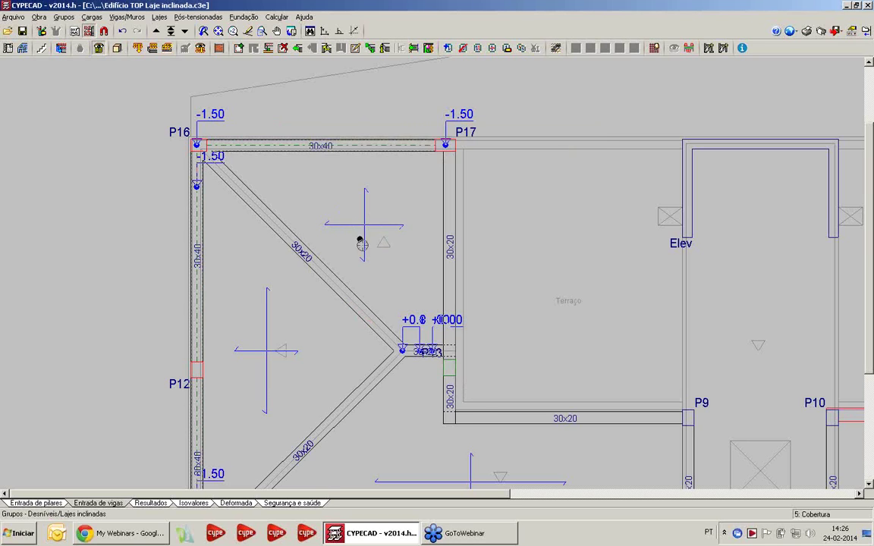
pyautogui.scroll(1, 362, 243)
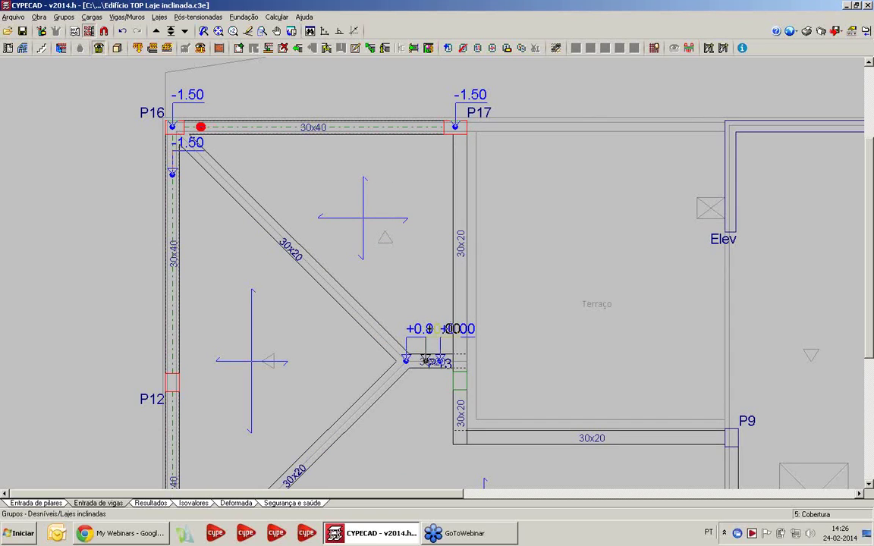
pyautogui.click(200, 127)
pyautogui.write('1.500')
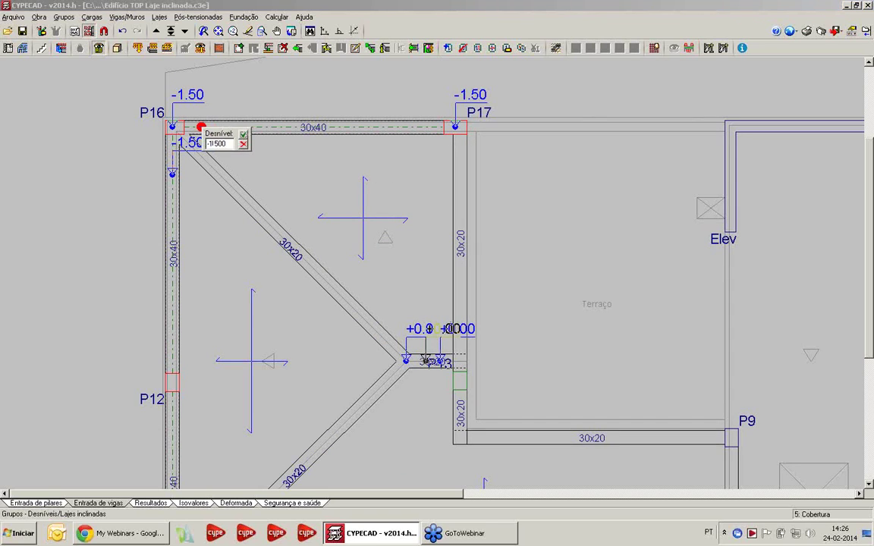
pyautogui.press('Return')
pyautogui.click(423, 126)
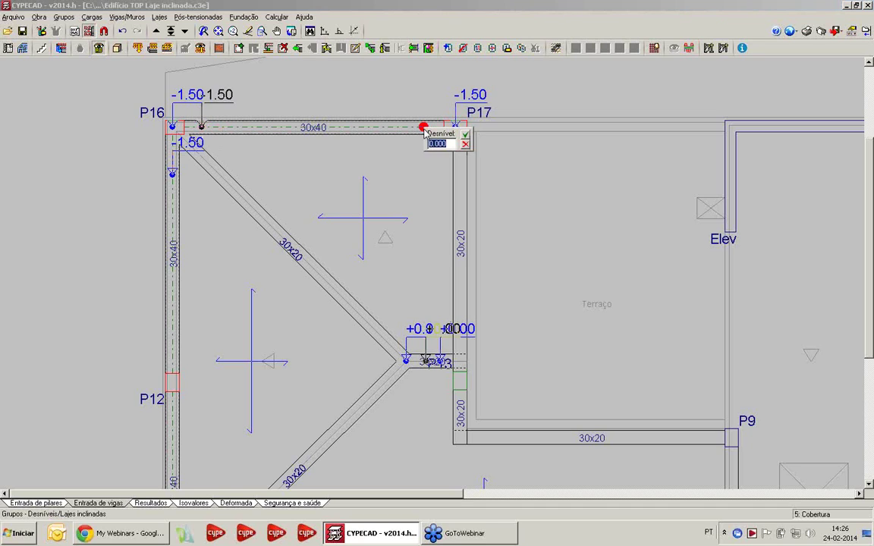
pyautogui.write('-1.500')
pyautogui.press('Return')
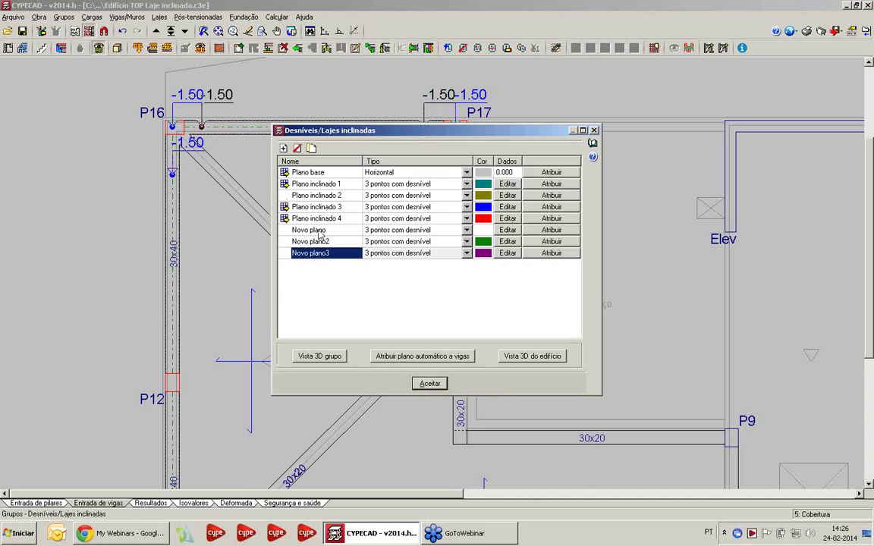
# Assign Novo plano to the panel along P2–P4, Novo plano2 to the triangular panel beside P12, and Novo plano3 to the P16–P17 panel
pyautogui.click(551, 230)
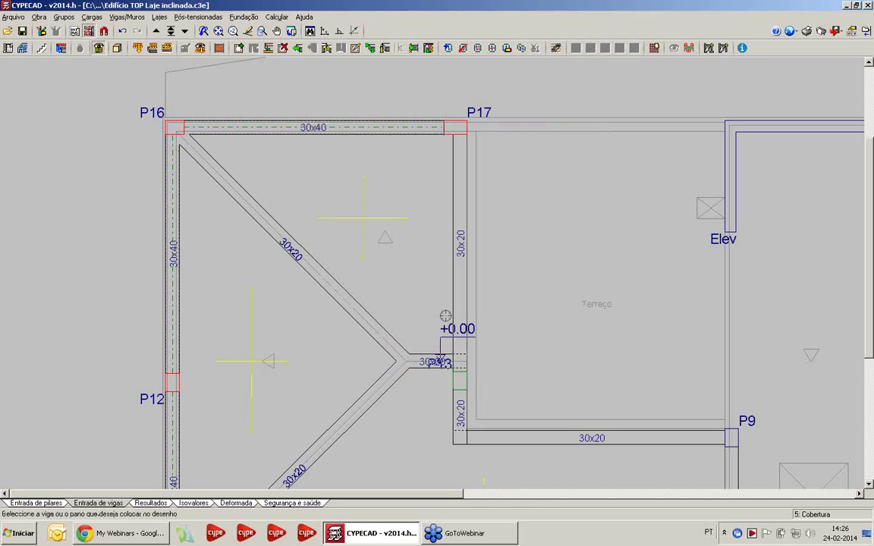
pyautogui.click(429, 378)
pyautogui.rightClick(412, 368)
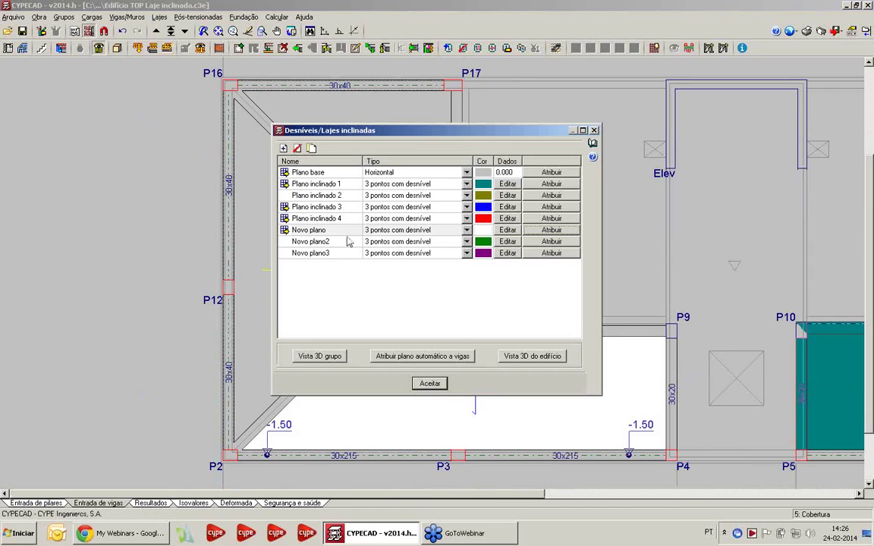
pyautogui.click(531, 242)
pyautogui.click(282, 224)
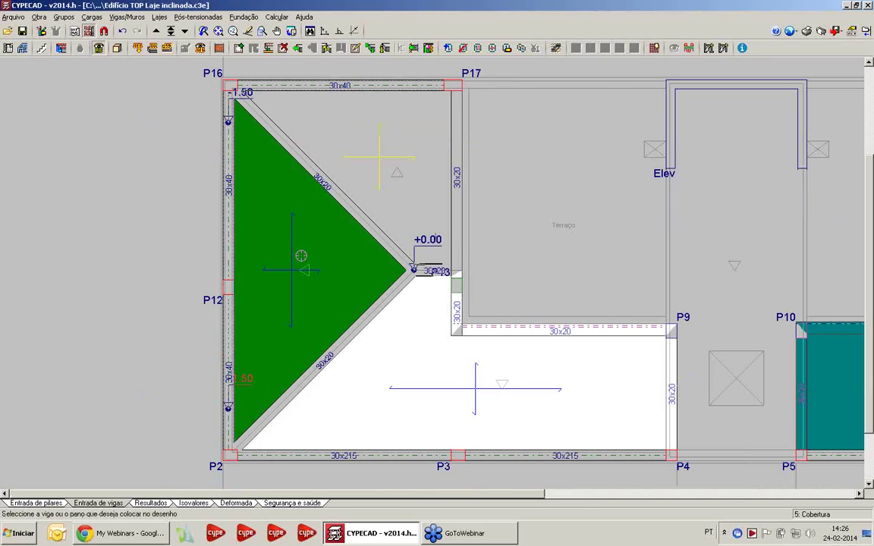
pyautogui.rightClick(272, 229)
pyautogui.click(552, 252)
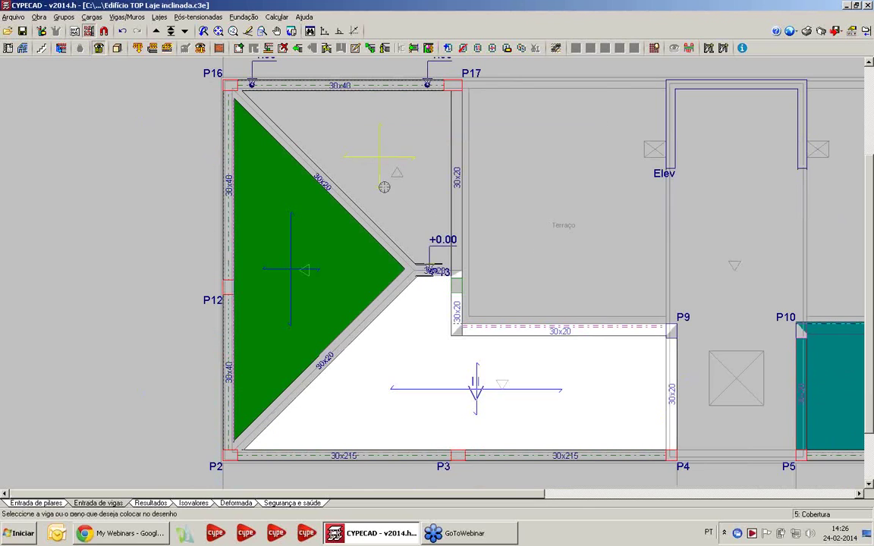
pyautogui.click(377, 149)
pyautogui.rightClick(382, 156)
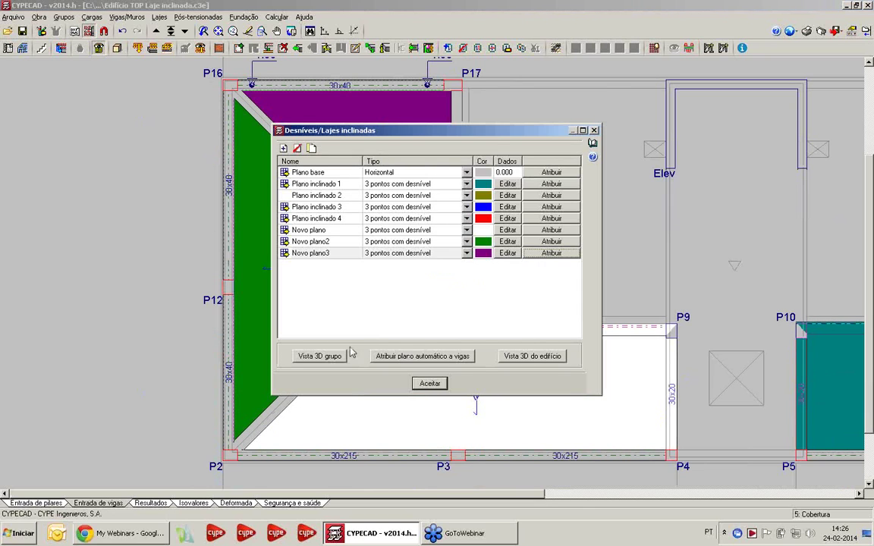
# Inspect the inclined roof slabs in the group's 3D view, orbiting the model, and close the inclined planes dialog
pyautogui.click(319, 356)
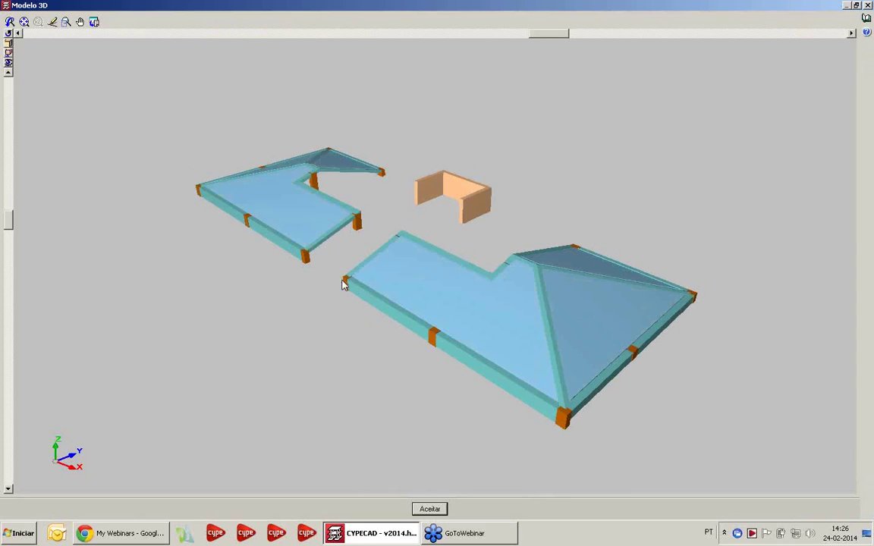
pyautogui.moveTo(343, 283); pyautogui.dragTo(295, 179)
pyautogui.moveTo(349, 149); pyautogui.dragTo(356, 251)
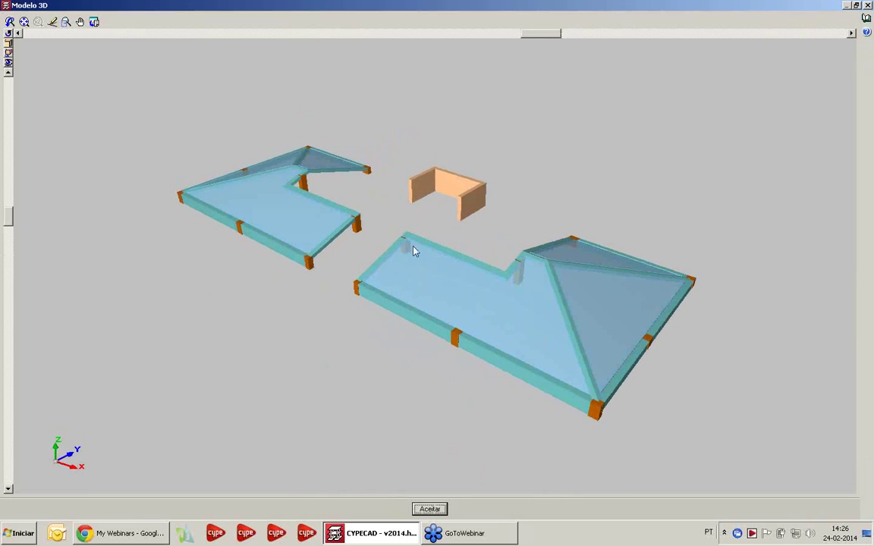
pyautogui.click(870, 6)
pyautogui.press('Return')
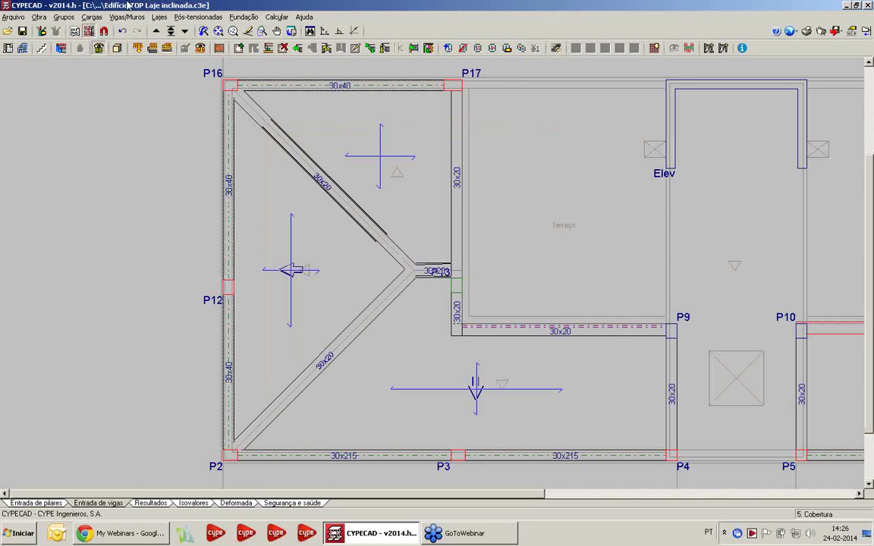
# Go to the Piso -1 (Estacionamento) foundation floor and show its whole plan
pyautogui.click(171, 30)
pyautogui.click(430, 353)
pyautogui.press('Return')
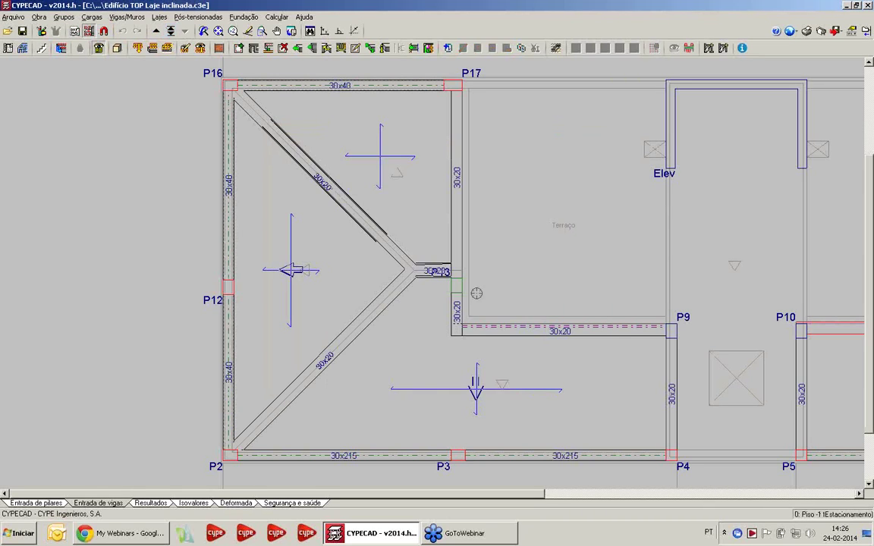
pyautogui.scroll(-6, 477, 293)
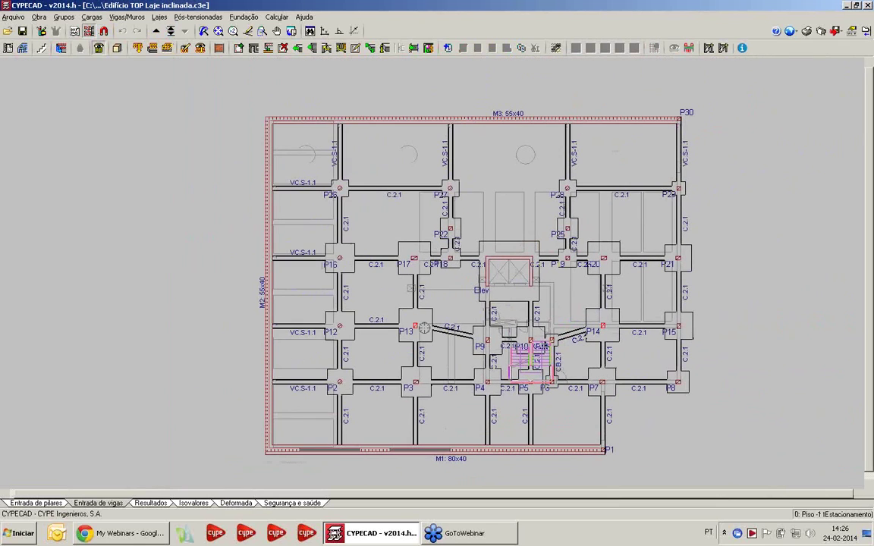
pyautogui.moveTo(336, 267); pyautogui.dragTo(295, 261, button='middle')
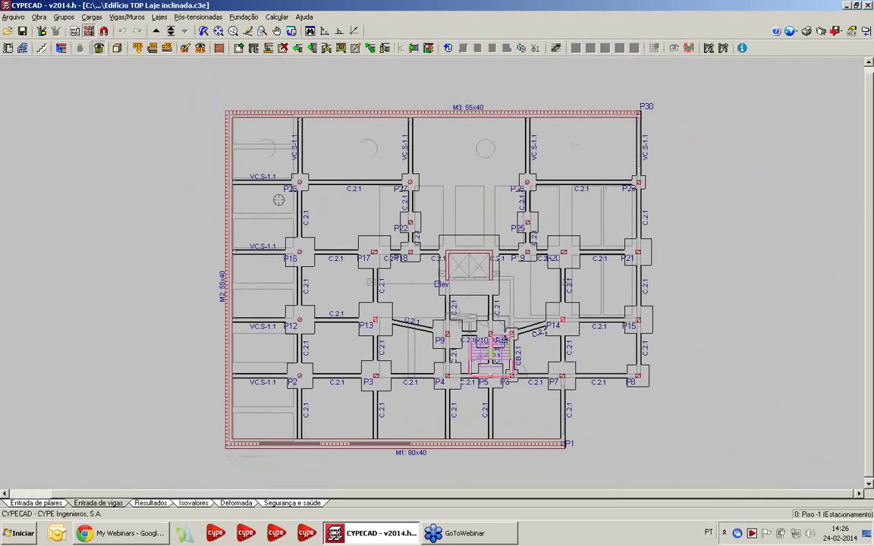
# Delete all tie and strap beams between the footings with one capture window
pyautogui.click(282, 48)
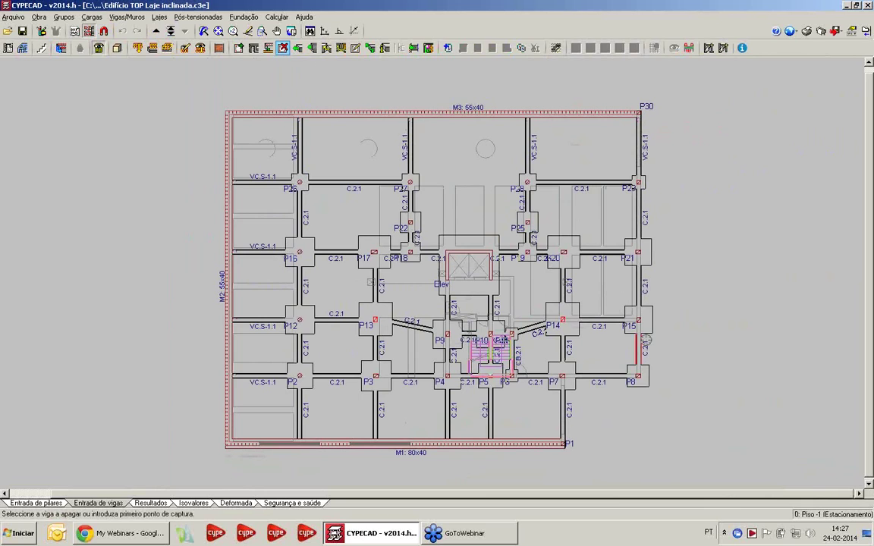
pyautogui.click(684, 381)
pyautogui.click(273, 152)
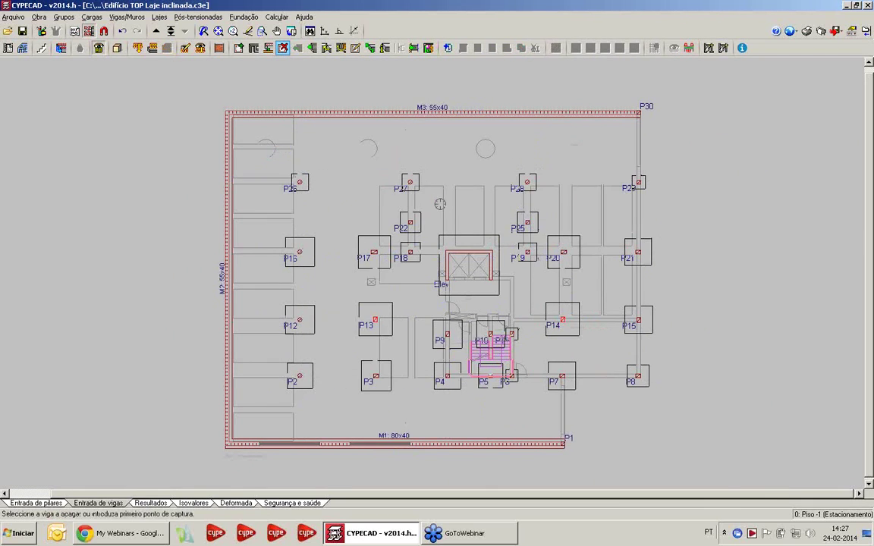
# Delete all foundation elements under the columns and the elevator core with one capture window
pyautogui.scroll(3, 396, 186)
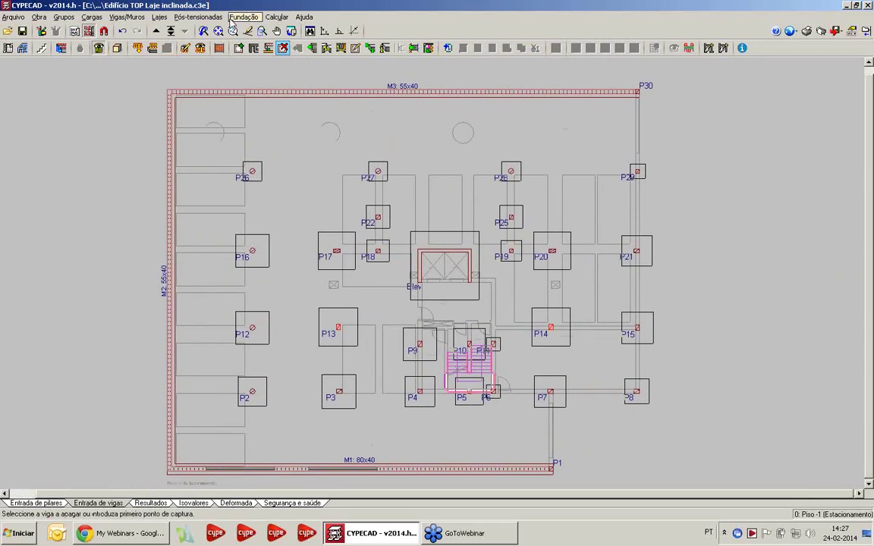
pyautogui.click(243, 16)
pyautogui.click(268, 48)
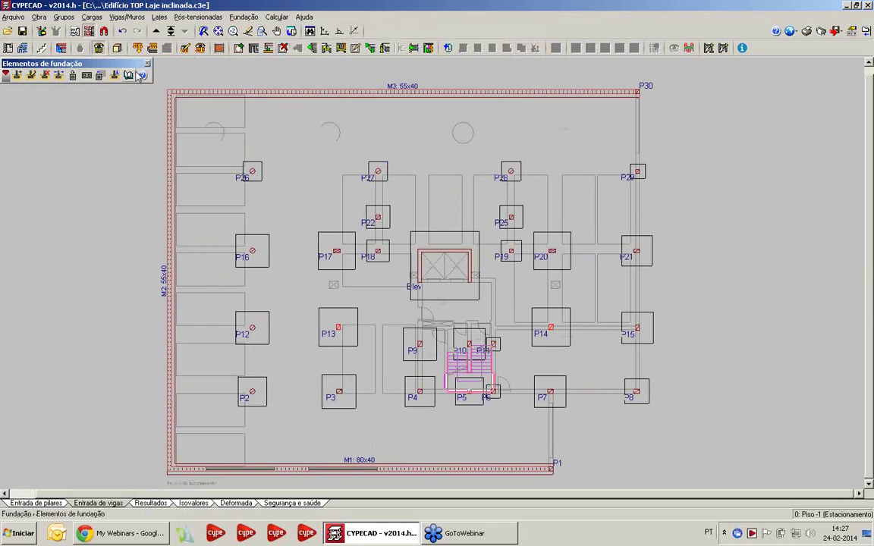
pyautogui.click(47, 75)
pyautogui.click(700, 418)
pyautogui.click(220, 141)
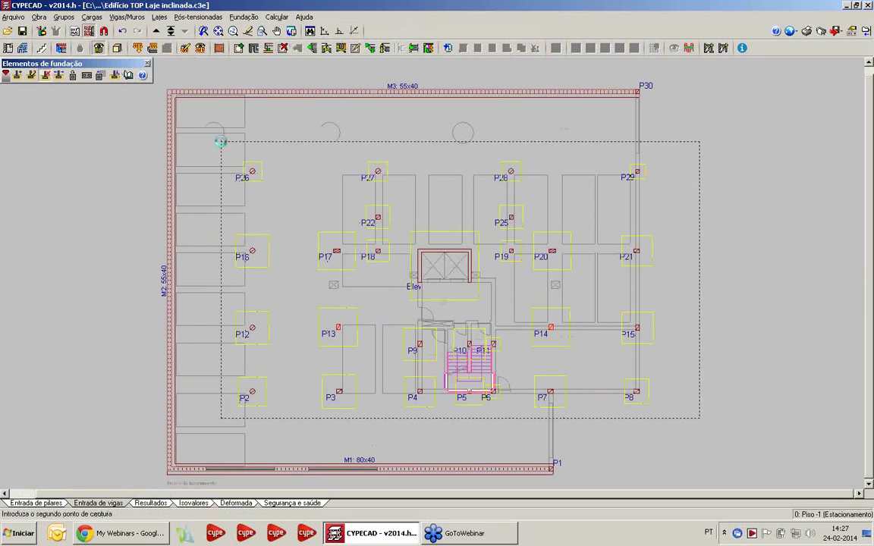
pyautogui.scroll(1, 460, 242)
pyautogui.scroll(1, 459, 242)
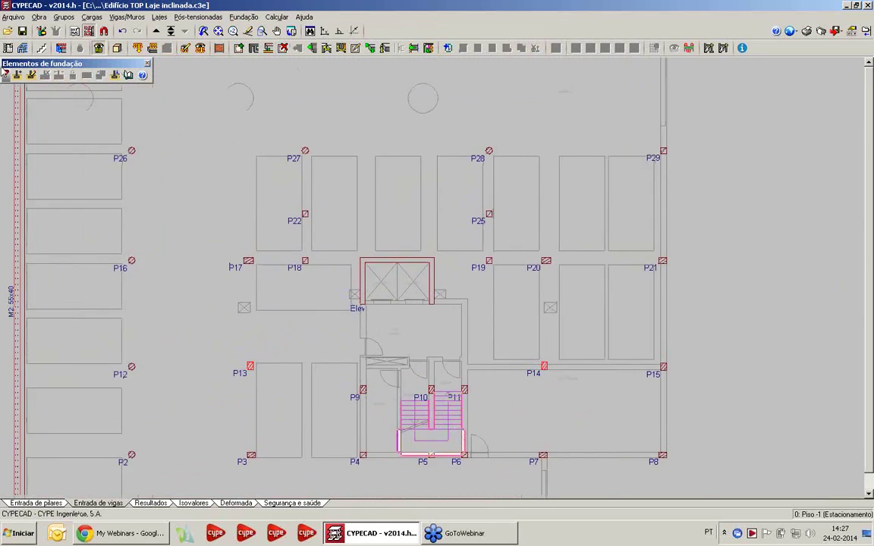
# Place single-column footings under columns P19, P20 and P21 and under the elevator core on floor Piso -1
pyautogui.click(255, 17)
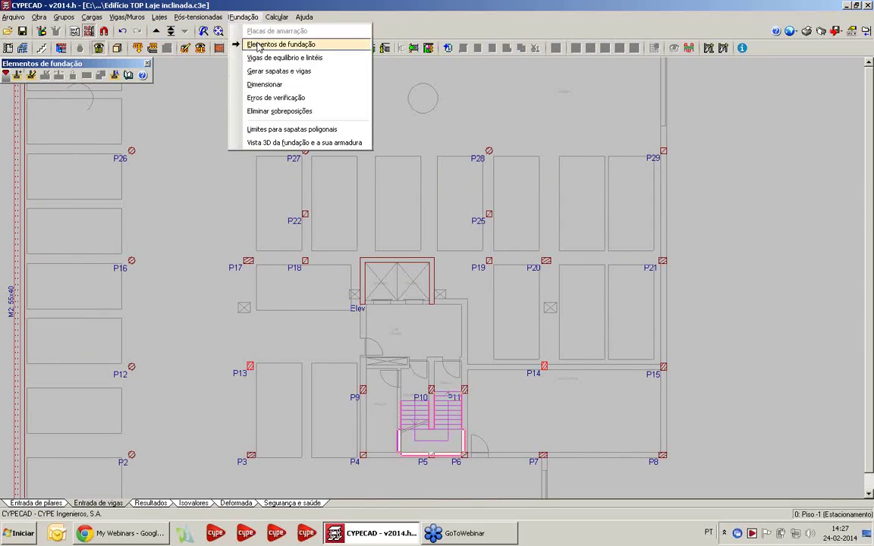
pyautogui.click(280, 44)
pyautogui.click(17, 75)
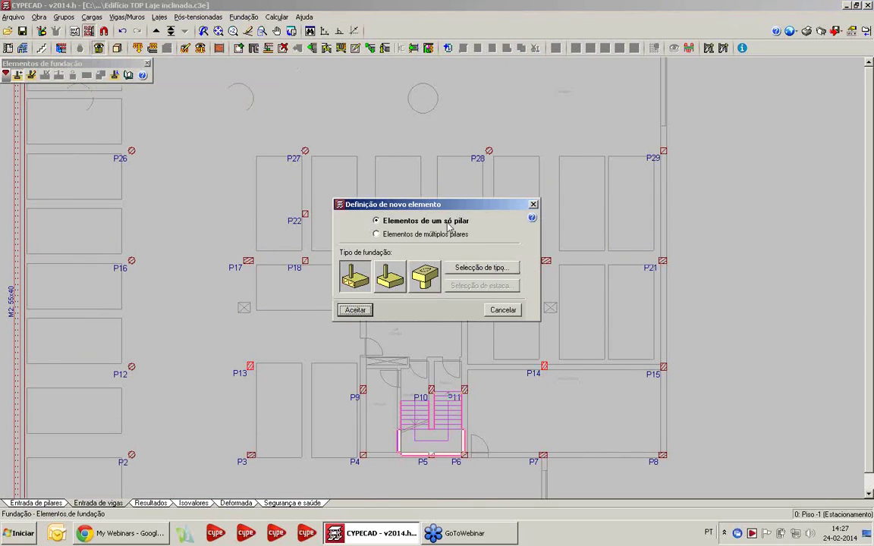
pyautogui.click(355, 310)
pyautogui.scroll(1, 377, 277)
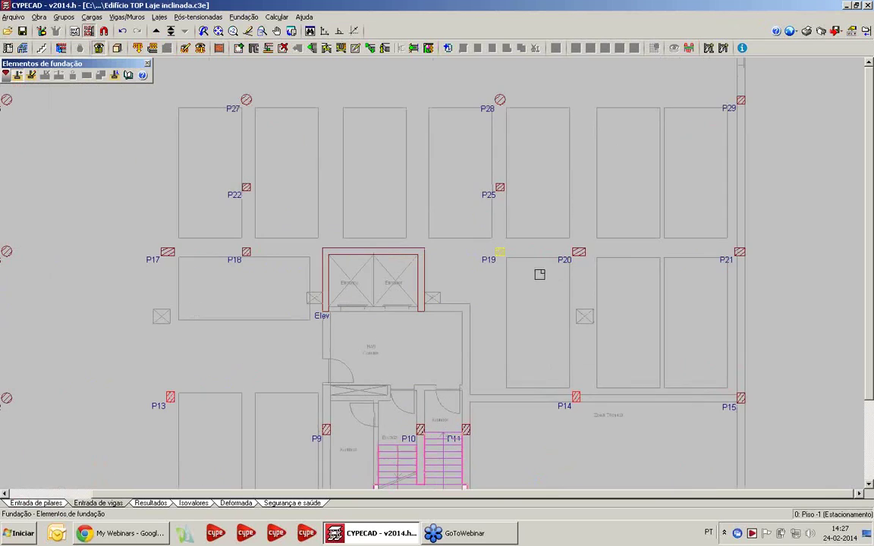
pyautogui.click(500, 252)
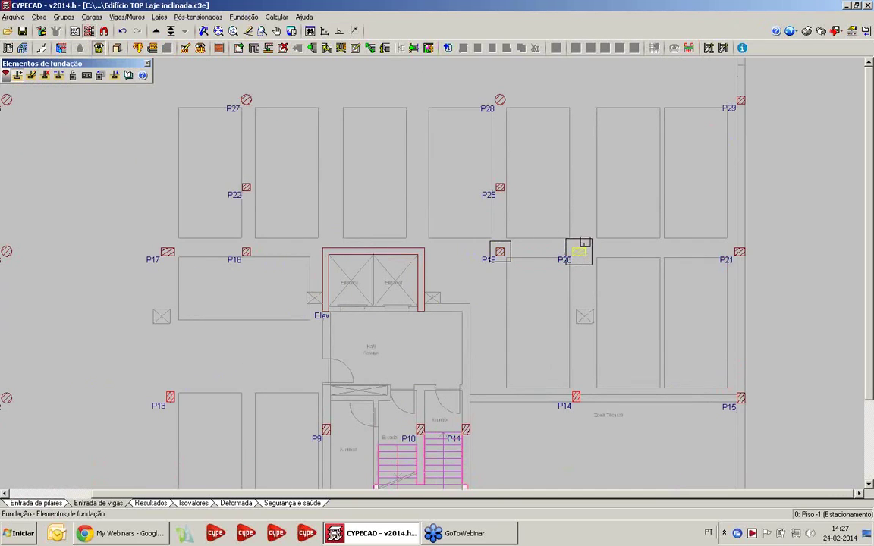
pyautogui.click(577, 247)
pyautogui.click(659, 226)
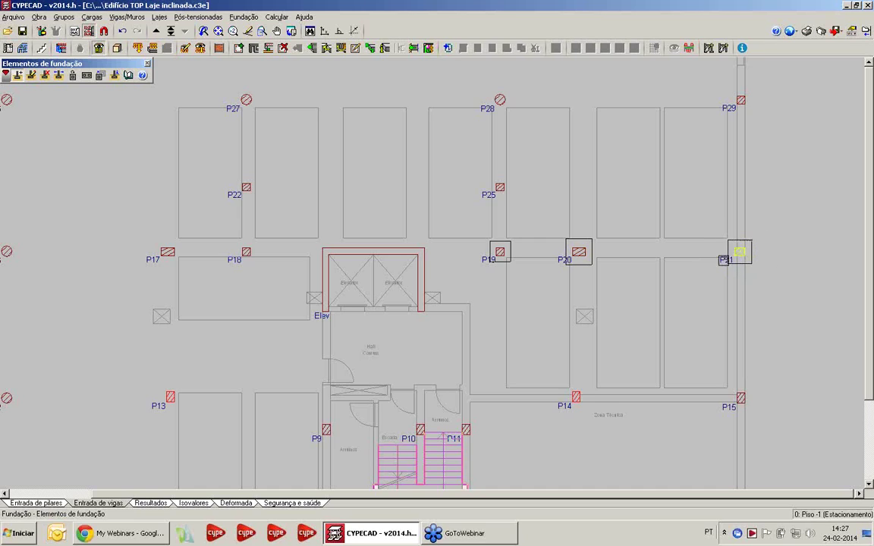
pyautogui.click(375, 278)
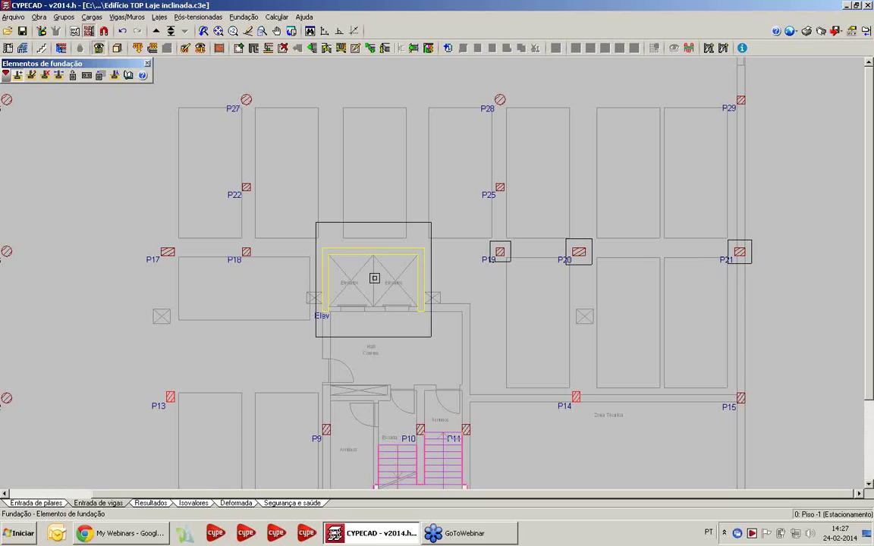
# Create a multiple-column footing joining columns P17 and P18, and extend it to include column P22
pyautogui.moveTo(354, 301); pyautogui.dragTo(349, 334, button='middle')
pyautogui.rightClick(371, 211)
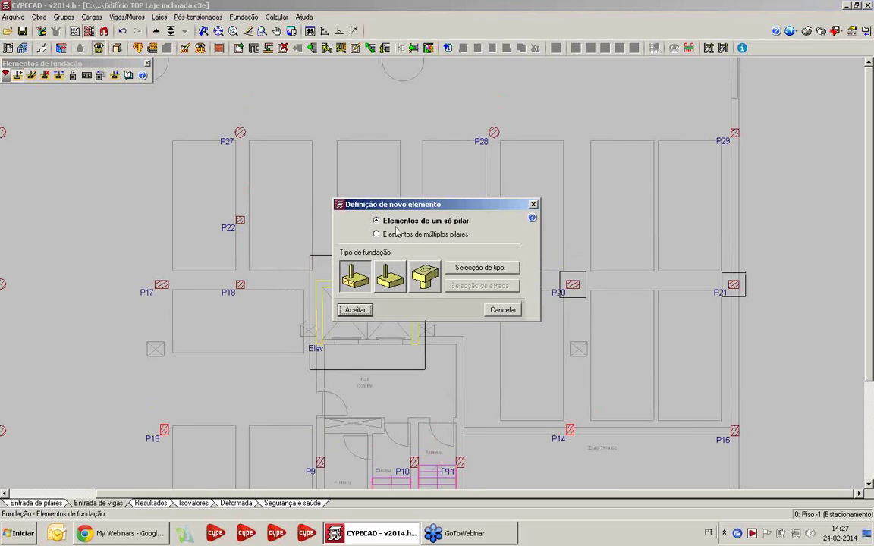
pyautogui.click(394, 235)
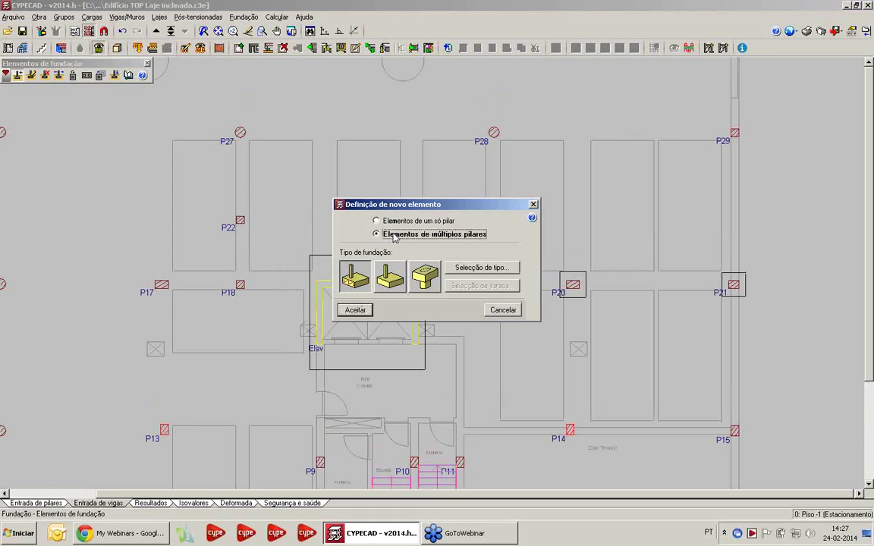
pyautogui.click(355, 309)
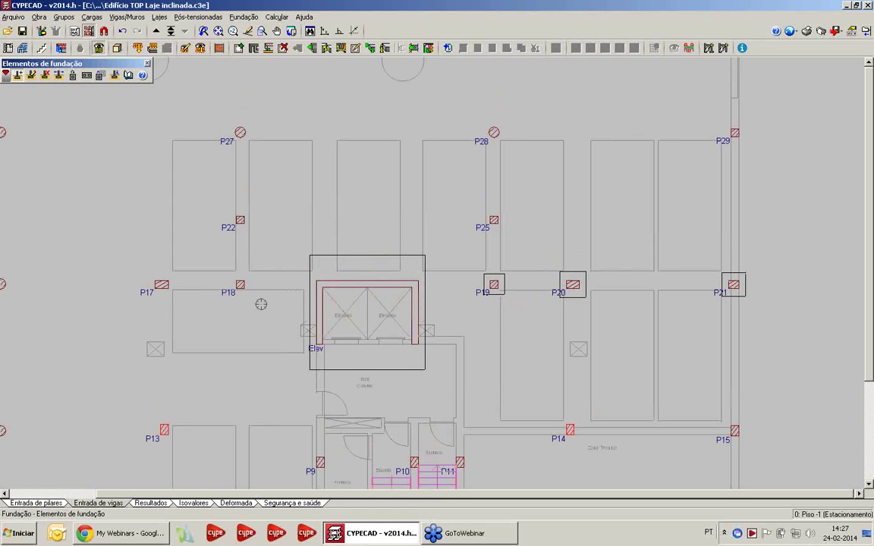
pyautogui.rightClick(201, 284)
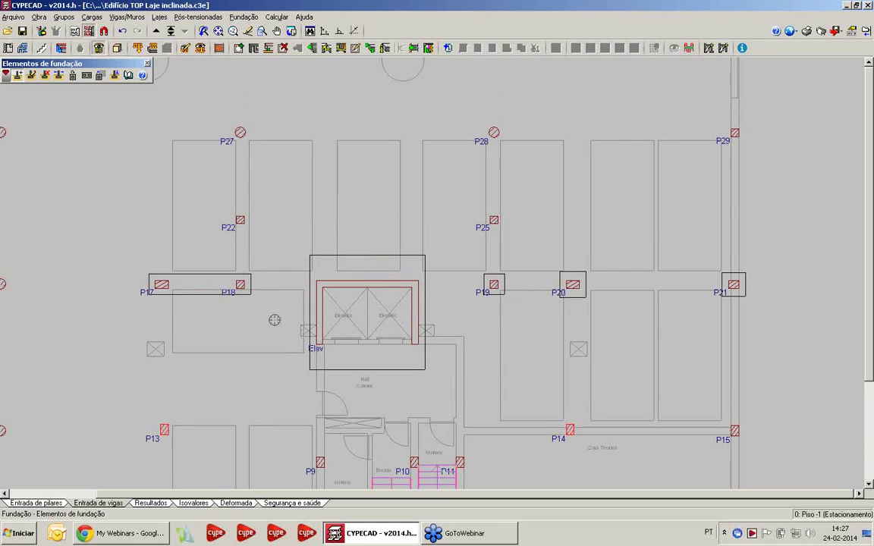
pyautogui.click(247, 294)
pyautogui.click(123, 174)
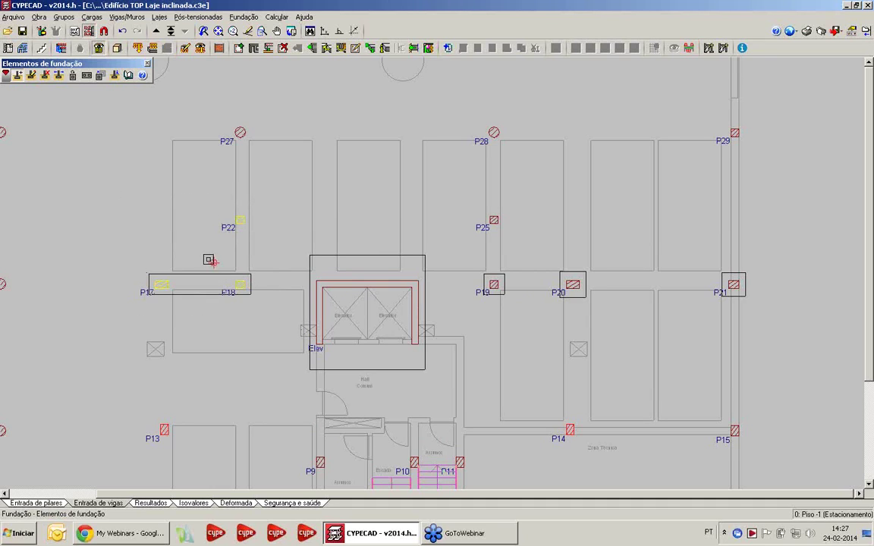
pyautogui.rightClick(188, 237)
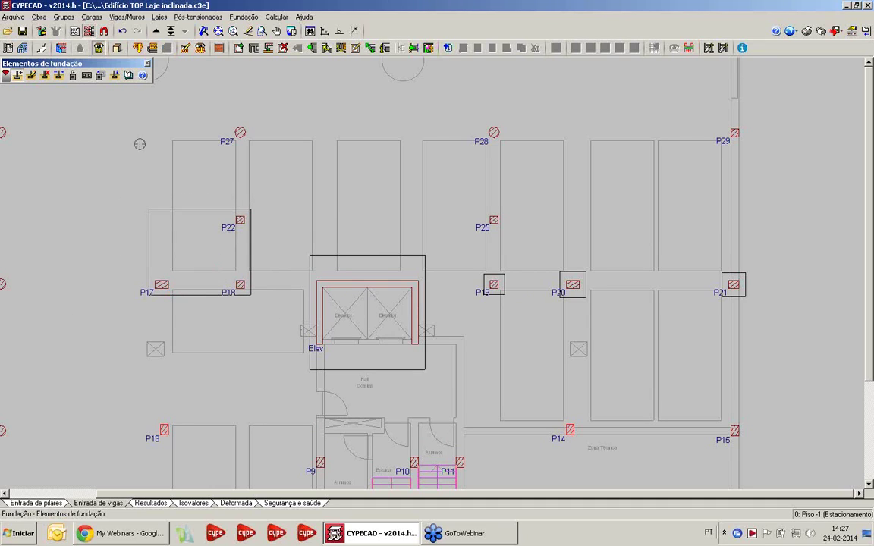
# Place individual single-column footings under columns P17, P18, P22, P27, P28, P25 and P29
pyautogui.click(19, 76)
pyautogui.click(416, 222)
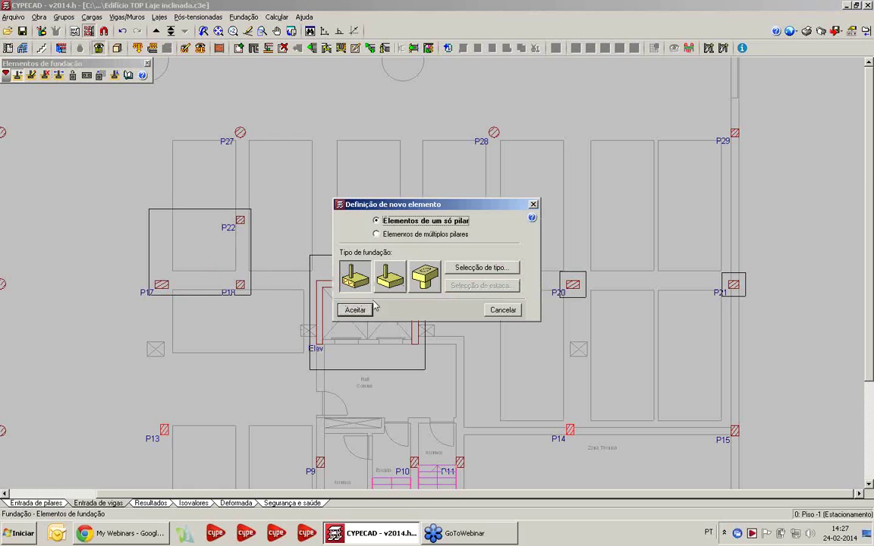
pyautogui.click(354, 309)
pyautogui.click(161, 284)
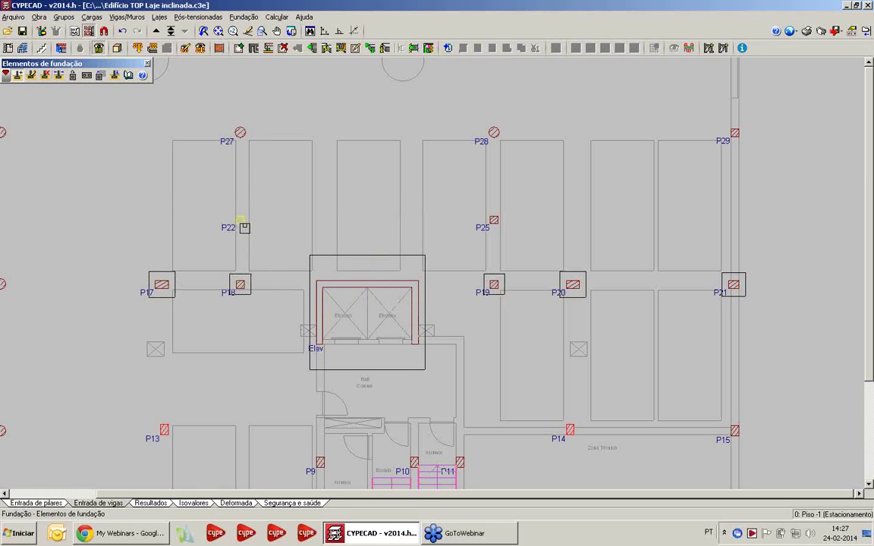
pyautogui.click(239, 220)
pyautogui.click(240, 132)
pyautogui.click(492, 133)
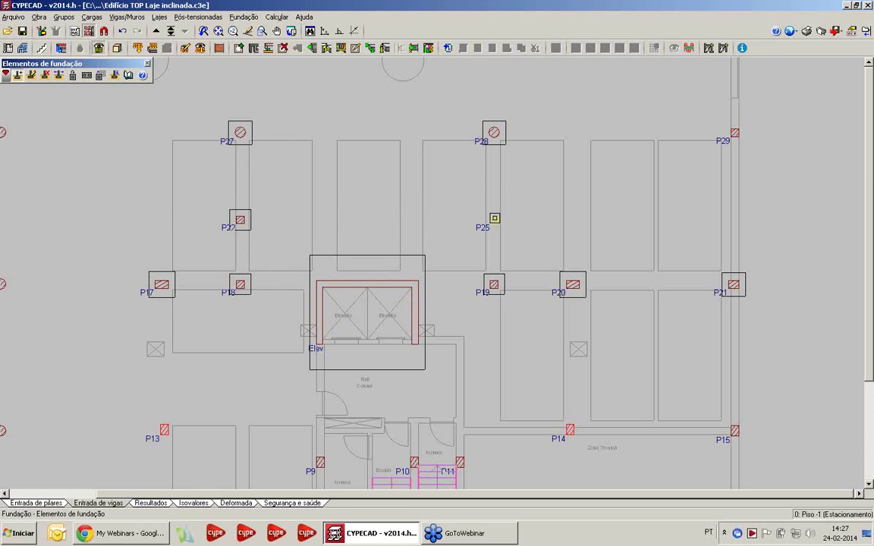
pyautogui.click(494, 220)
pyautogui.click(734, 133)
# Add C.1 tie beams from P19 to P20 and from P19 through P25 to P28, keeping the default beam types
pyautogui.scroll(-2, 462, 345)
pyautogui.scroll(3, 462, 344)
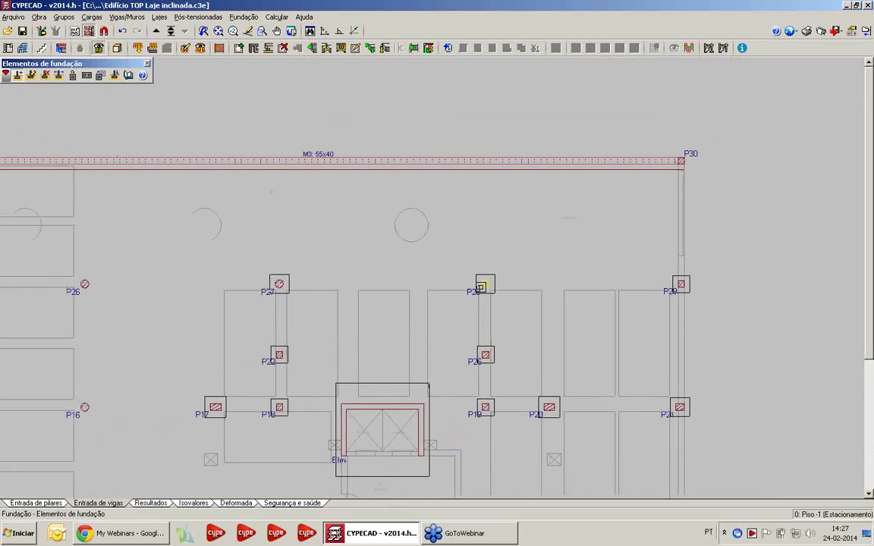
pyautogui.click(244, 17)
pyautogui.click(270, 58)
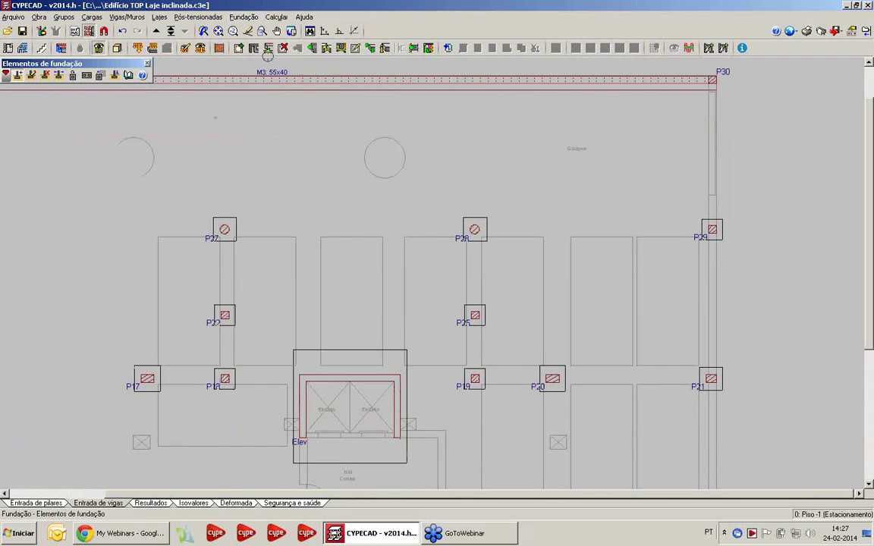
pyautogui.click(17, 76)
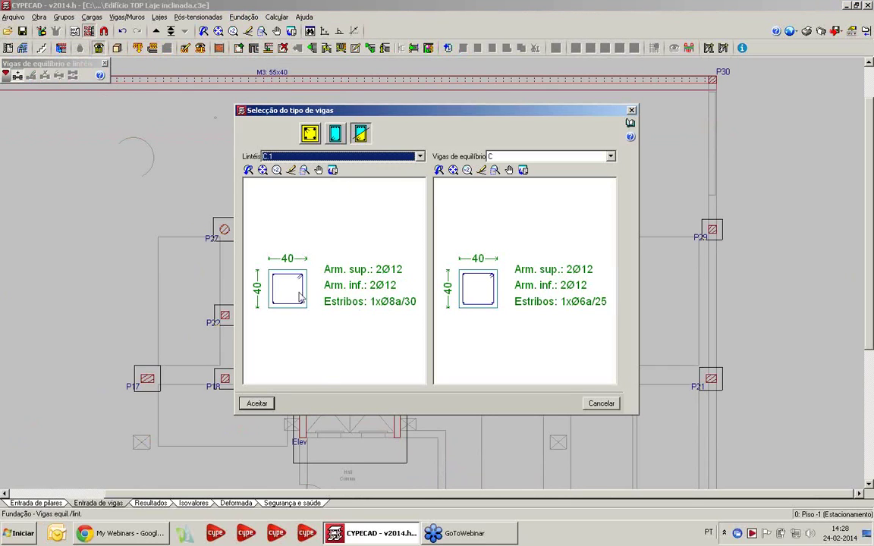
pyautogui.click(258, 404)
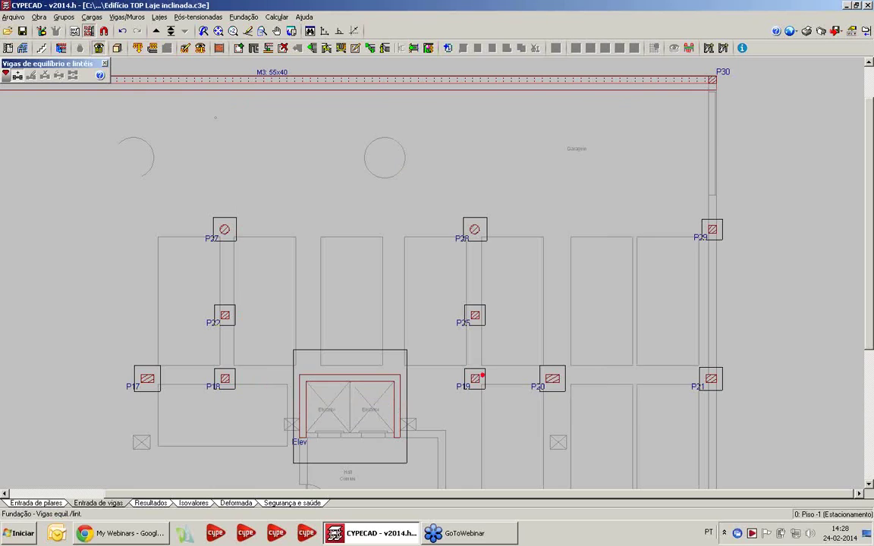
pyautogui.click(475, 379)
pyautogui.click(552, 379)
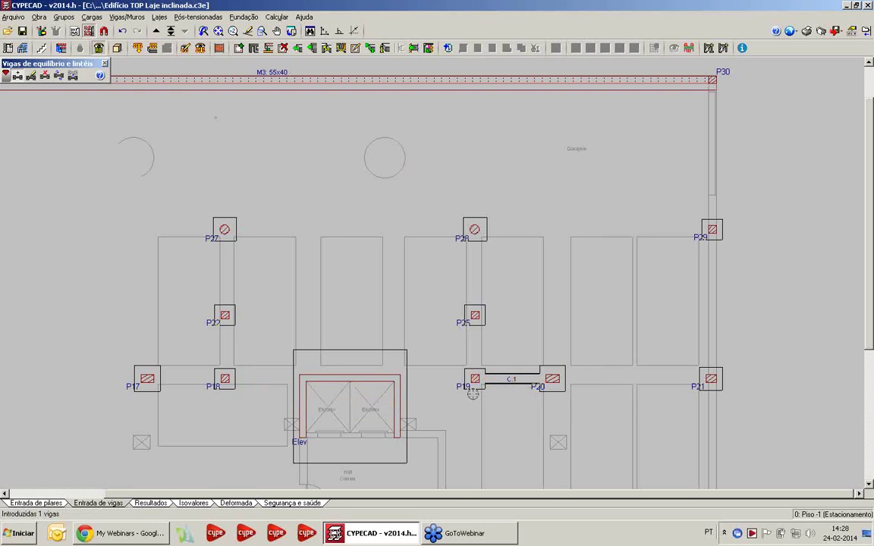
pyautogui.click(475, 229)
pyautogui.scroll(2, 475, 235)
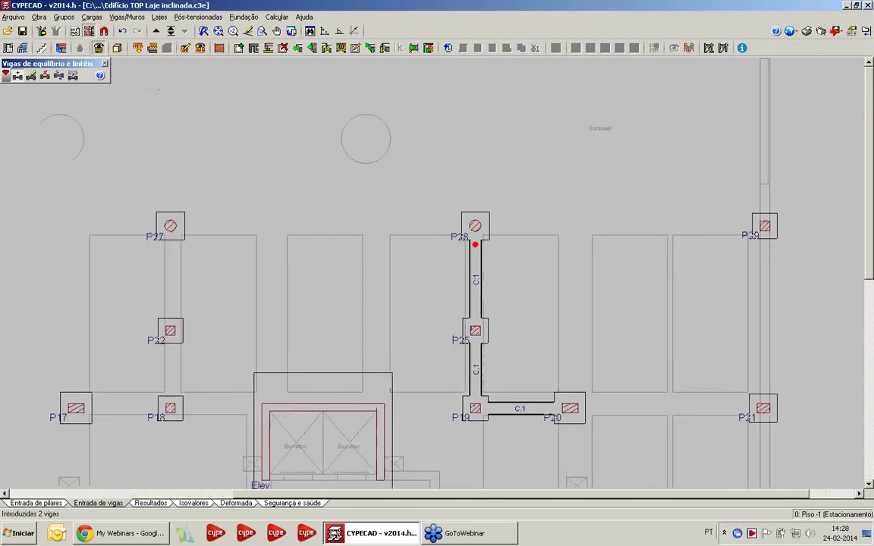
# Add a strap beam from footing P28 perpendicular to wall M3, with orthogonal drawing switched on
pyautogui.moveTo(448, 152); pyautogui.dragTo(427, 266, button='middle')
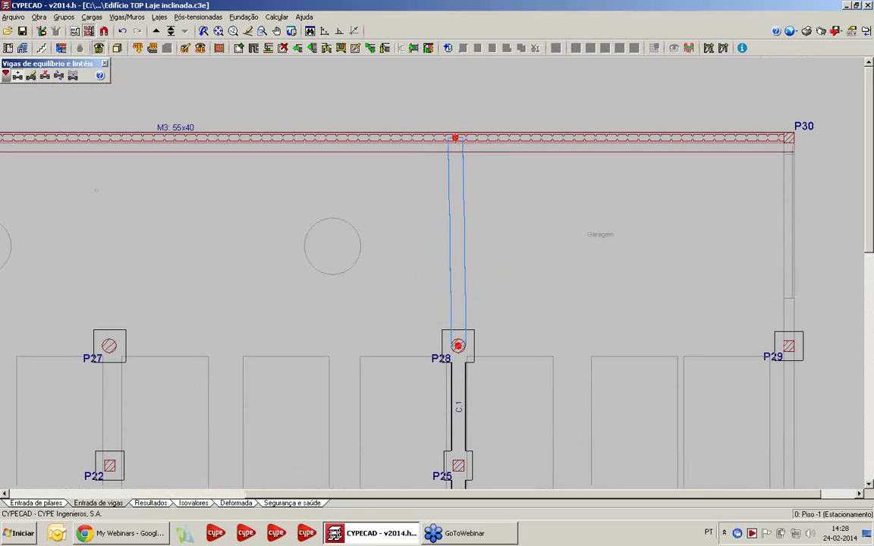
pyautogui.click(339, 31)
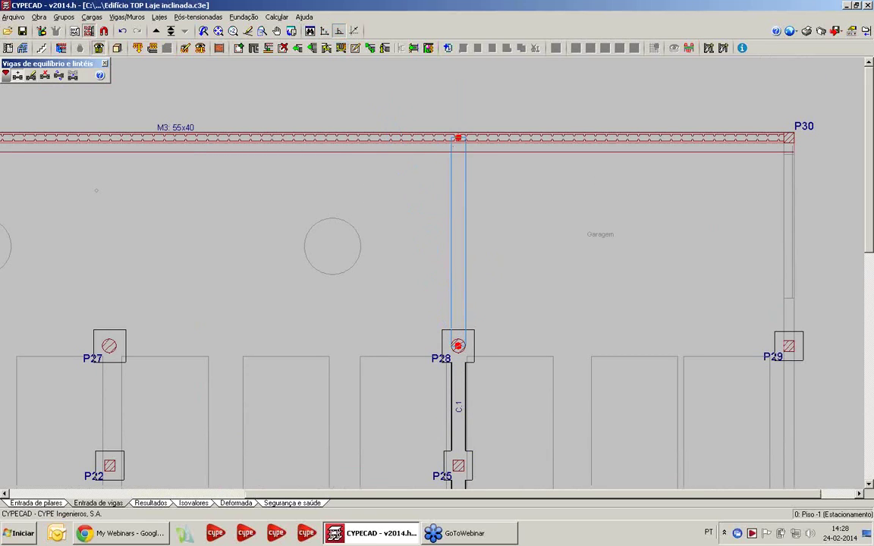
pyautogui.click(458, 137)
pyautogui.scroll(2, 436, 191)
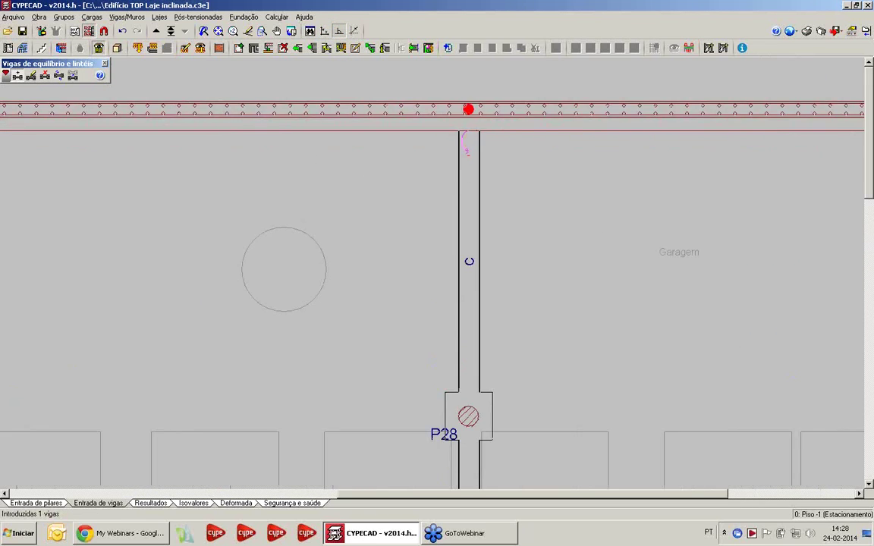
pyautogui.scroll(-3, 339, 256)
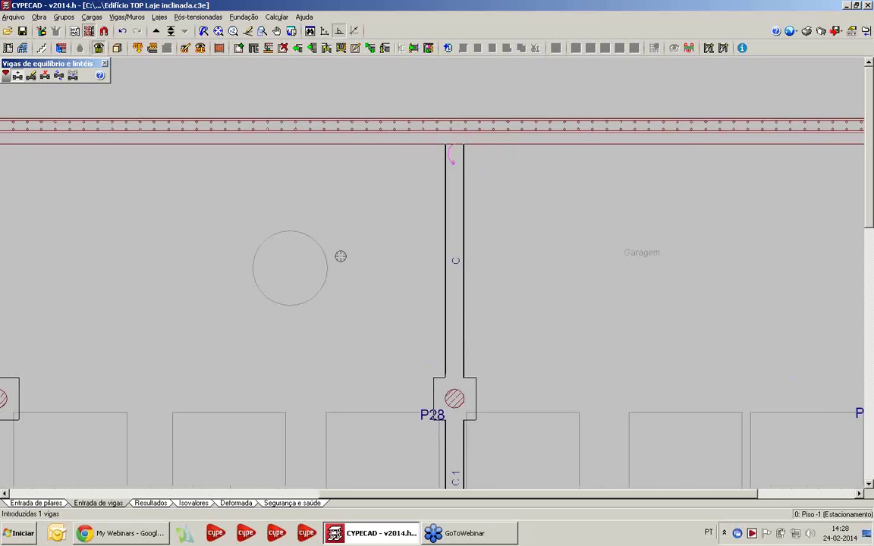
pyautogui.scroll(-2, 362, 216)
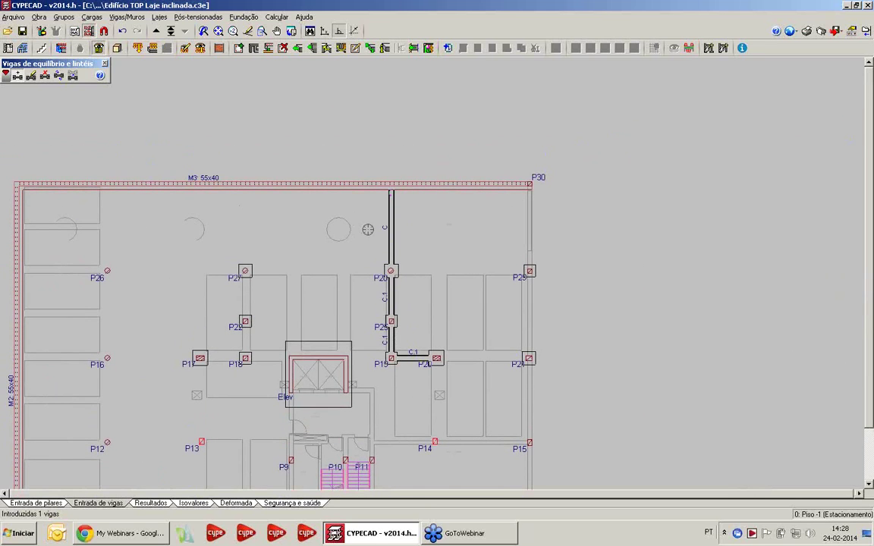
pyautogui.scroll(-2, 307, 226)
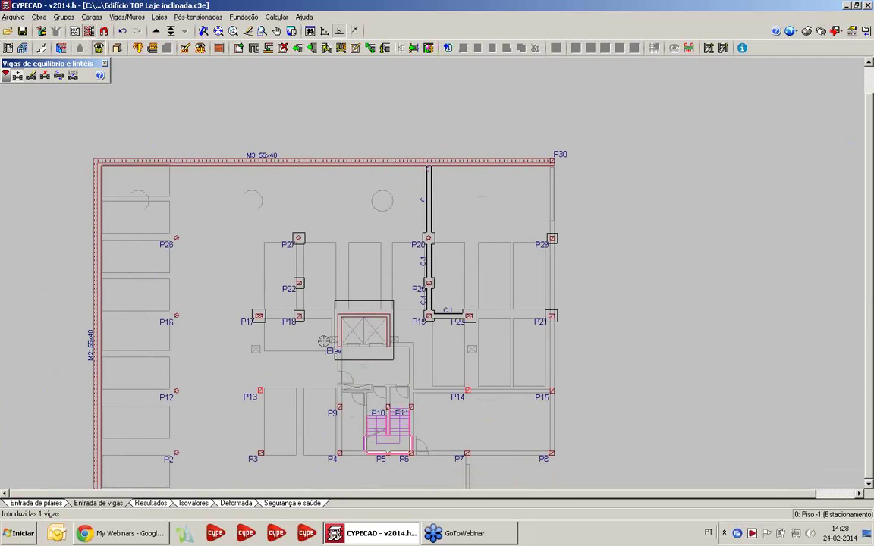
pyautogui.scroll(-3, 290, 290)
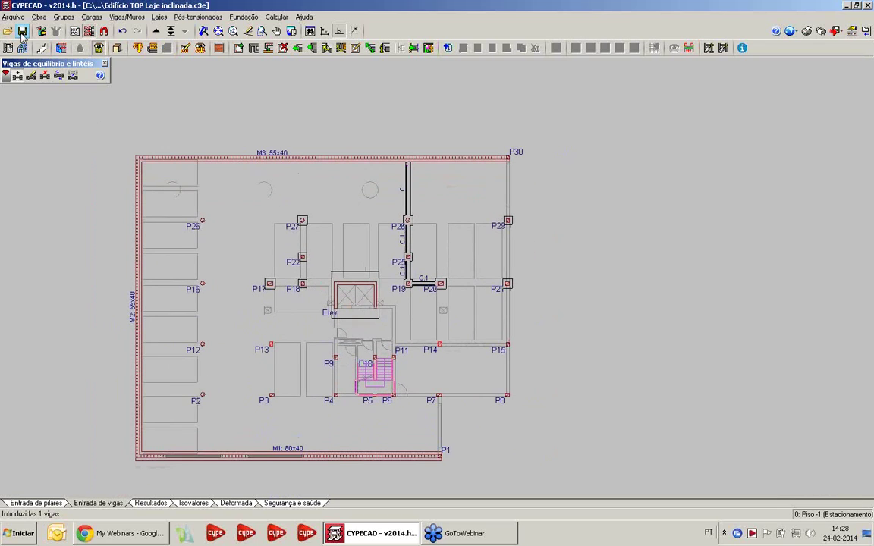
# Open the project Edifício TOP from the Webinar Cypecad folder and review its final calculation report
pyautogui.click(13, 17)
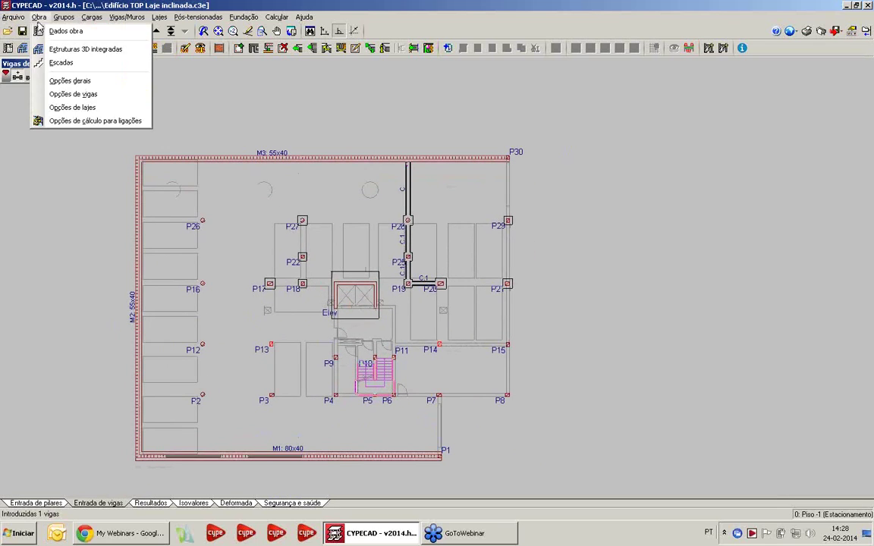
pyautogui.click(29, 44)
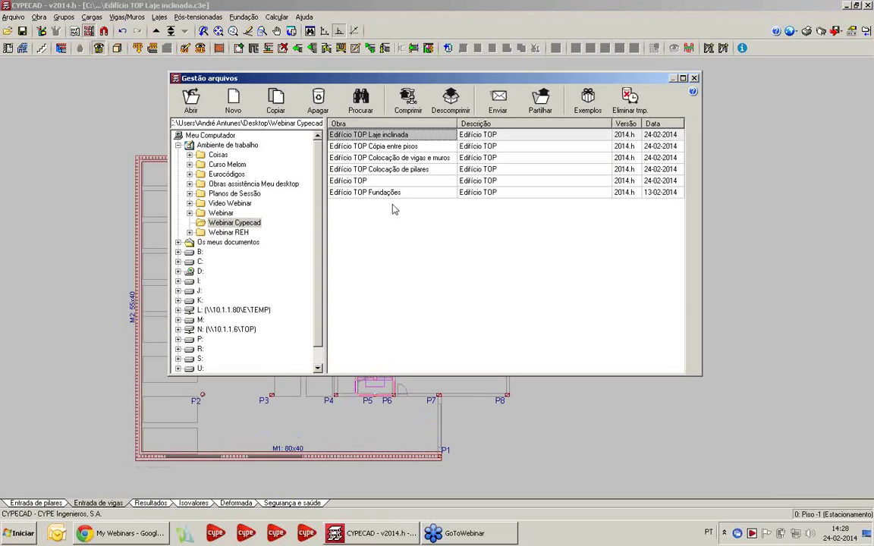
pyautogui.doubleClick(394, 180)
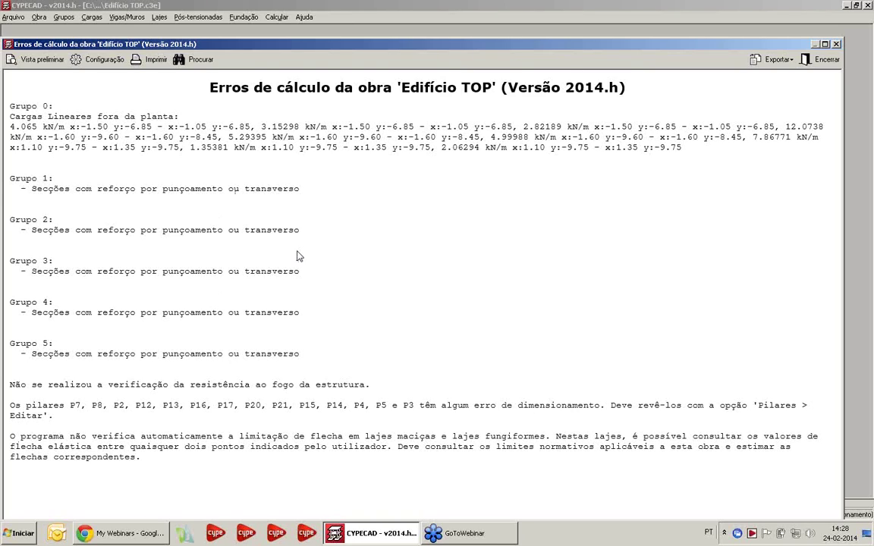
pyautogui.click(836, 44)
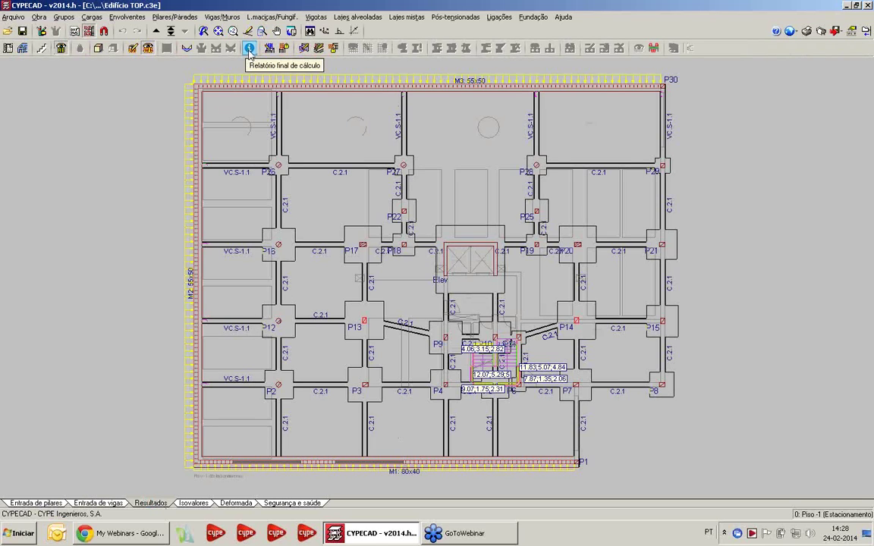
pyautogui.click(249, 48)
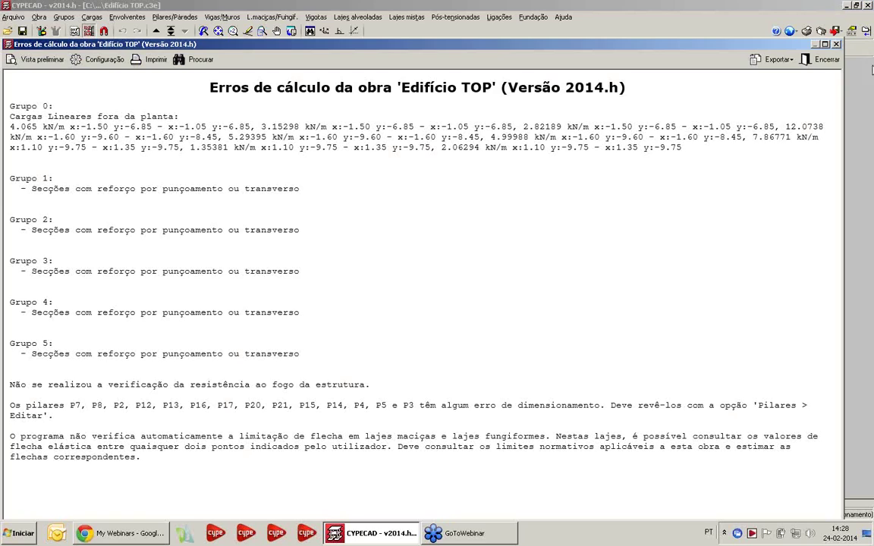
pyautogui.click(837, 44)
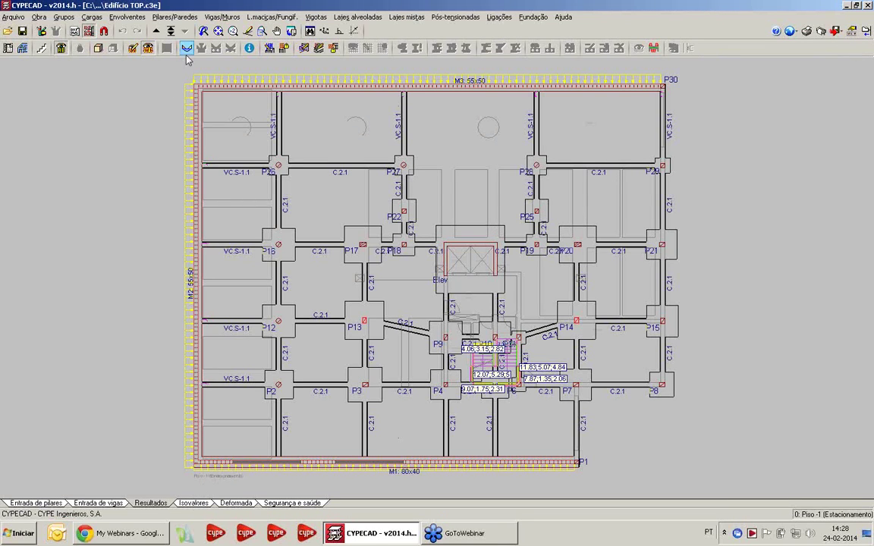
# Switch to the Desvão floor group and hide its background drawing template
pyautogui.click(170, 31)
pyautogui.doubleClick(426, 210)
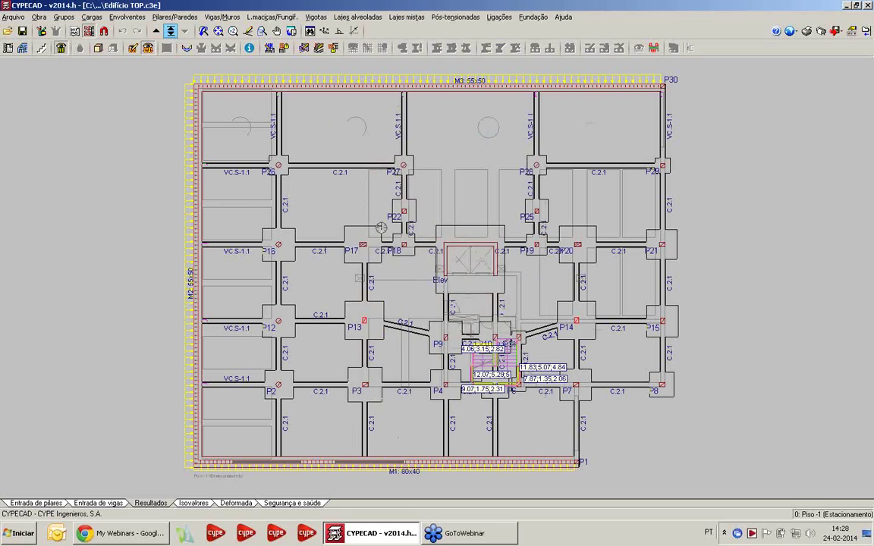
pyautogui.click(148, 48)
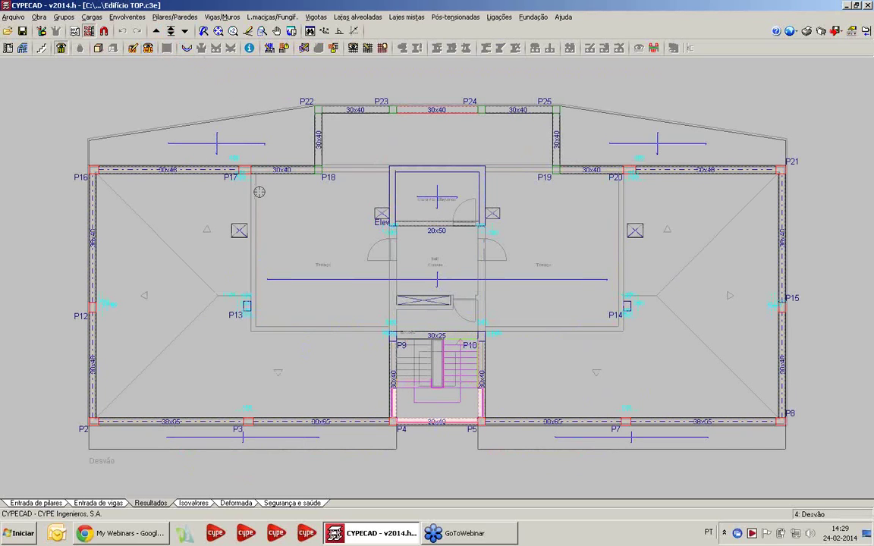
pyautogui.press('F4')
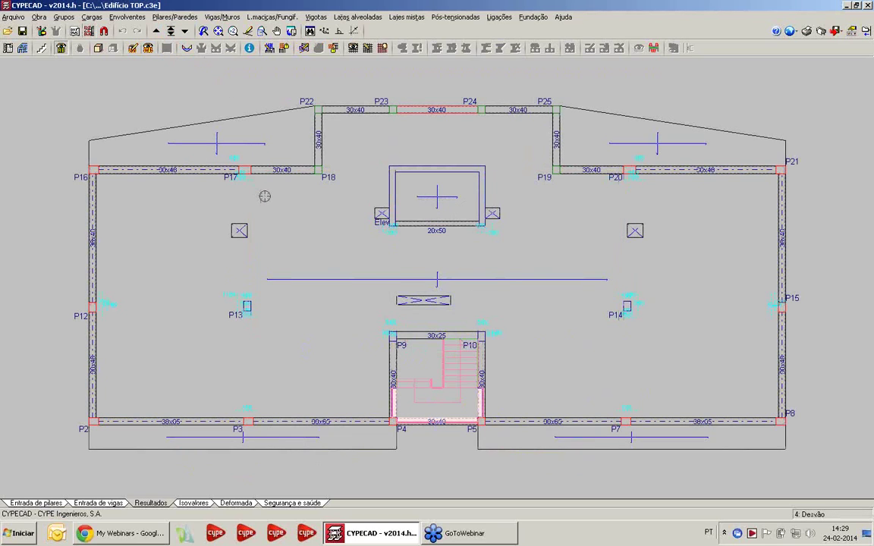
# Turn off the display of punching reinforcement in the slab view options
pyautogui.click(353, 48)
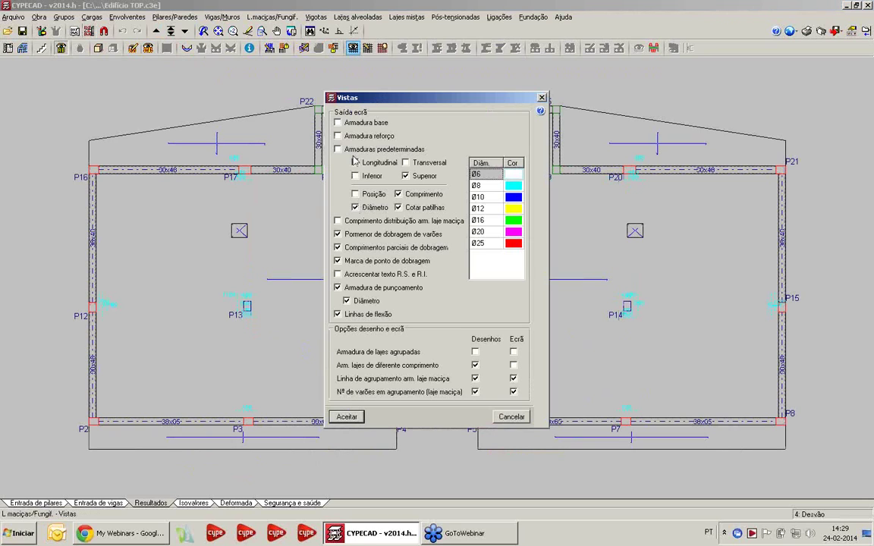
pyautogui.click(347, 416)
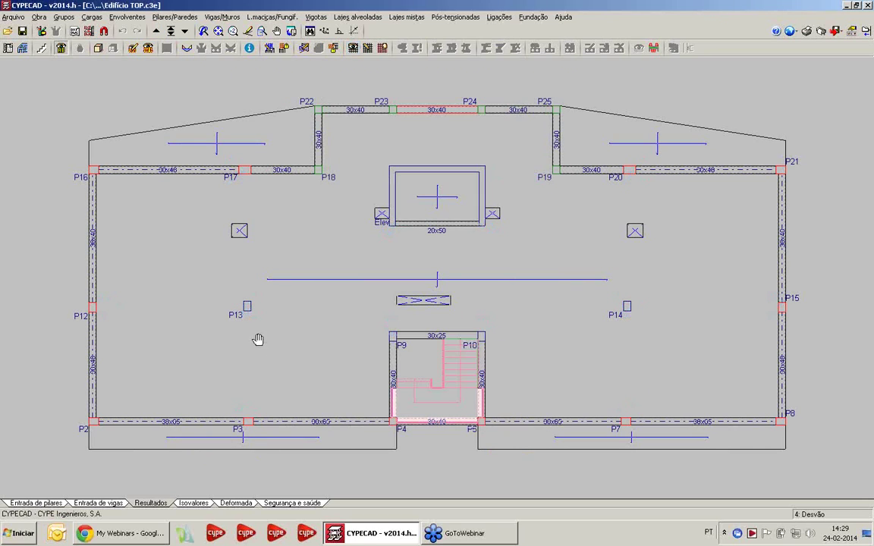
# Show the negative and positive moment envelopes, with fundamental combinations, for beam line P2–P12–P16 on Piso 2 até 4
pyautogui.click(185, 31)
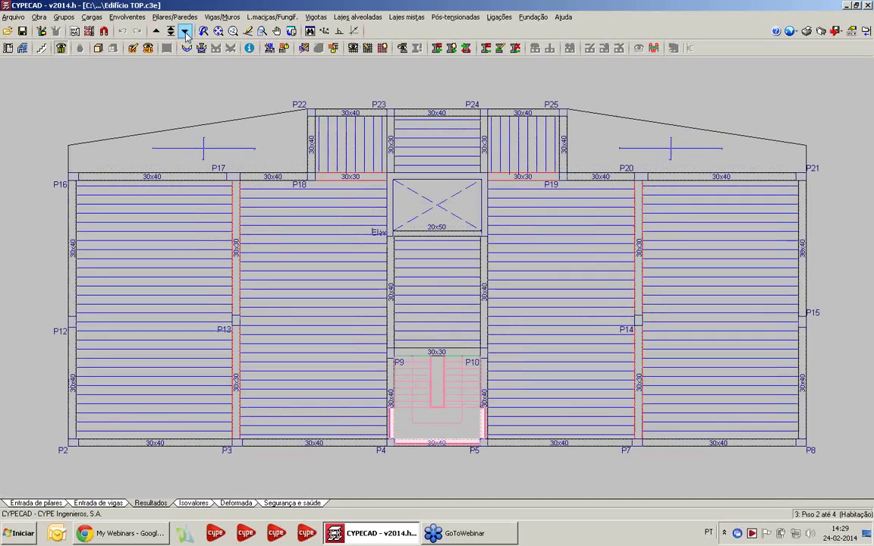
pyautogui.moveTo(181, 302); pyautogui.dragTo(211, 309, button='middle')
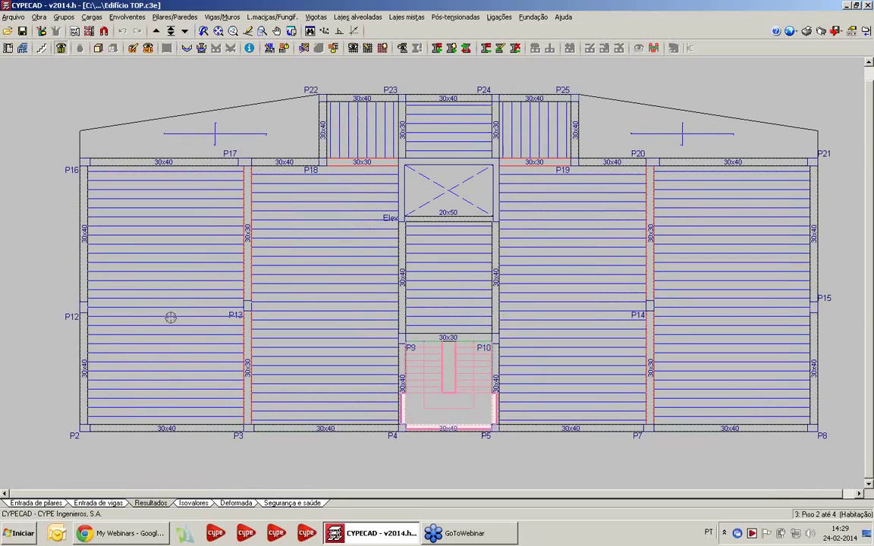
pyautogui.click(187, 47)
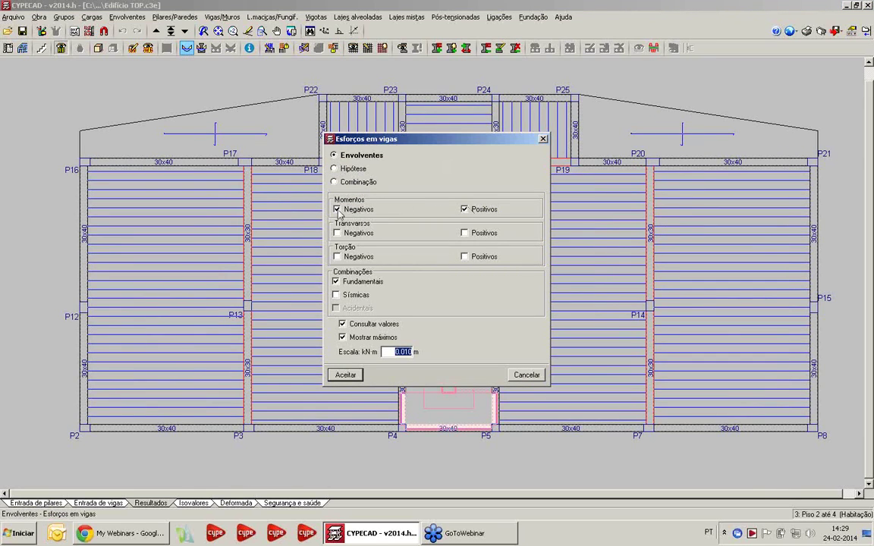
pyautogui.click(346, 375)
pyautogui.click(76, 292)
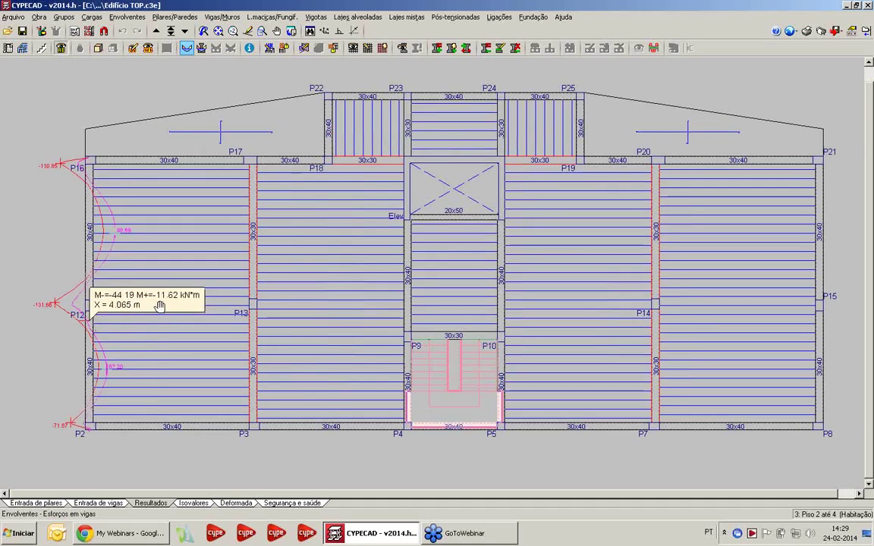
pyautogui.scroll(4, 170, 309)
pyautogui.moveTo(160, 305); pyautogui.dragTo(214, 304, button='middle')
pyautogui.scroll(-2, 215, 307)
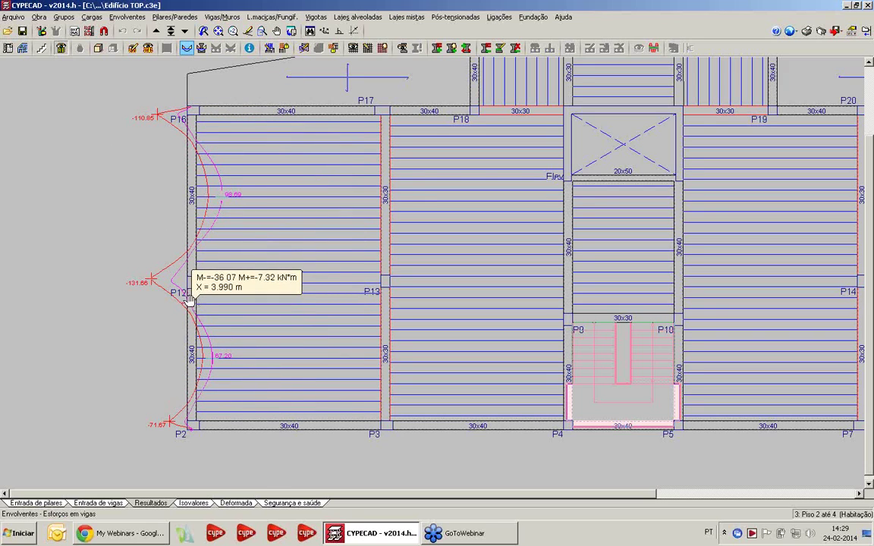
pyautogui.moveTo(278, 269); pyautogui.dragTo(255, 267, button='middle')
# Display the P2–P12–P16 beam moments for the combination PP+RP+1.5·Qa(1)+1.2·Qa(10)+0.6·Qa(2)
pyautogui.rightClick(262, 265)
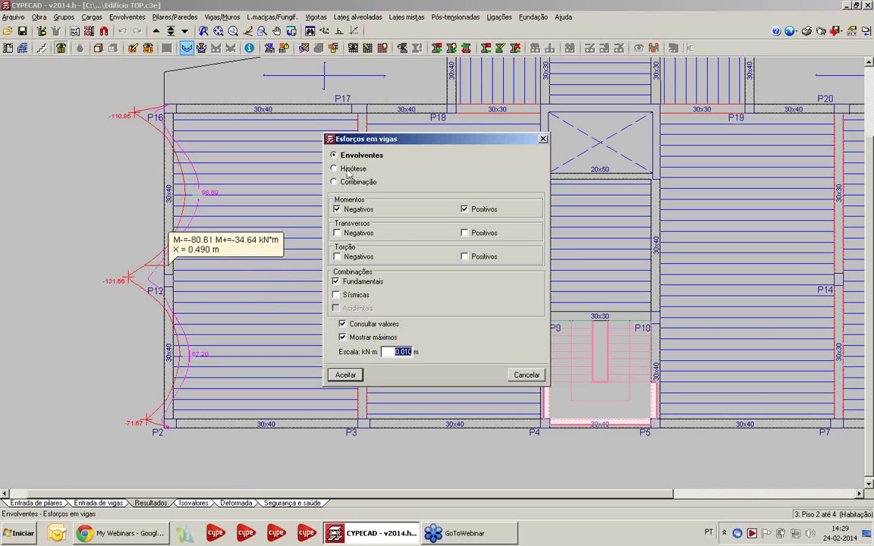
pyautogui.click(348, 169)
pyautogui.click(353, 182)
pyautogui.click(379, 197)
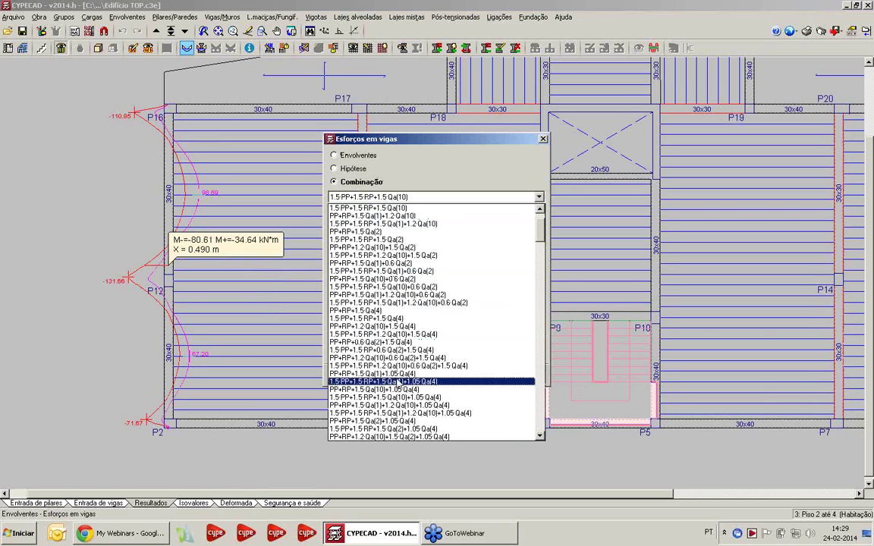
pyautogui.click(383, 294)
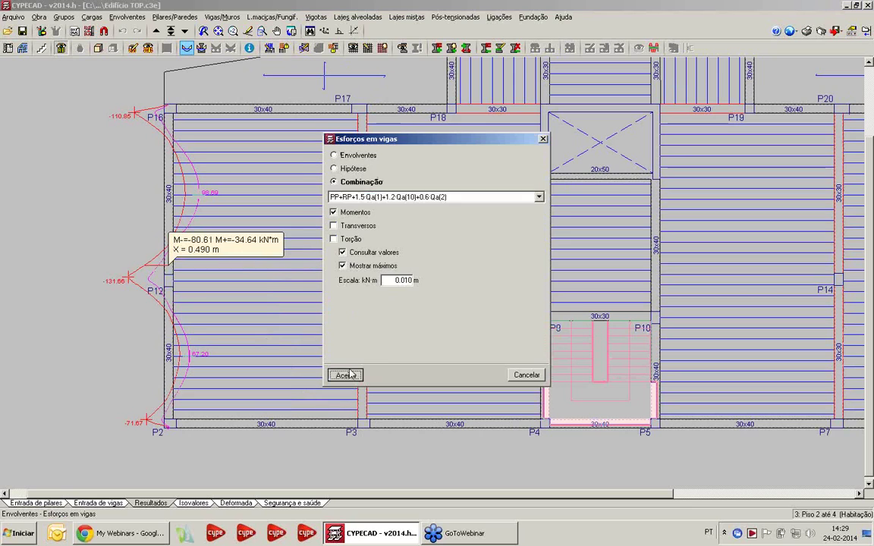
pyautogui.click(349, 374)
pyautogui.scroll(-1, 160, 337)
pyautogui.scroll(1, 90, 343)
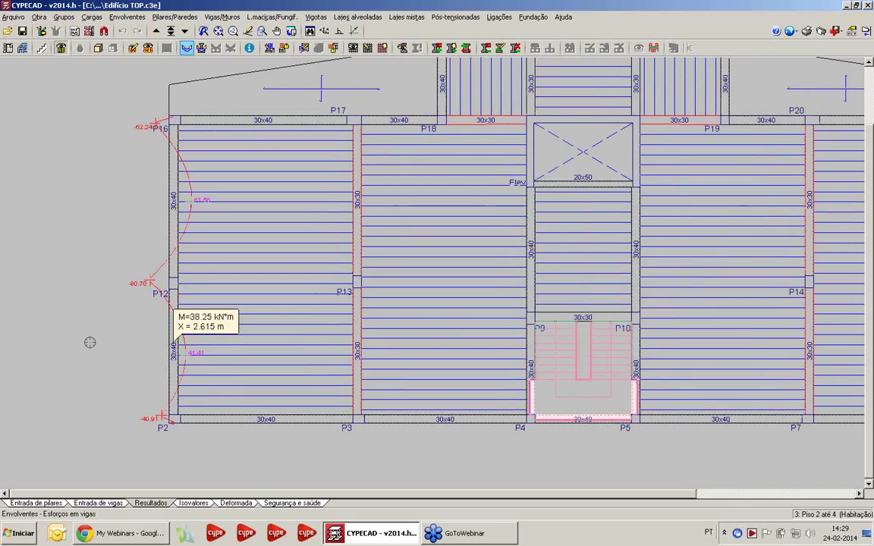
pyautogui.scroll(-1, 89, 343)
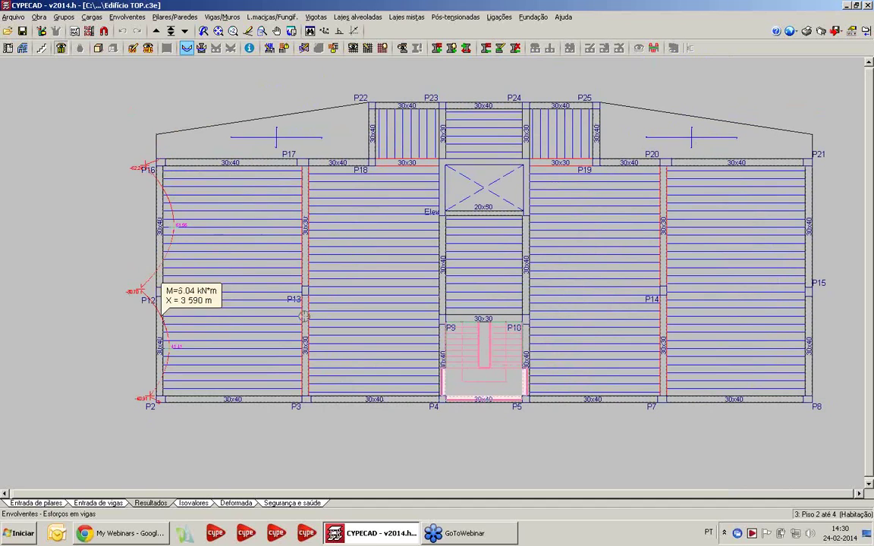
# Open the beam error list for the red 30x30 beam between P13 and P17
pyautogui.click(218, 18)
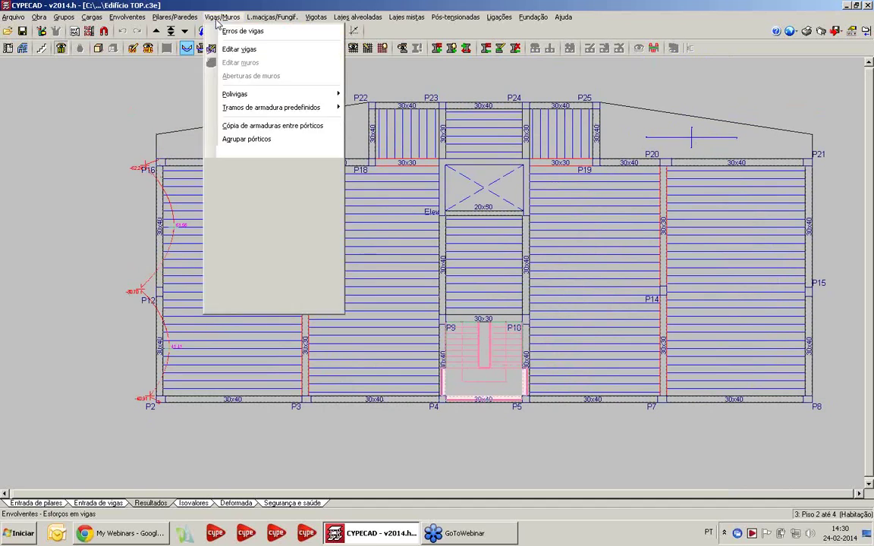
pyautogui.click(243, 277)
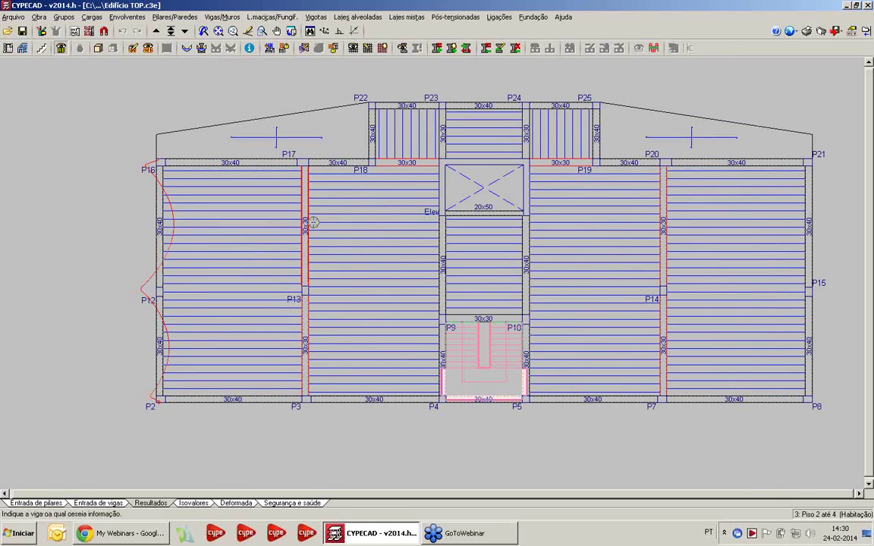
pyautogui.click(222, 17)
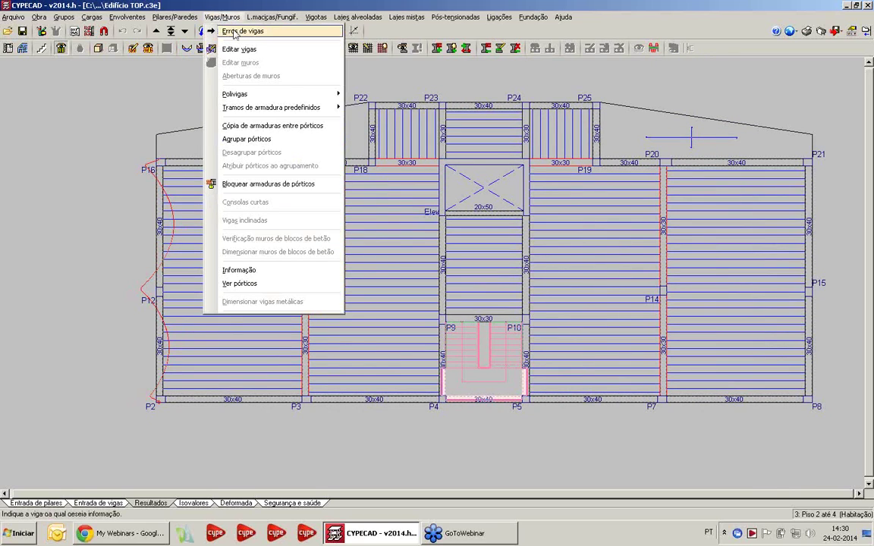
pyautogui.click(233, 34)
pyautogui.click(178, 251)
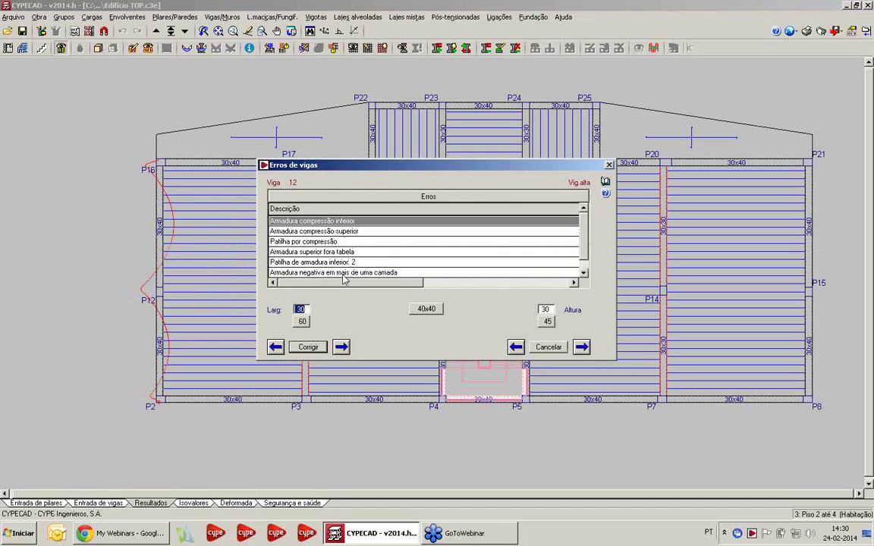
# Go through the compression reinforcement, anchorage, out-of-table and multi-layer reinforcement errors listed for the beam
pyautogui.click(321, 234)
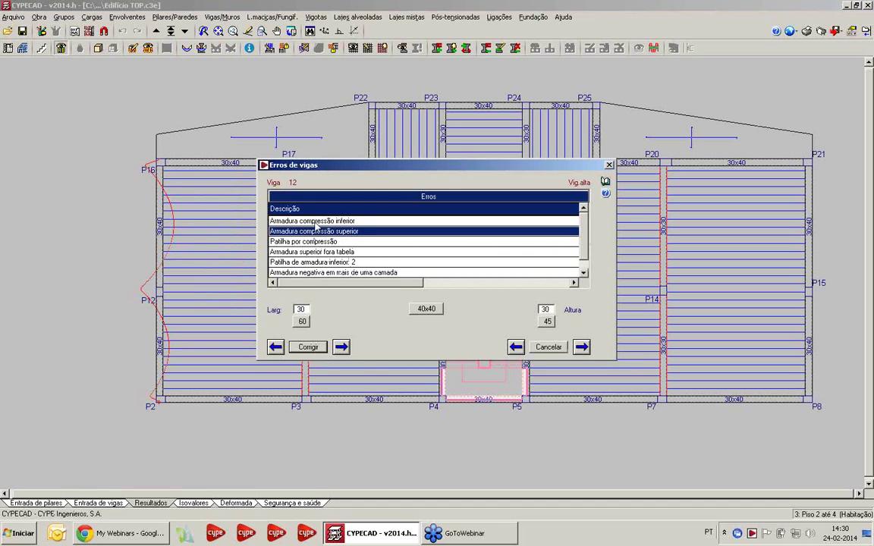
pyautogui.click(313, 221)
pyautogui.press('Down')
pyautogui.press('Down')
pyautogui.press('Down')
pyautogui.press('Down')
pyautogui.press('Down')
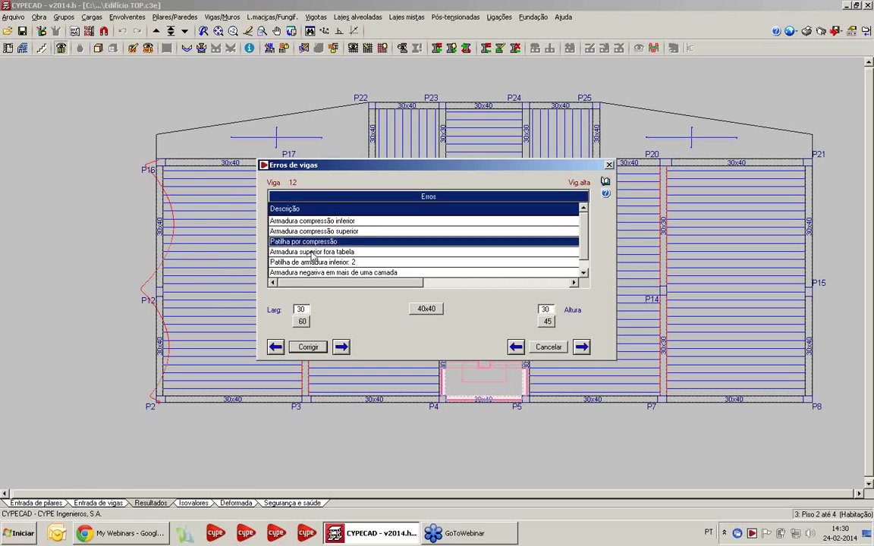
pyautogui.press('Up')
pyautogui.press('Up')
pyautogui.press('Up')
pyautogui.press('Up')
pyautogui.press('Up')
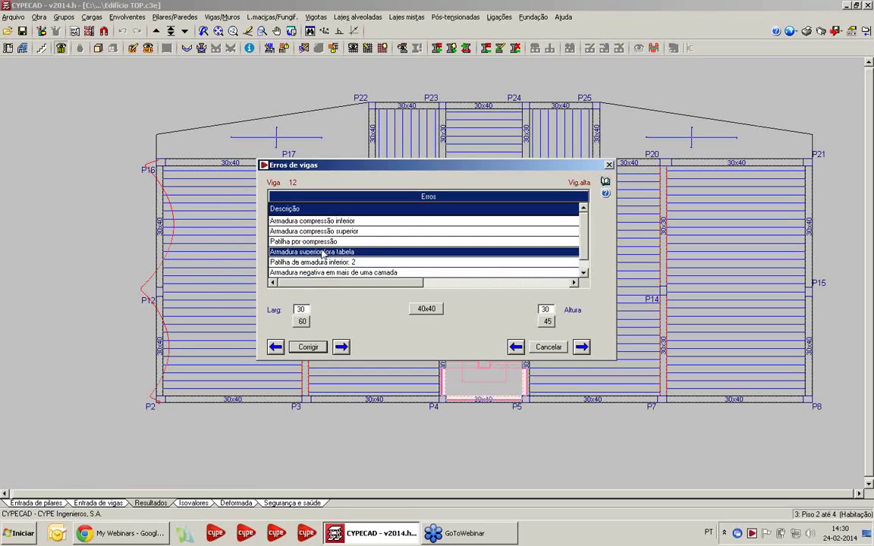
pyautogui.press('Down')
pyautogui.press('Down')
pyautogui.press('Down')
pyautogui.press('Down')
pyautogui.press('Down')
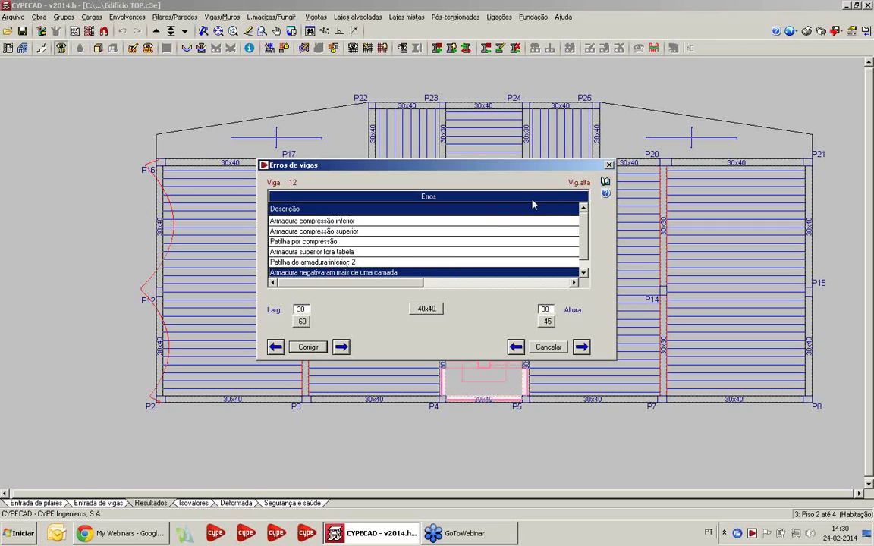
# Consult the help on beam errors, then examine the beam's total long-term deflection limit error and close the list without correcting
pyautogui.click(605, 184)
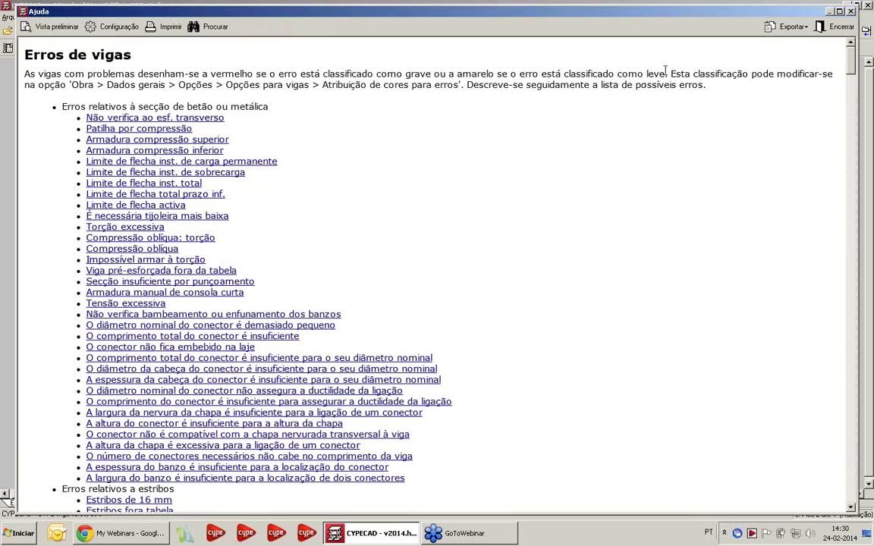
pyautogui.click(850, 12)
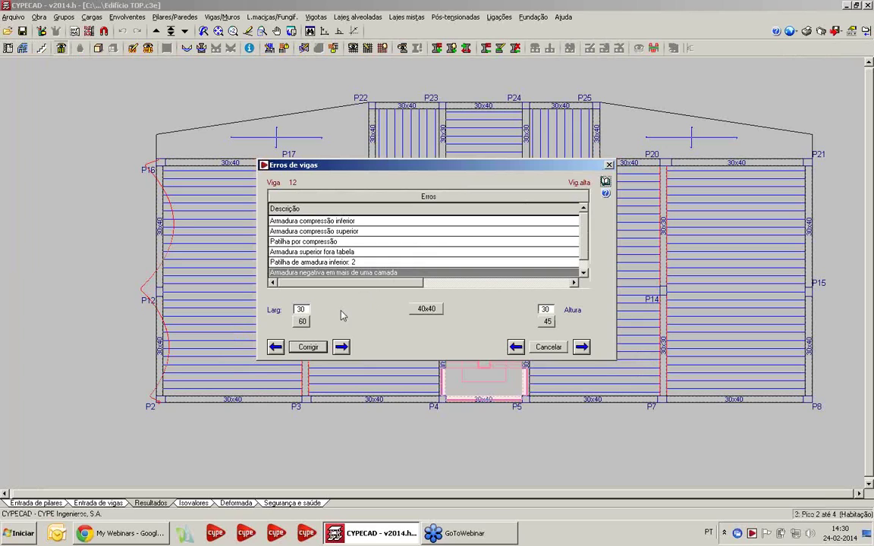
pyautogui.click(584, 272)
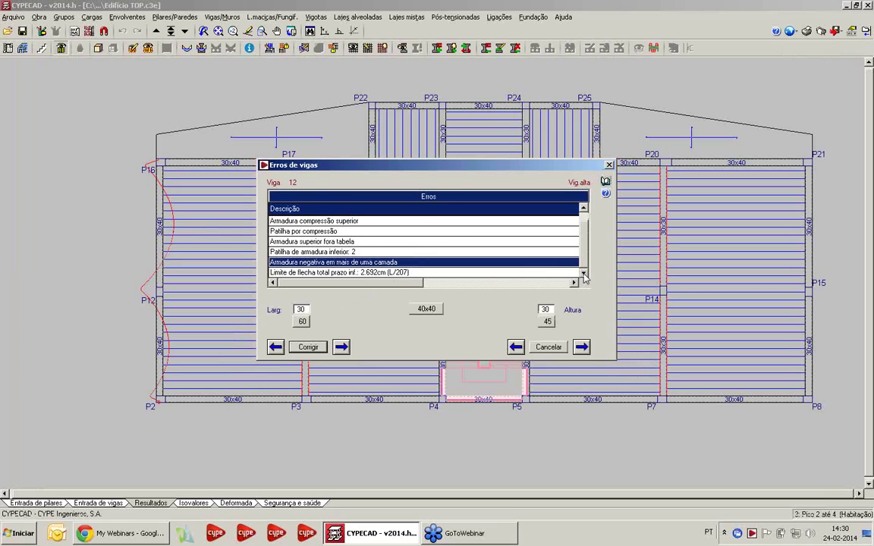
pyautogui.click(315, 272)
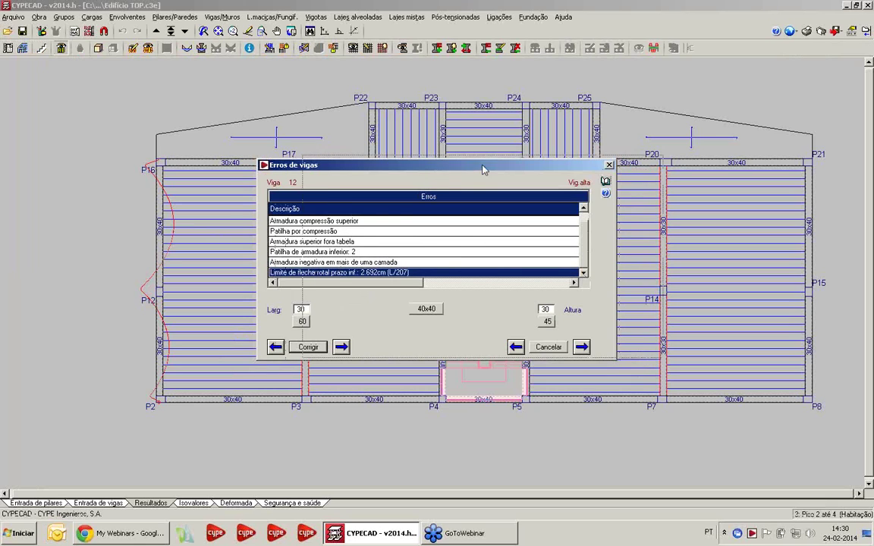
pyautogui.moveTo(437, 171); pyautogui.dragTo(482, 168)
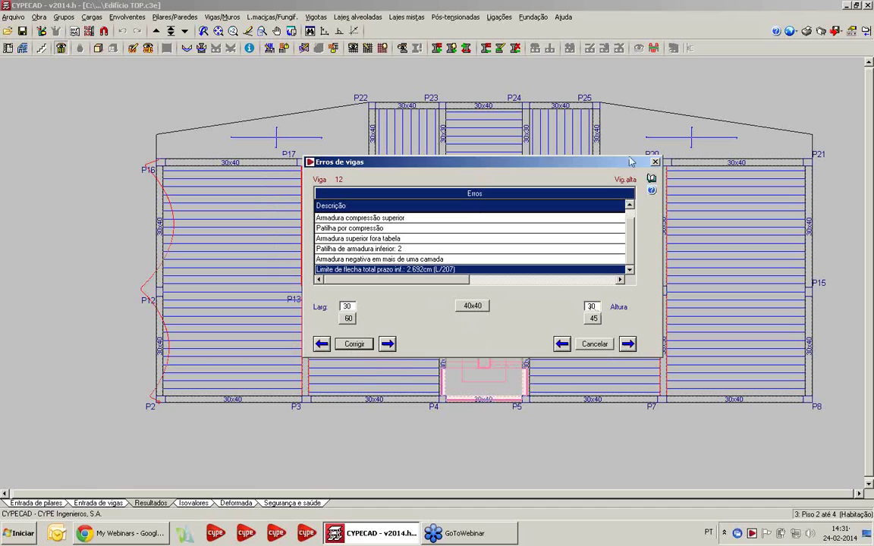
pyautogui.click(655, 162)
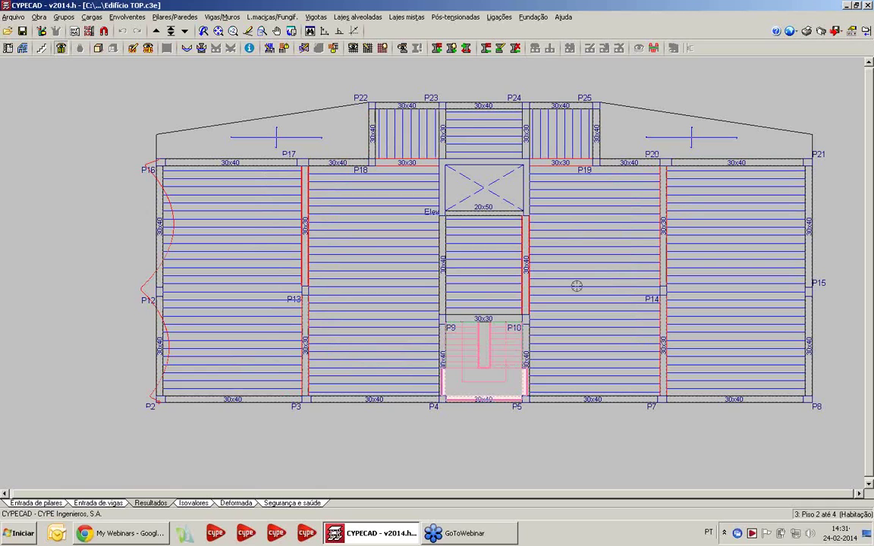
# Open the beam reinforcement editor for the frame running through P2, P12 and P16
pyautogui.moveTo(395, 257); pyautogui.dragTo(374, 257, button='middle')
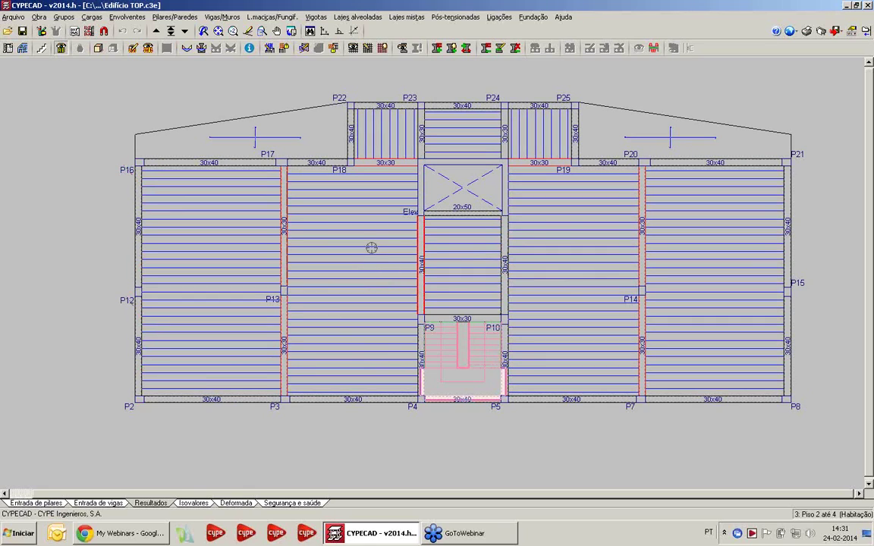
pyautogui.click(304, 48)
pyautogui.click(118, 292)
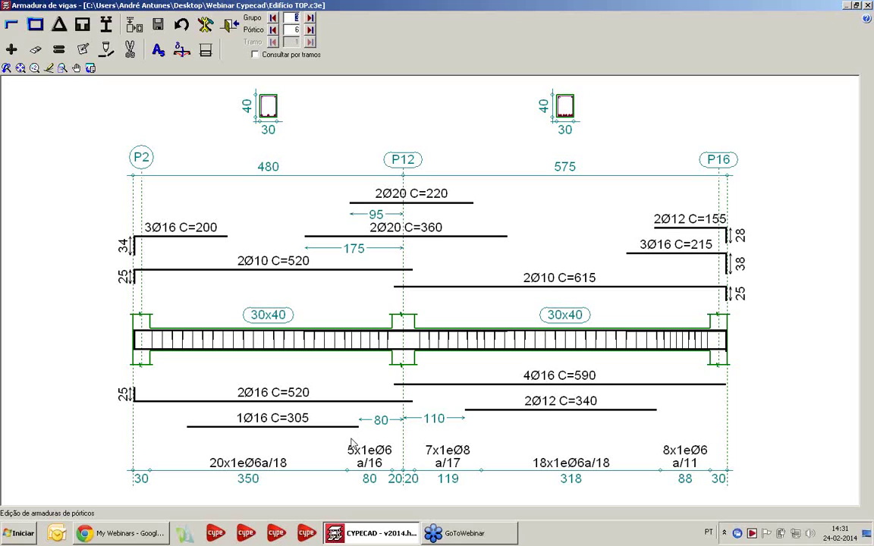
# Check the required and actual reinforcement areas of spans P2–P12 and P12–P16
pyautogui.click(12, 24)
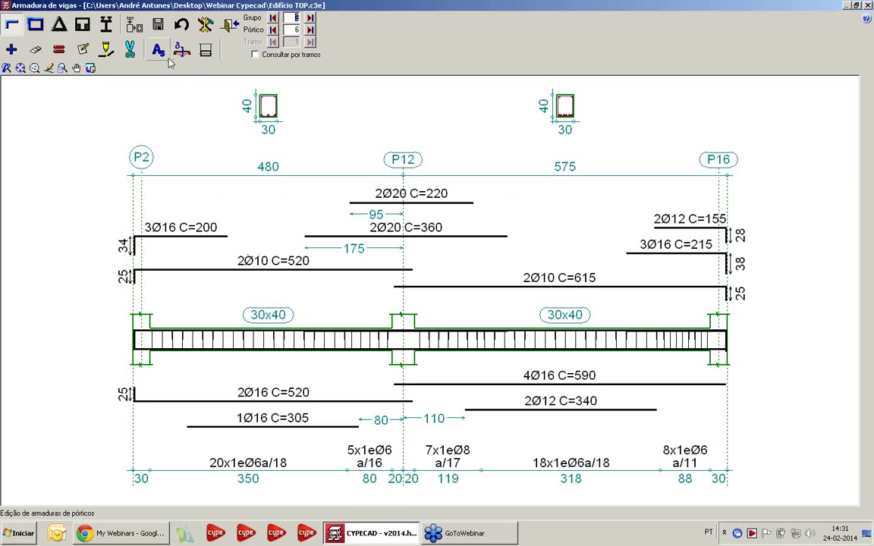
pyautogui.click(158, 50)
pyautogui.click(261, 238)
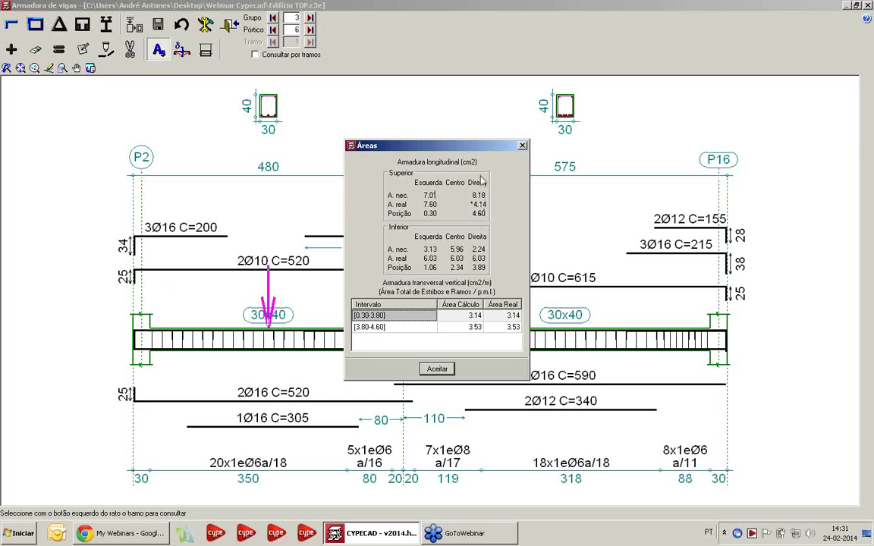
pyautogui.click(522, 145)
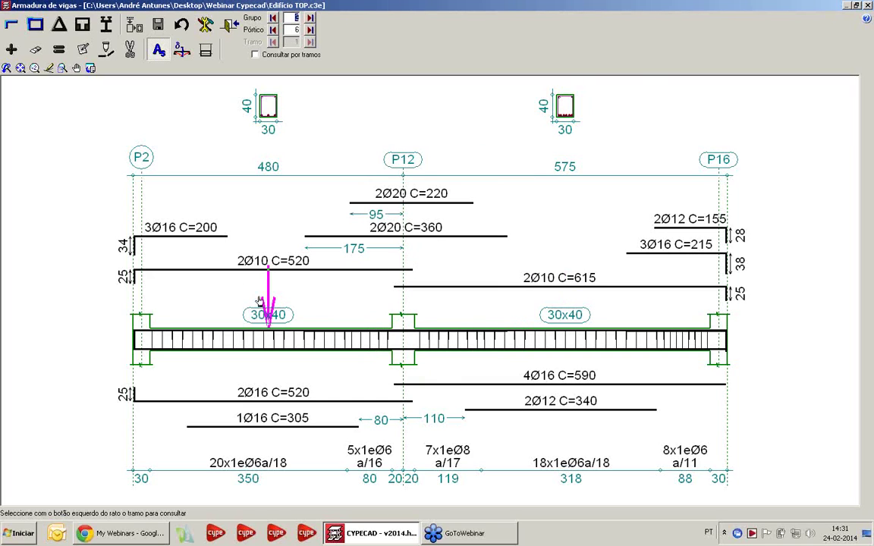
pyautogui.click(454, 276)
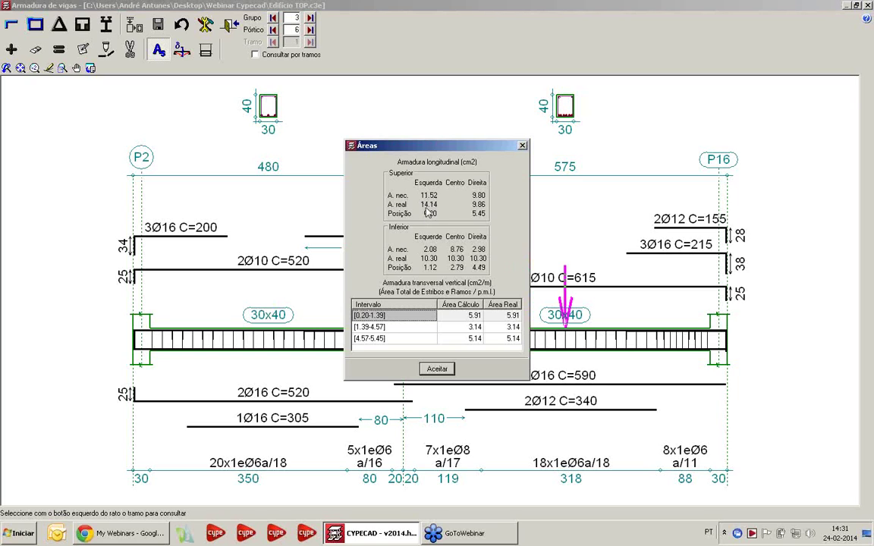
# Join the two upper 2Ø10 bars of spans P2–P12 and P12–P16 into one continuous bar
pyautogui.click(522, 145)
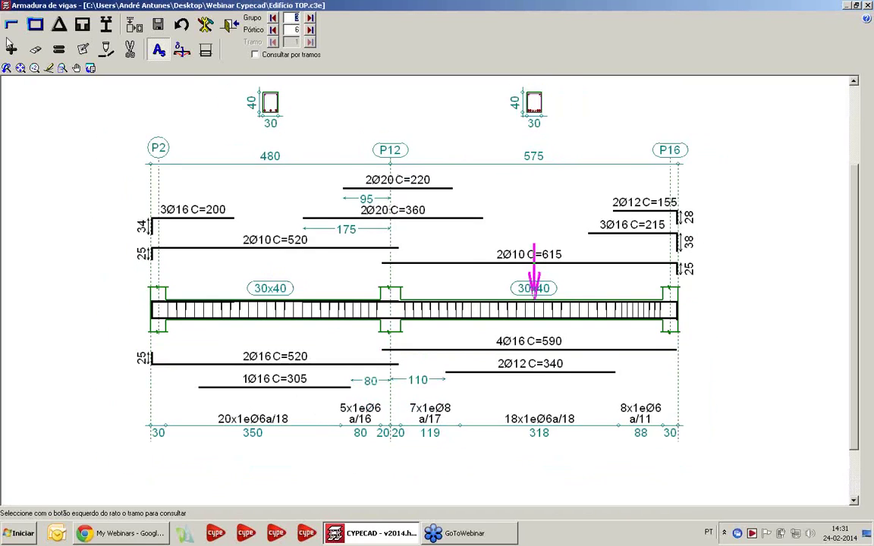
pyautogui.click(107, 49)
pyautogui.click(254, 246)
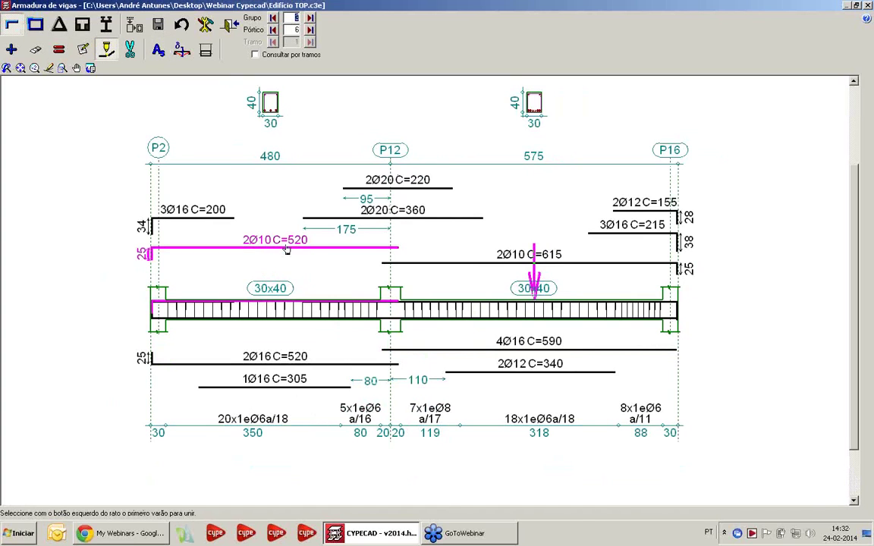
pyautogui.click(417, 255)
pyautogui.press('Return')
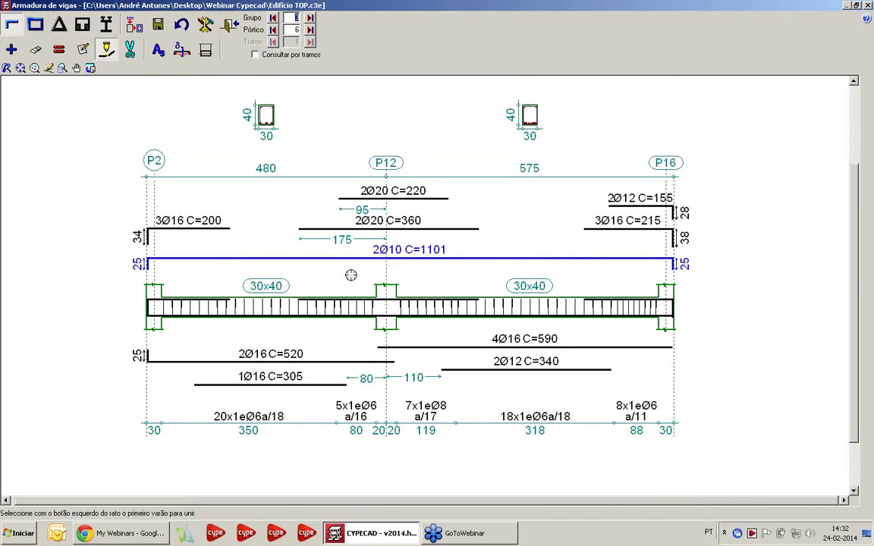
# Change the joined continuous upper bars to 3Ø16
pyautogui.click(84, 49)
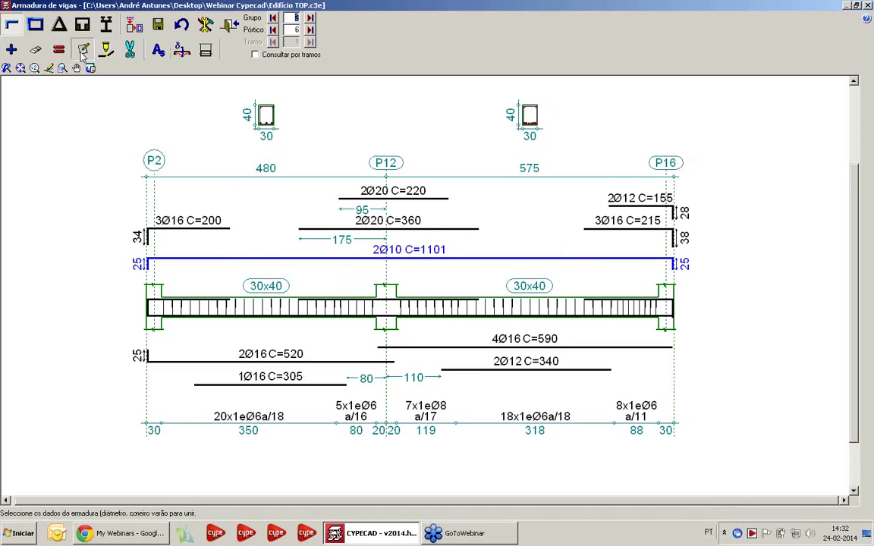
pyautogui.click(381, 260)
pyautogui.click(392, 250)
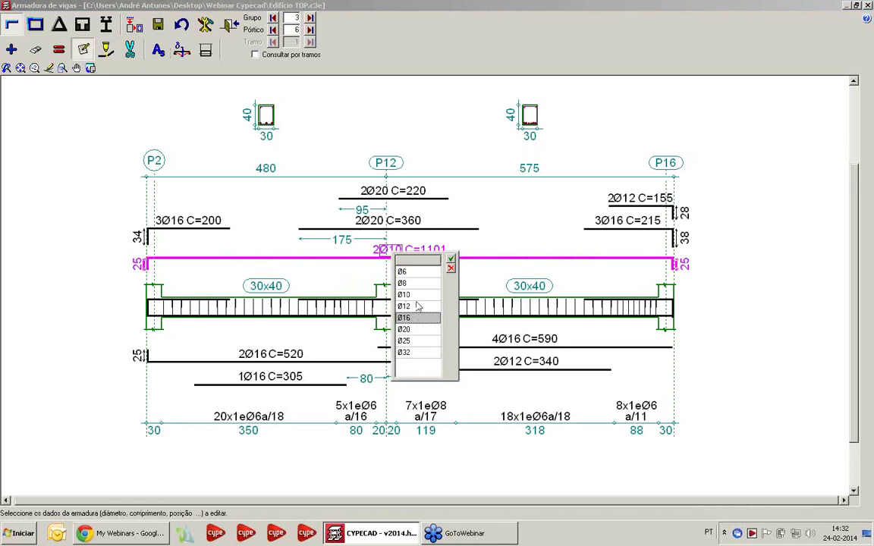
pyautogui.click(403, 317)
pyautogui.click(378, 251)
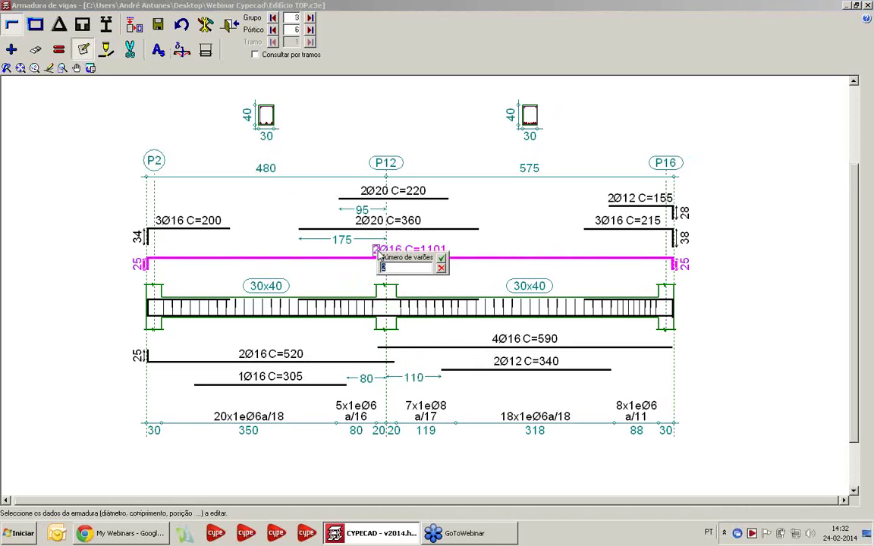
pyautogui.write('3')
pyautogui.press('Return')
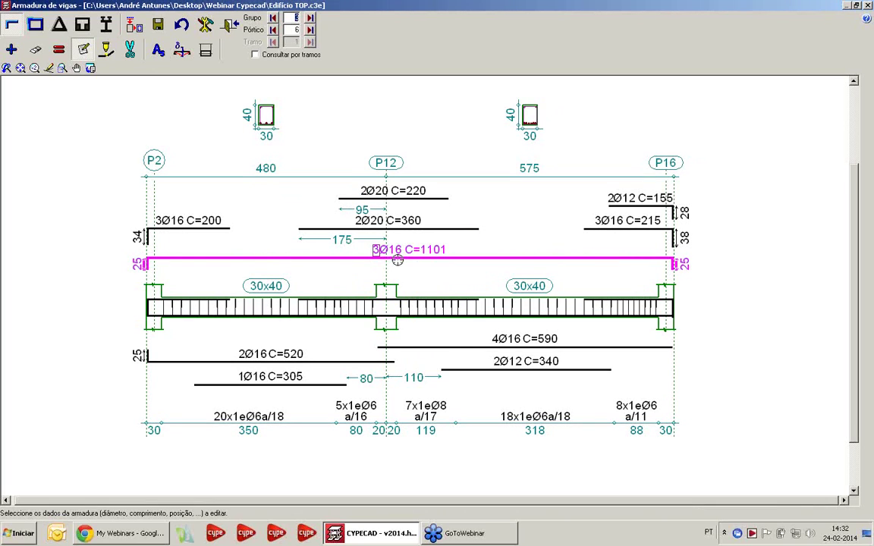
# Change the upper 3Ø16 end bars to 2Ø12 at P2 and 2Ø16 at P16
pyautogui.click(158, 226)
pyautogui.click(158, 221)
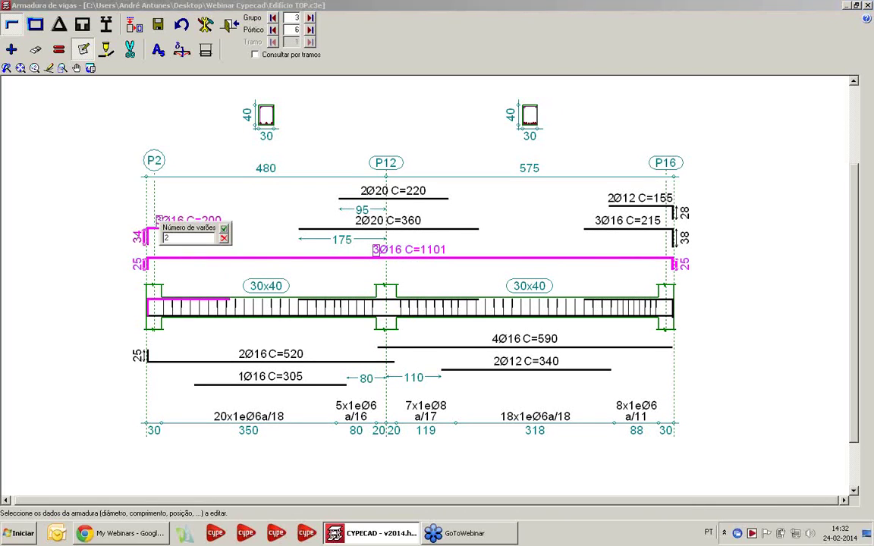
pyautogui.write('2')
pyautogui.press('Return')
pyautogui.click(609, 228)
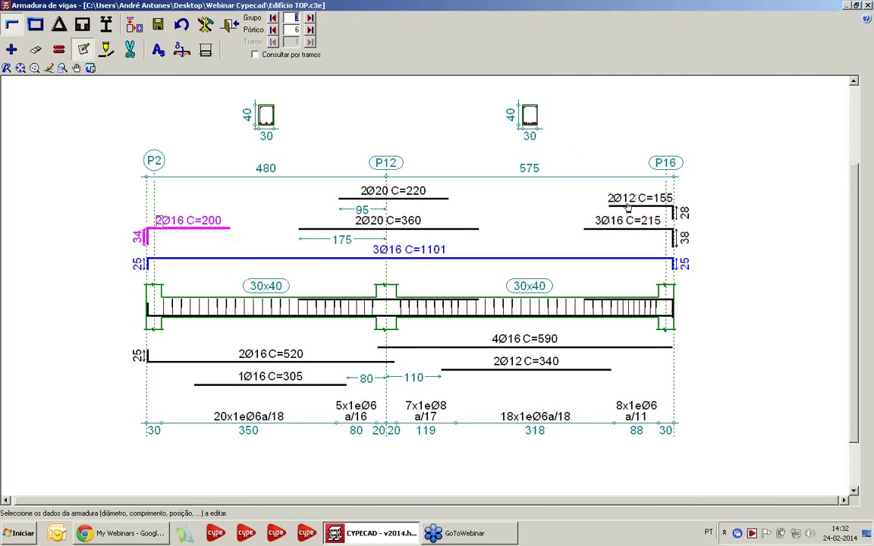
pyautogui.click(627, 203)
pyautogui.click(597, 225)
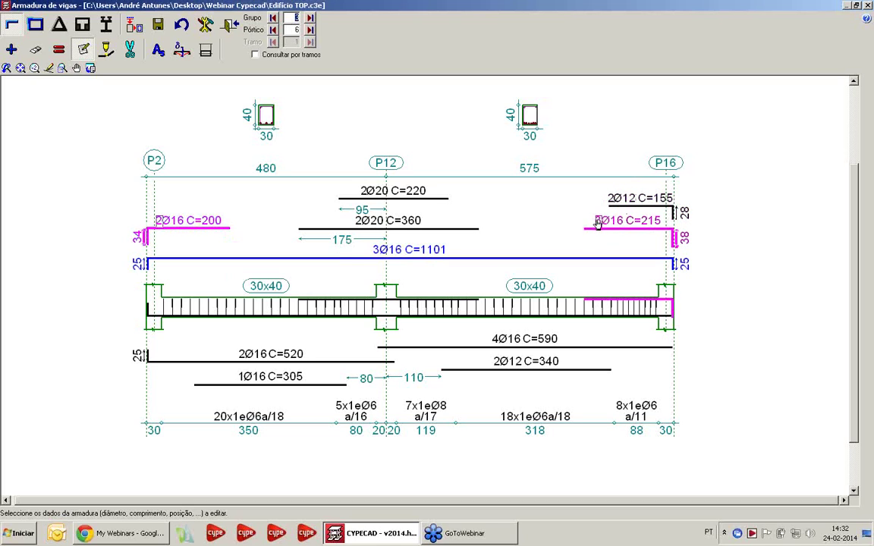
pyautogui.click(597, 221)
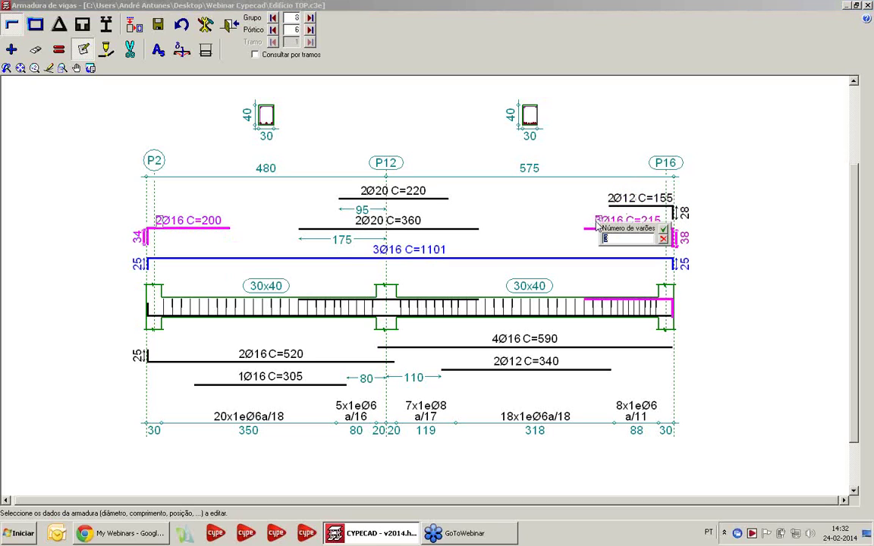
pyautogui.write('2')
pyautogui.press('Return')
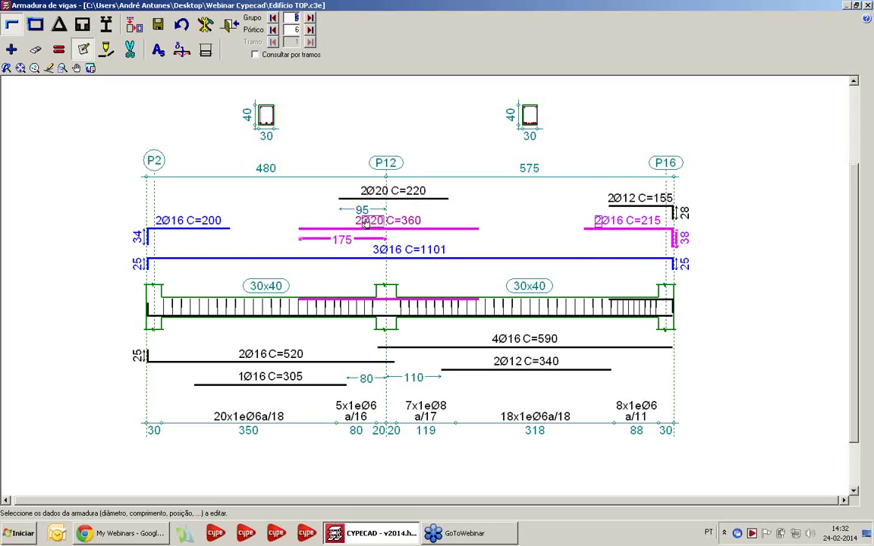
pyautogui.click(168, 220)
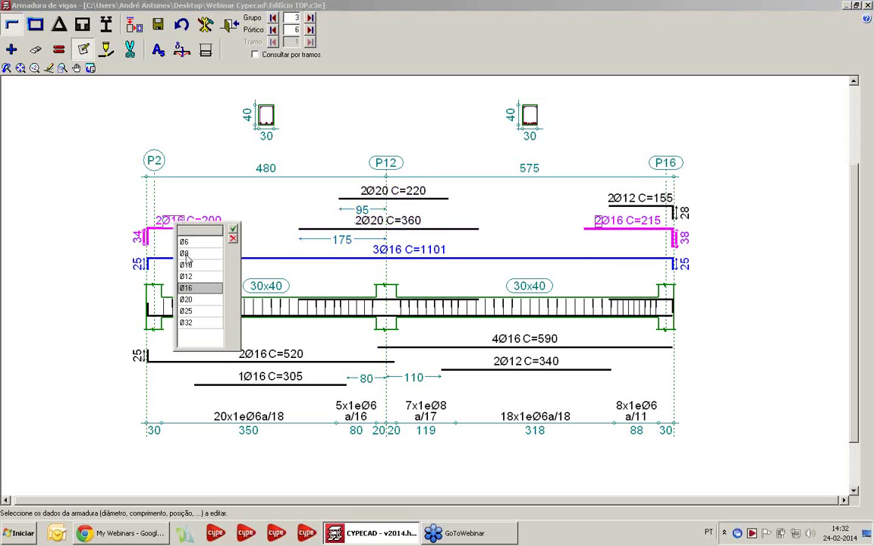
pyautogui.click(233, 228)
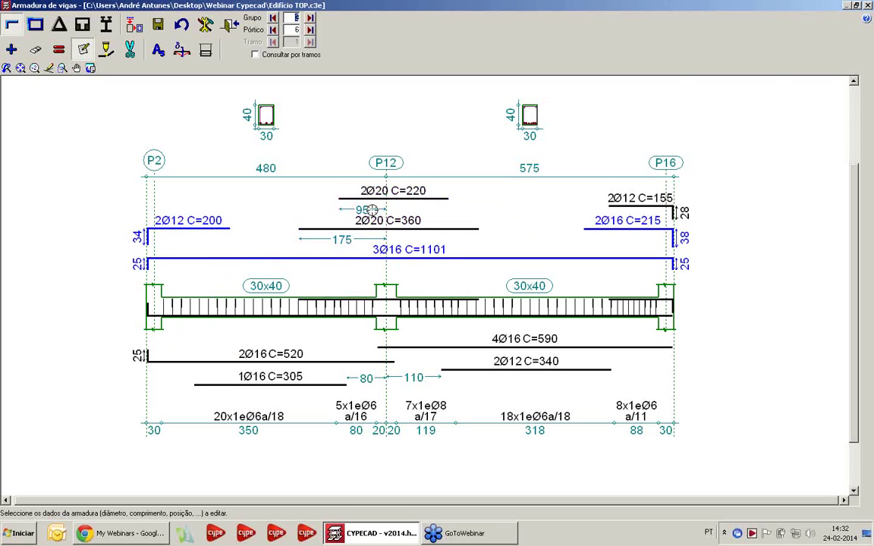
# Delete the upper 2Ø20 C=220 bars over P12 and the upper 2Ø12 C=155 bars at P16
pyautogui.click(36, 49)
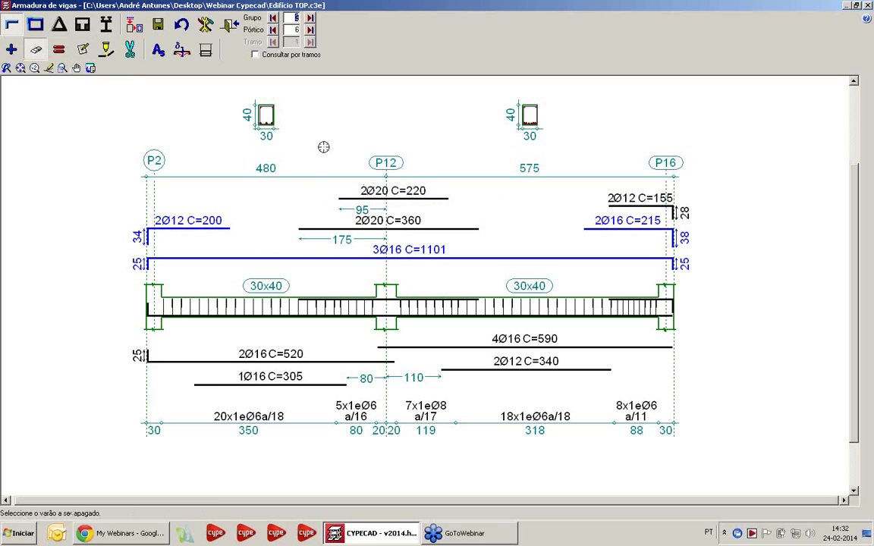
pyautogui.click(328, 178)
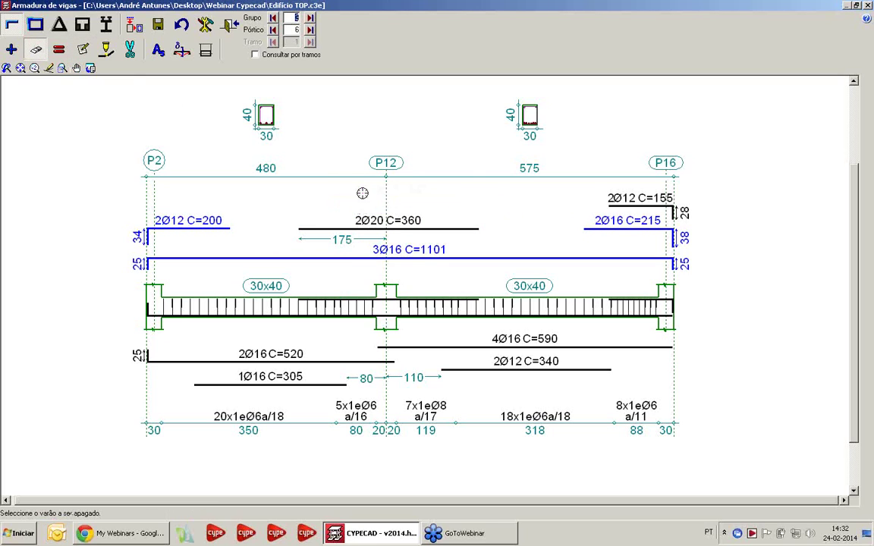
pyautogui.click(644, 202)
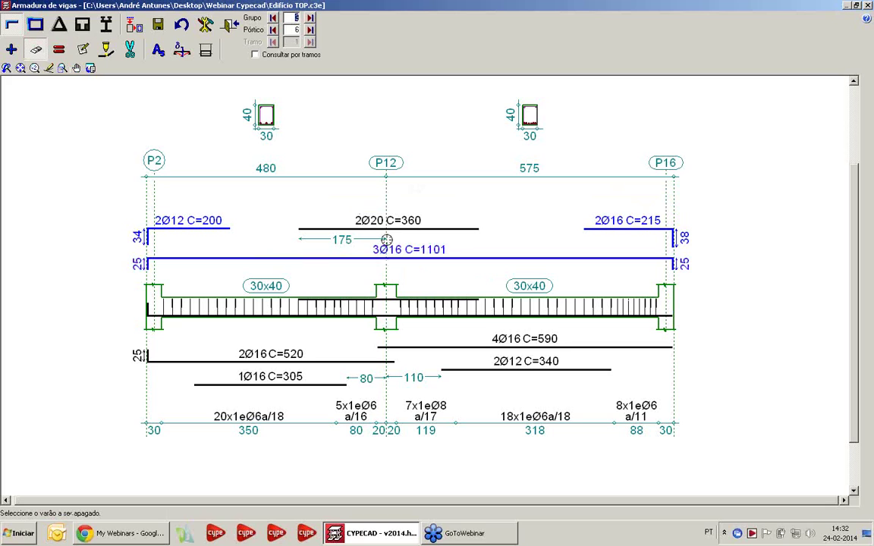
# Set the long lower Ø16 bars to 3 bars in span P2–P12 and 5 bars in span P12–P16
pyautogui.click(85, 49)
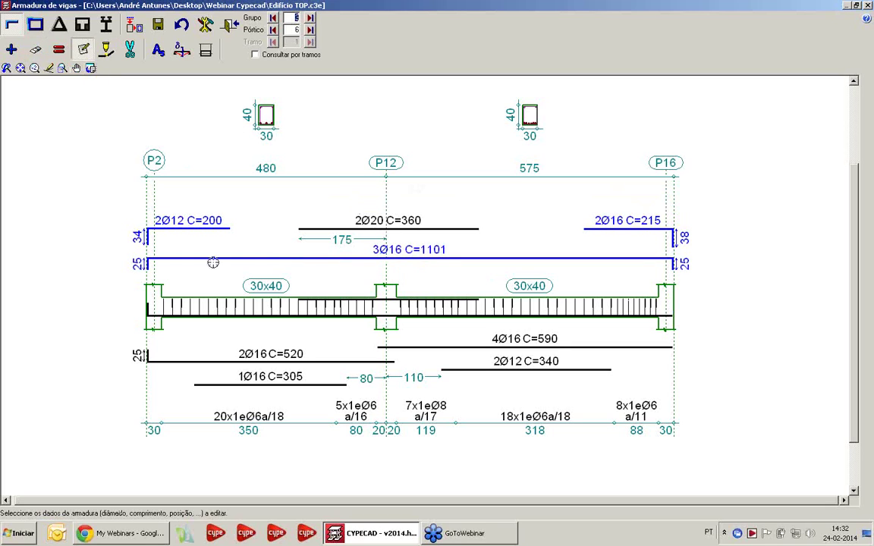
pyautogui.click(239, 355)
pyautogui.press('Return')
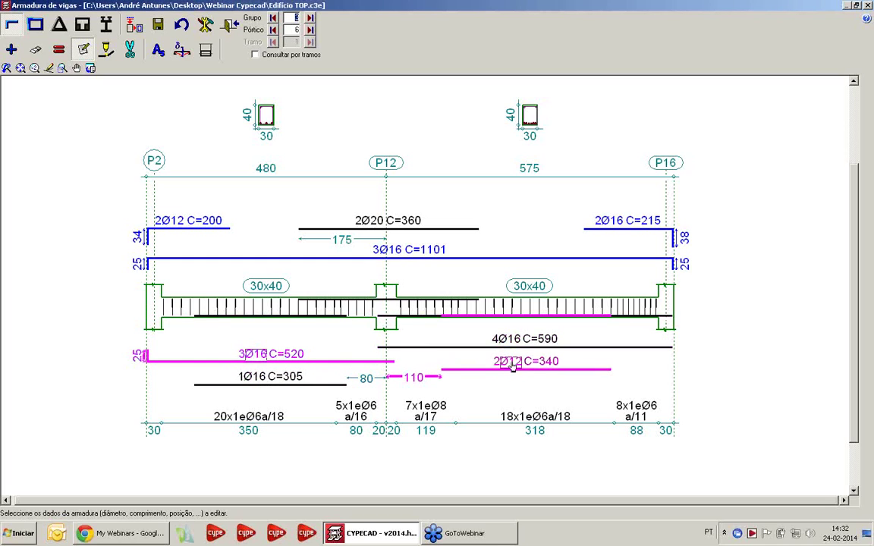
pyautogui.click(497, 346)
pyautogui.write('5')
pyautogui.press('Return')
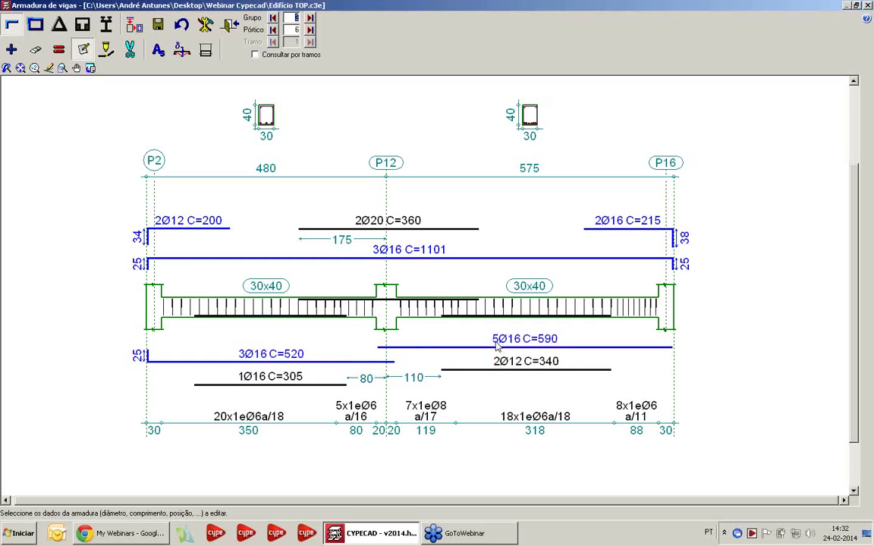
# Delete the short lower 1Ø16 and 2Ø12 bars and regenerate the frame with the modified reinforcement
pyautogui.click(37, 51)
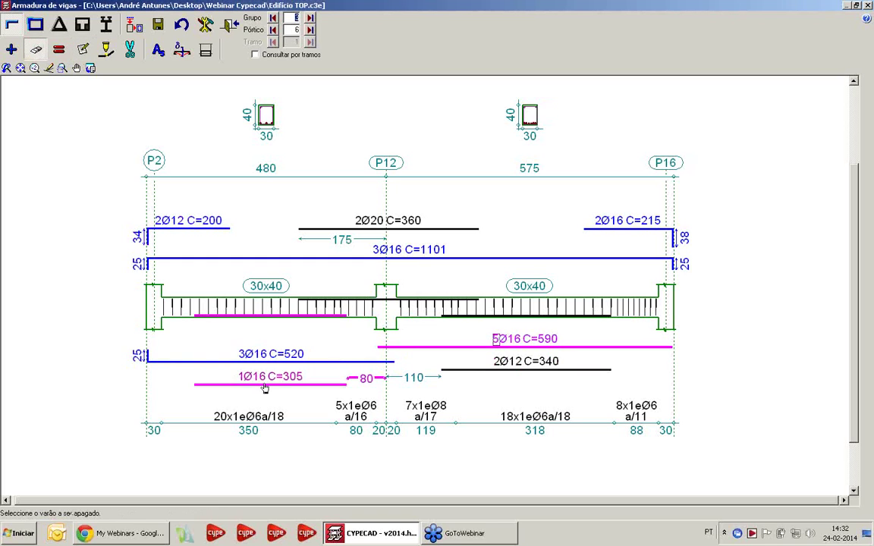
pyautogui.click(500, 375)
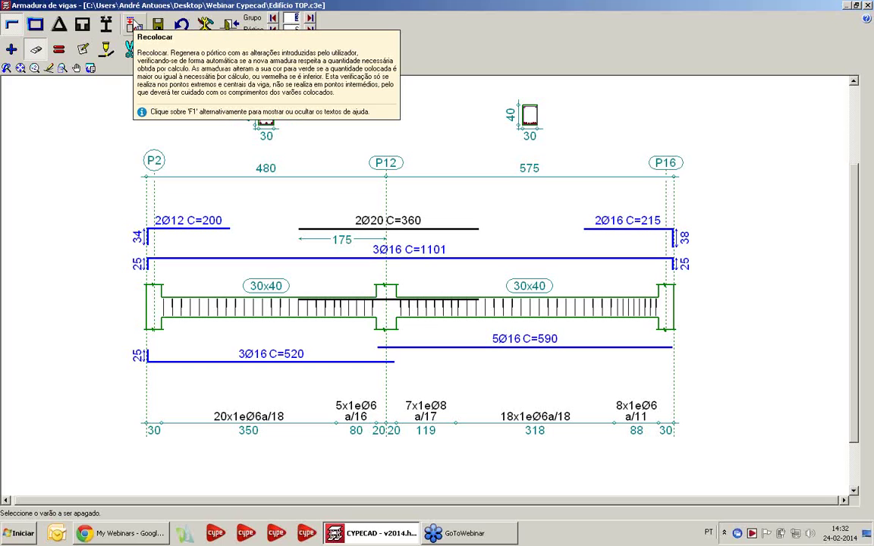
pyautogui.click(130, 24)
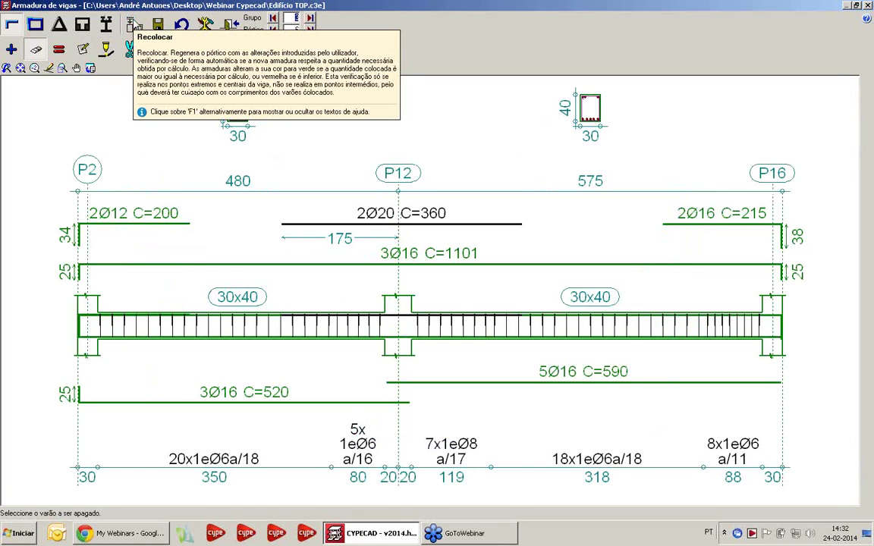
# Check the required and actual reinforcement areas of span P2–P12
pyautogui.click(159, 49)
pyautogui.click(237, 313)
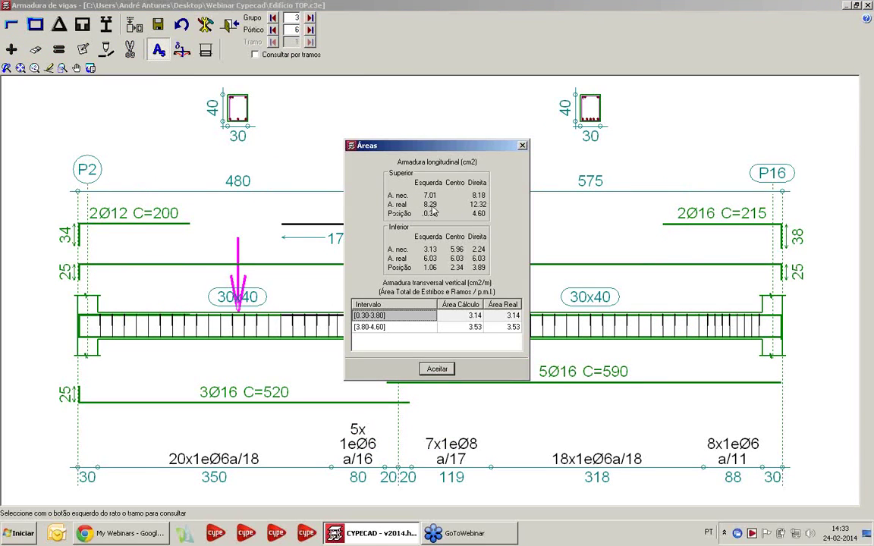
pyautogui.click(522, 146)
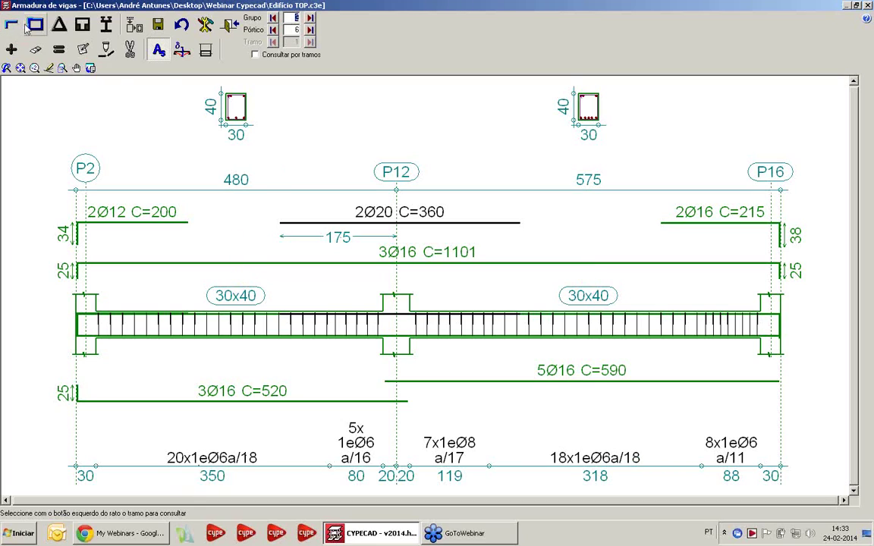
# Match the 350 cm stirrup interval of span P2–P12 to Ø6 stirrups at 15 cm spacing
pyautogui.click(59, 50)
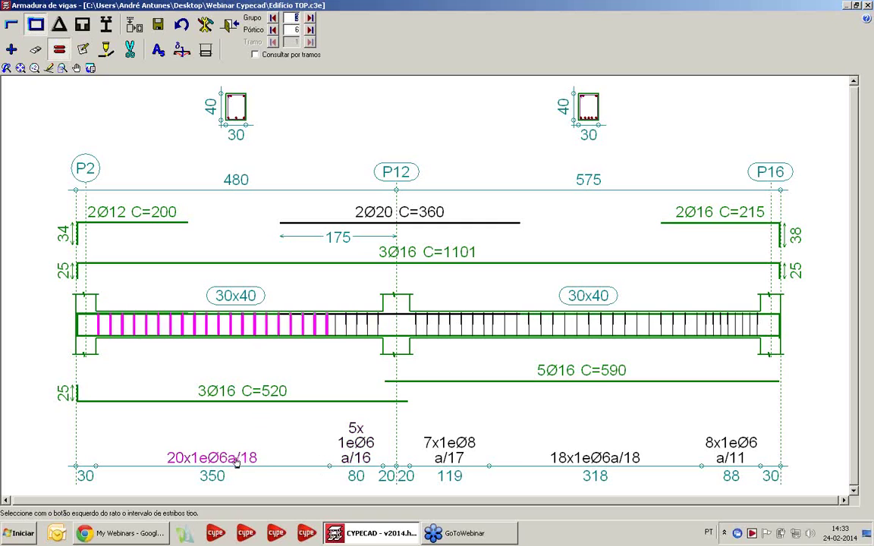
pyautogui.click(354, 449)
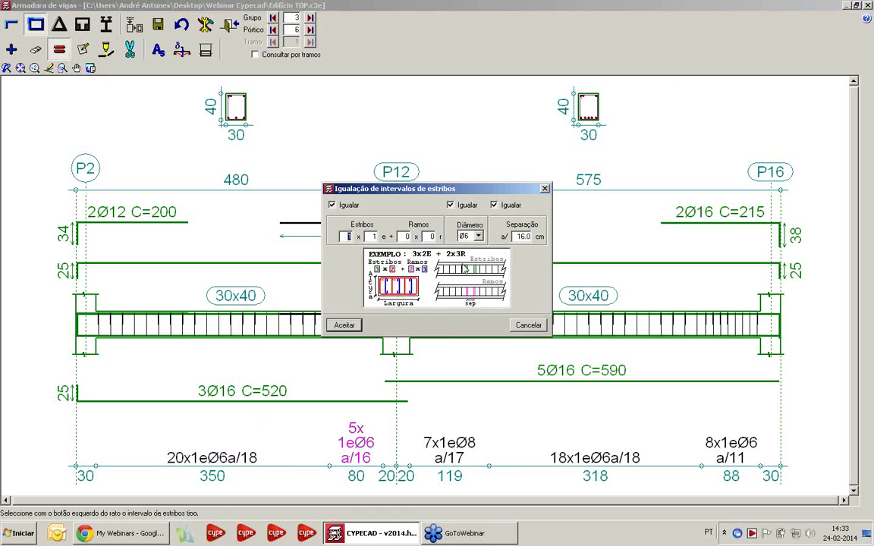
pyautogui.doubleClick(516, 237)
pyautogui.write('15')
pyautogui.click(345, 325)
pyautogui.click(197, 413)
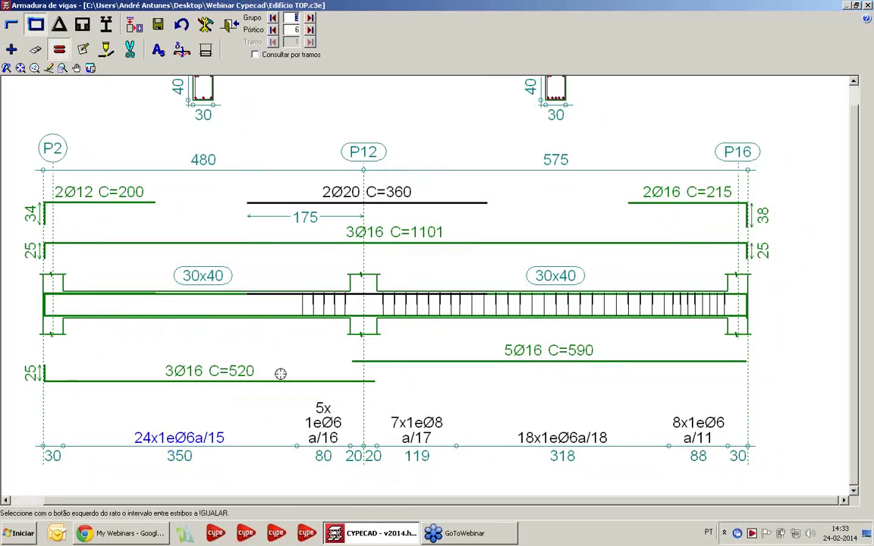
# Match the 318 cm and 88 cm stirrup intervals of span P12–P16 to Ø8 stirrups at 15 cm spacing
pyautogui.rightClick(415, 369)
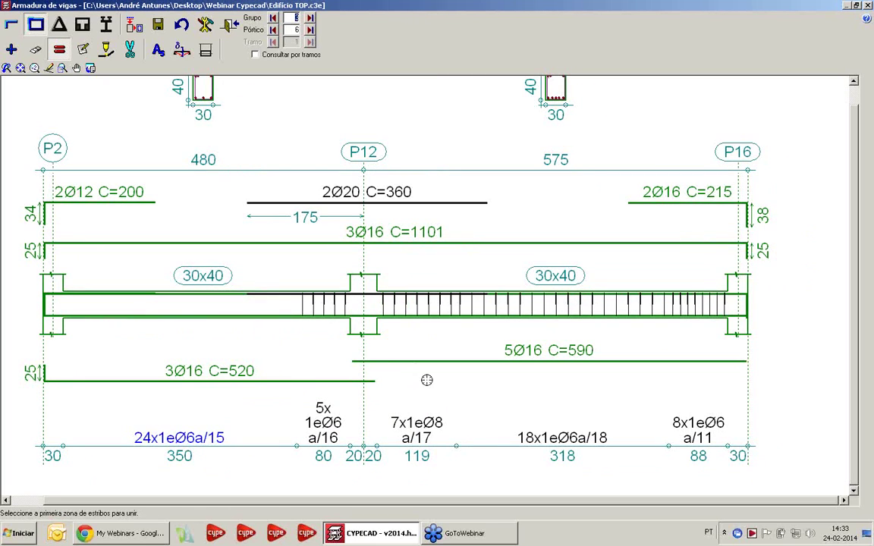
pyautogui.click(425, 429)
pyautogui.doubleClick(522, 236)
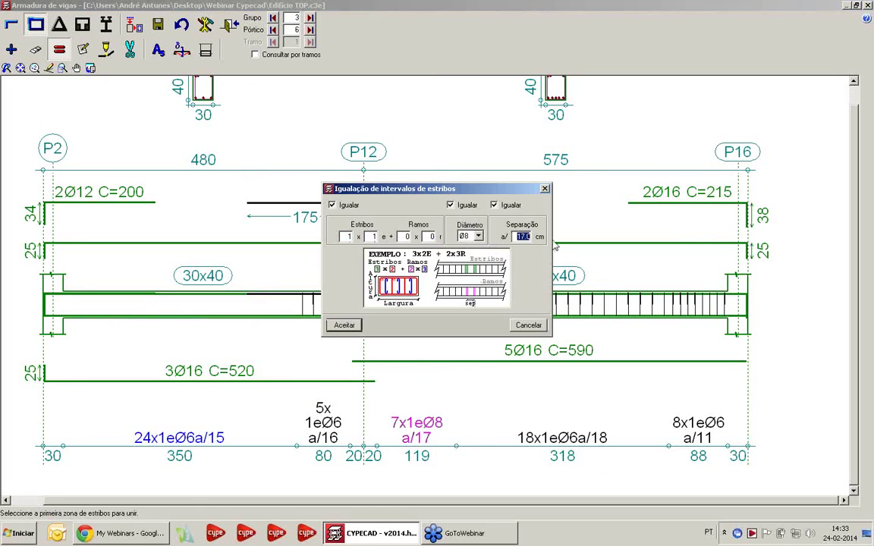
pyautogui.click(345, 325)
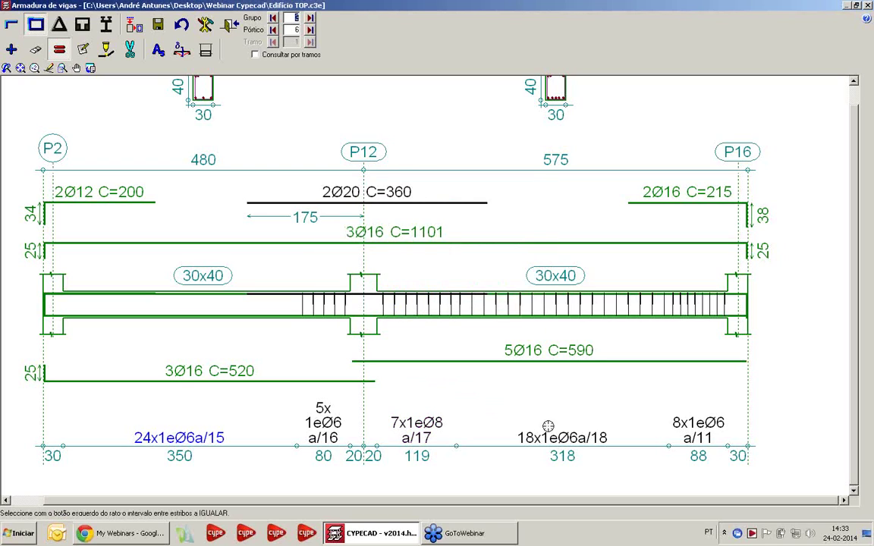
pyautogui.click(567, 440)
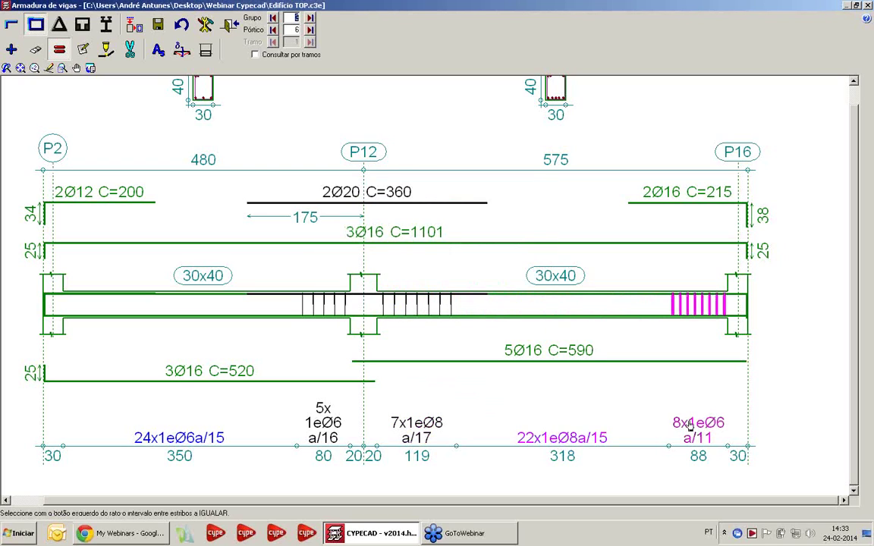
# Join the two stirrup intervals of span P2–P12 into one with Ø6 stirrups at 16 cm spacing
pyautogui.click(107, 50)
pyautogui.click(175, 431)
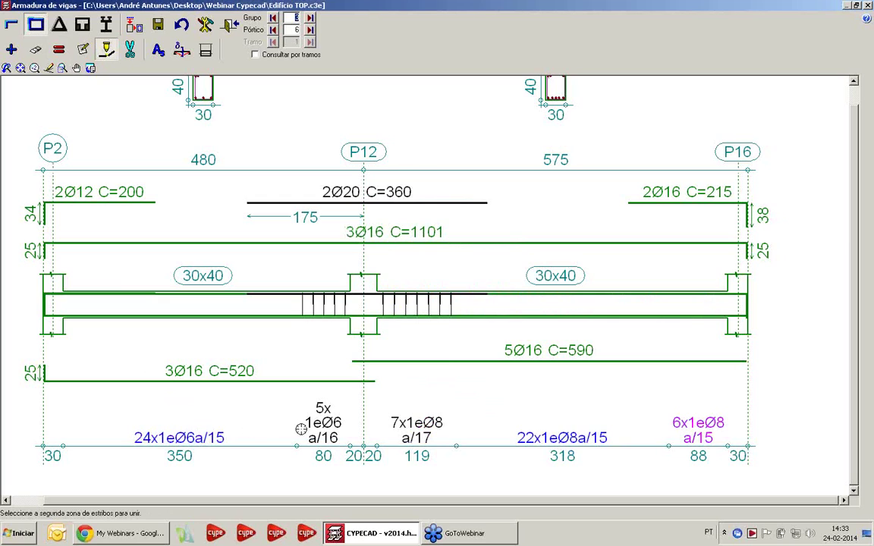
pyautogui.click(314, 427)
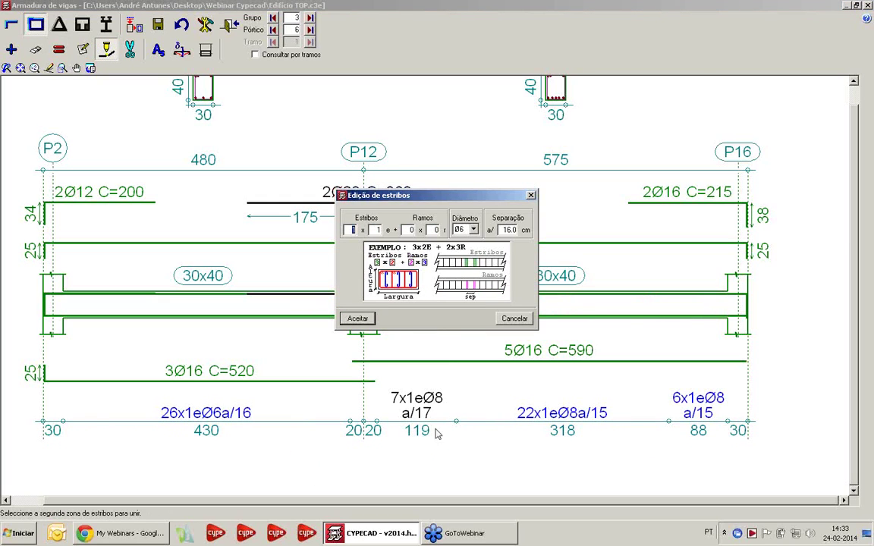
pyautogui.click(358, 319)
# Join the three stirrup intervals of span P12–P16 into a single one with Ø8 stirrups at 15 cm spacing
pyautogui.click(376, 371)
pyautogui.click(508, 372)
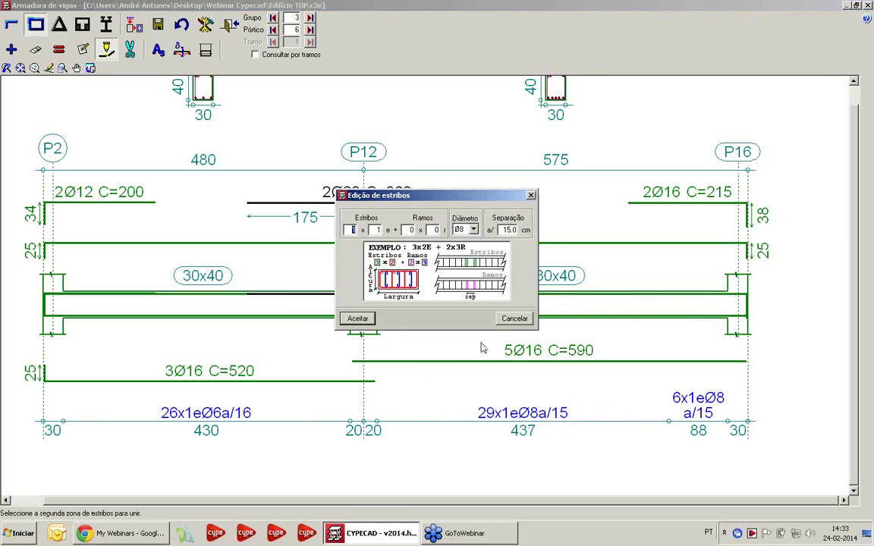
pyautogui.click(358, 319)
pyautogui.click(519, 430)
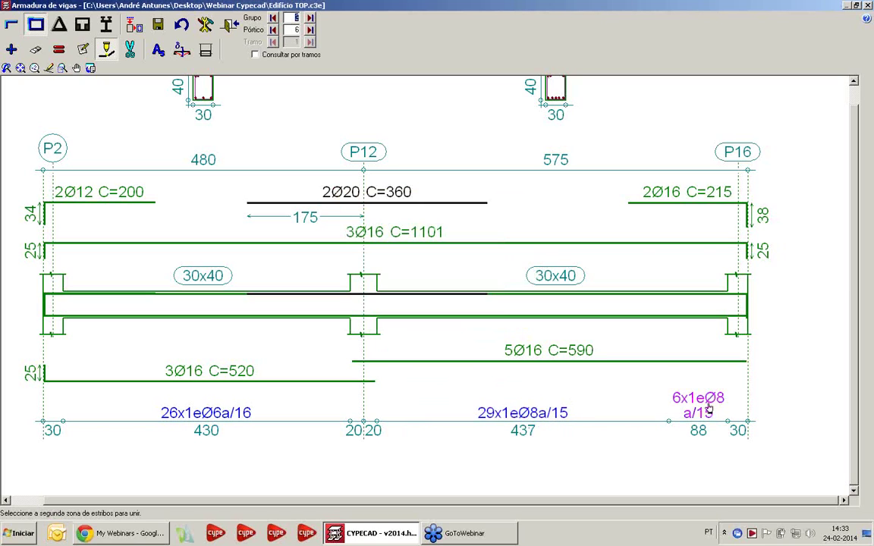
pyautogui.click(709, 408)
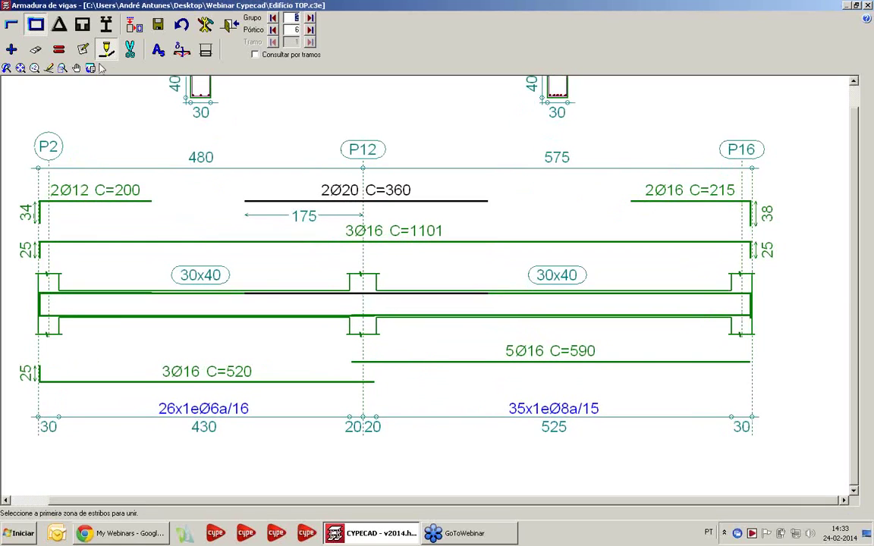
# Set the stirrup spacing of span P2–P12 to 15 cm
pyautogui.click(84, 49)
pyautogui.click(203, 408)
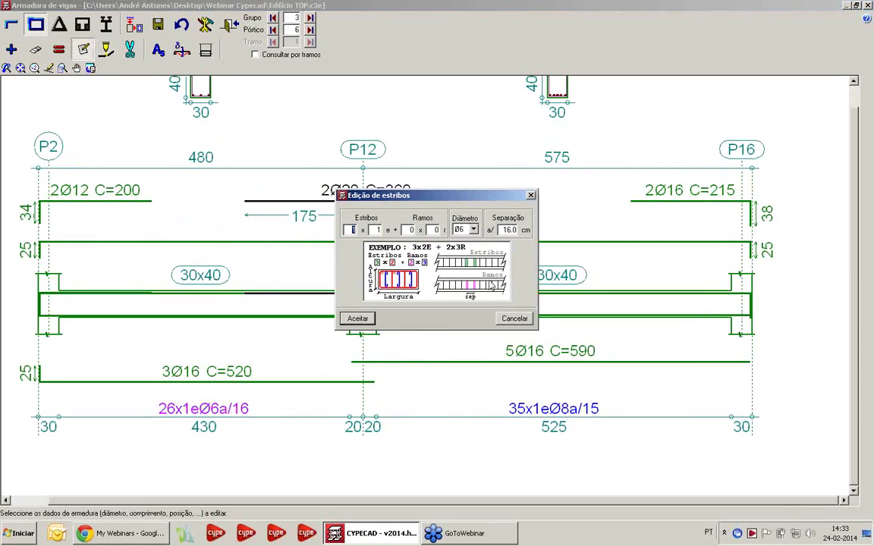
pyautogui.doubleClick(500, 229)
pyautogui.click(357, 319)
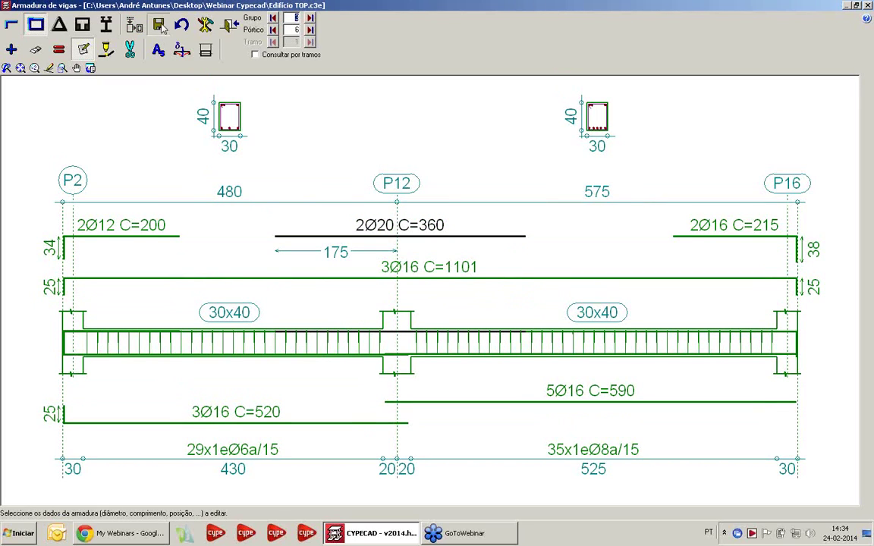
# Close the beam reinforcement editor and go up to floor group 4, Desvão, in the results plan
pyautogui.click(868, 5)
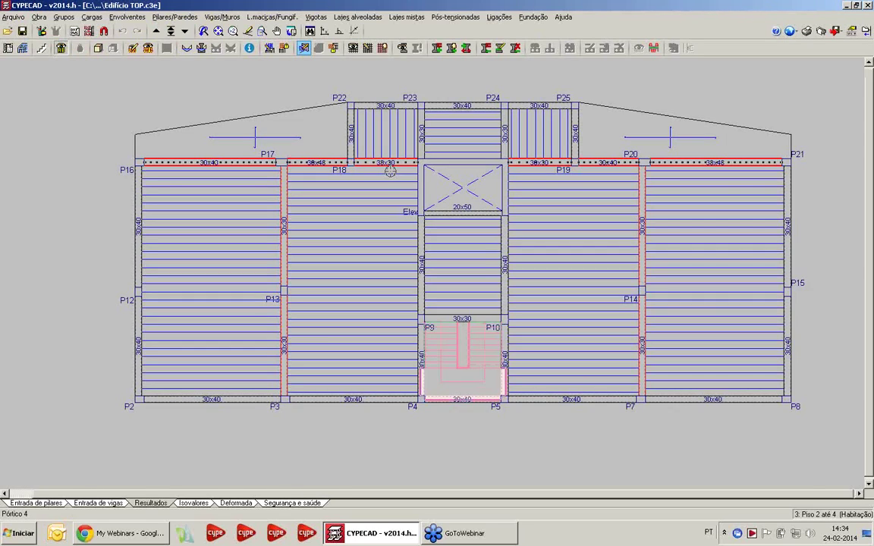
pyautogui.moveTo(295, 192); pyautogui.dragTo(287, 196, button='middle')
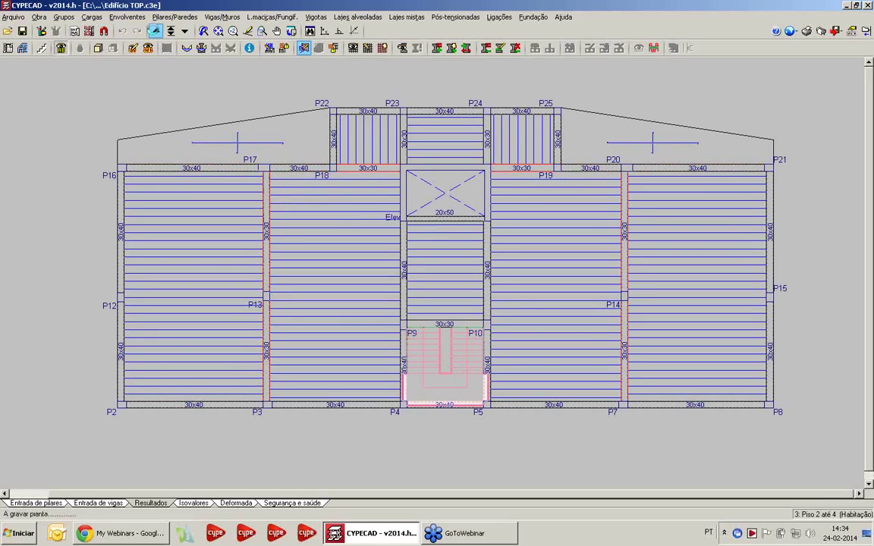
pyautogui.click(155, 30)
pyautogui.moveTo(327, 295); pyautogui.dragTo(316, 296, button='middle')
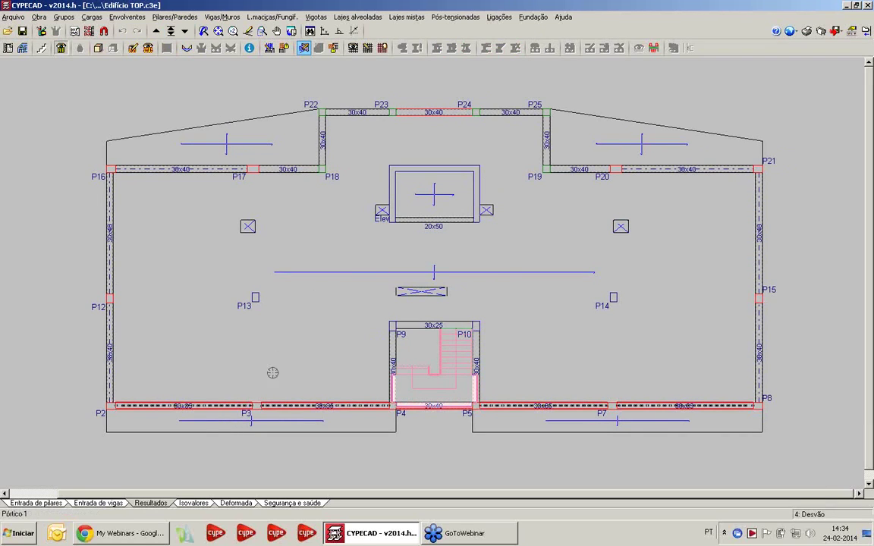
# Display the Desvão slab's Z displacement isovalues for the combination PP+RP+Qa(1)+Qa(10)+Qa(2)+Qa(4)
pyautogui.click(192, 504)
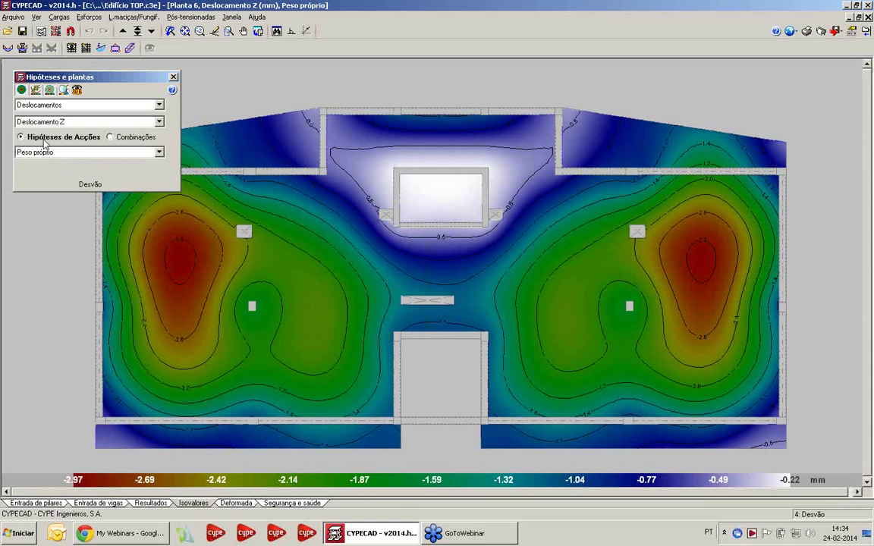
pyautogui.click(112, 138)
pyautogui.click(106, 152)
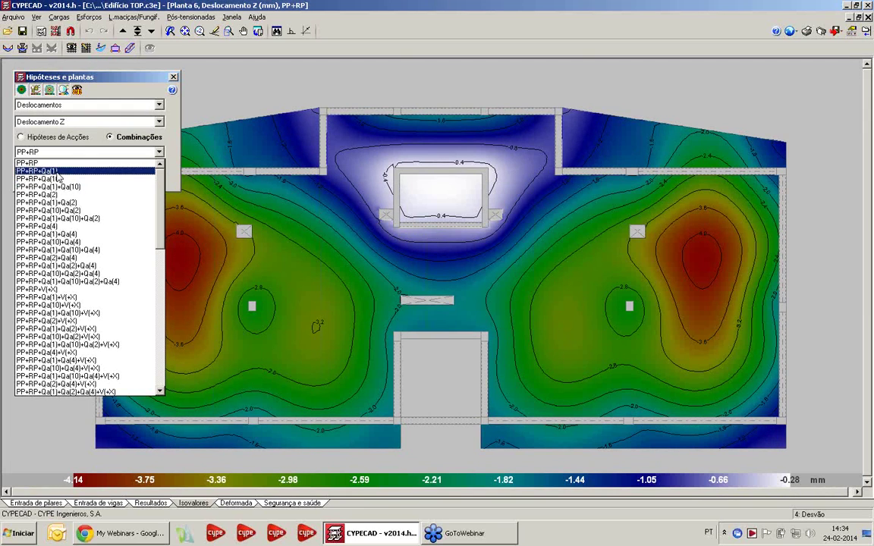
pyautogui.click(82, 280)
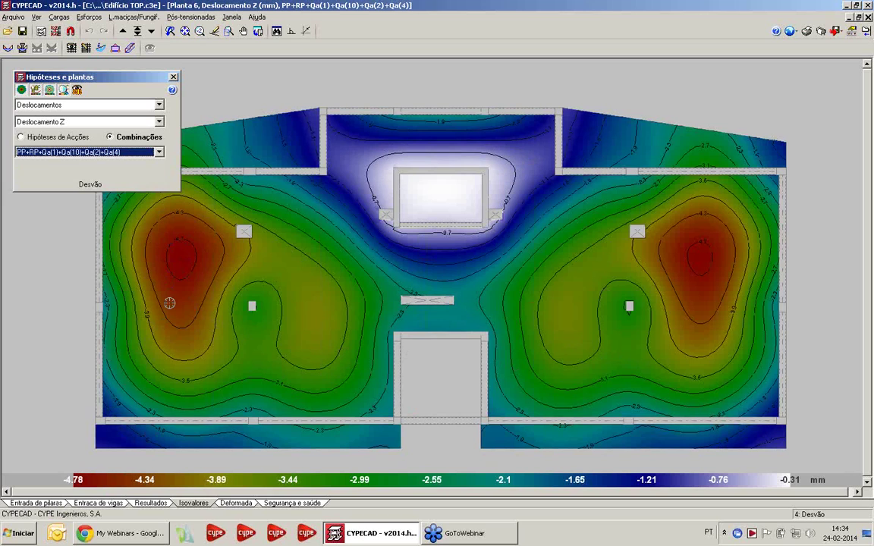
pyautogui.moveTo(297, 280); pyautogui.dragTo(171, 207, button='middle')
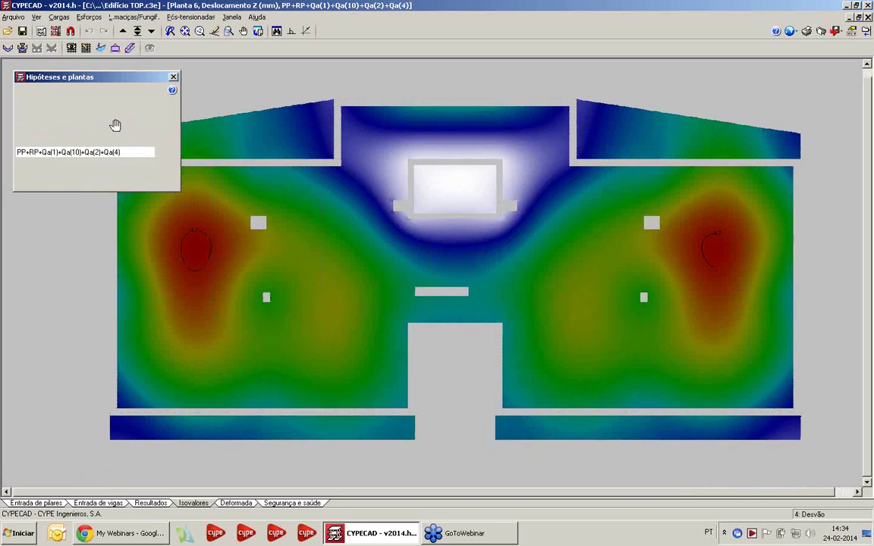
# Examine the Desvão slab's total shear isovalues under self-weight and as fundamental design forces
pyautogui.click(96, 107)
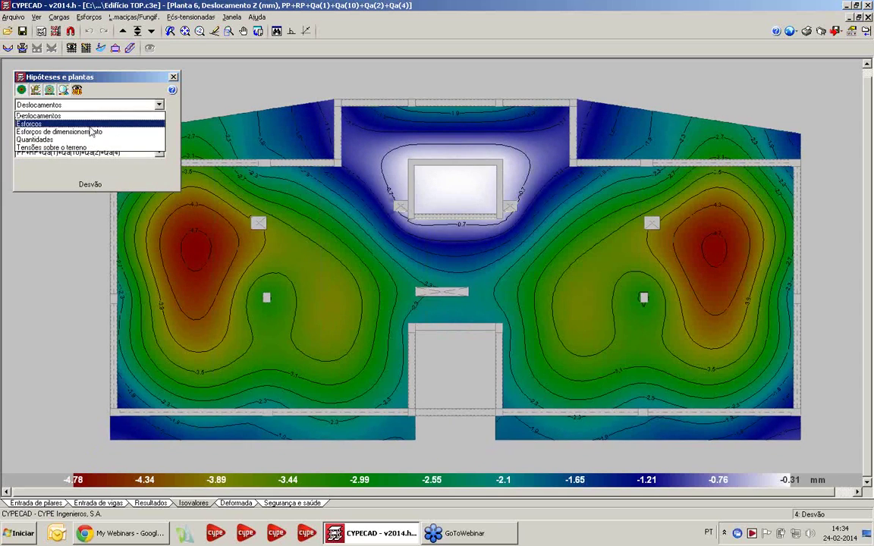
pyautogui.click(88, 123)
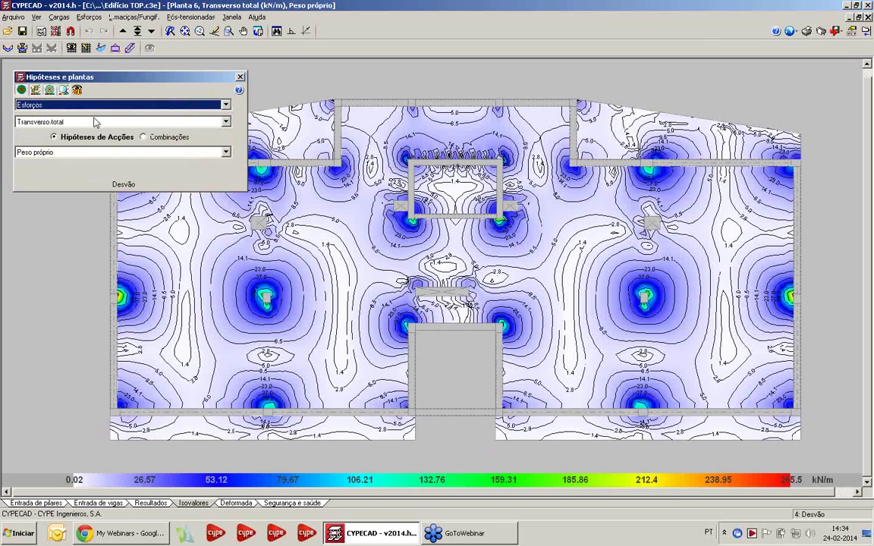
pyautogui.click(95, 121)
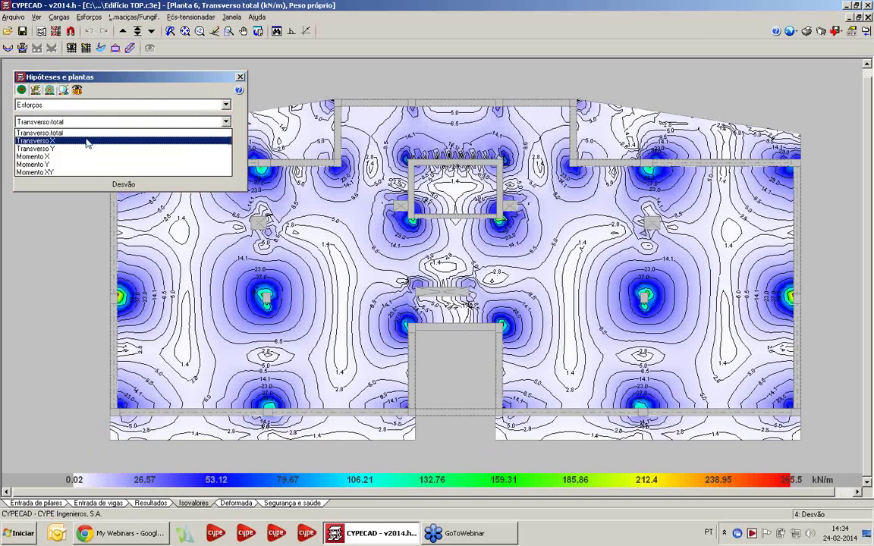
pyautogui.click(97, 100)
pyautogui.click(103, 107)
pyautogui.click(95, 130)
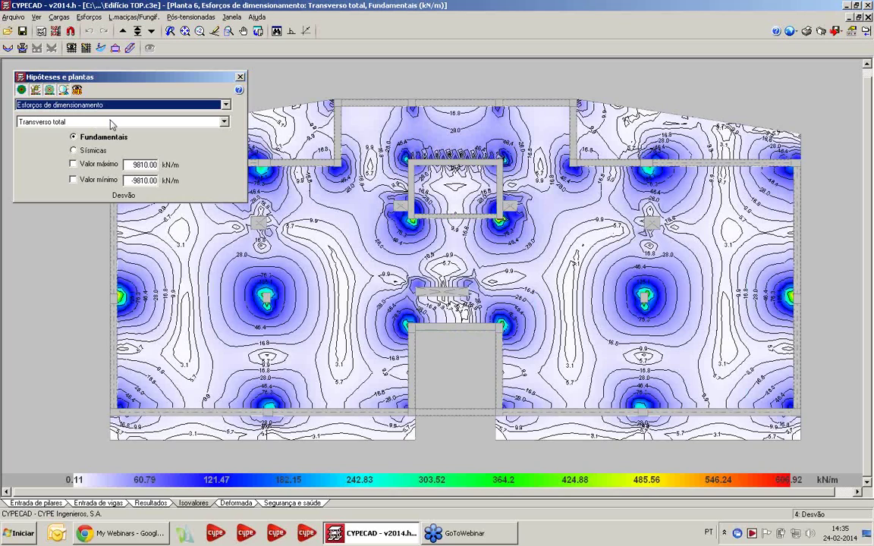
# Switch the isovalue map back to Z displacements and examine the slab area around column P13
pyautogui.click(102, 108)
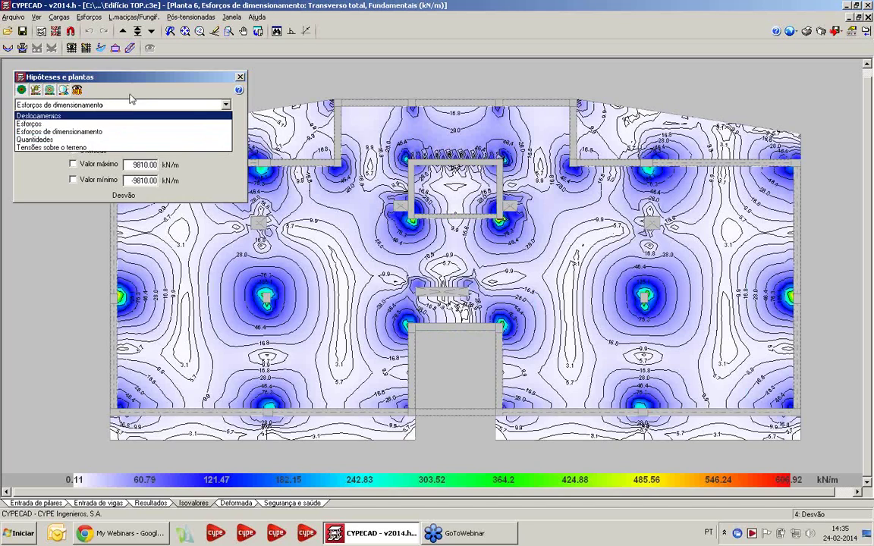
pyautogui.click(106, 106)
pyautogui.click(48, 105)
pyautogui.click(45, 115)
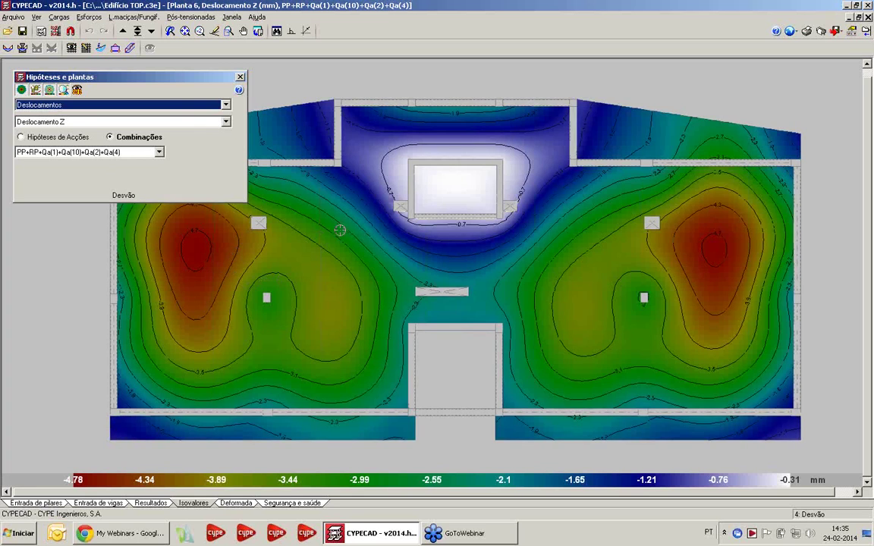
pyautogui.moveTo(351, 242); pyautogui.dragTo(384, 273, button='middle')
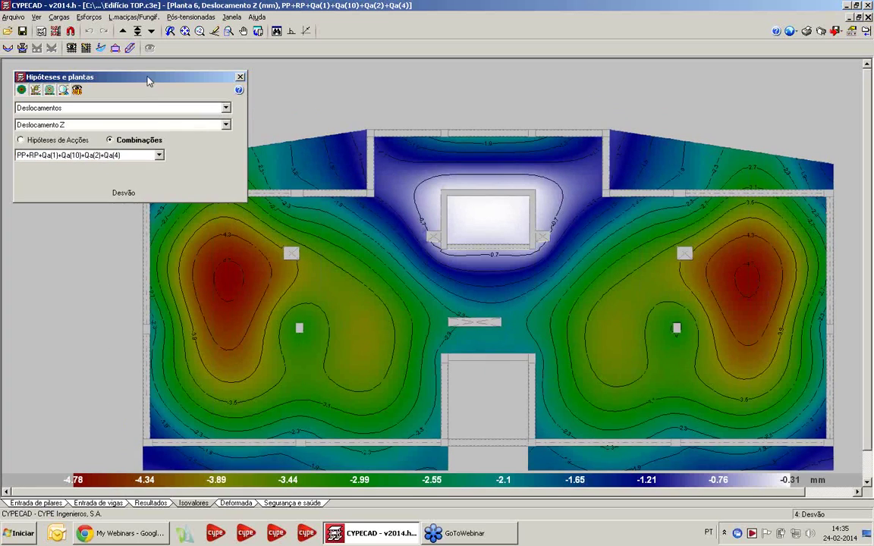
pyautogui.moveTo(147, 78); pyautogui.dragTo(142, 70)
pyautogui.moveTo(364, 279); pyautogui.dragTo(410, 285, button='middle')
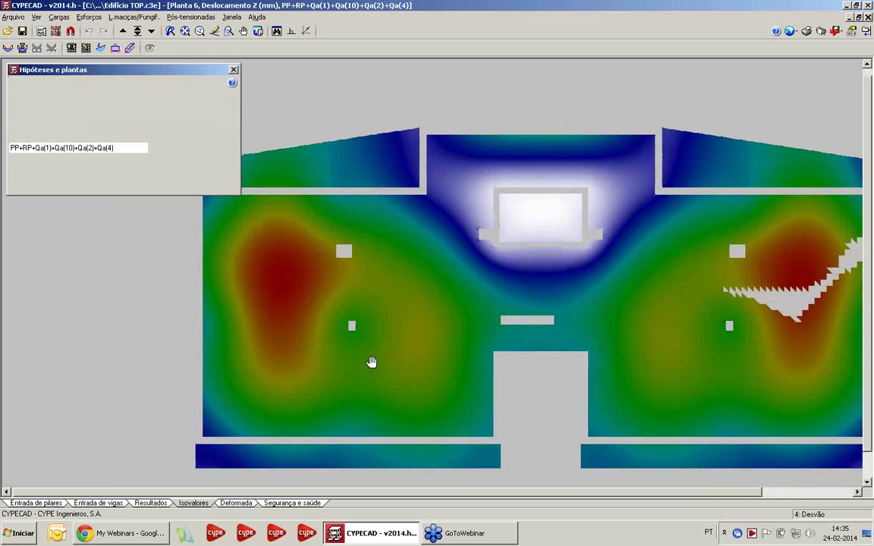
pyautogui.moveTo(320, 250); pyautogui.dragTo(348, 251, button='middle')
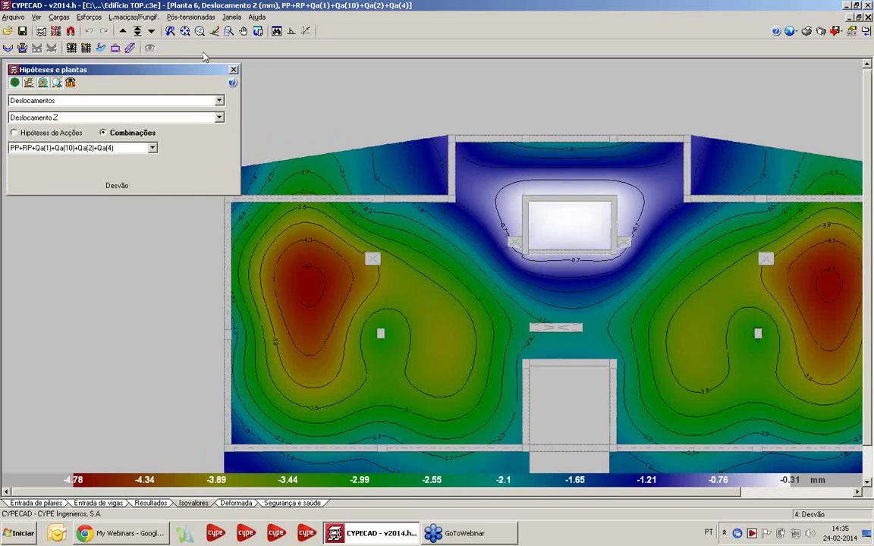
# Check the maximum relative secant deflection between column P13 and the slab corner at P16, using the unfavourable combination
pyautogui.click(101, 47)
pyautogui.moveTo(380, 245); pyautogui.dragTo(357, 175, button='middle')
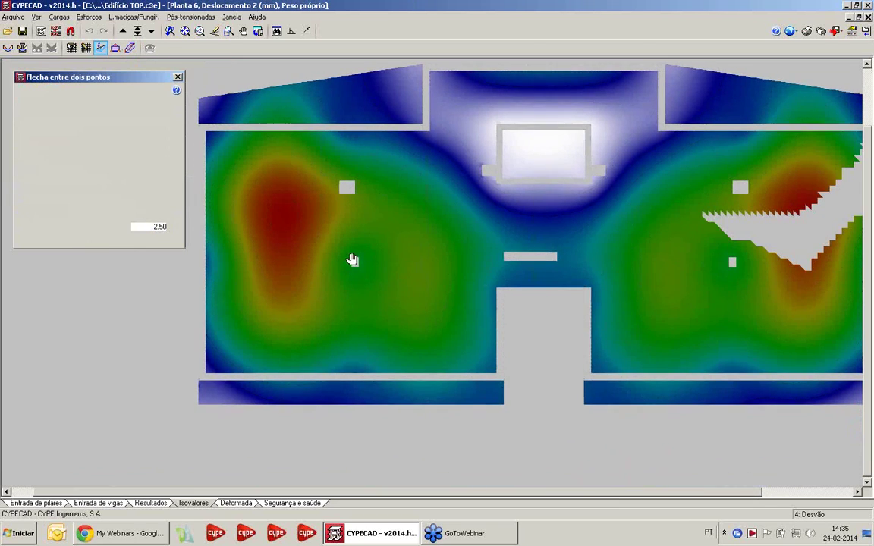
pyautogui.click(353, 262)
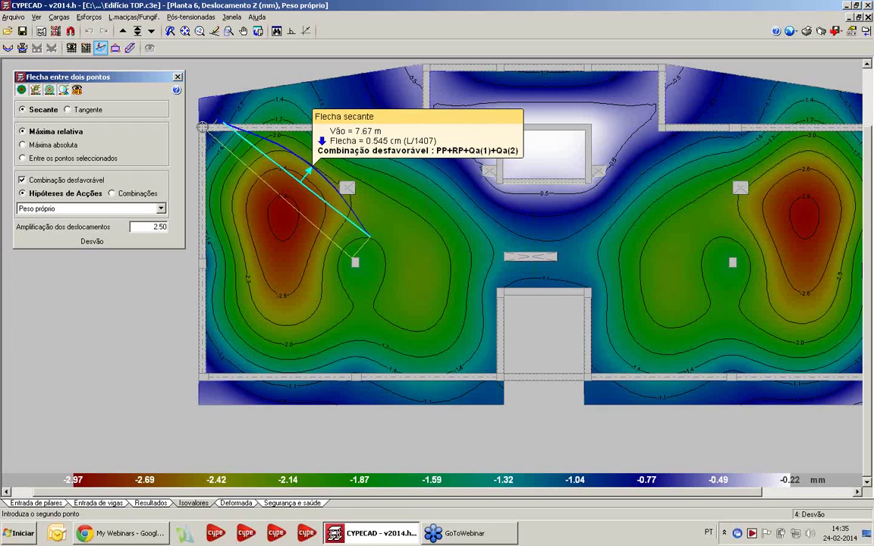
pyautogui.click(70, 135)
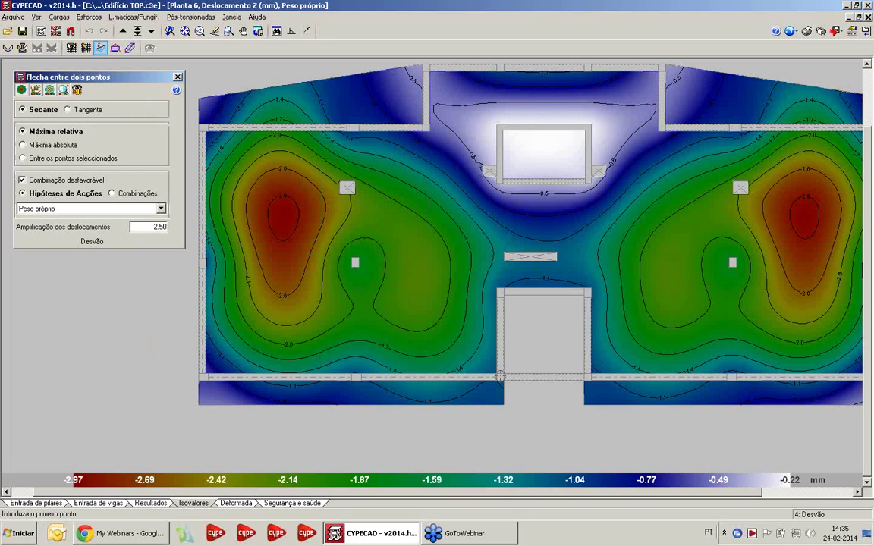
# Check the secant deflection along the diagonal from P4 towards P16, as maximum relative and as maximum absolute
pyautogui.click(500, 376)
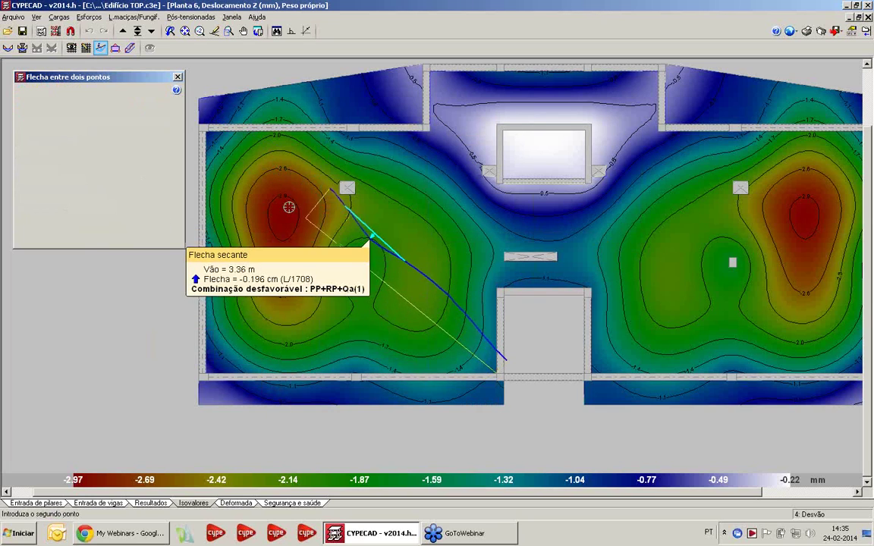
pyautogui.click(200, 125)
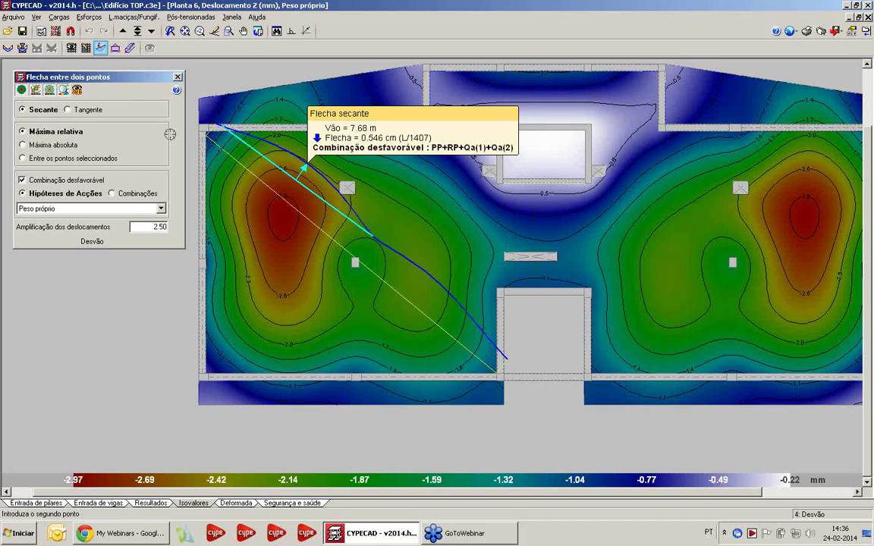
pyautogui.click(46, 144)
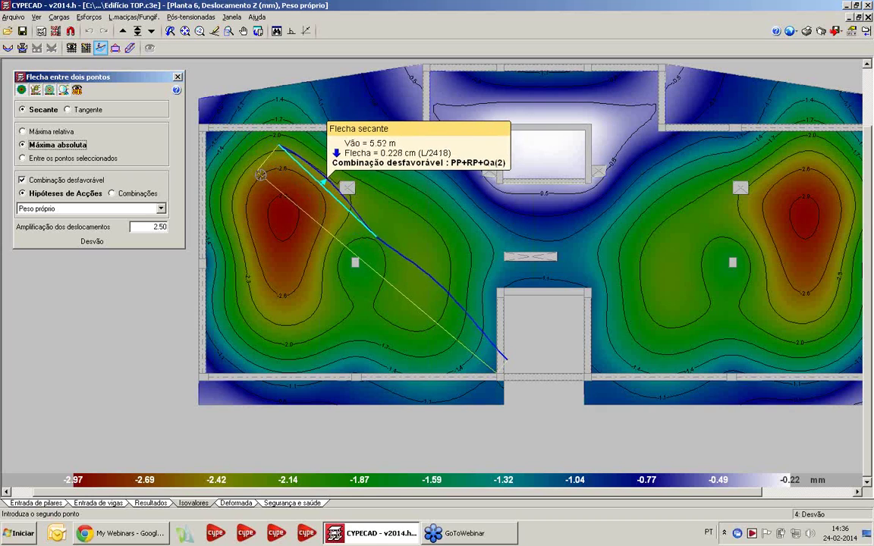
pyautogui.rightClick(261, 177)
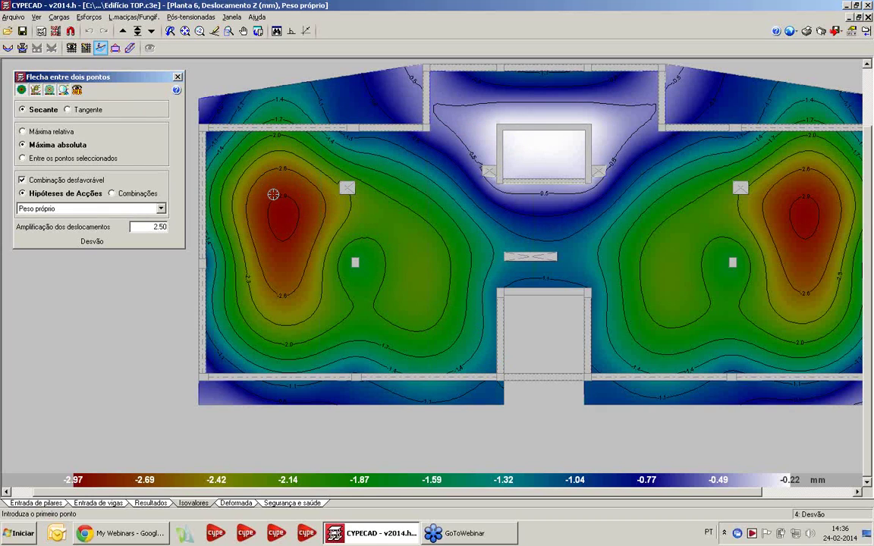
# Return to the results plan and display the upper longitudinal additional reinforcement of the Desvão slab
pyautogui.scroll(-1, 293, 208)
pyautogui.moveTo(275, 209); pyautogui.dragTo(161, 513, button='middle')
pyautogui.click(98, 503)
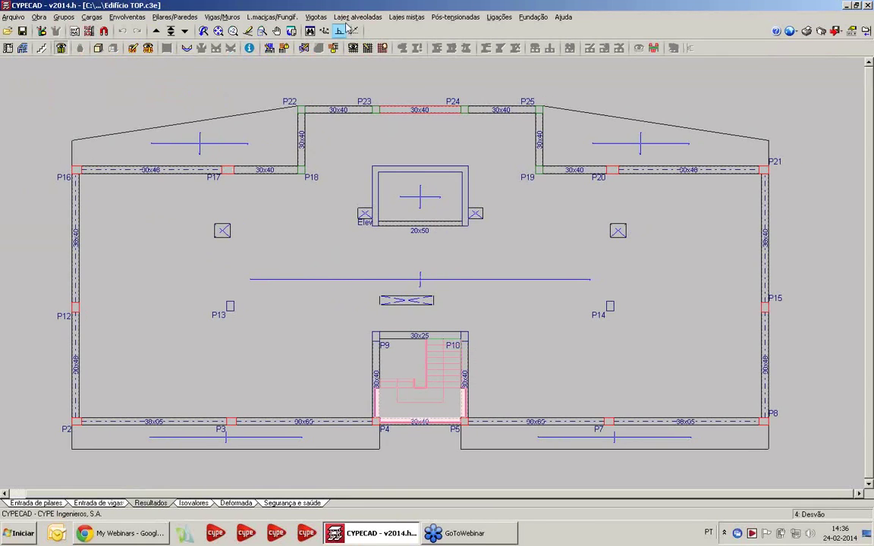
pyautogui.click(353, 48)
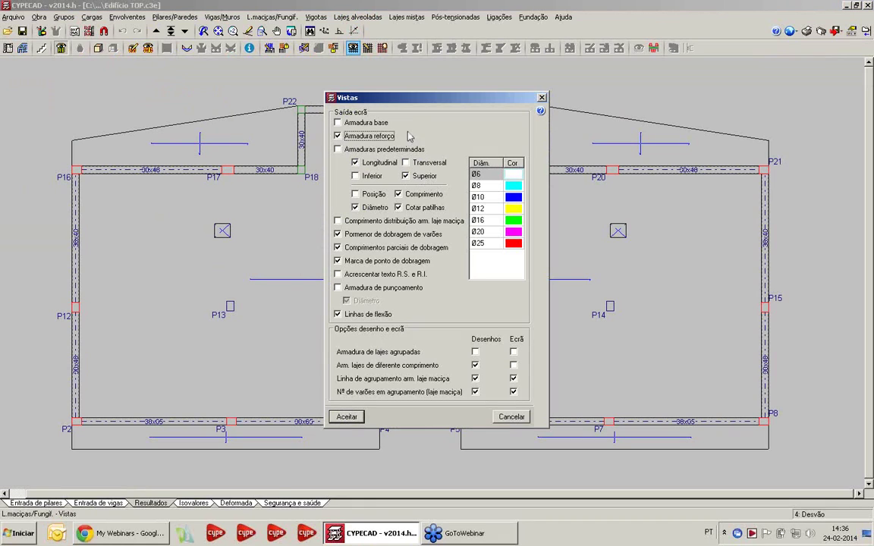
pyautogui.click(346, 417)
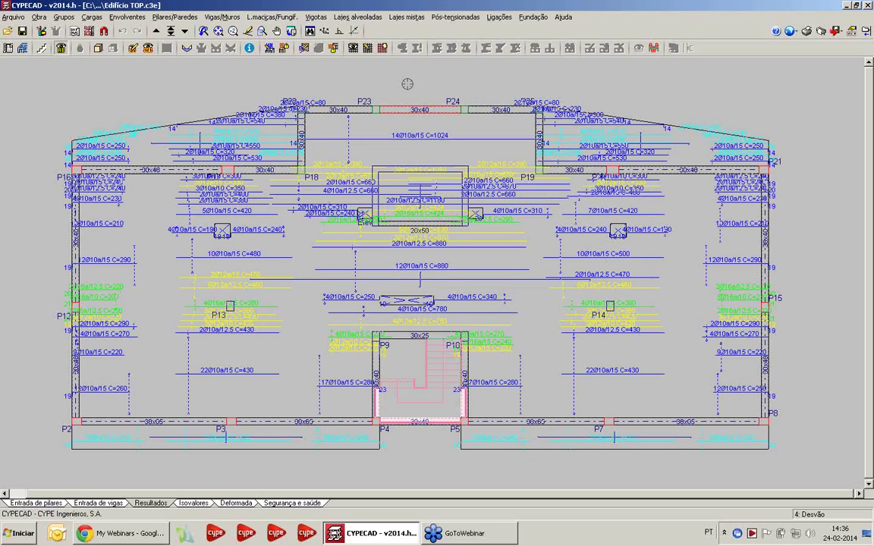
# Assign Ø12 at 15 cm base reinforcement to all slabs, longitudinal and transverse, upper and lower
pyautogui.click(383, 48)
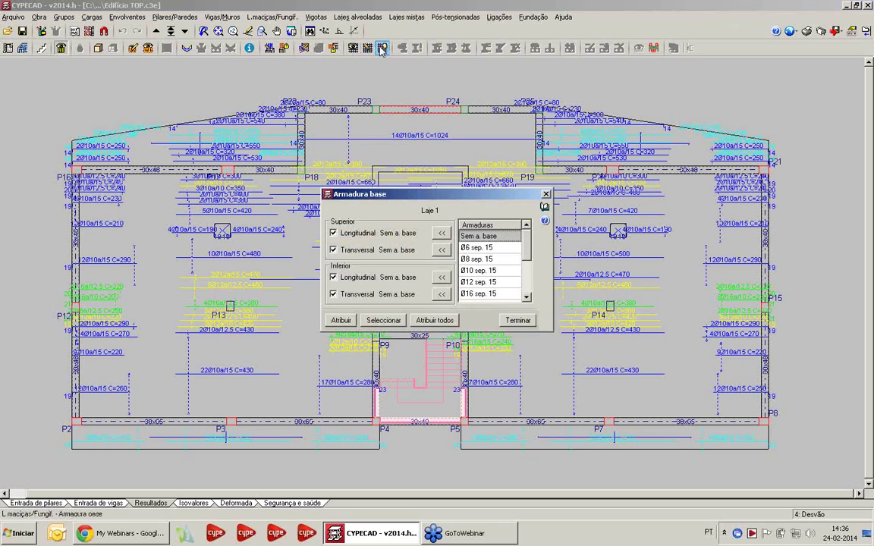
pyautogui.click(478, 282)
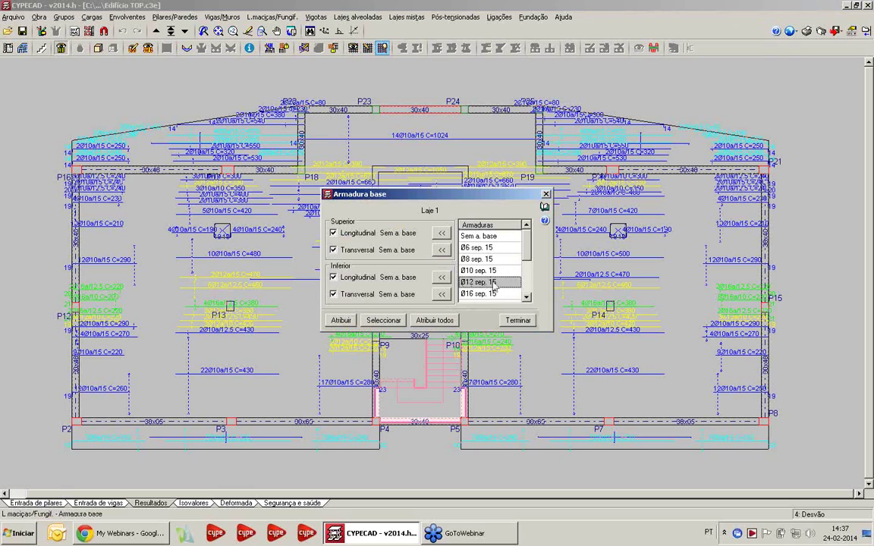
pyautogui.click(441, 233)
pyautogui.click(442, 250)
pyautogui.click(442, 277)
pyautogui.click(442, 294)
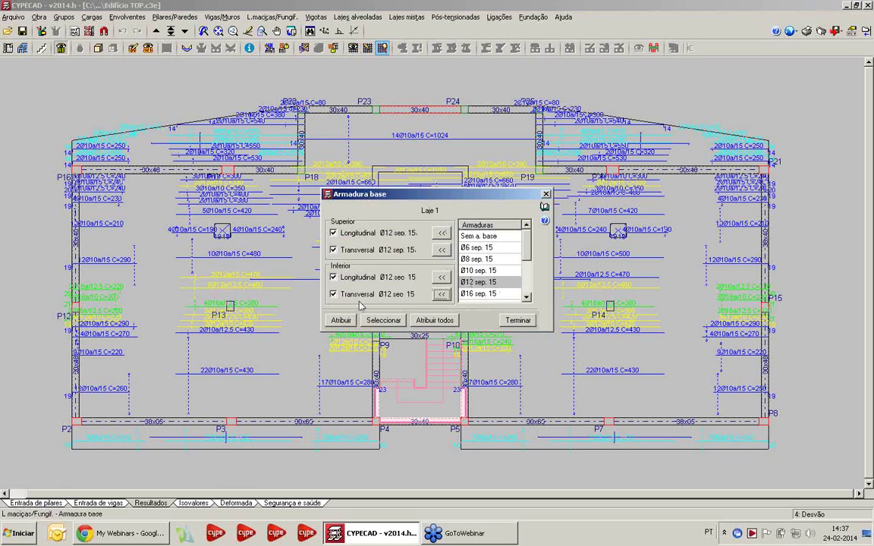
pyautogui.click(436, 320)
pyautogui.click(516, 318)
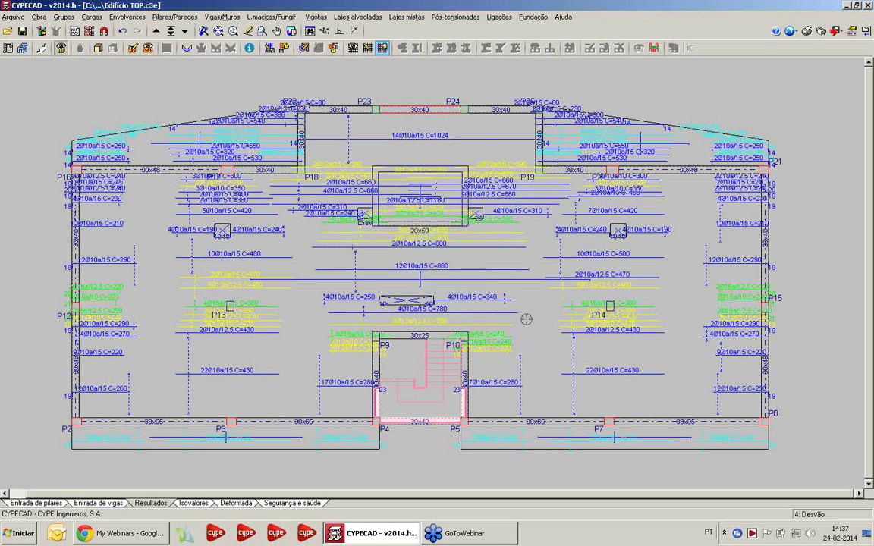
# Redesign the Desvão slab reinforcement with the base reinforcement applied, and dismiss the calculation error report
pyautogui.click(279, 17)
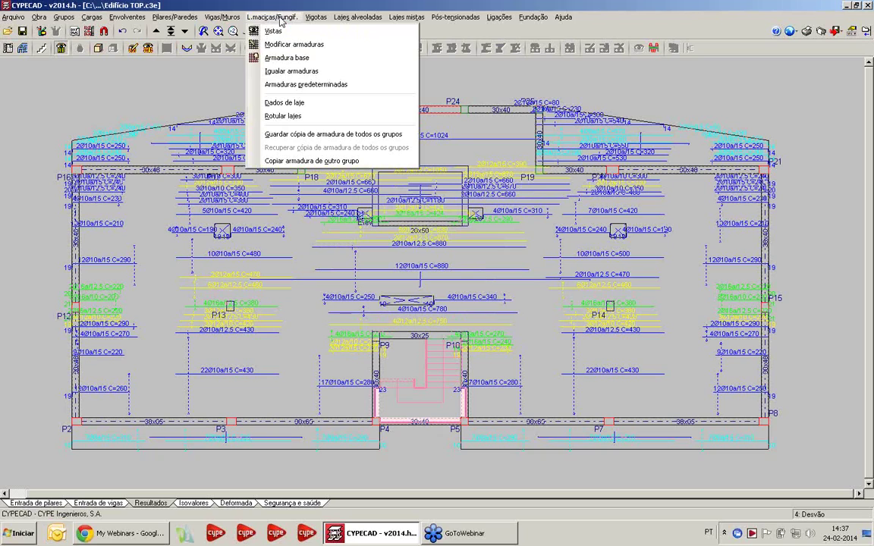
pyautogui.click(282, 74)
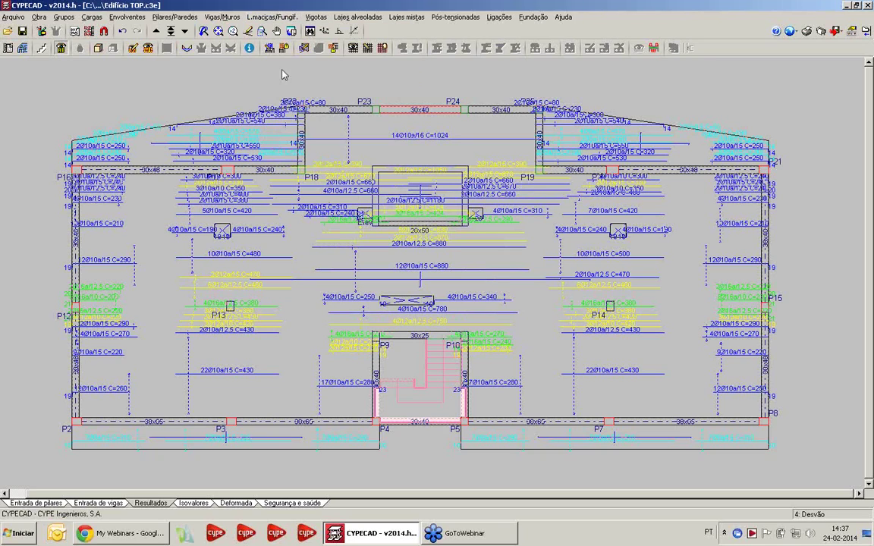
pyautogui.click(387, 311)
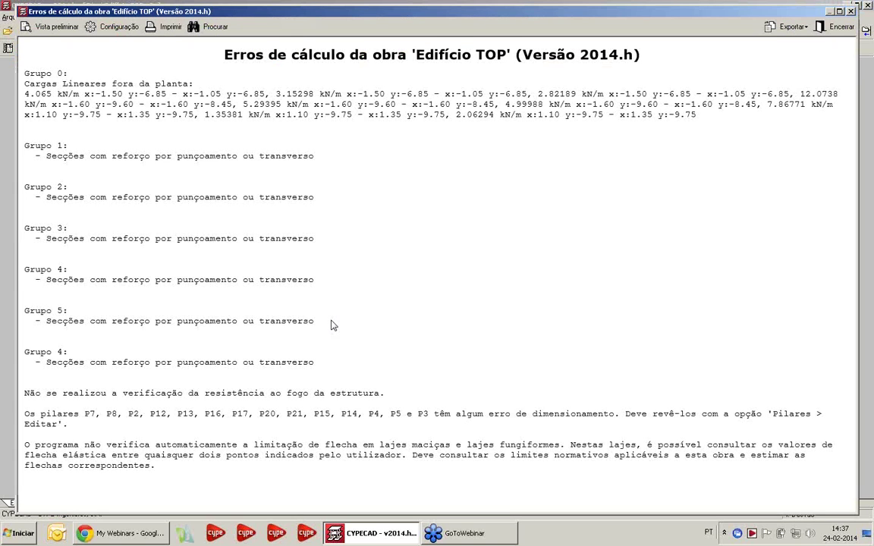
pyautogui.press('Escape')
pyautogui.click(429, 366)
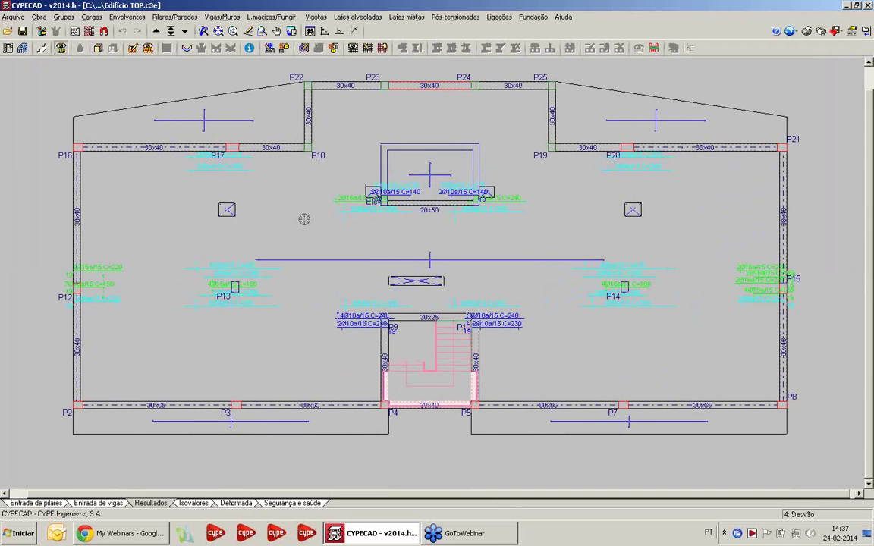
# Stretch the distribution band of the upper longitudinal 2Ø16 C=220 bars at P12 over the neighbouring bar groups, eliminating overlapped reinforcement
pyautogui.moveTo(318, 234); pyautogui.dragTo(472, 223, button='middle')
pyautogui.moveTo(379, 312); pyautogui.dragTo(327, 321, button='middle')
pyautogui.scroll(1, 209, 298)
pyautogui.scroll(3, 209, 298)
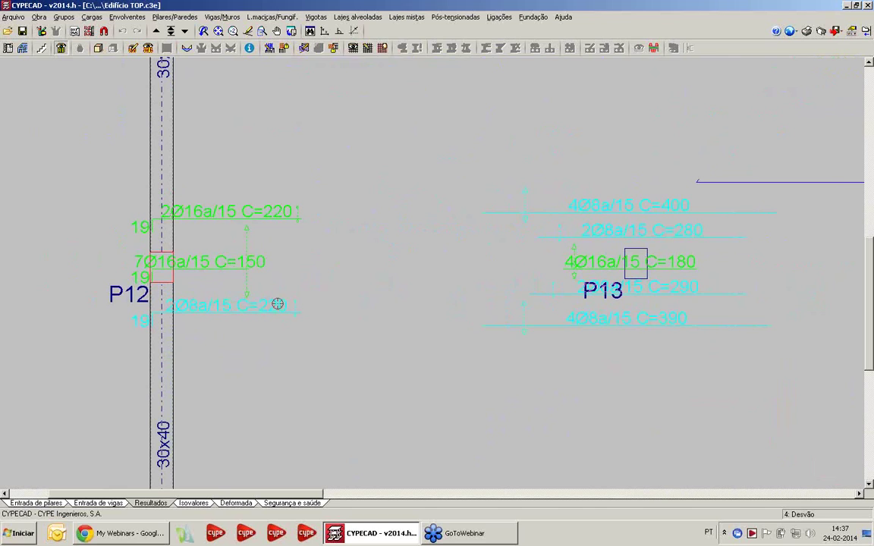
pyautogui.scroll(-2, 292, 283)
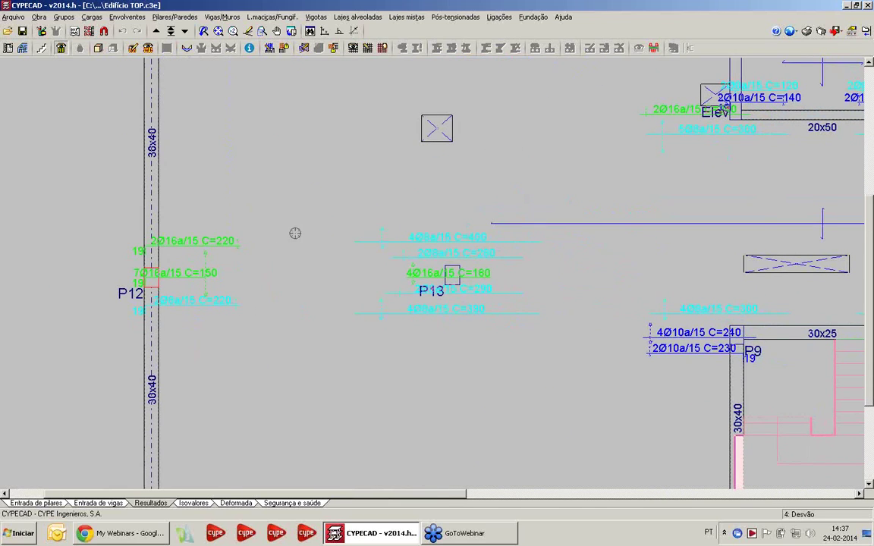
pyautogui.click(367, 49)
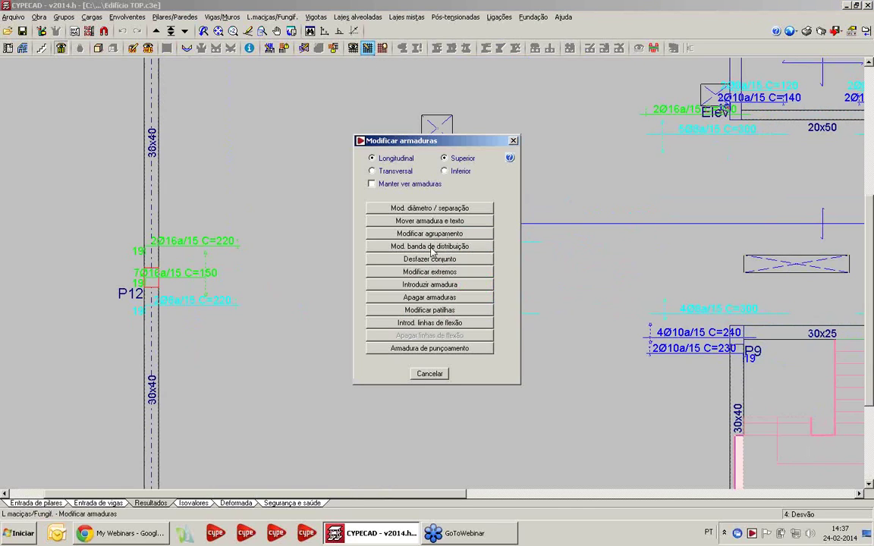
pyautogui.click(430, 247)
pyautogui.click(427, 246)
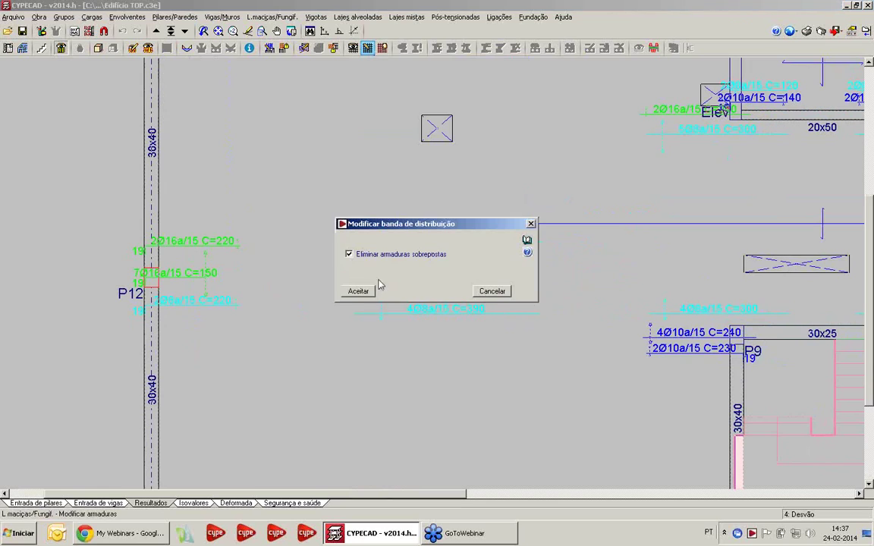
pyautogui.click(359, 292)
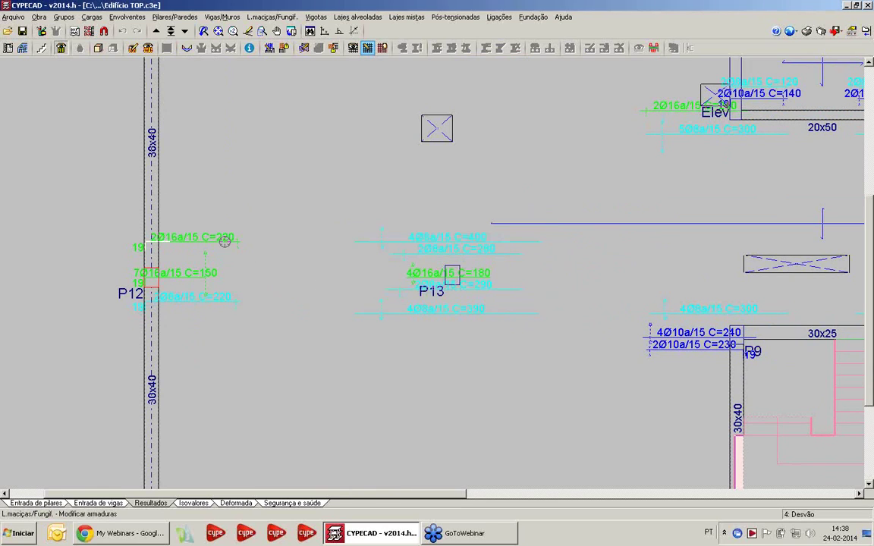
pyautogui.click(220, 302)
pyautogui.scroll(1, 134, 281)
pyautogui.scroll(1, 134, 282)
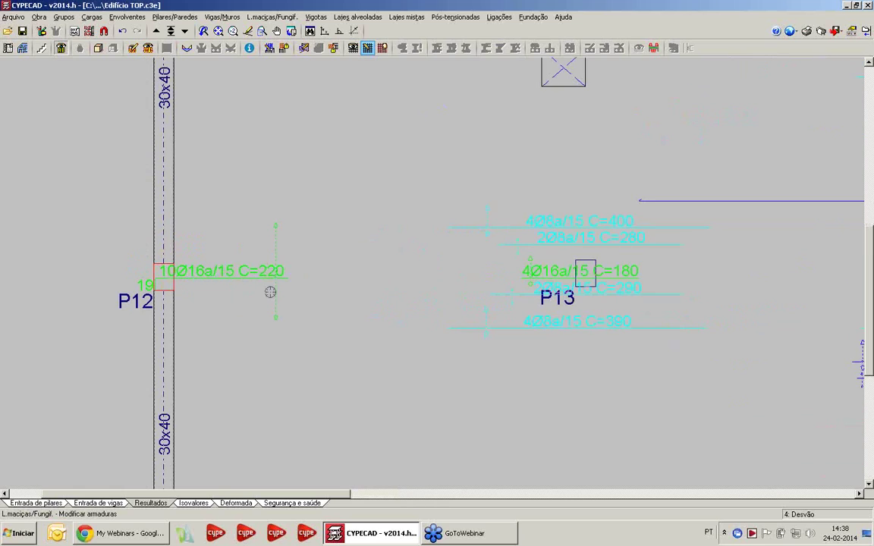
# Stretch the distribution band of the upper longitudinal 2Ø16 C=220 bars at P15 over the adjacent bar groups
pyautogui.scroll(-3, 273, 284)
pyautogui.scroll(4, 584, 242)
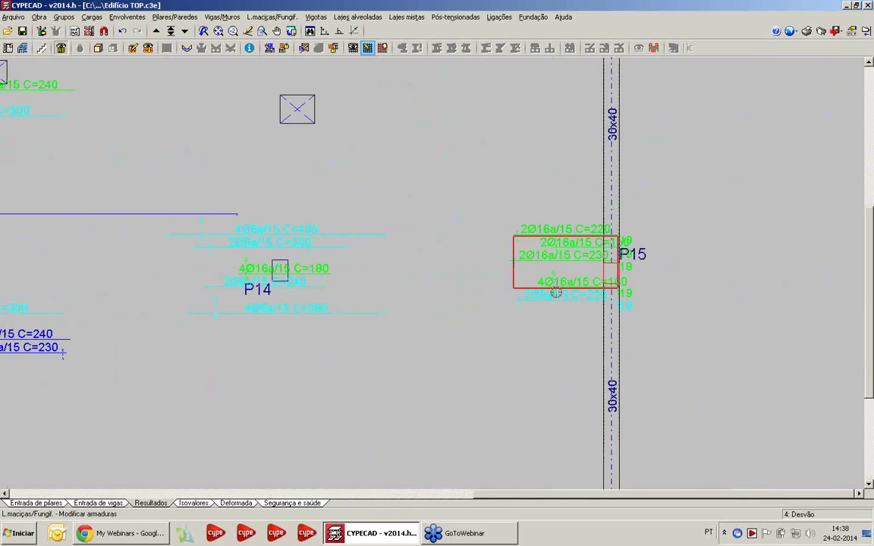
pyautogui.click(557, 306)
# Examine the remaining upper longitudinal additional reinforcement around the columns and lift core across the whole Desvão slab
pyautogui.scroll(-3, 477, 212)
pyautogui.moveTo(477, 211); pyautogui.dragTo(557, 200, button='middle')
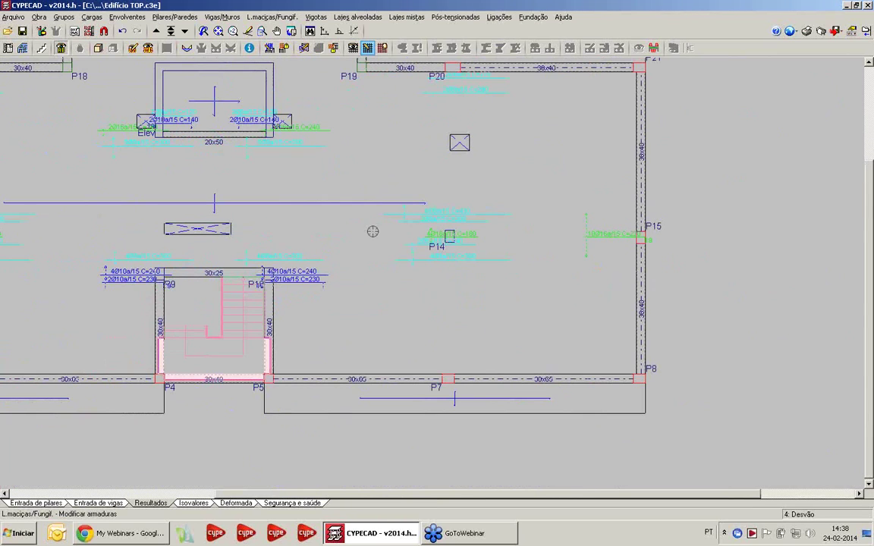
pyautogui.moveTo(362, 182); pyautogui.dragTo(418, 228, button='middle')
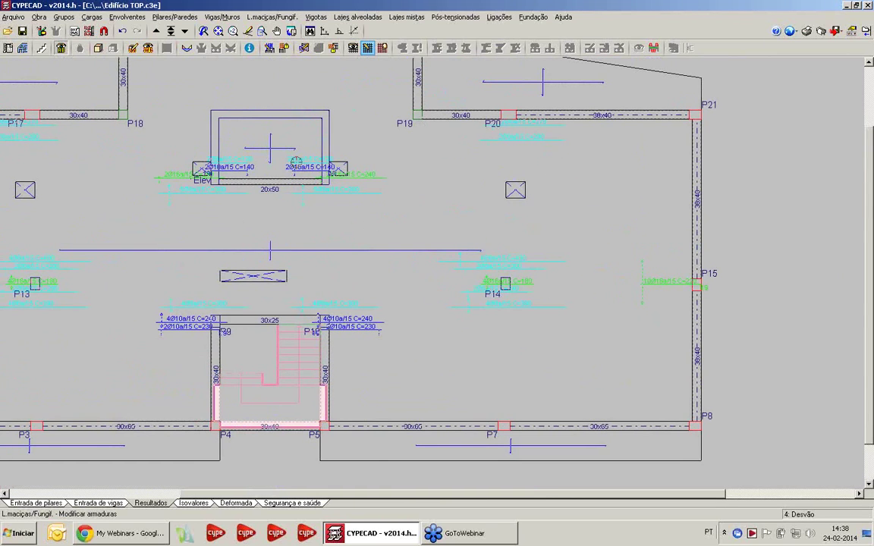
pyautogui.scroll(-2, 319, 164)
pyautogui.moveTo(331, 166); pyautogui.dragTo(431, 167, button='middle')
pyautogui.scroll(-1, 351, 205)
pyautogui.moveTo(351, 205); pyautogui.dragTo(490, 187, button='middle')
pyautogui.scroll(3, 169, 258)
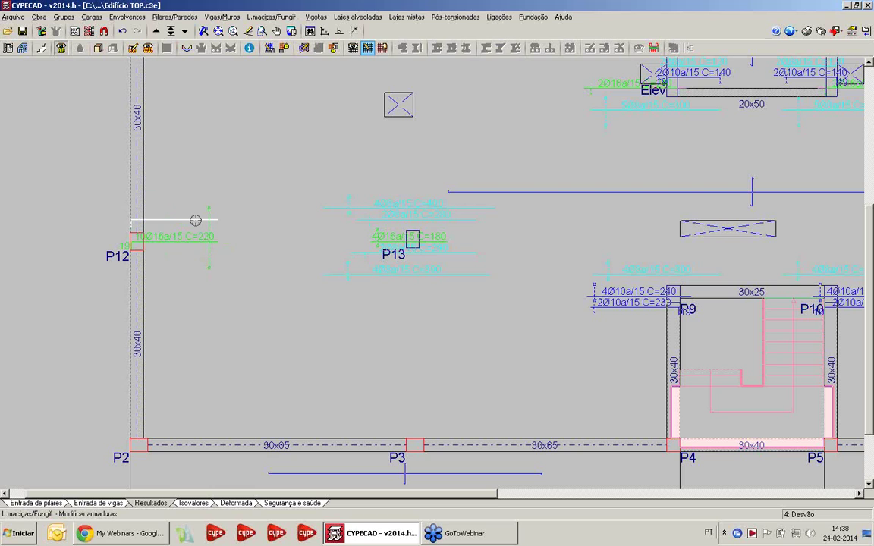
pyautogui.scroll(-3, 209, 227)
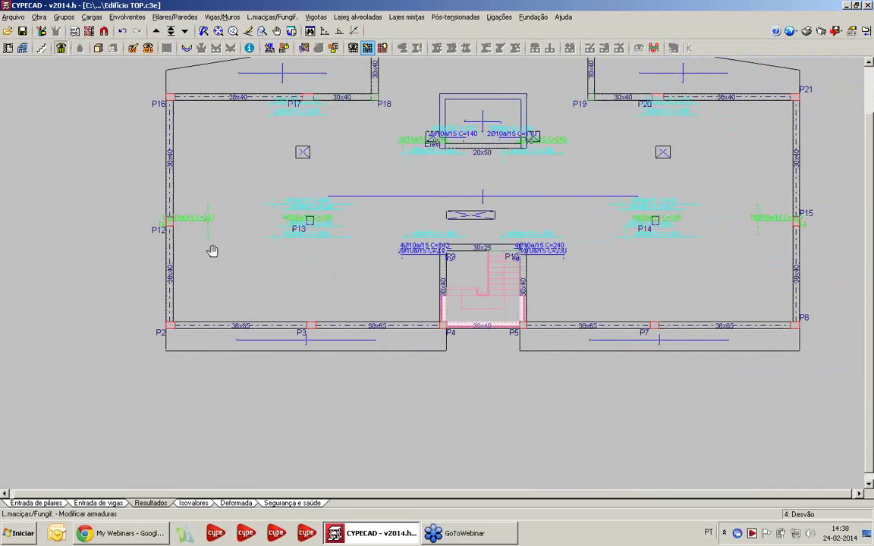
pyautogui.scroll(1, 279, 220)
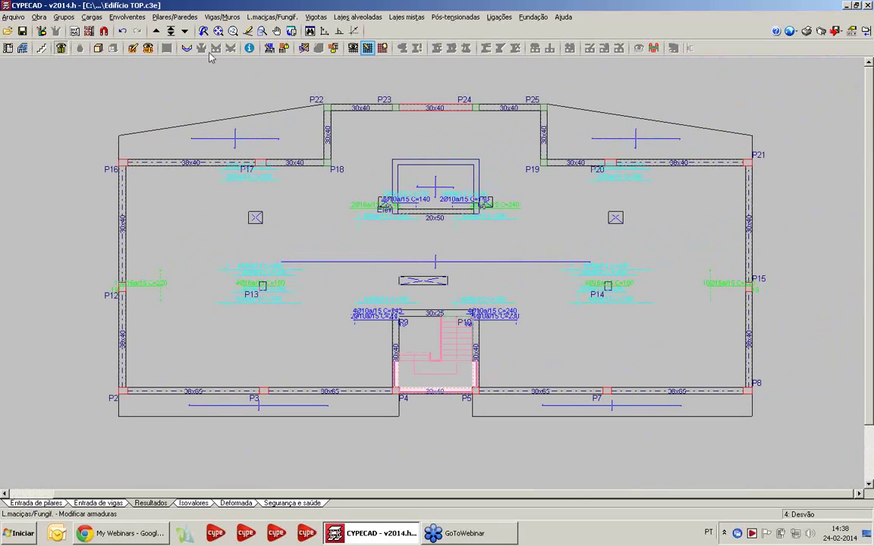
pyautogui.scroll(1, 300, 268)
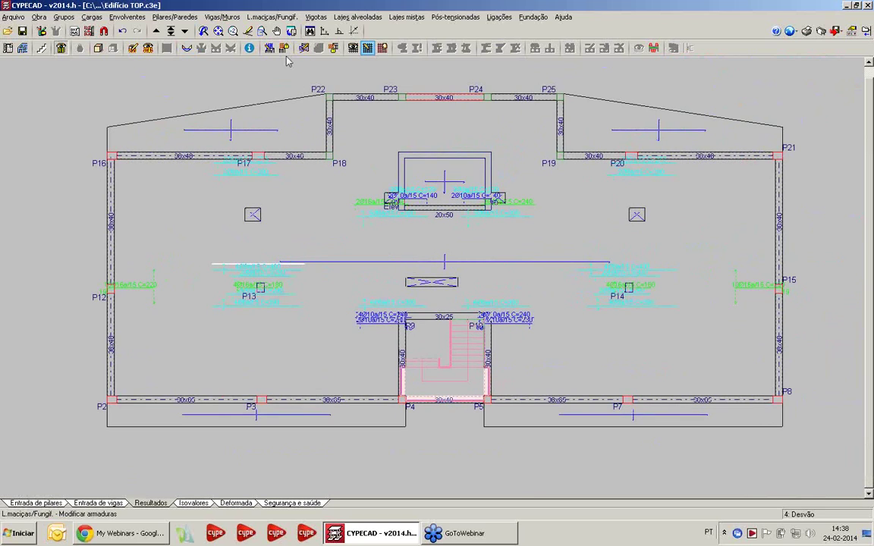
# Review the dimensions, reinforcement and span forces of column P13, and leave the column editor
pyautogui.click(269, 47)
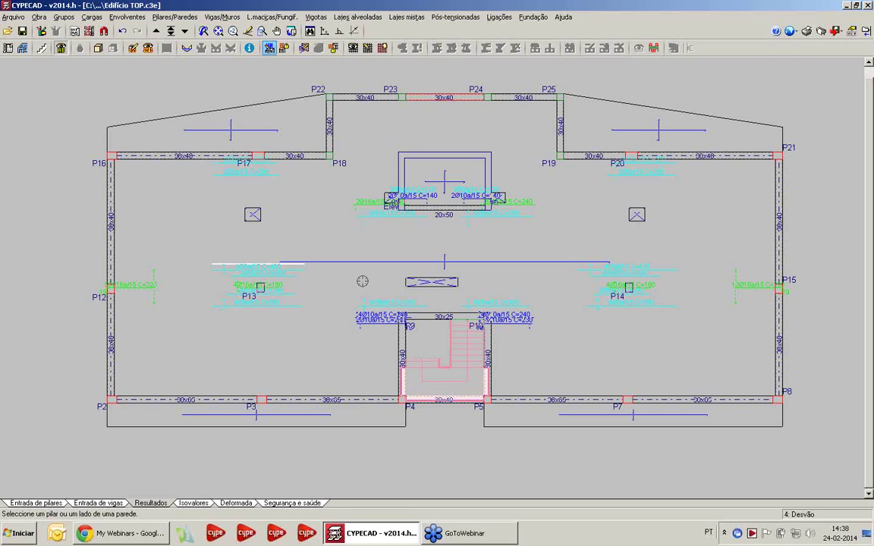
pyautogui.click(628, 399)
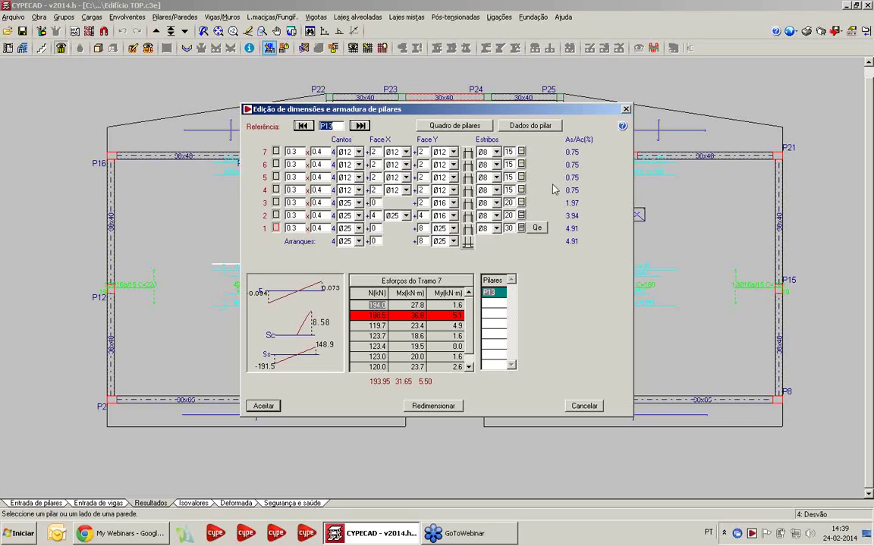
pyautogui.click(625, 109)
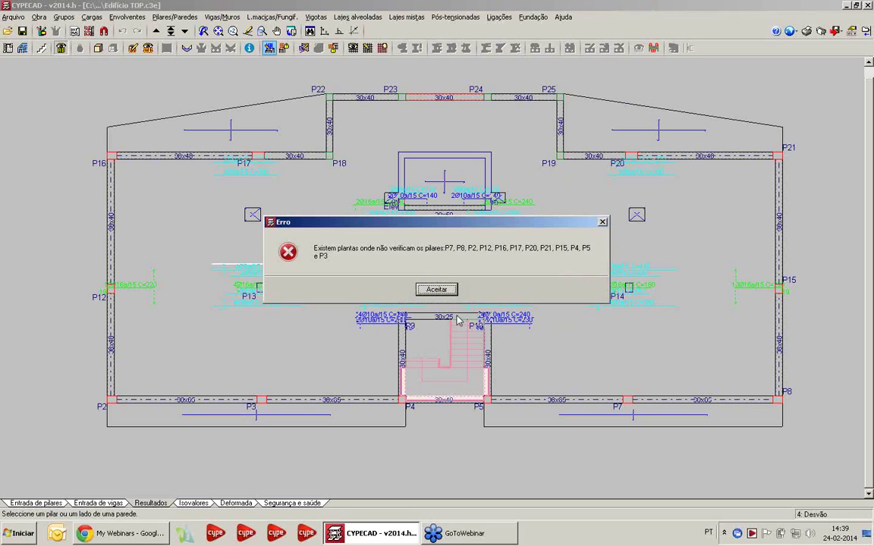
pyautogui.click(422, 289)
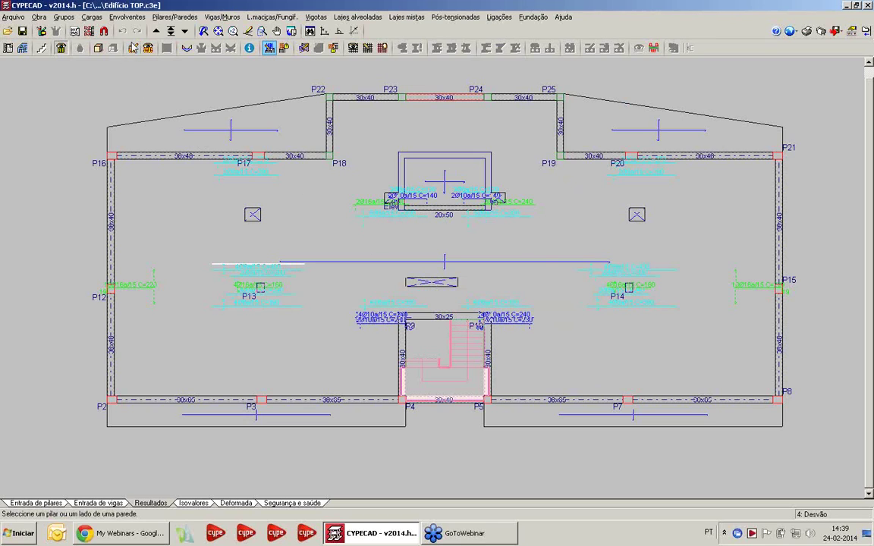
# Go to the Piso -1 (Estacionamento) plan and open the foundation element of column P21 for editing
pyautogui.click(171, 32)
pyautogui.doubleClick(427, 356)
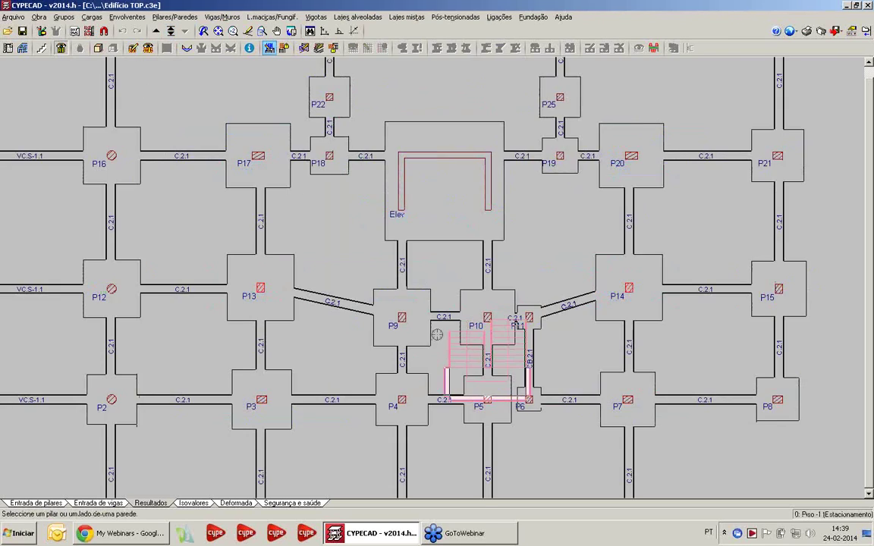
pyautogui.scroll(-3, 437, 334)
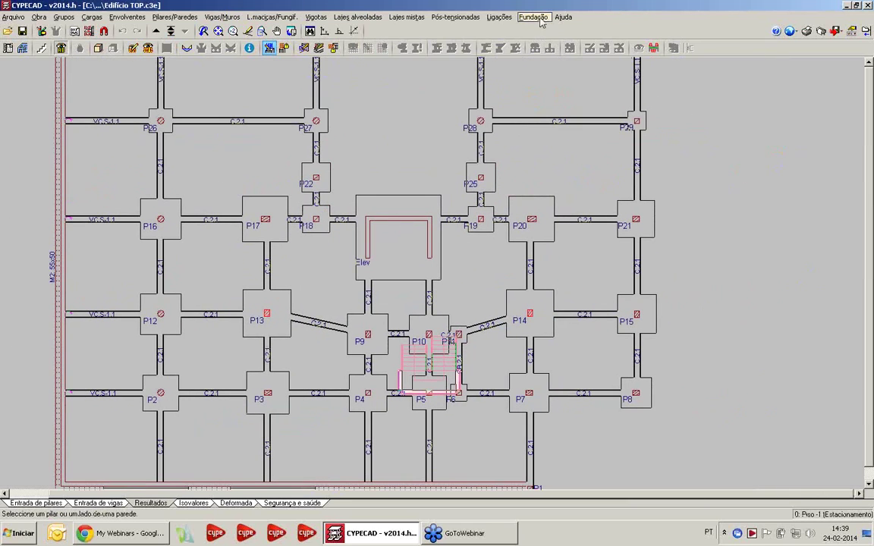
pyautogui.click(533, 16)
pyautogui.click(562, 43)
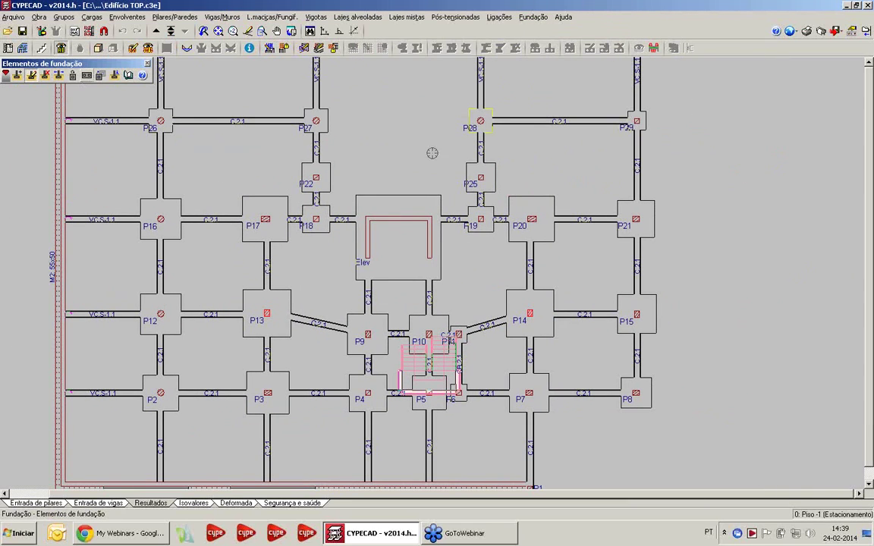
pyautogui.click(562, 190)
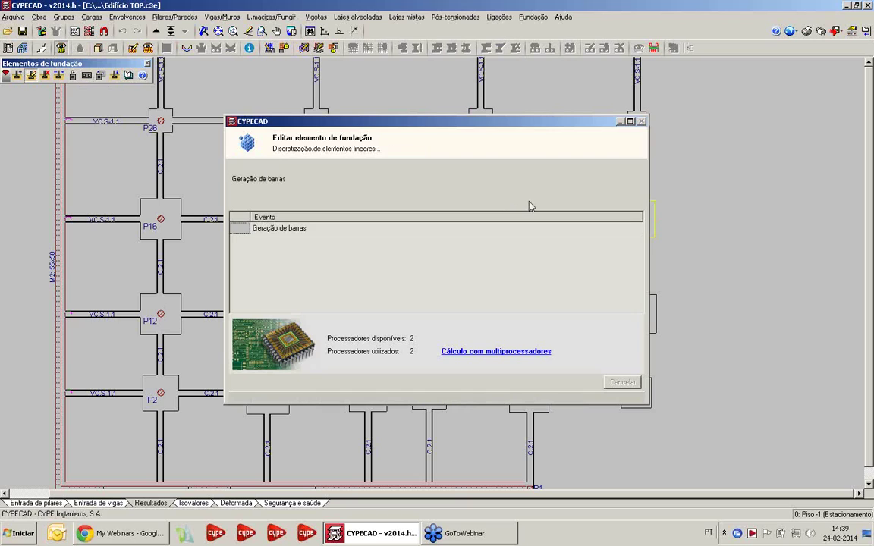
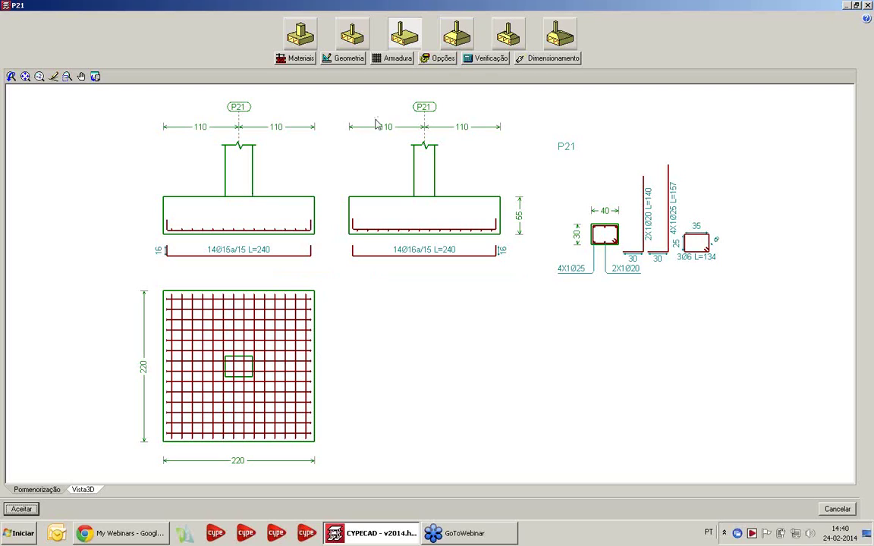
# Verify the P21 footing, read through its complete list of checks, and leave the footing editor without changes
pyautogui.click(487, 58)
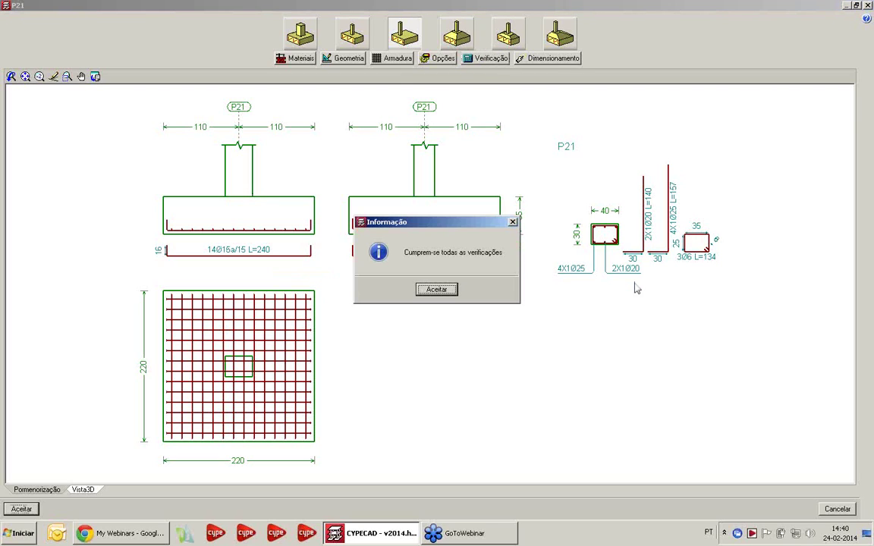
pyautogui.click(436, 289)
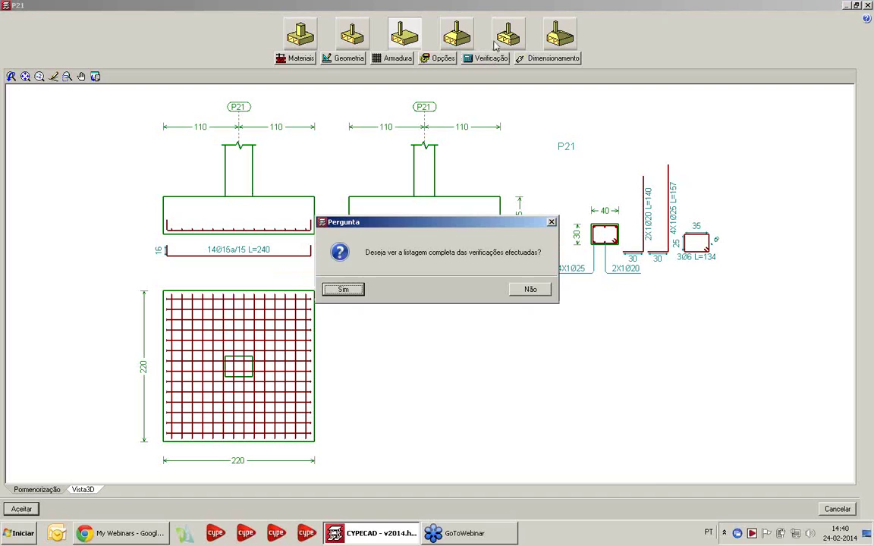
pyautogui.click(338, 289)
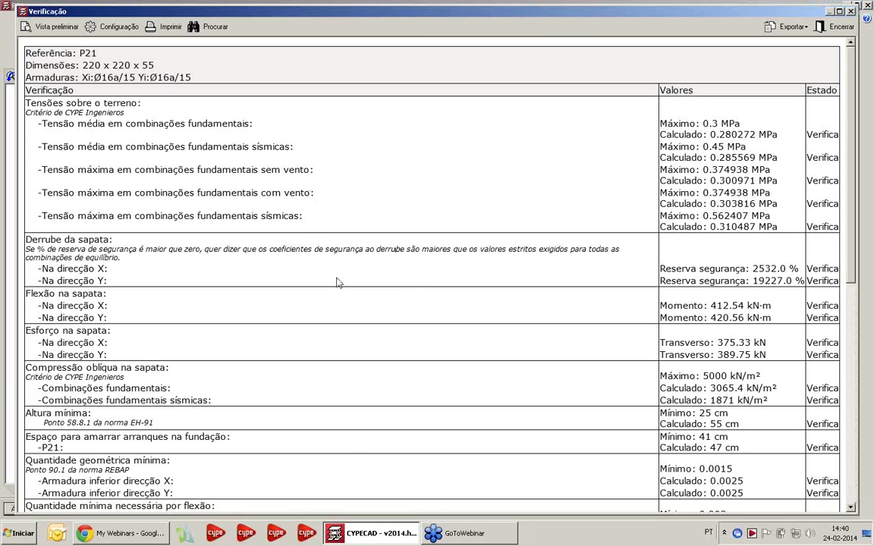
pyautogui.scroll(-10, 400, 320)
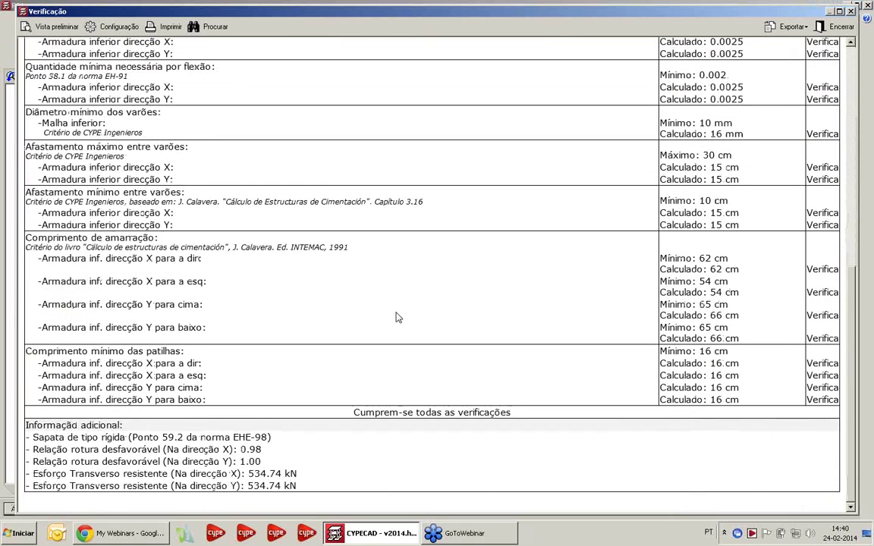
pyautogui.scroll(10, 395, 315)
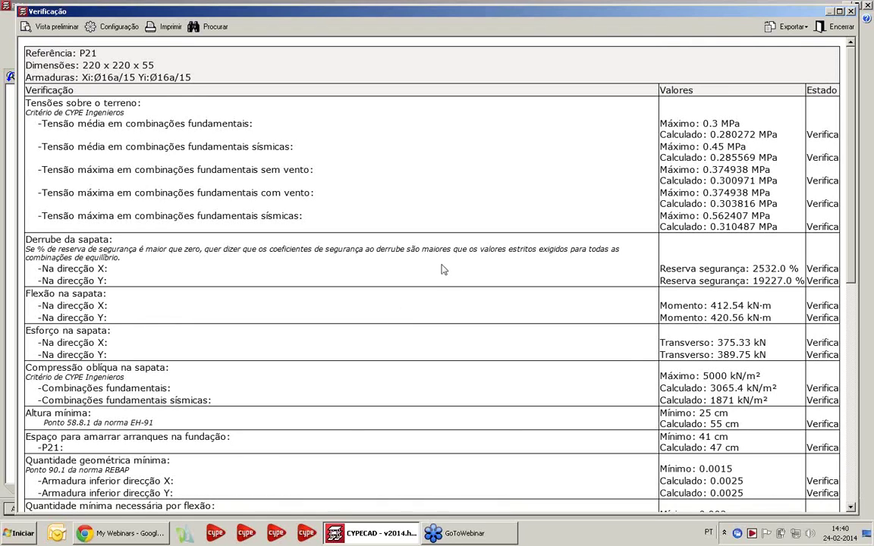
pyautogui.click(851, 12)
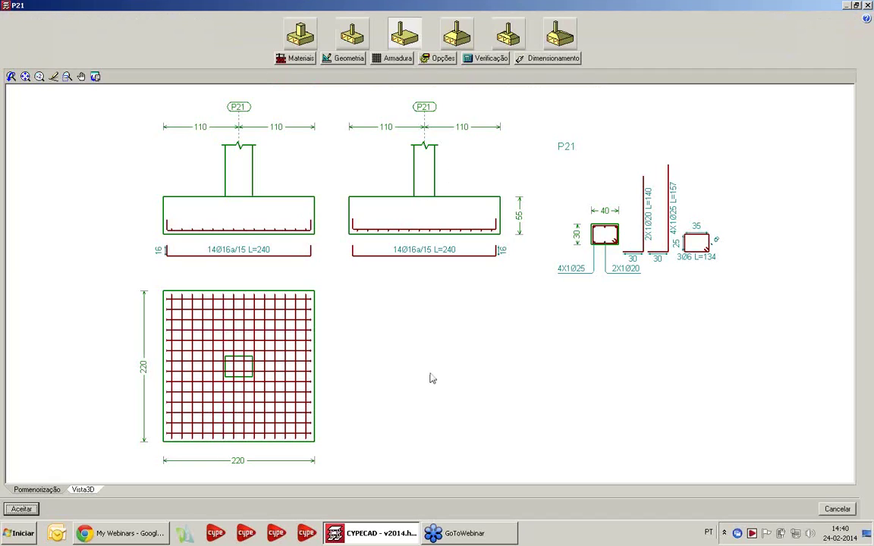
pyautogui.click(837, 509)
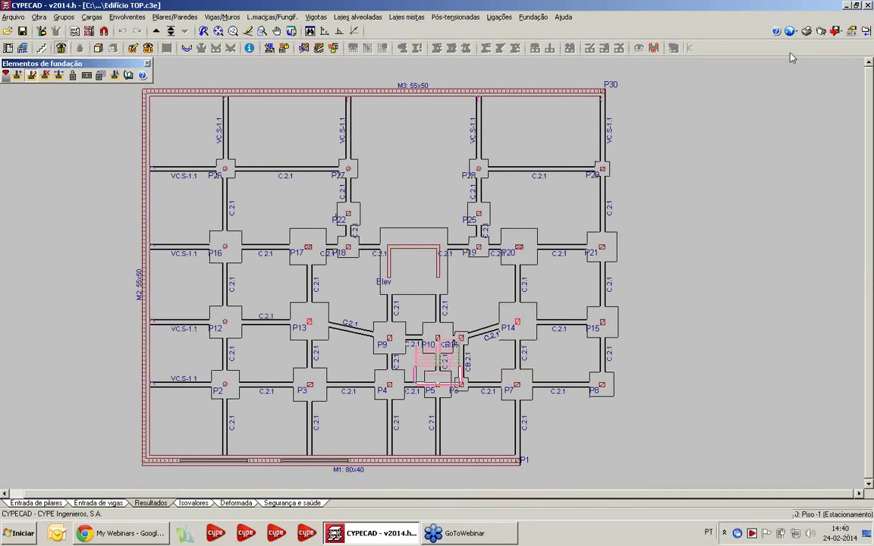
# Generate the project data report (Dados de obra) with the load list (Listagem de cargas) left out
pyautogui.click(807, 32)
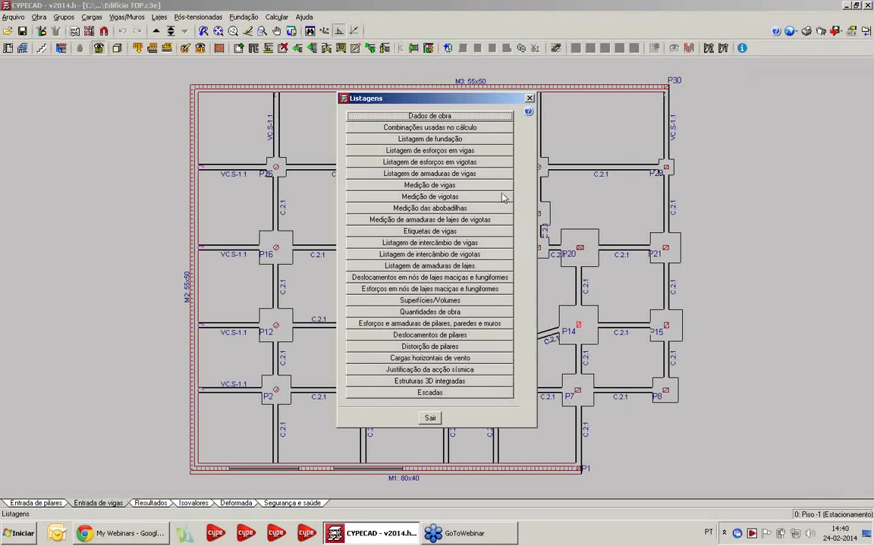
pyautogui.click(421, 116)
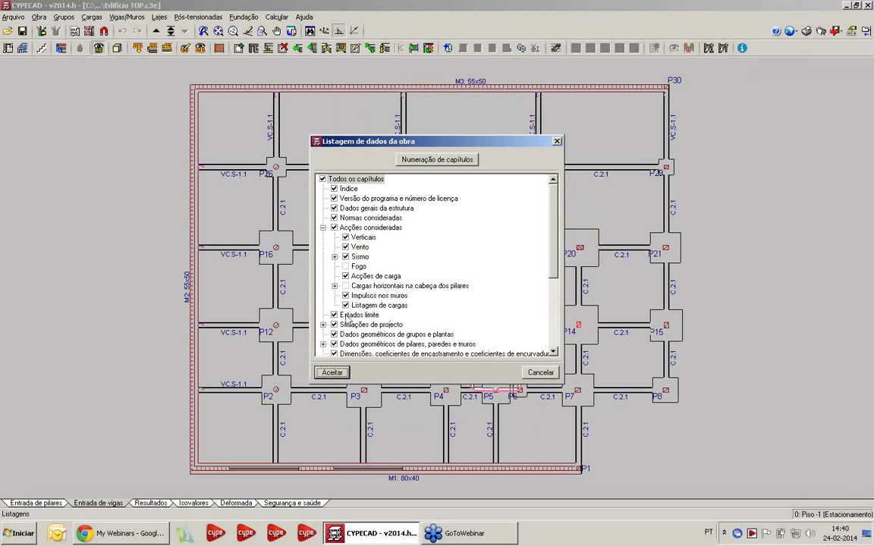
pyautogui.click(379, 305)
pyautogui.click(334, 371)
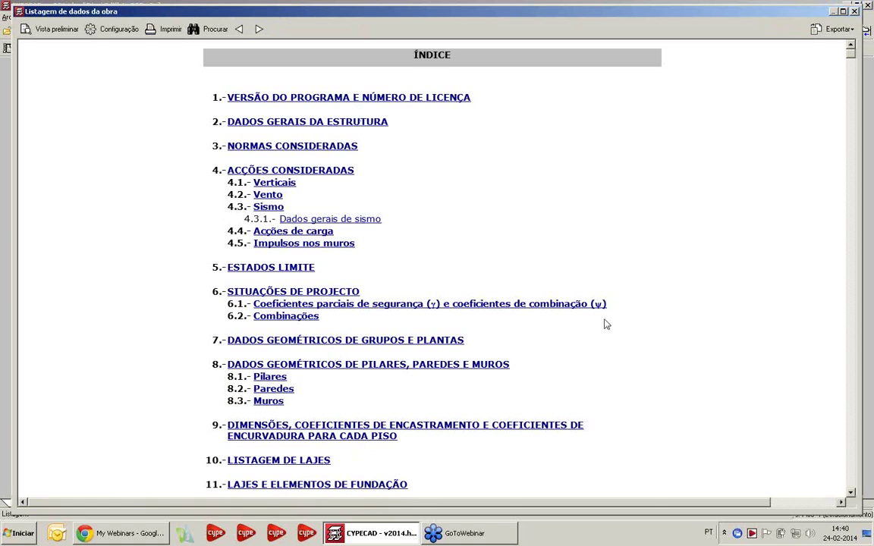
# Examine the report's vertical actions, load cases, combination coefficients and combinations, check the available export formats, and close the reports
pyautogui.scroll(-15, 605, 321)
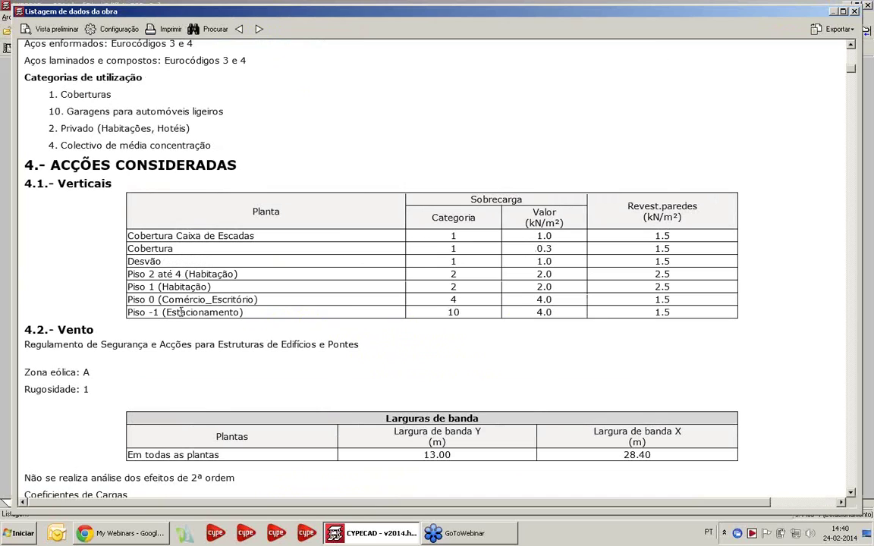
pyautogui.scroll(-20, 178, 312)
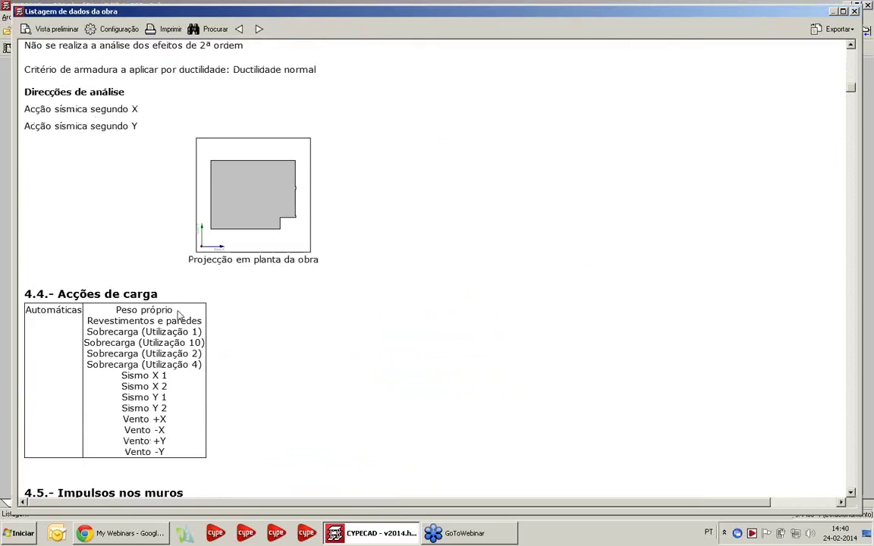
pyautogui.scroll(-15, 168, 198)
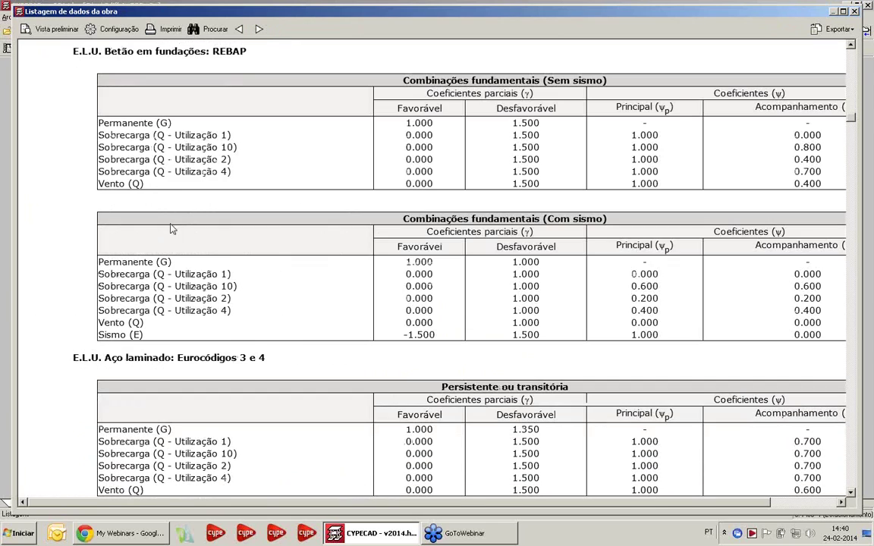
pyautogui.scroll(-20, 310, 226)
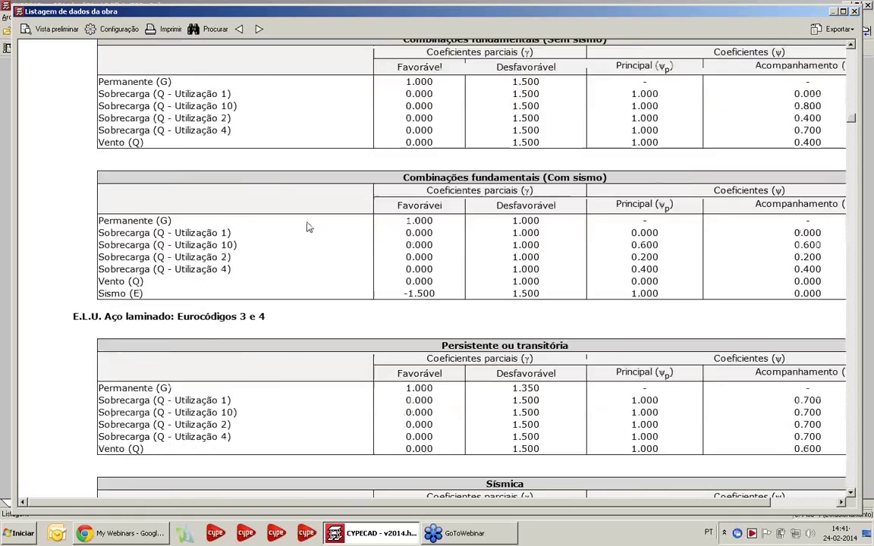
pyautogui.scroll(-20, 309, 218)
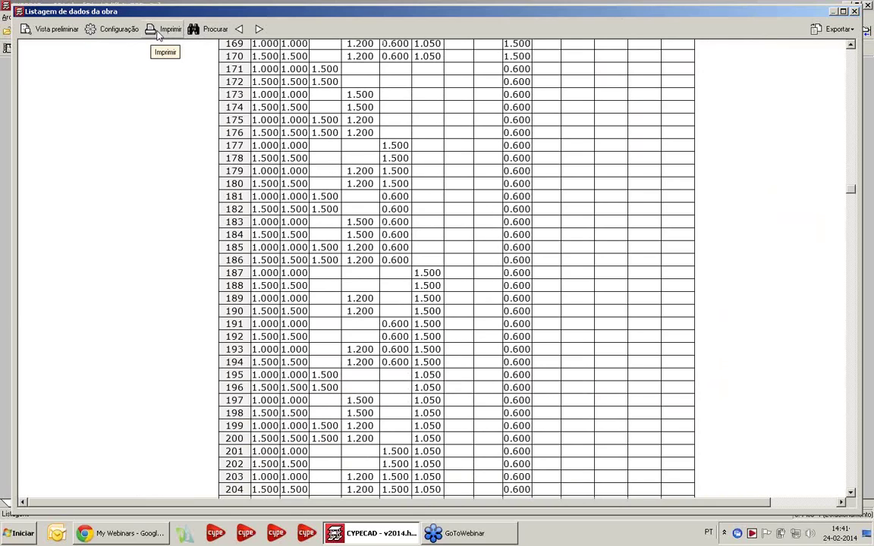
pyautogui.click(838, 30)
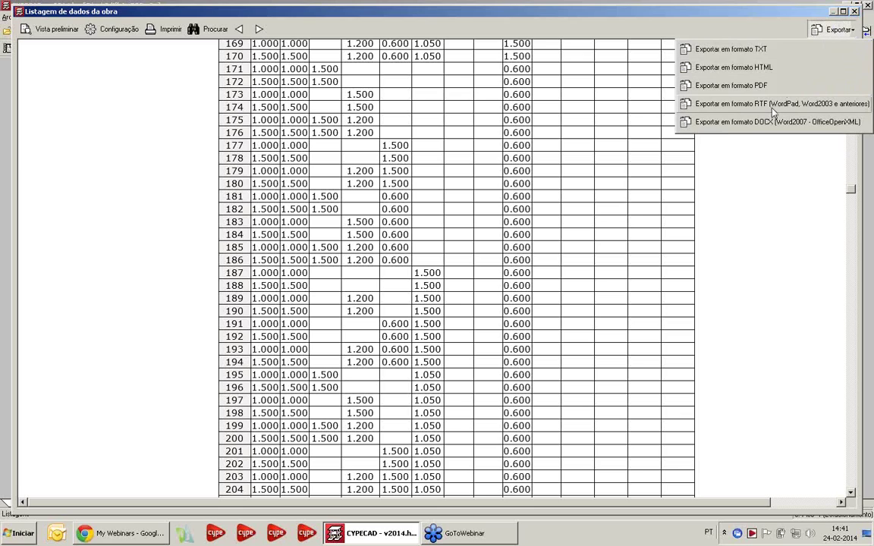
pyautogui.click(734, 20)
pyautogui.click(854, 11)
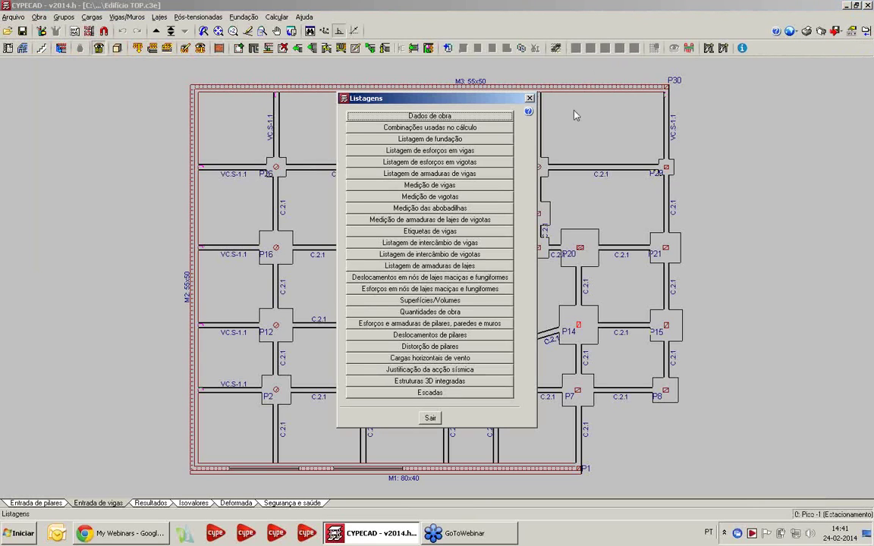
pyautogui.press('Escape')
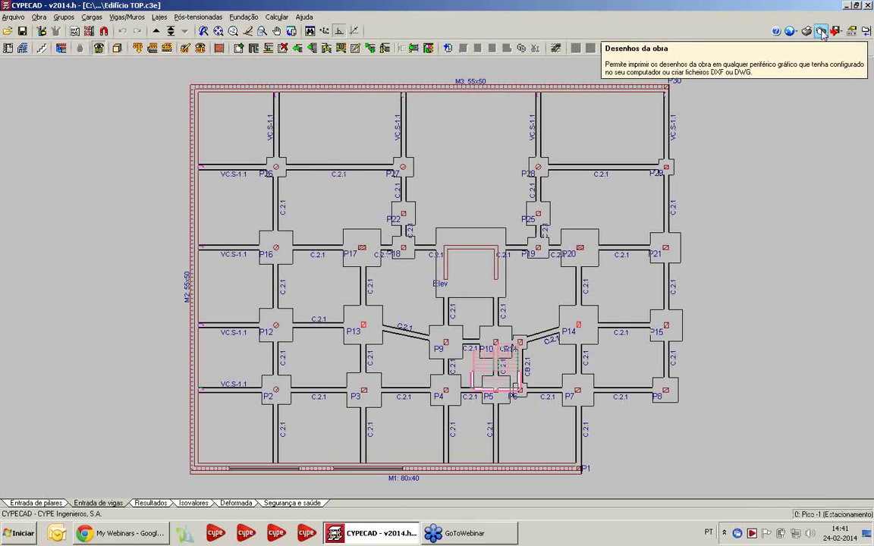
# Add a column schedule drawing (Quadro de pilares) at scale 1/20, limited to the lower floors up to Piso 1
pyautogui.click(821, 31)
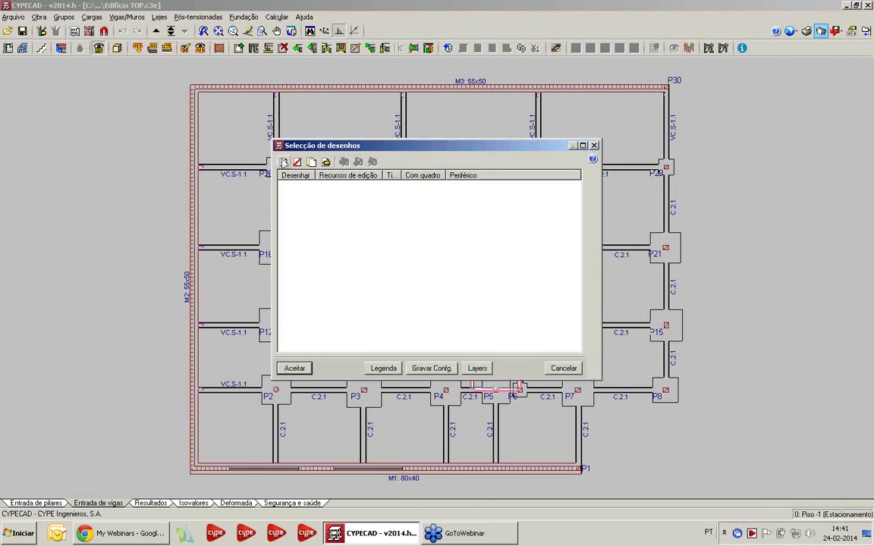
pyautogui.click(283, 163)
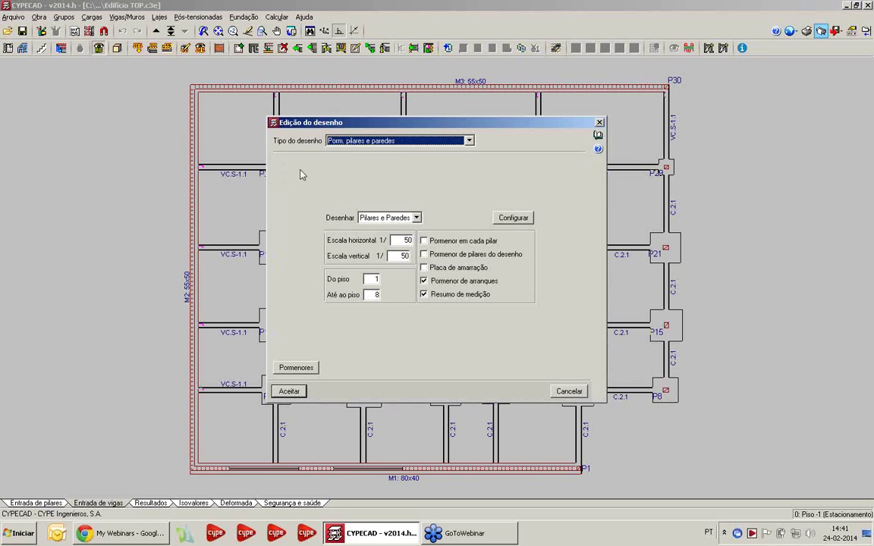
pyautogui.click(382, 143)
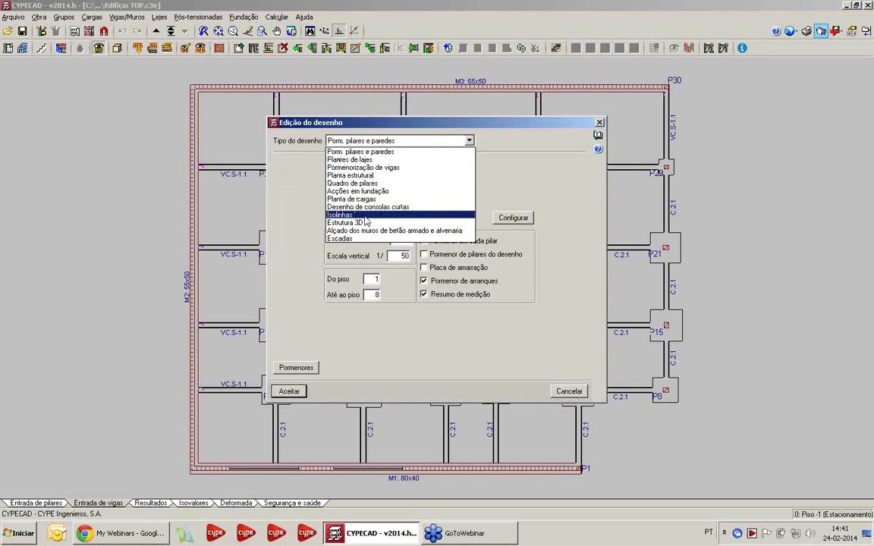
pyautogui.click(372, 183)
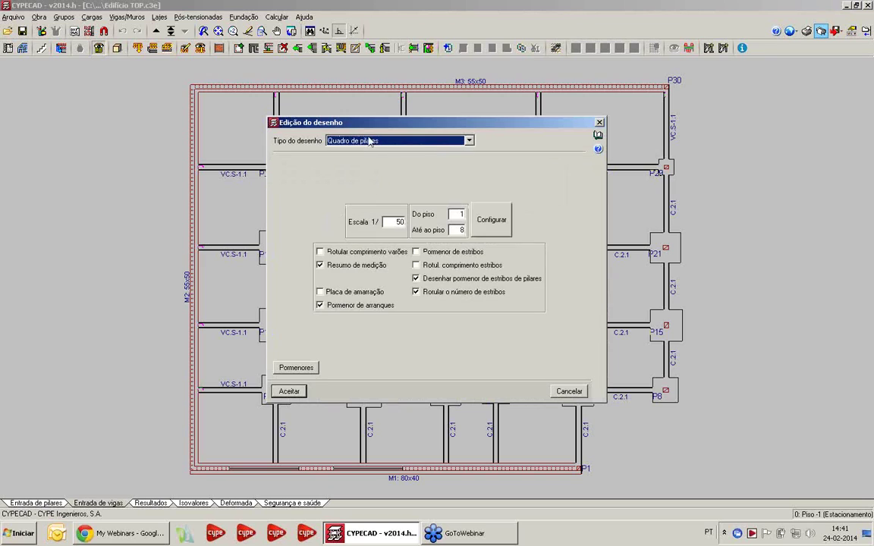
pyautogui.press('Tab')
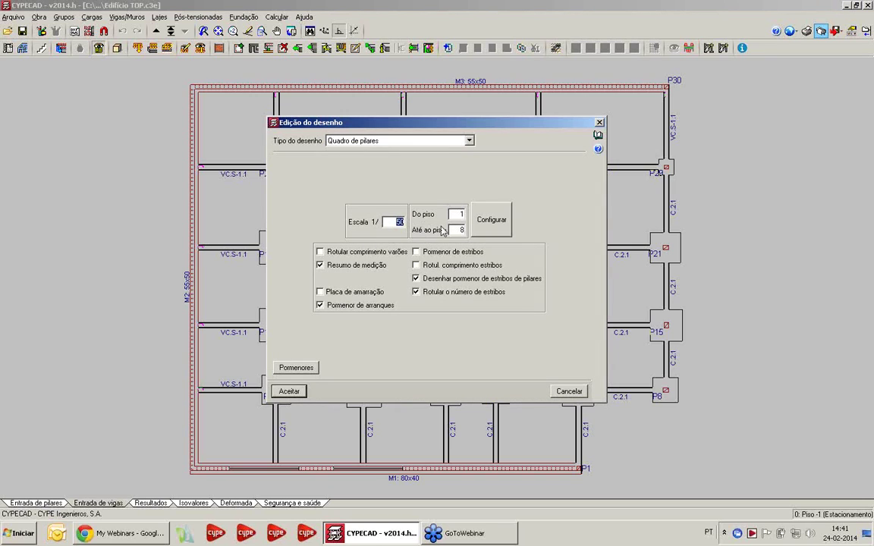
pyautogui.write('20')
pyautogui.write('4')
pyautogui.click(278, 392)
# Add a structural plan drawing (Planta estrutural) with column references and dimensions shown
pyautogui.click(282, 160)
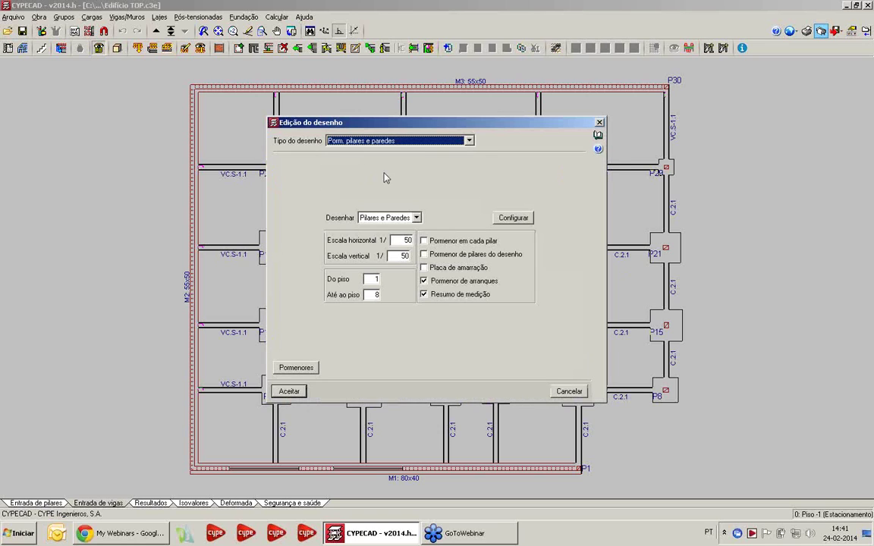
pyautogui.click(347, 140)
pyautogui.click(345, 170)
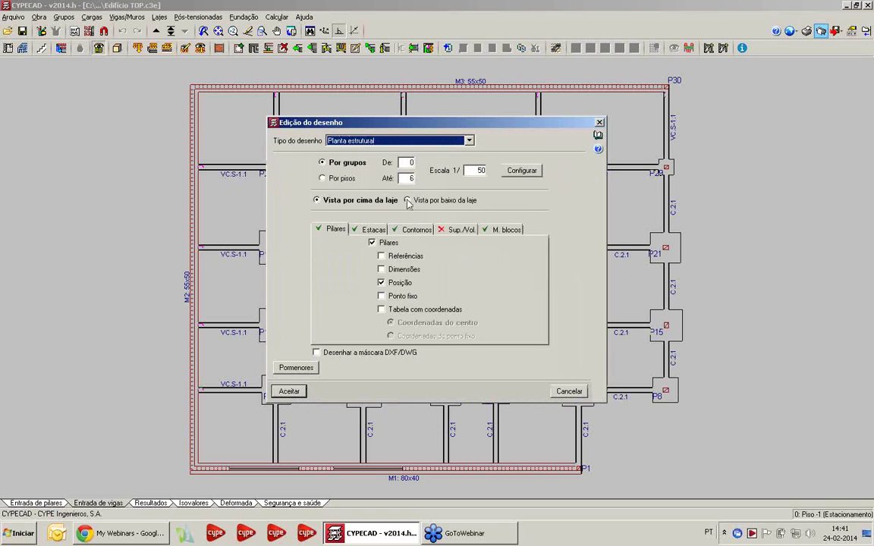
pyautogui.click(381, 255)
pyautogui.click(381, 270)
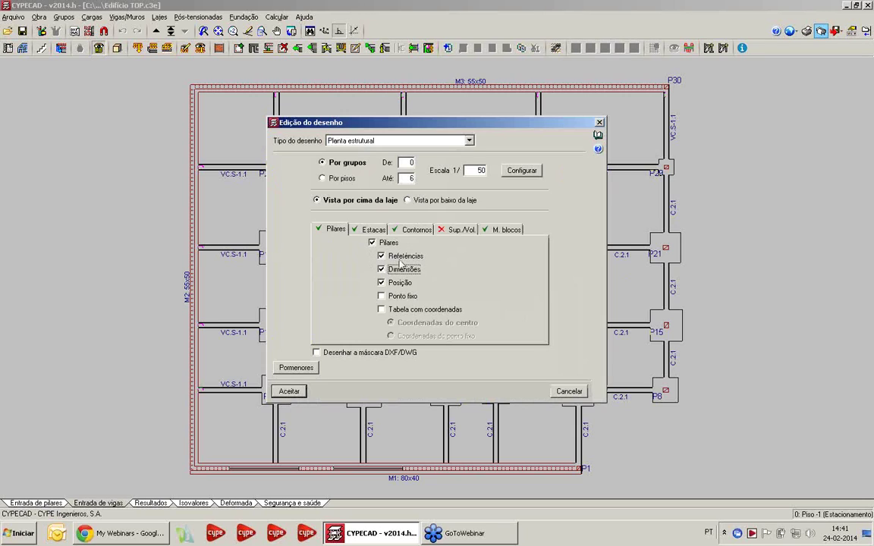
# Include the frame references (Ref. pórticos) in the structural plan, limit it to groups 0 to 1, and set its scale to 1/100
pyautogui.click(372, 229)
pyautogui.click(416, 229)
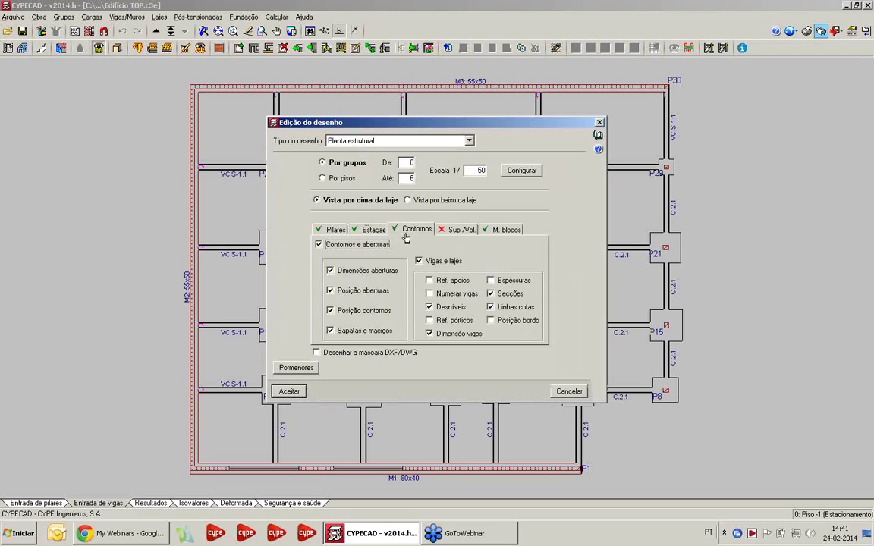
pyautogui.click(438, 321)
pyautogui.moveTo(407, 179); pyautogui.dragTo(509, 185)
pyautogui.write('1')
pyautogui.write('10')
# Review the structural plan's configuration for columns, beams, walls, slabs and joist slabs, and accept it without the additional reinforcement
pyautogui.click(518, 170)
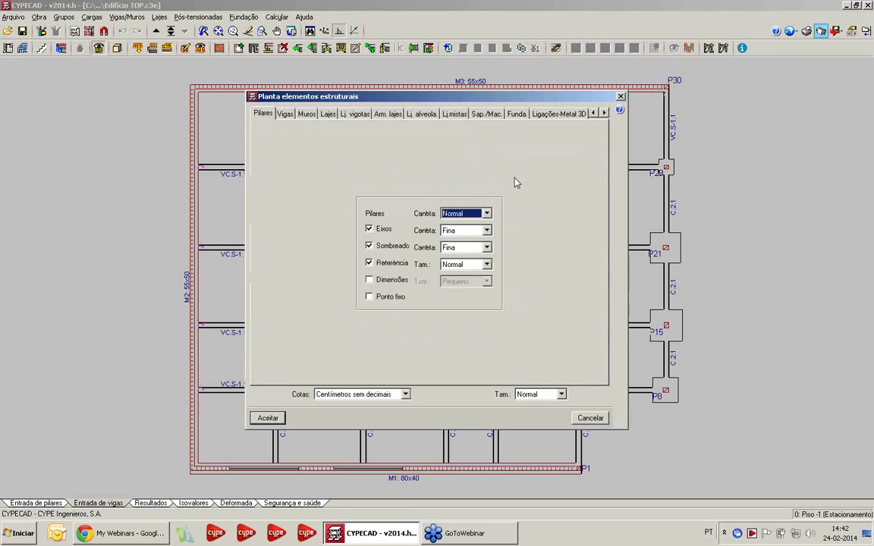
pyautogui.click(285, 113)
pyautogui.click(307, 113)
pyautogui.click(329, 114)
pyautogui.click(287, 114)
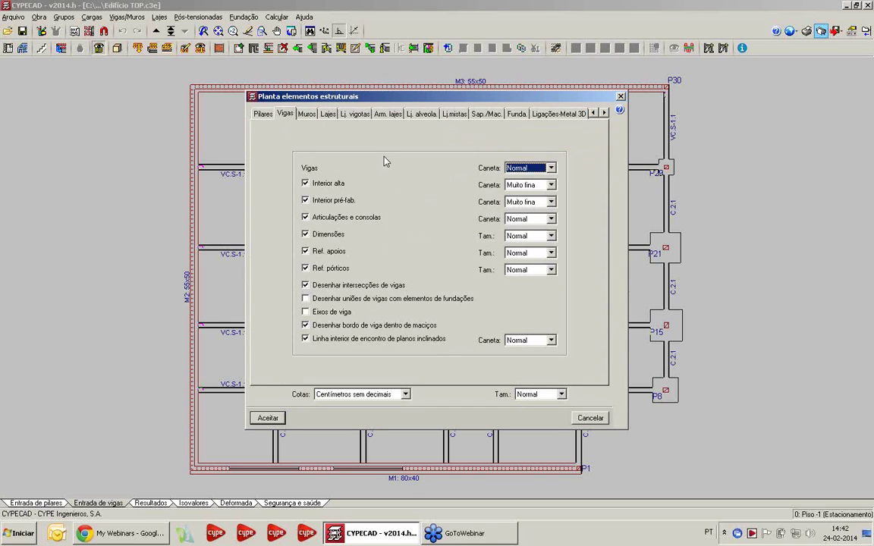
pyautogui.click(306, 113)
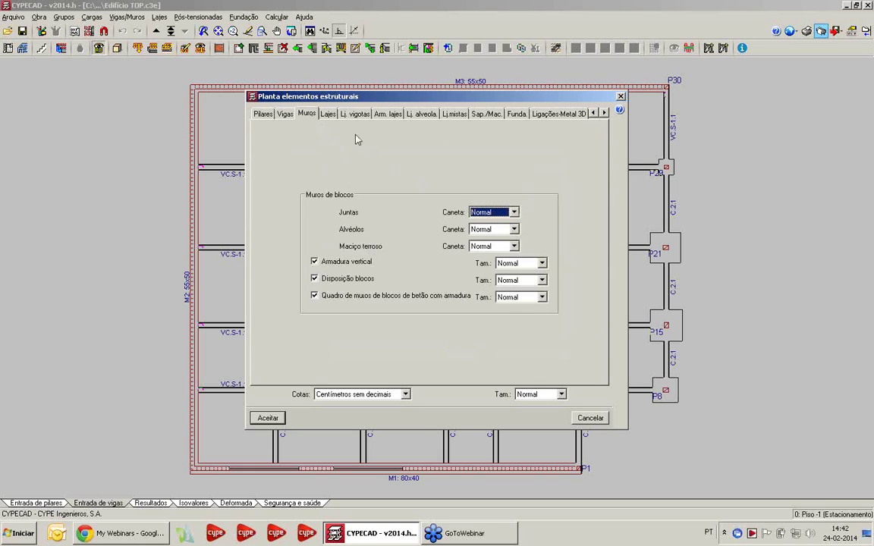
pyautogui.click(328, 114)
pyautogui.click(354, 113)
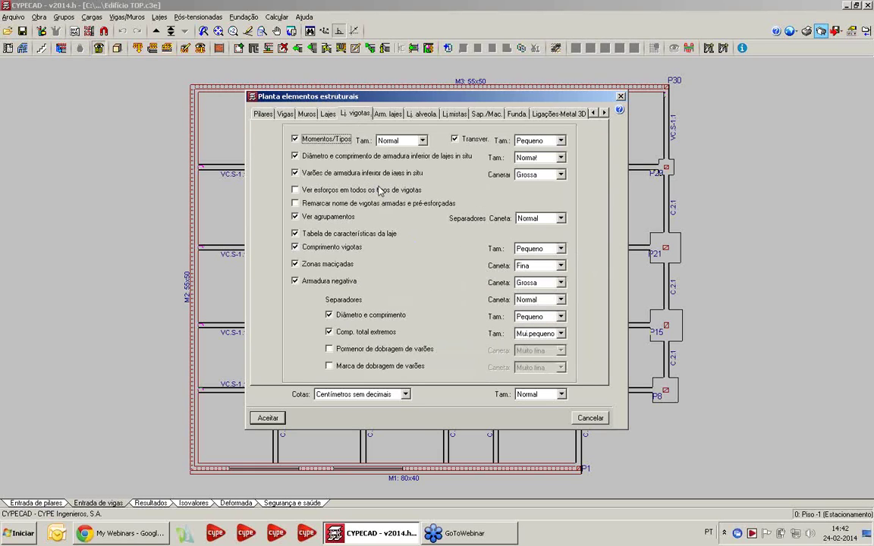
pyautogui.click(328, 114)
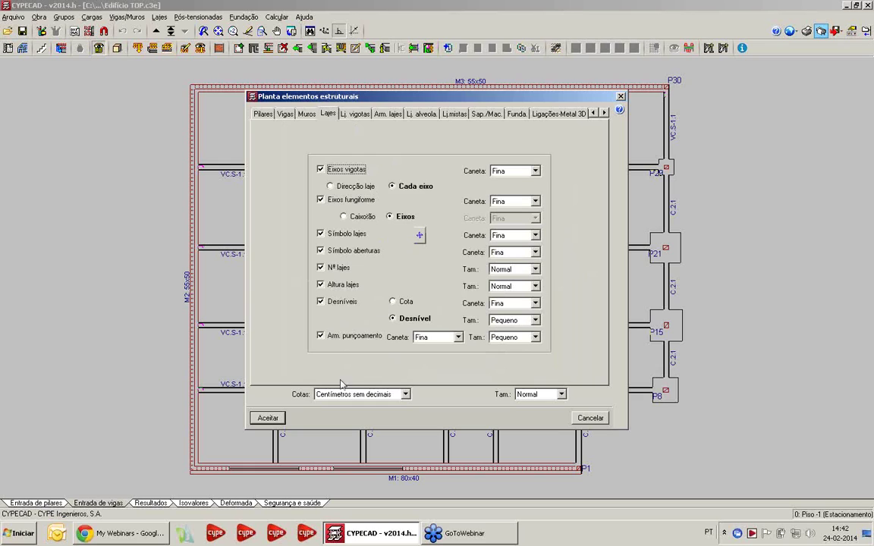
pyautogui.click(338, 336)
pyautogui.click(306, 114)
pyautogui.click(262, 114)
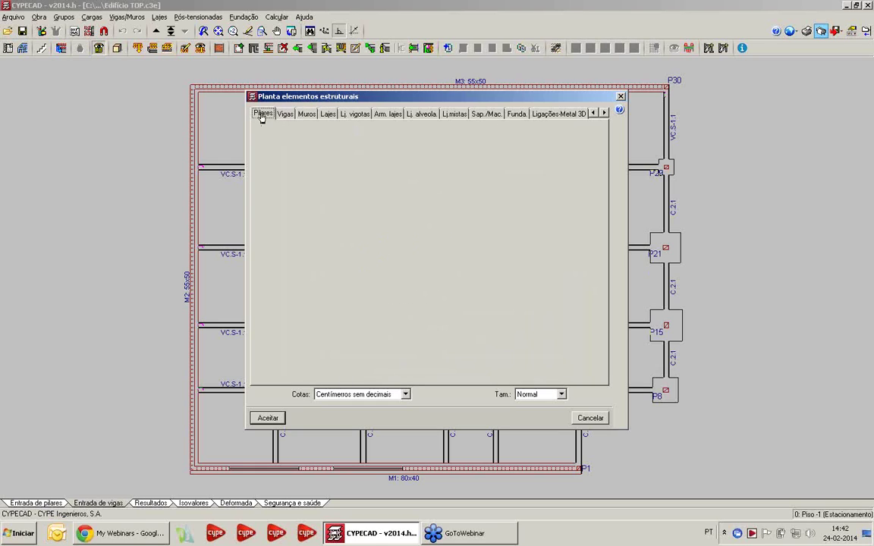
pyautogui.click(270, 417)
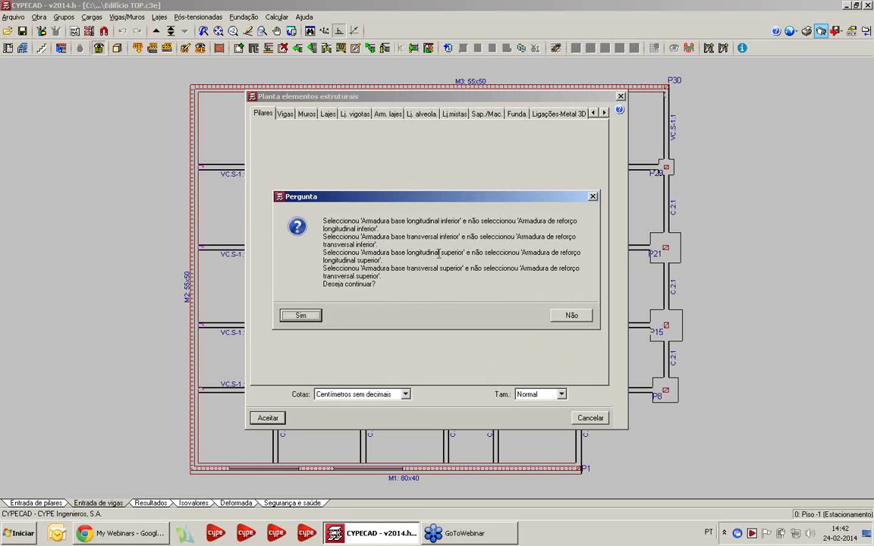
pyautogui.click(301, 317)
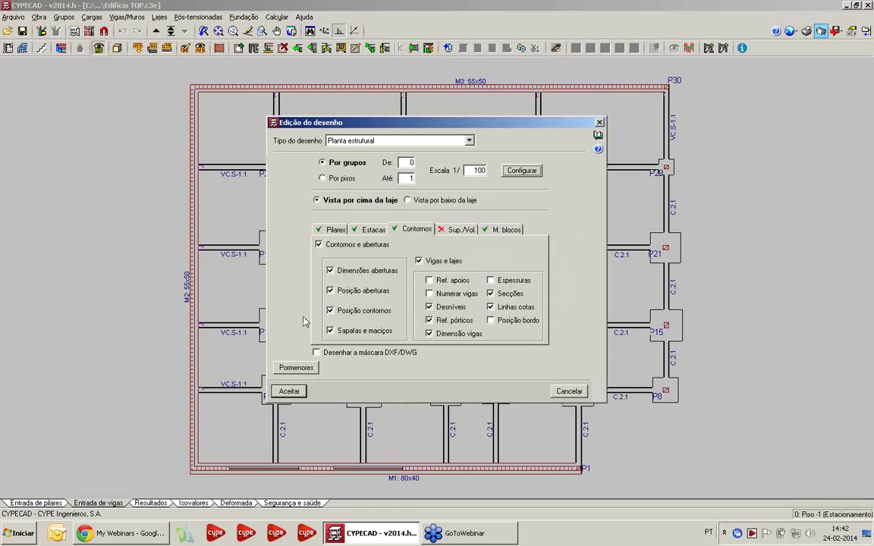
# Confirm the structural plan and generate the column schedule and plan drawings in the drawing composition
pyautogui.click(290, 390)
pyautogui.click(295, 368)
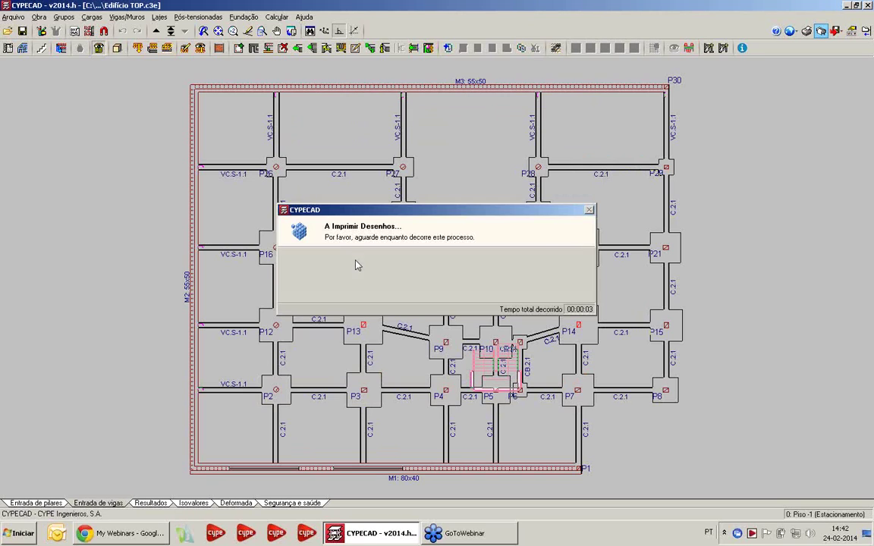
pyautogui.click(579, 298)
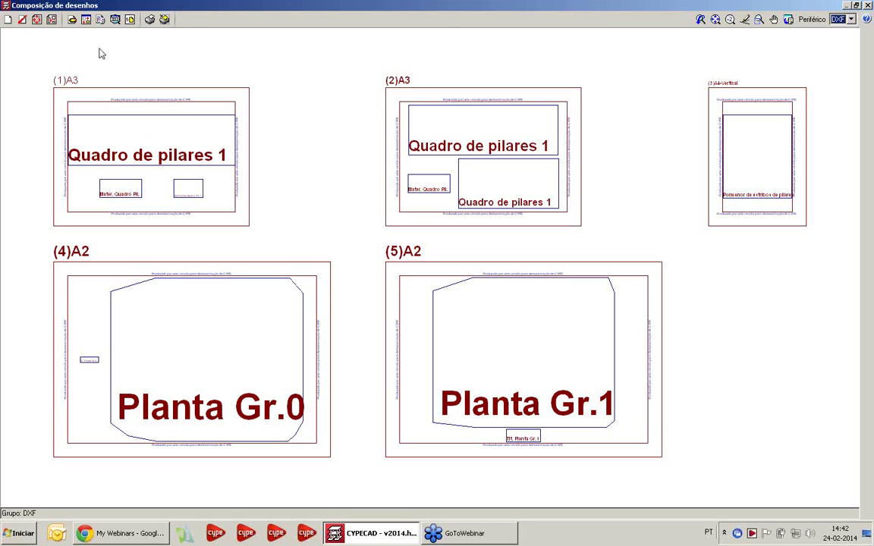
# Show the details of the column schedule on the first A3 sheet, examine the column sections, and hide the details again
pyautogui.click(101, 21)
pyautogui.scroll(5, 107, 110)
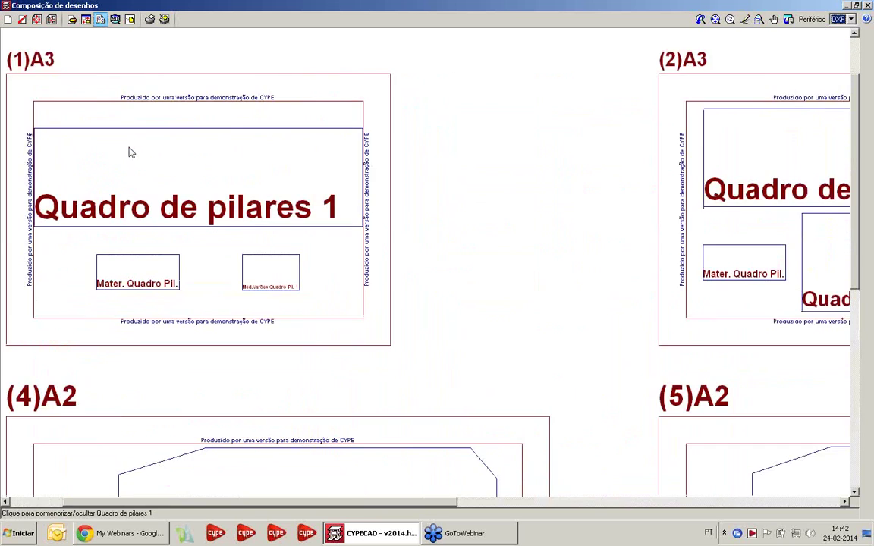
pyautogui.click(168, 200)
pyautogui.scroll(2, 281, 215)
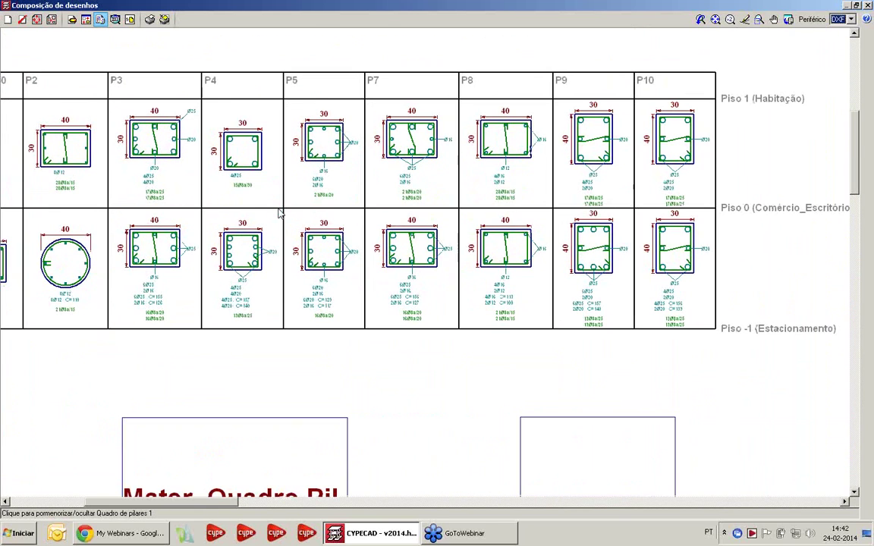
pyautogui.click(278, 212)
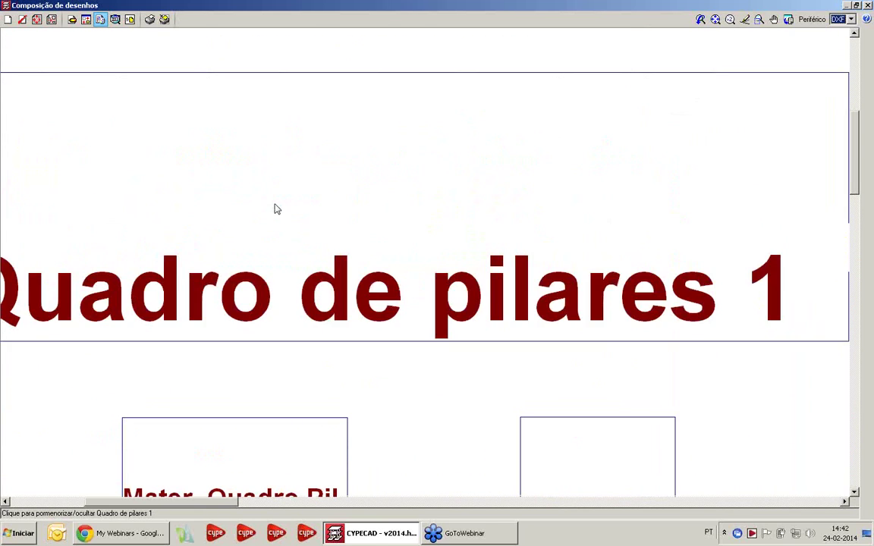
# Show the details of Planta Gr.0 on the fourth sheet and examine the foundation plan
pyautogui.scroll(-4, 275, 209)
pyautogui.moveTo(370, 445); pyautogui.dragTo(419, 307, button='middle')
pyautogui.scroll(3, 420, 306)
pyautogui.click(417, 307)
pyautogui.scroll(2, 388, 303)
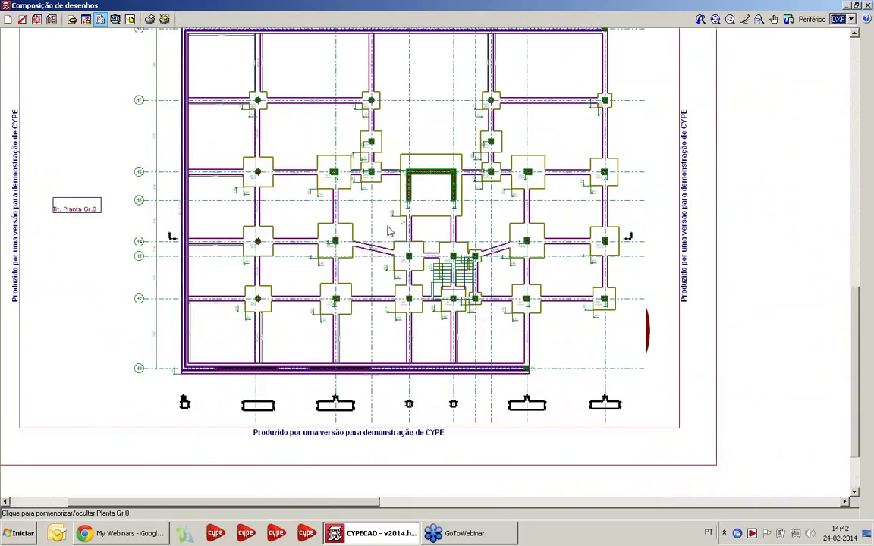
pyautogui.moveTo(383, 236); pyautogui.dragTo(359, 365, button='middle')
pyautogui.scroll(1, 351, 357)
pyautogui.scroll(1, 350, 311)
pyautogui.scroll(-4, 349, 306)
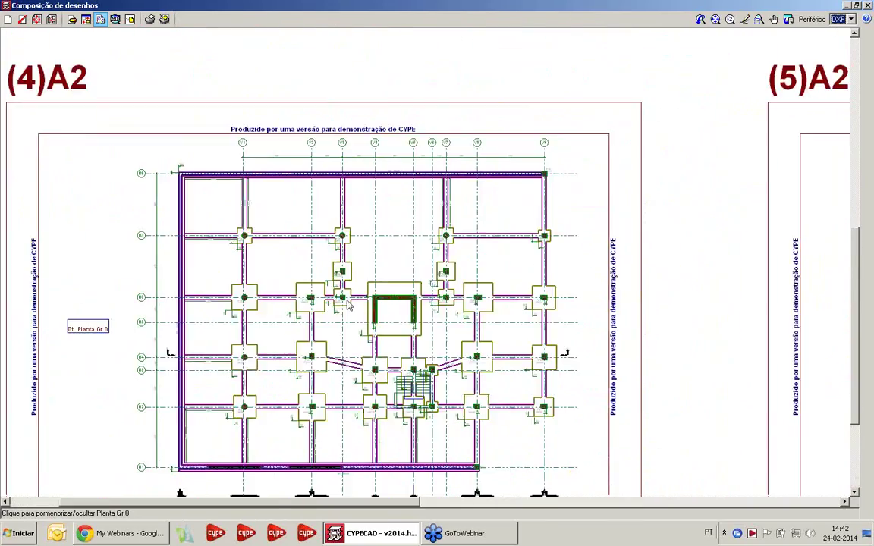
# Hide the details of Planta Gr.0, and show those of Planta Gr.1 on the fifth sheet to examine the floor plan
pyautogui.click(348, 304)
pyautogui.scroll(-4, 348, 305)
pyautogui.moveTo(824, 309); pyautogui.dragTo(431, 308, button='middle')
pyautogui.scroll(4, 460, 300)
pyautogui.click(300, 319)
pyautogui.scroll(3, 301, 311)
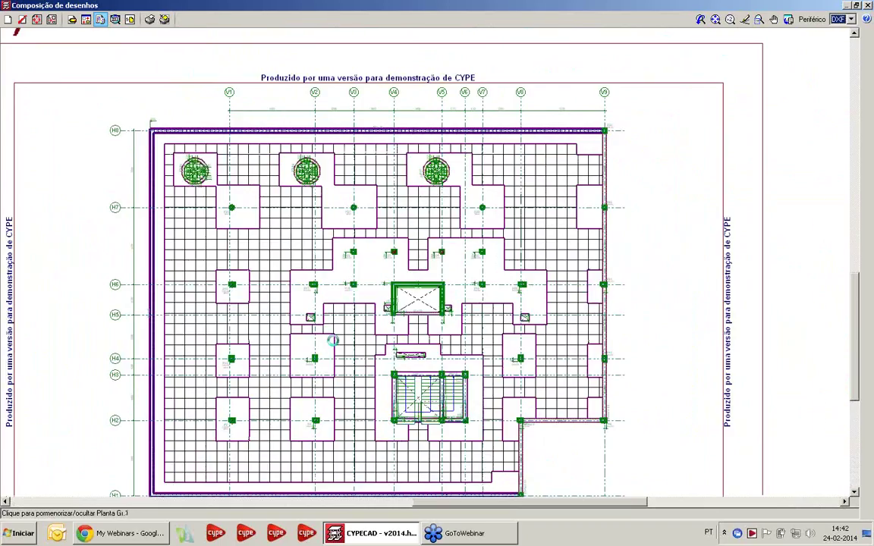
pyautogui.scroll(-2, 371, 228)
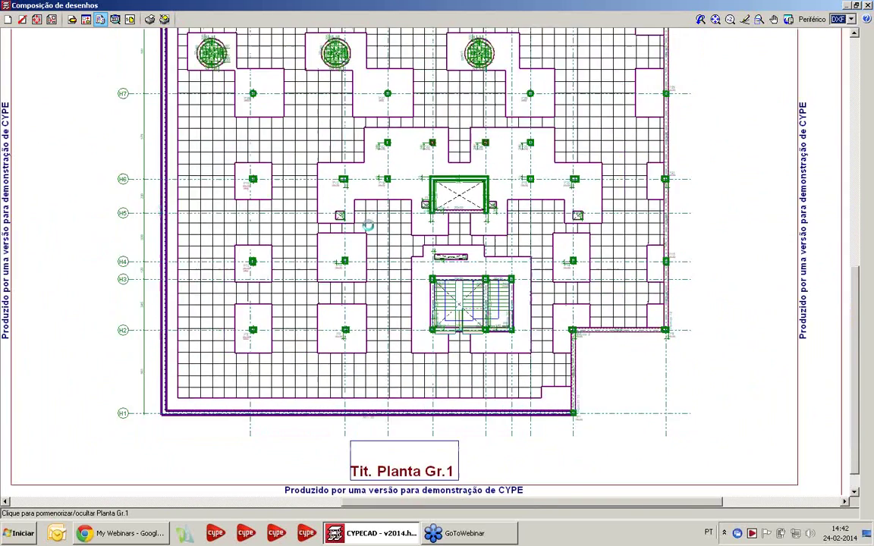
# Hide the details of Planta Gr.1 and return to the overview of all five sheets
pyautogui.click(368, 225)
pyautogui.scroll(-4, 364, 224)
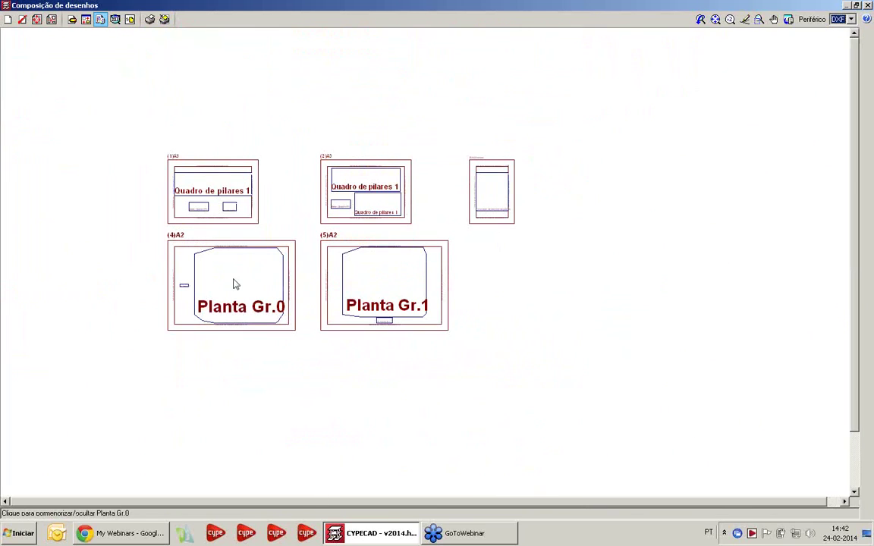
pyautogui.scroll(2, 276, 268)
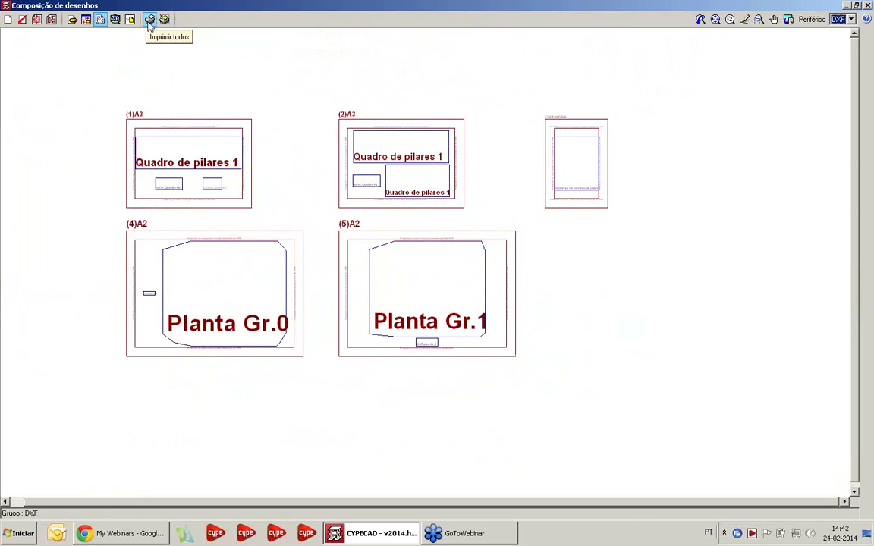
# Examine the DXF export options for printing all drawings, including the single-file option, and leave without exporting
pyautogui.click(149, 20)
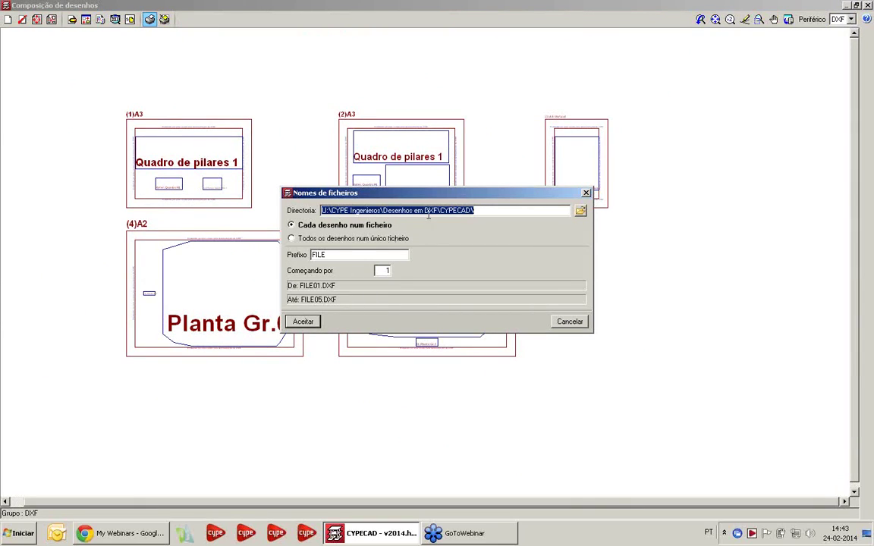
pyautogui.click(335, 241)
pyautogui.click(335, 239)
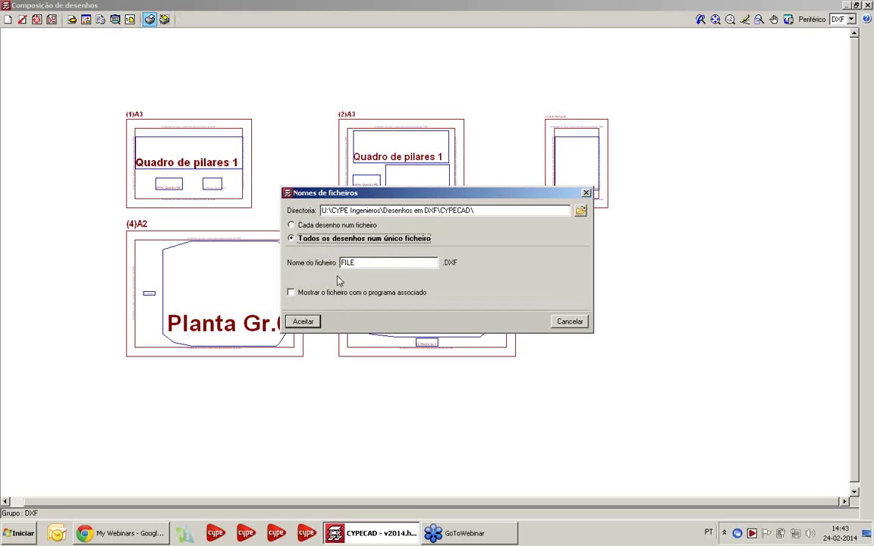
pyautogui.click(585, 193)
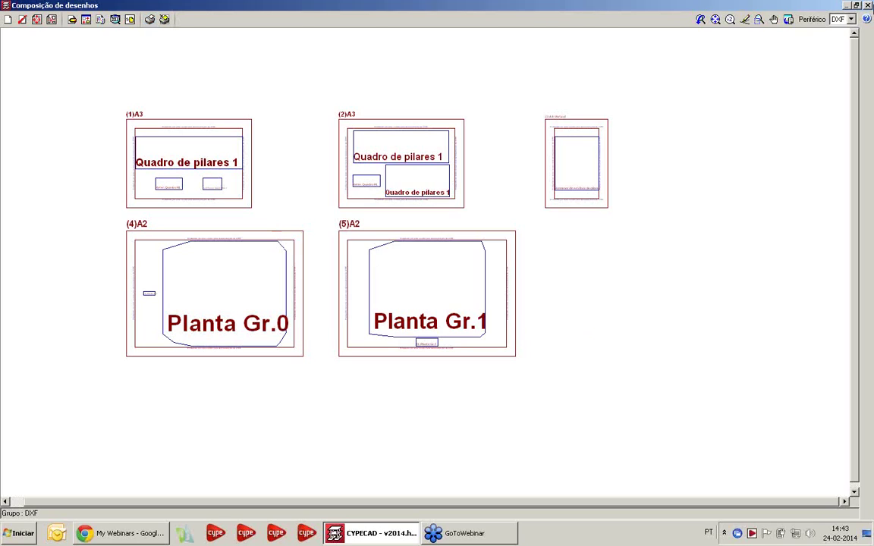
# Close the drawing composition, check the output formats available for the column schedule, and close the drawing selection keeping DXF
pyautogui.click(869, 6)
pyautogui.click(575, 186)
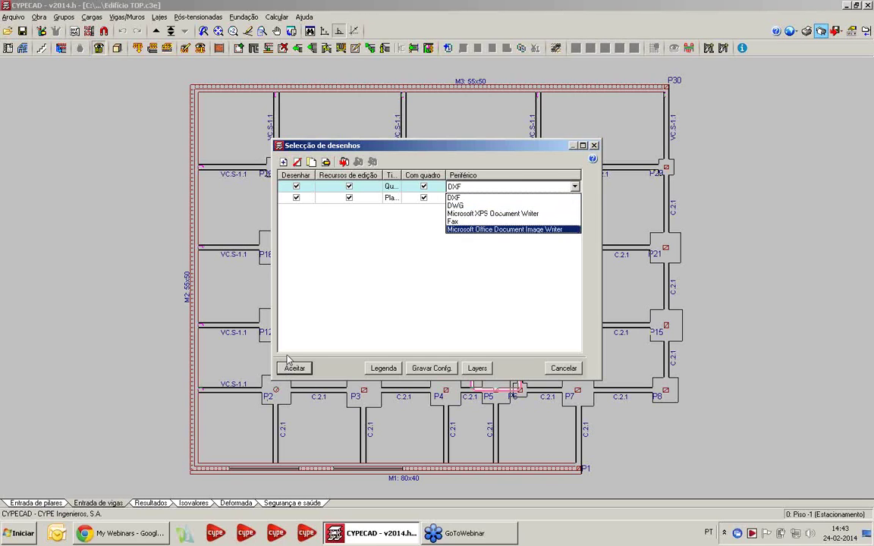
pyautogui.click(339, 286)
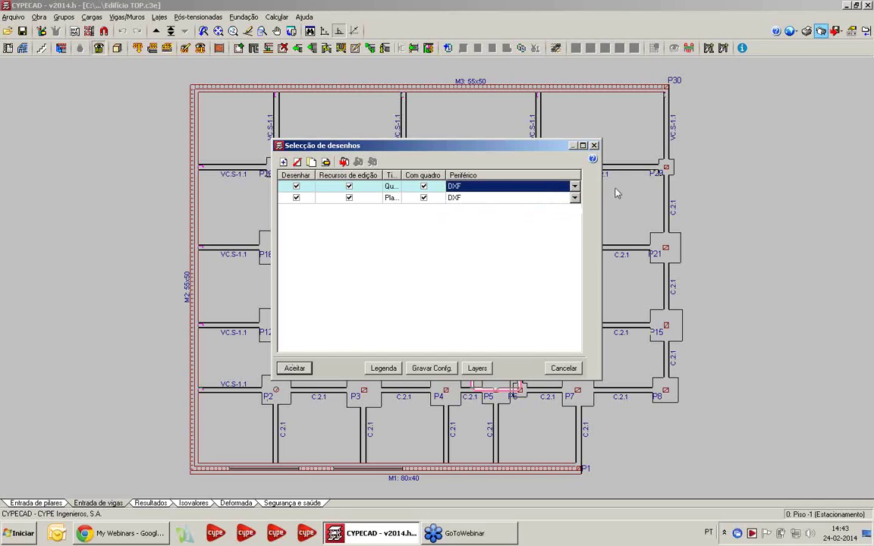
pyautogui.click(594, 145)
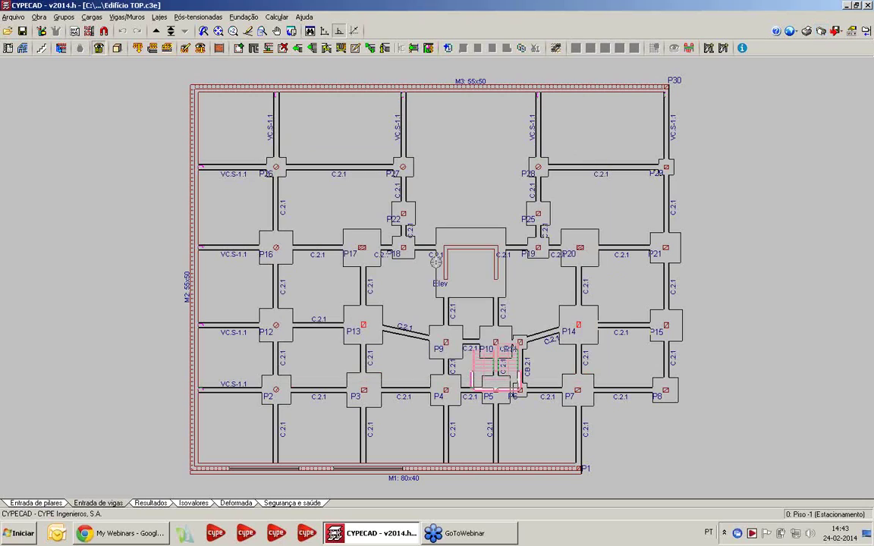